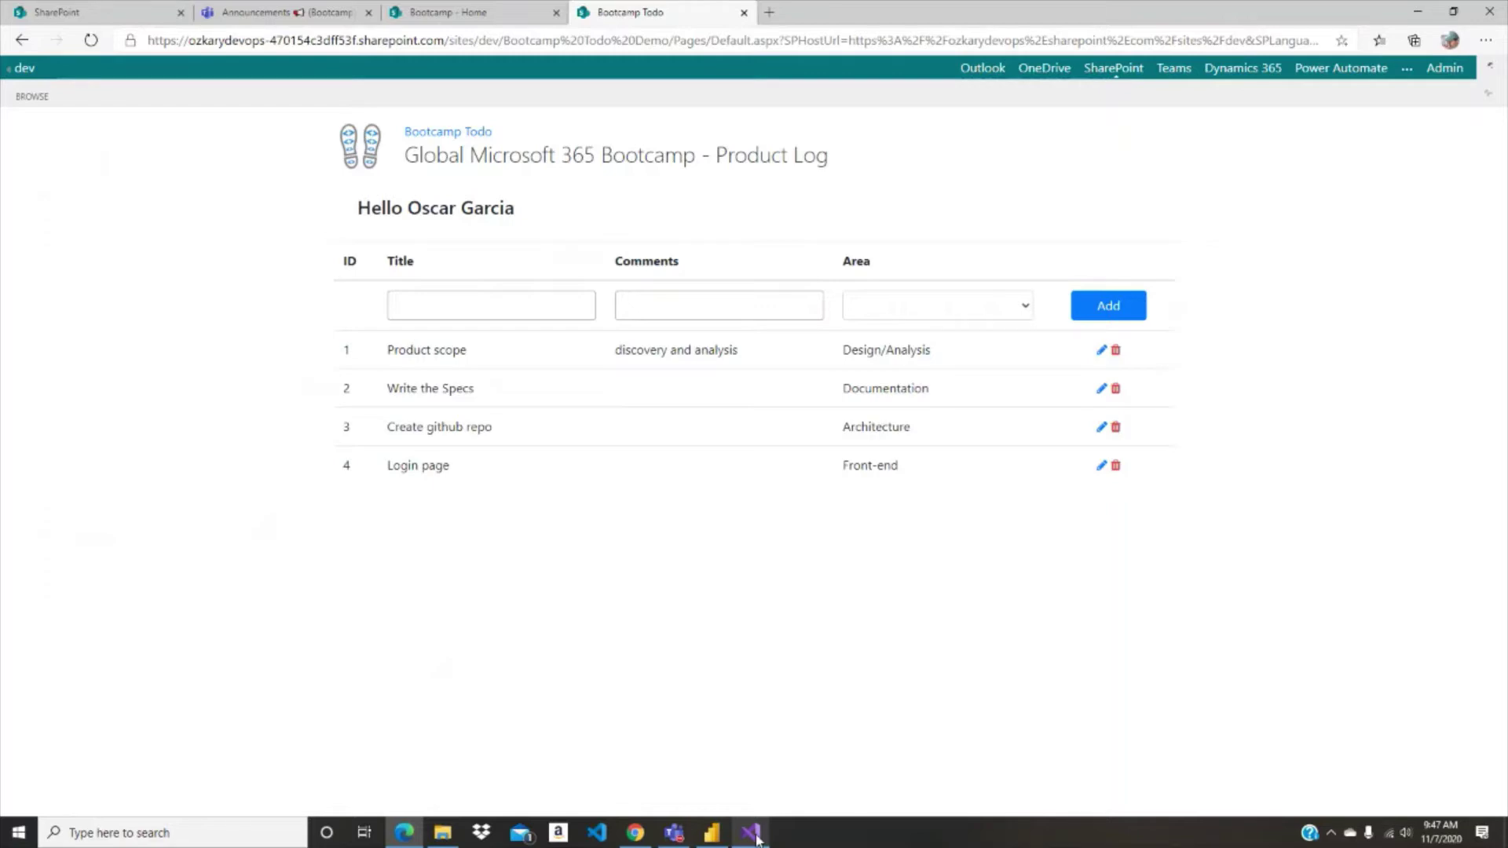
Step: Switch to Visual Studio and review the General and Permissions settings of AppManifest.xml, closing the file when done
{"action": "left_click", "coordinate": [752, 834]}
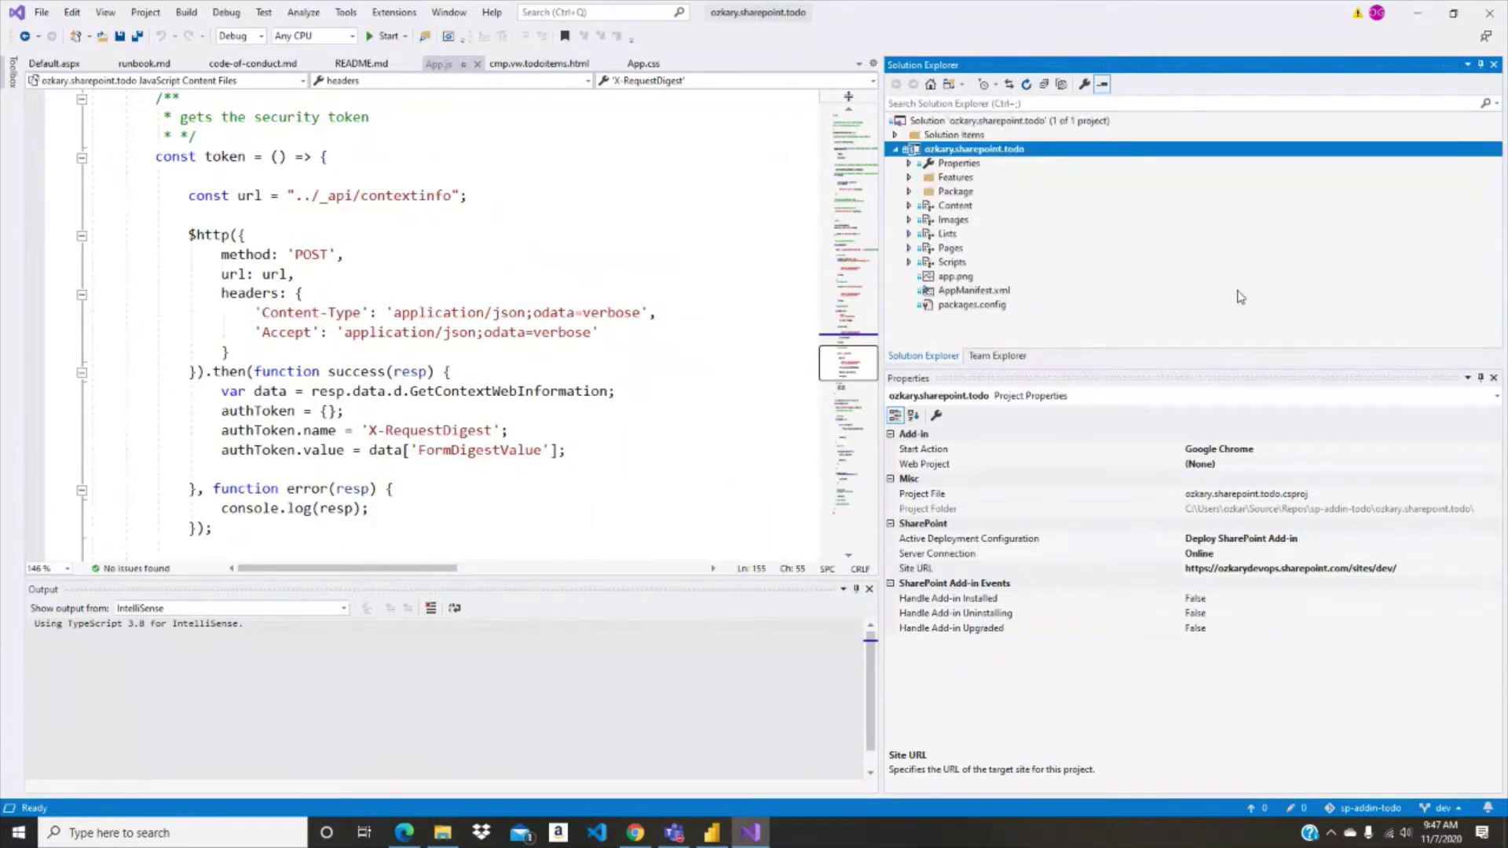
{"action": "left_click", "coordinate": [1004, 293]}
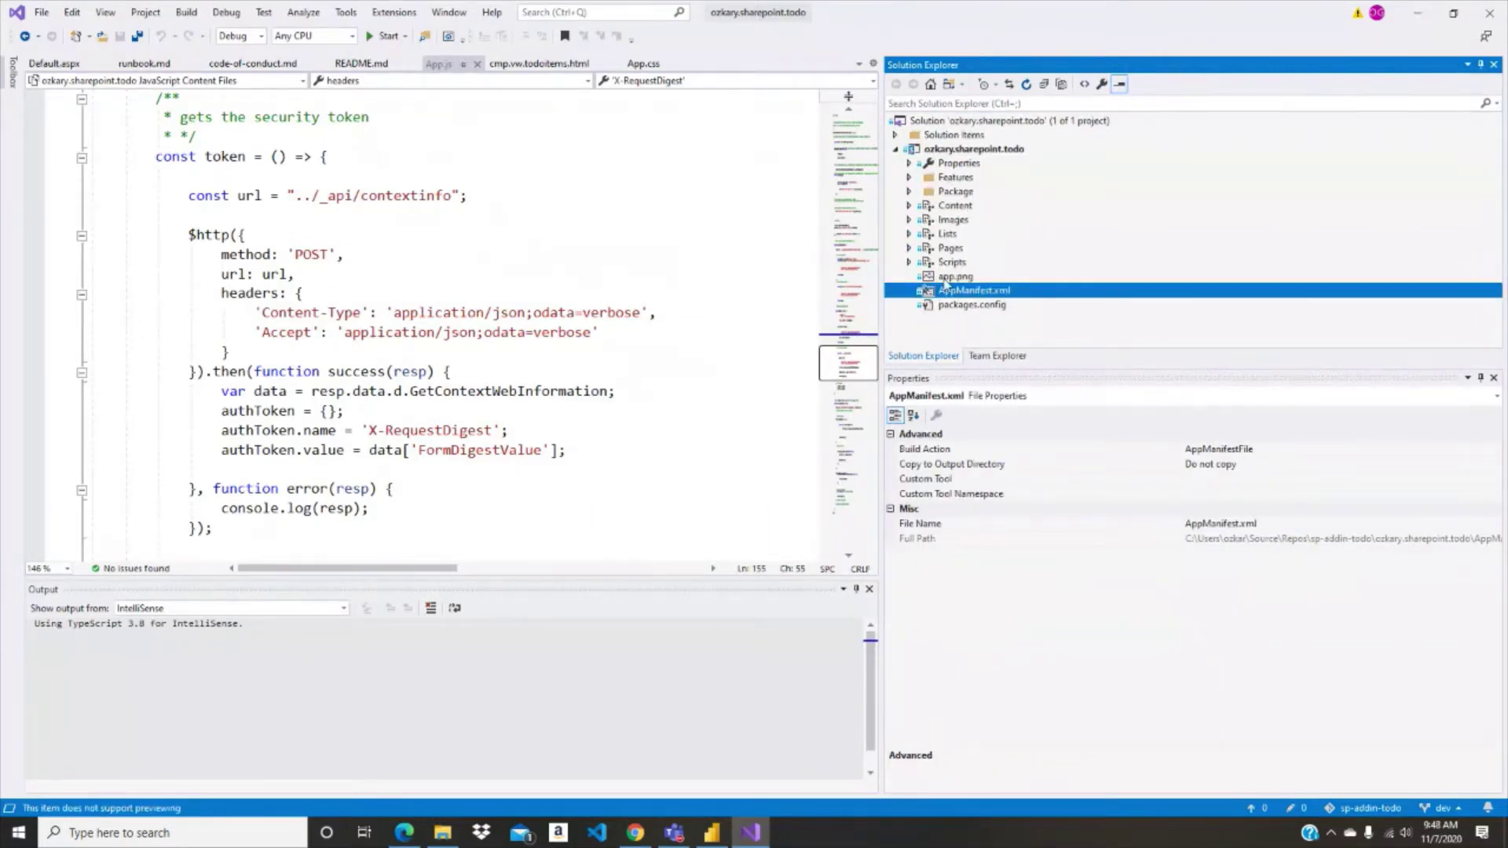
{"action": "double_click", "coordinate": [946, 289]}
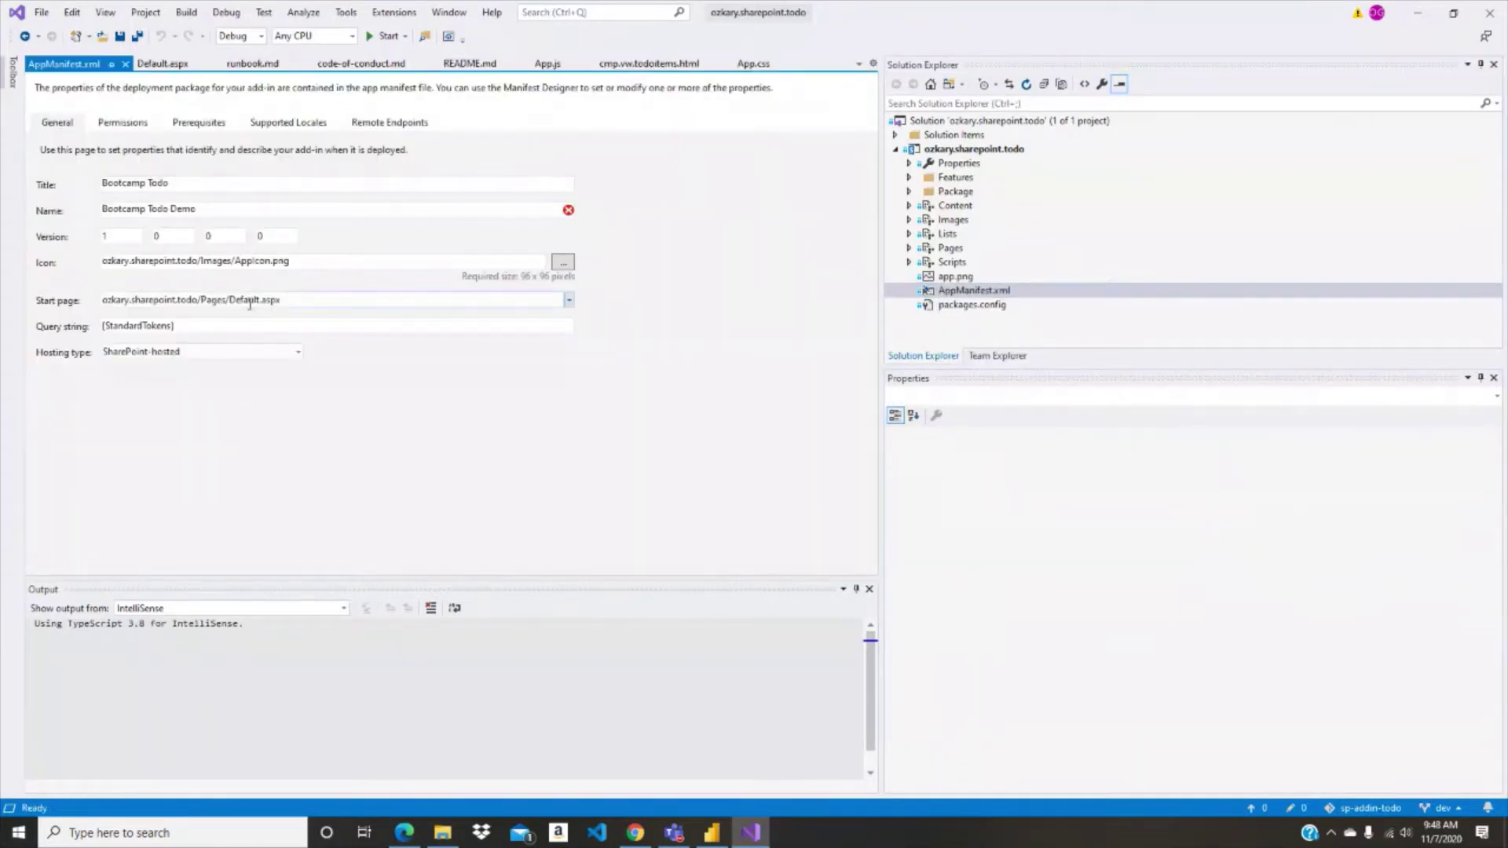
{"action": "key", "text": "ctrl+Page_Down"}
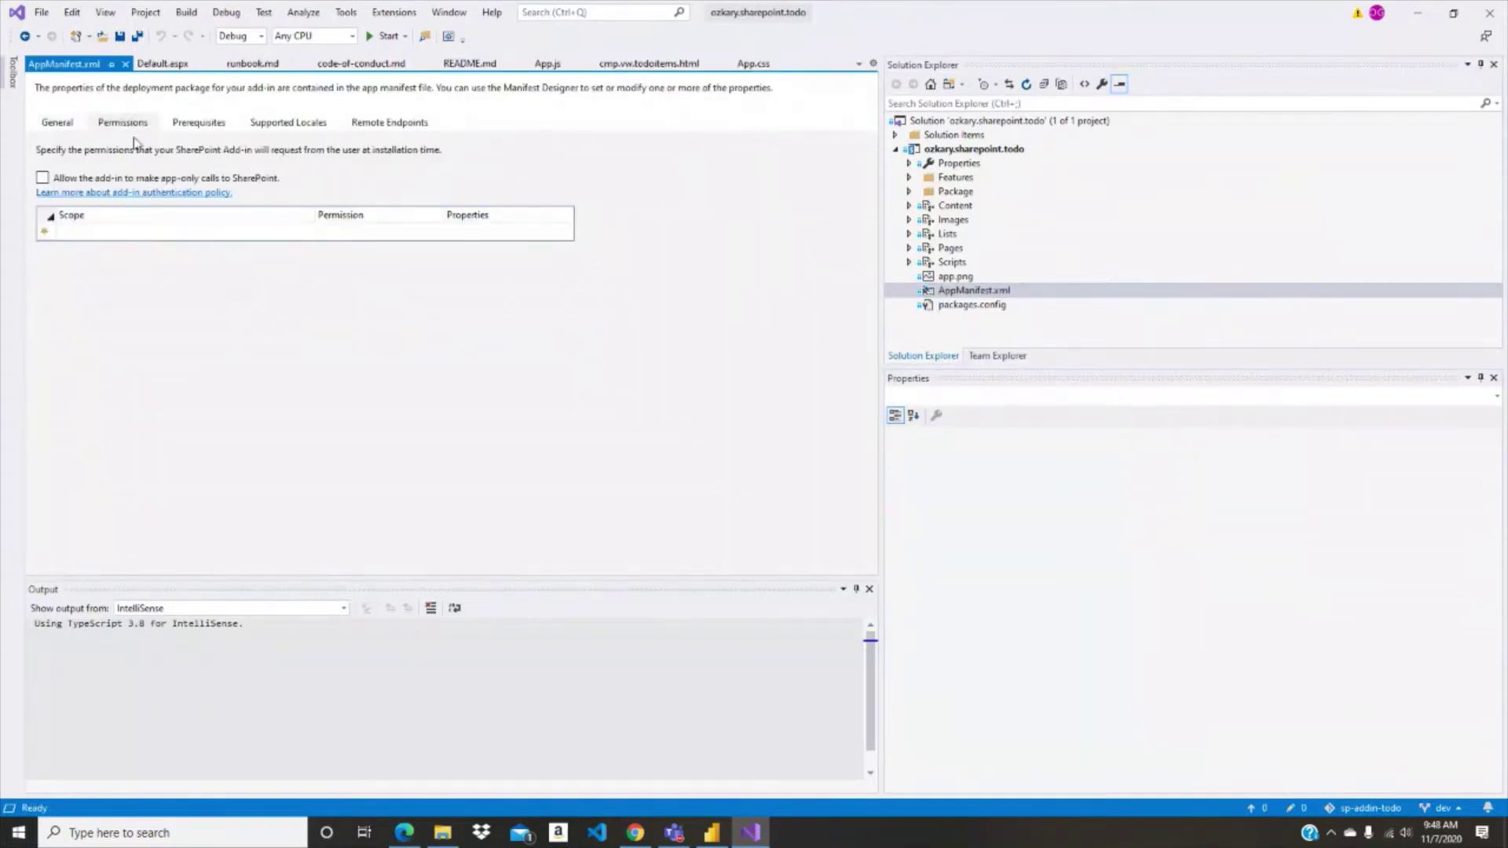
{"action": "left_click", "coordinate": [67, 126]}
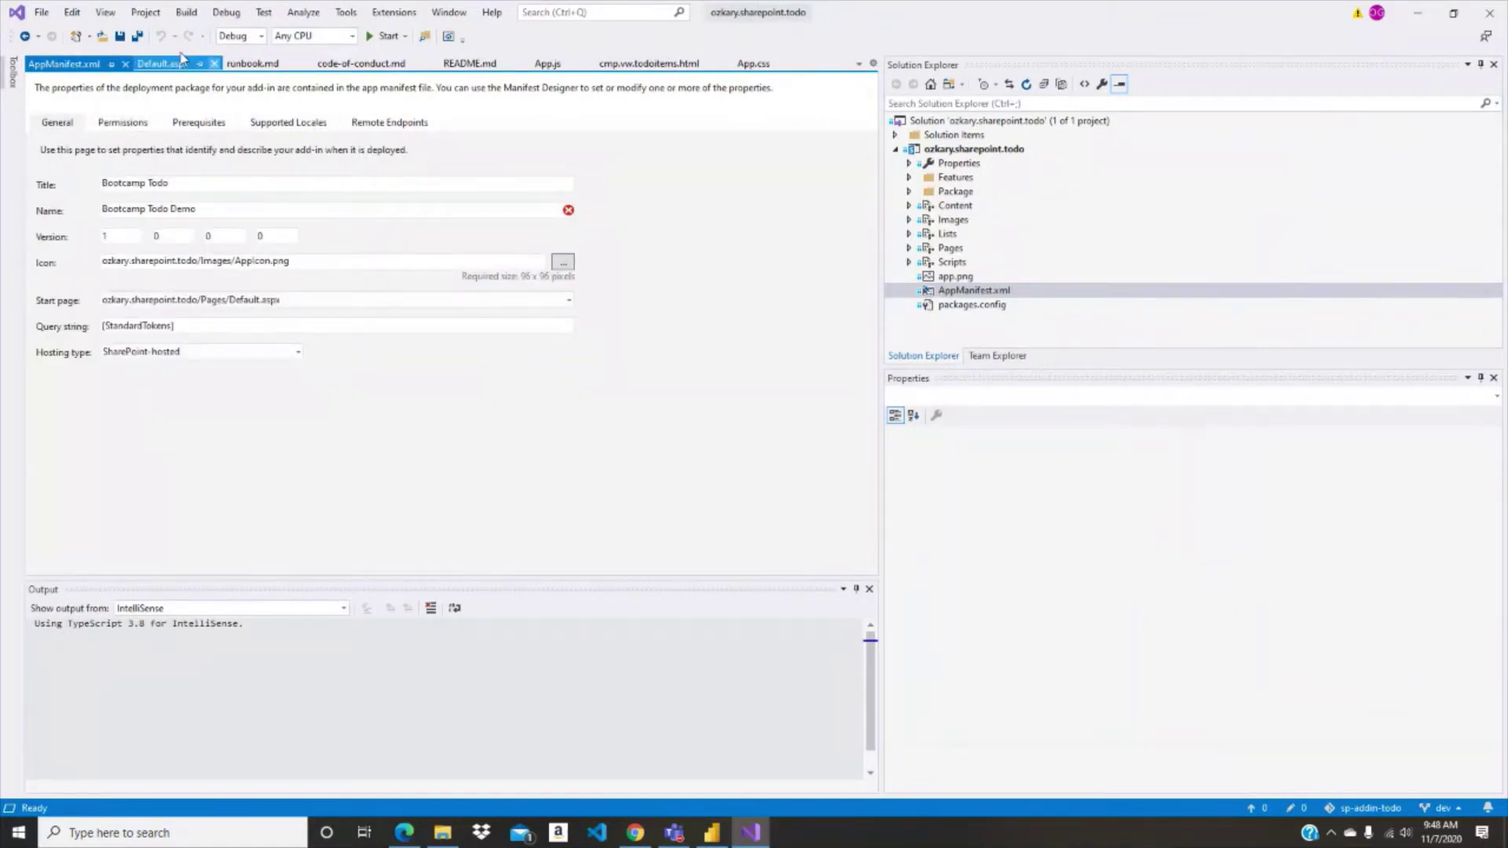
{"action": "left_click", "coordinate": [126, 64]}
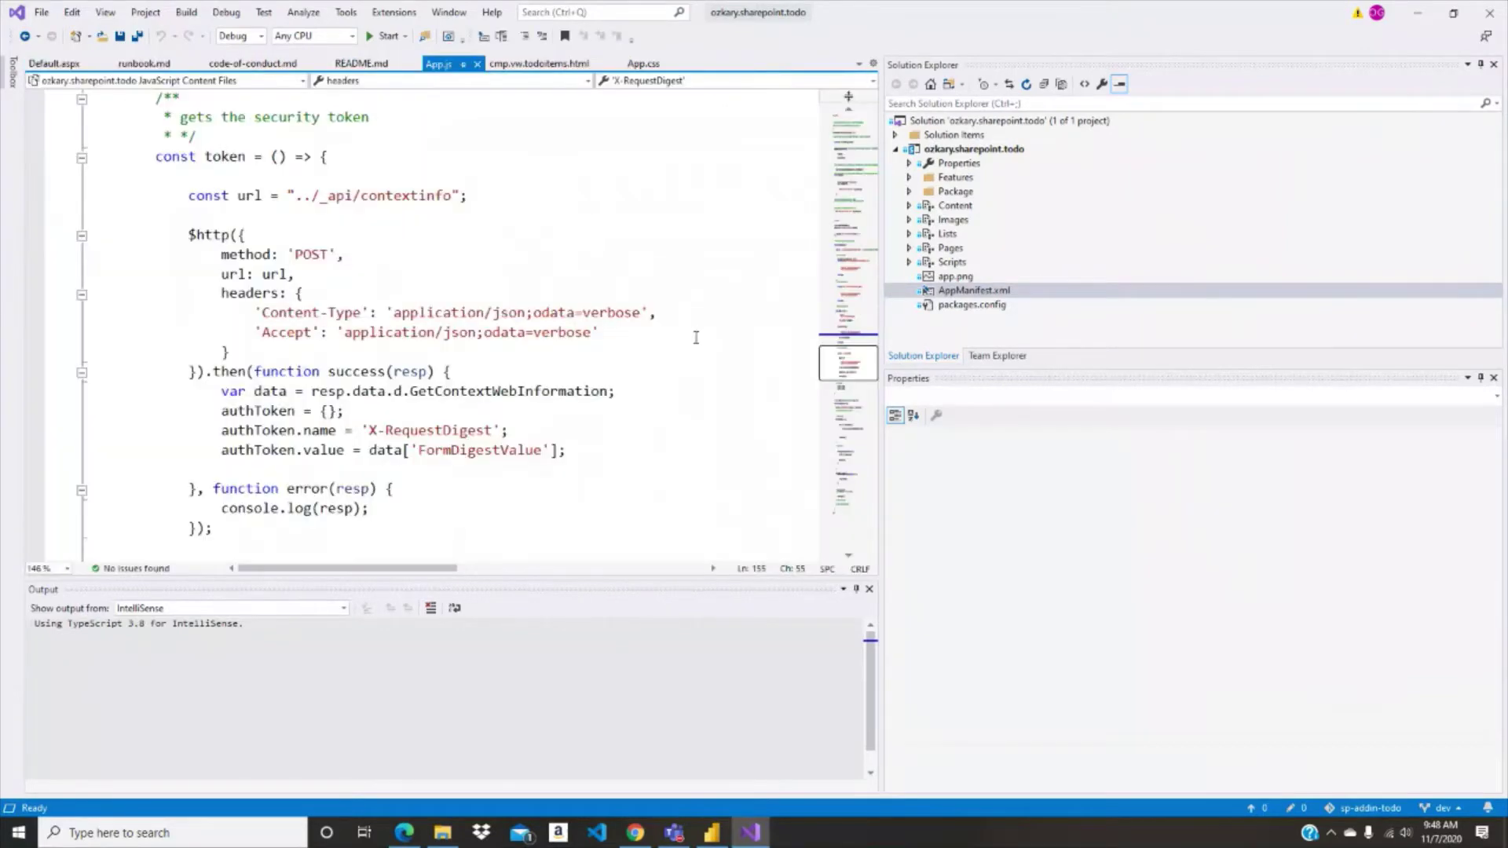
Step: Review the App.js code from the token function up to the file header and minimize Visual Studio
{"action": "scroll", "coordinate": [623, 341], "scroll_direction": "up", "scroll_amount": 20}
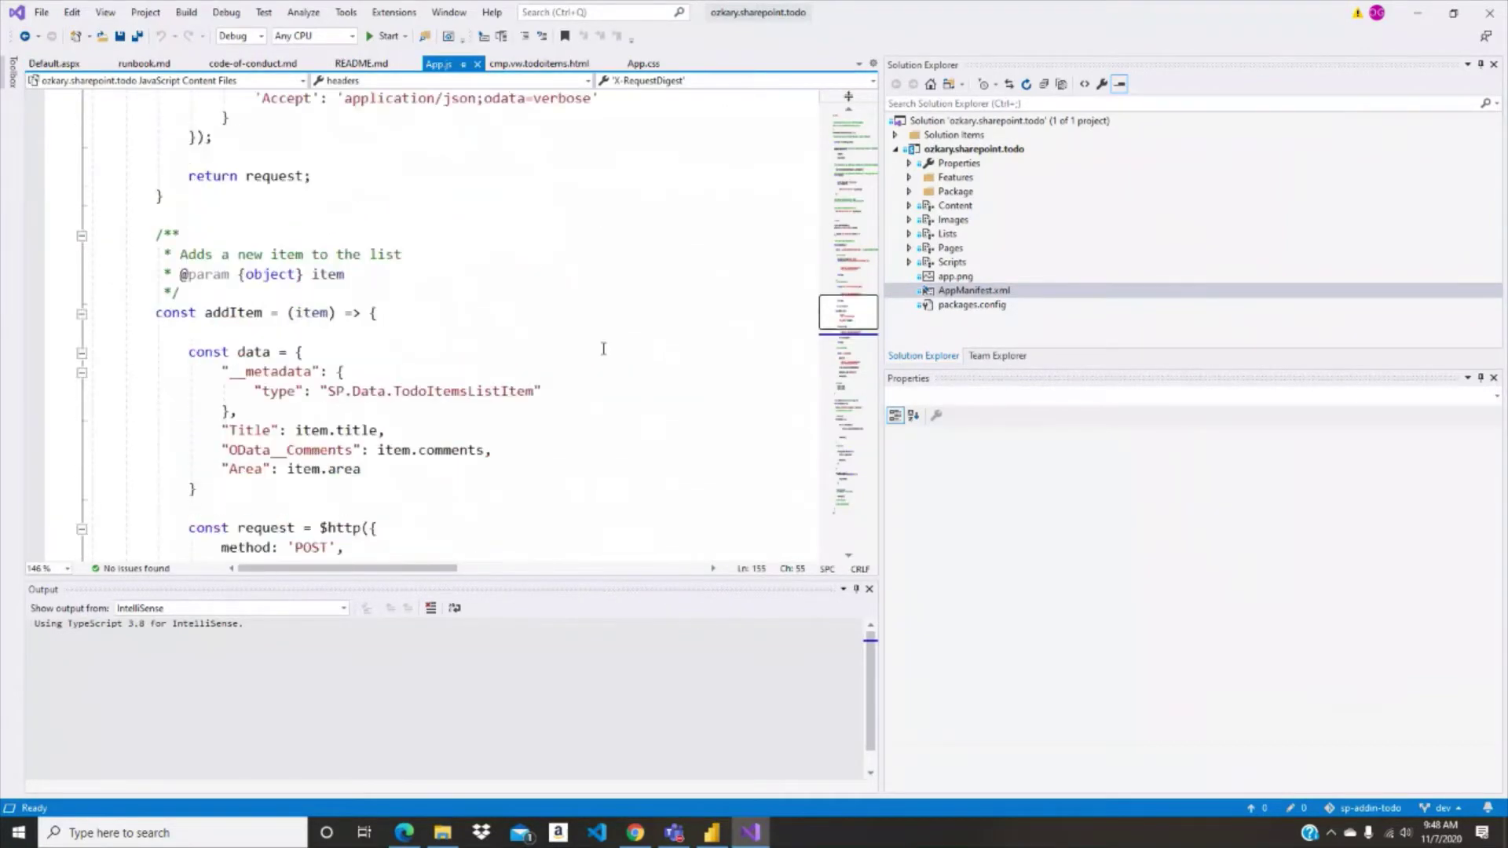
{"action": "scroll", "coordinate": [603, 350], "scroll_direction": "up", "scroll_amount": 10}
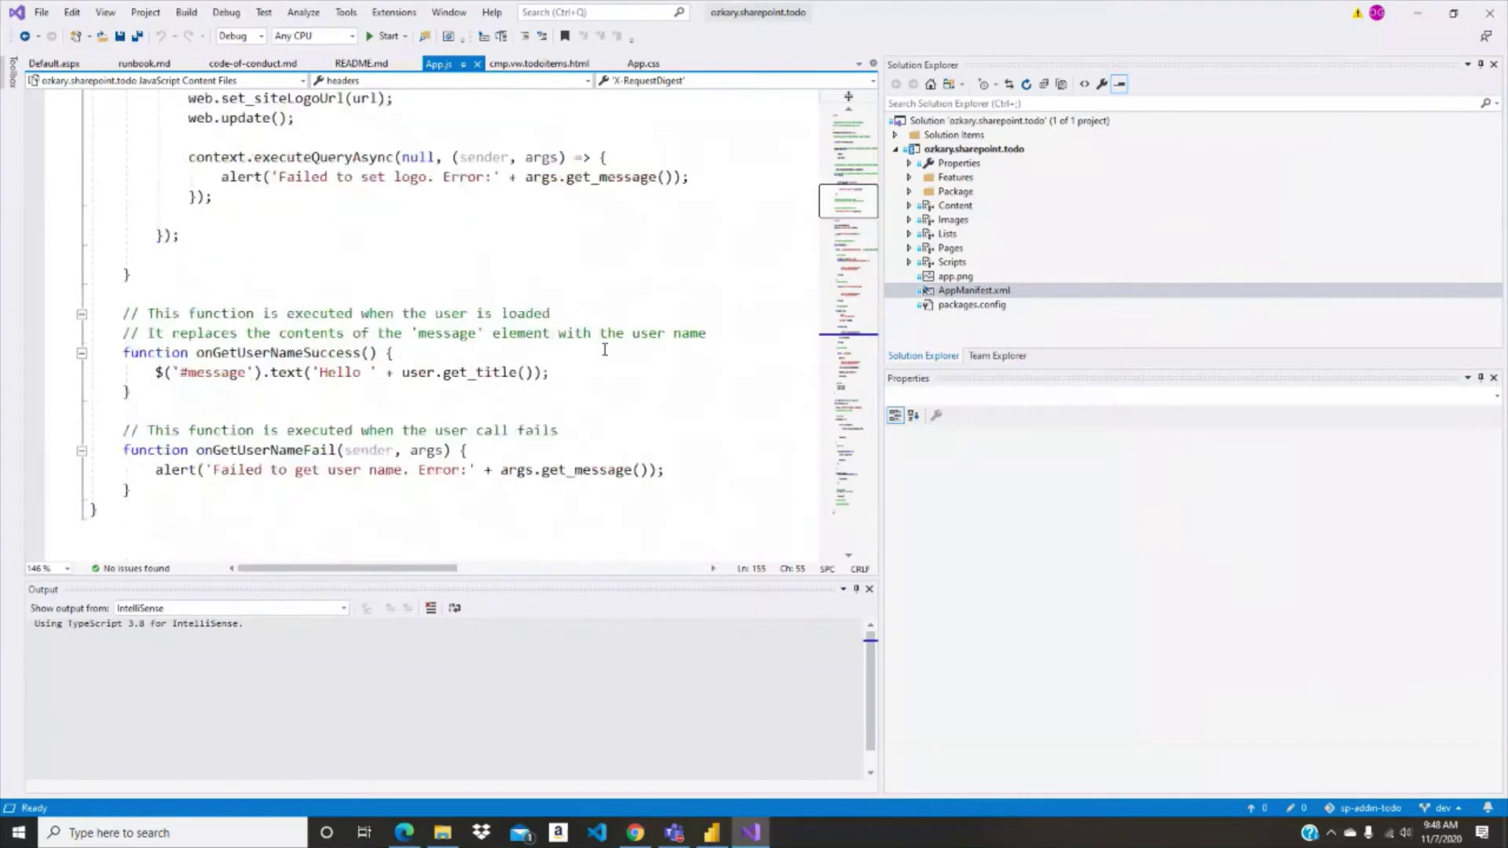
{"action": "scroll", "coordinate": [605, 350], "scroll_direction": "up", "scroll_amount": 15}
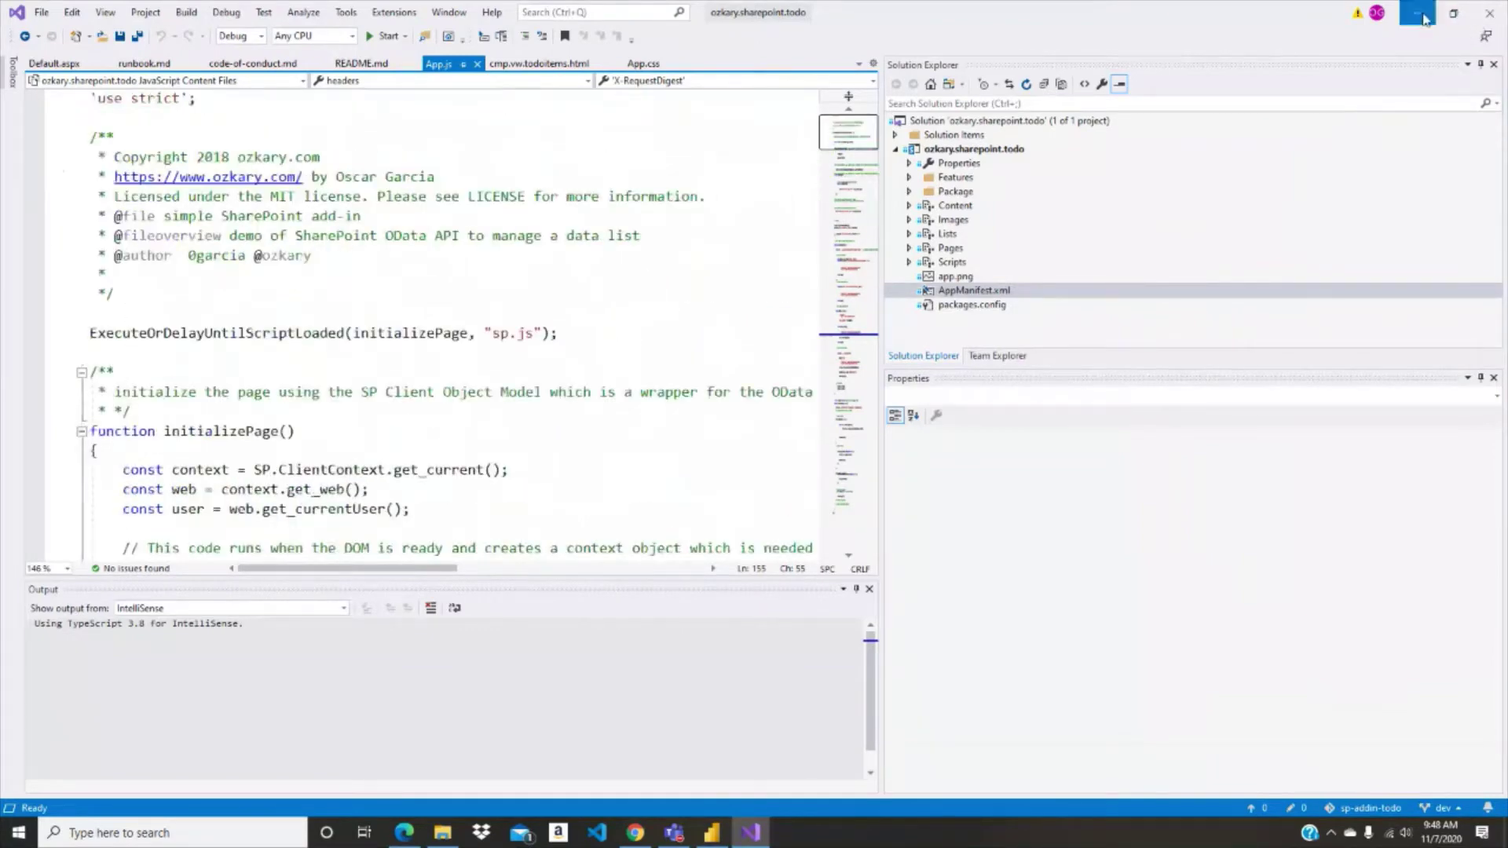
{"action": "left_click", "coordinate": [1418, 12]}
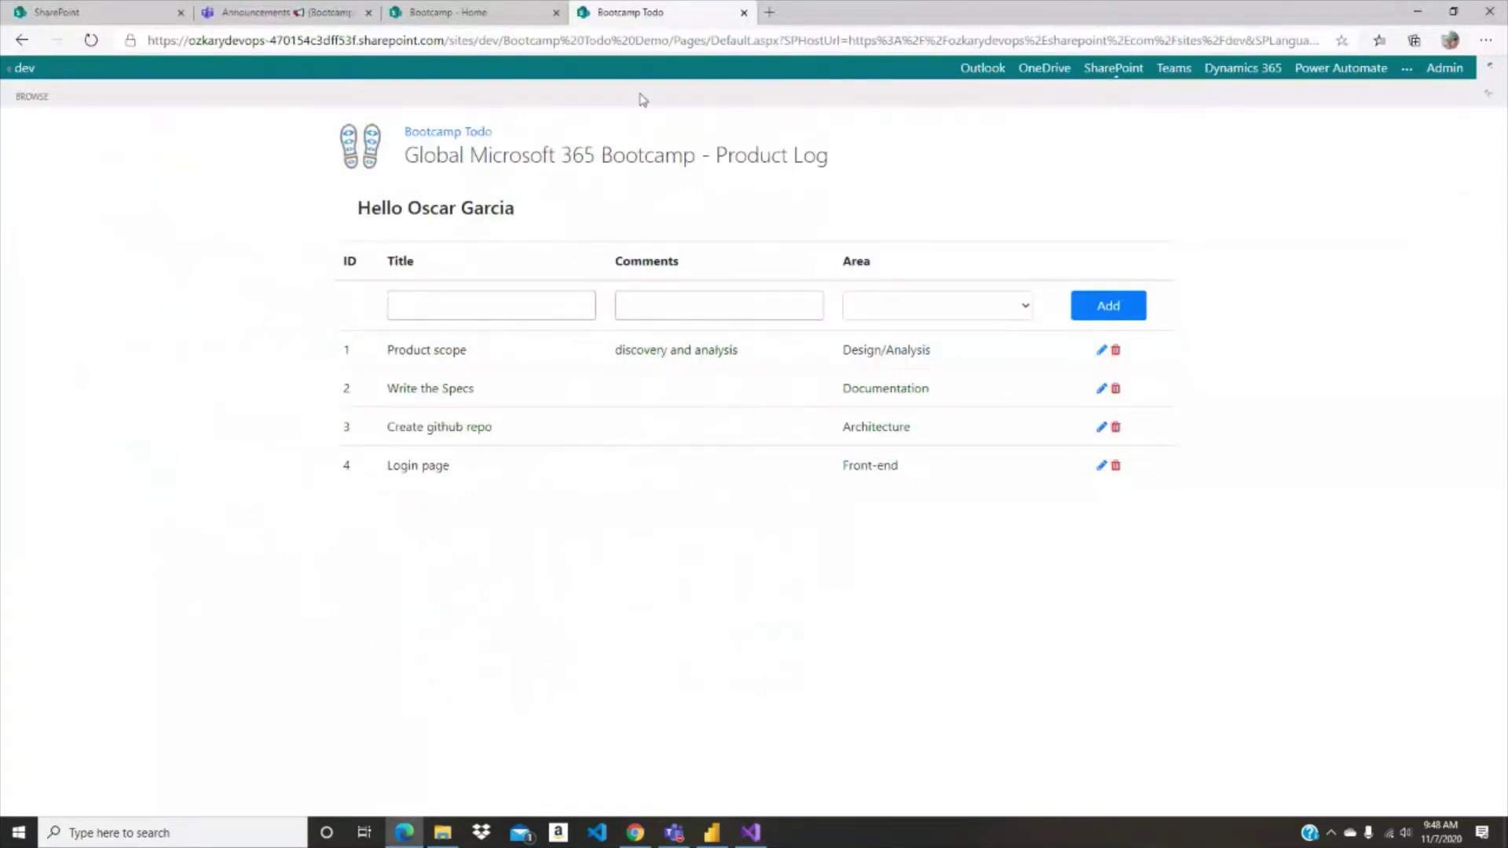
Step: Return from the Bootcamp Todo add-in to the dev site and open its ProductLog list
{"action": "left_click", "coordinate": [485, 19]}
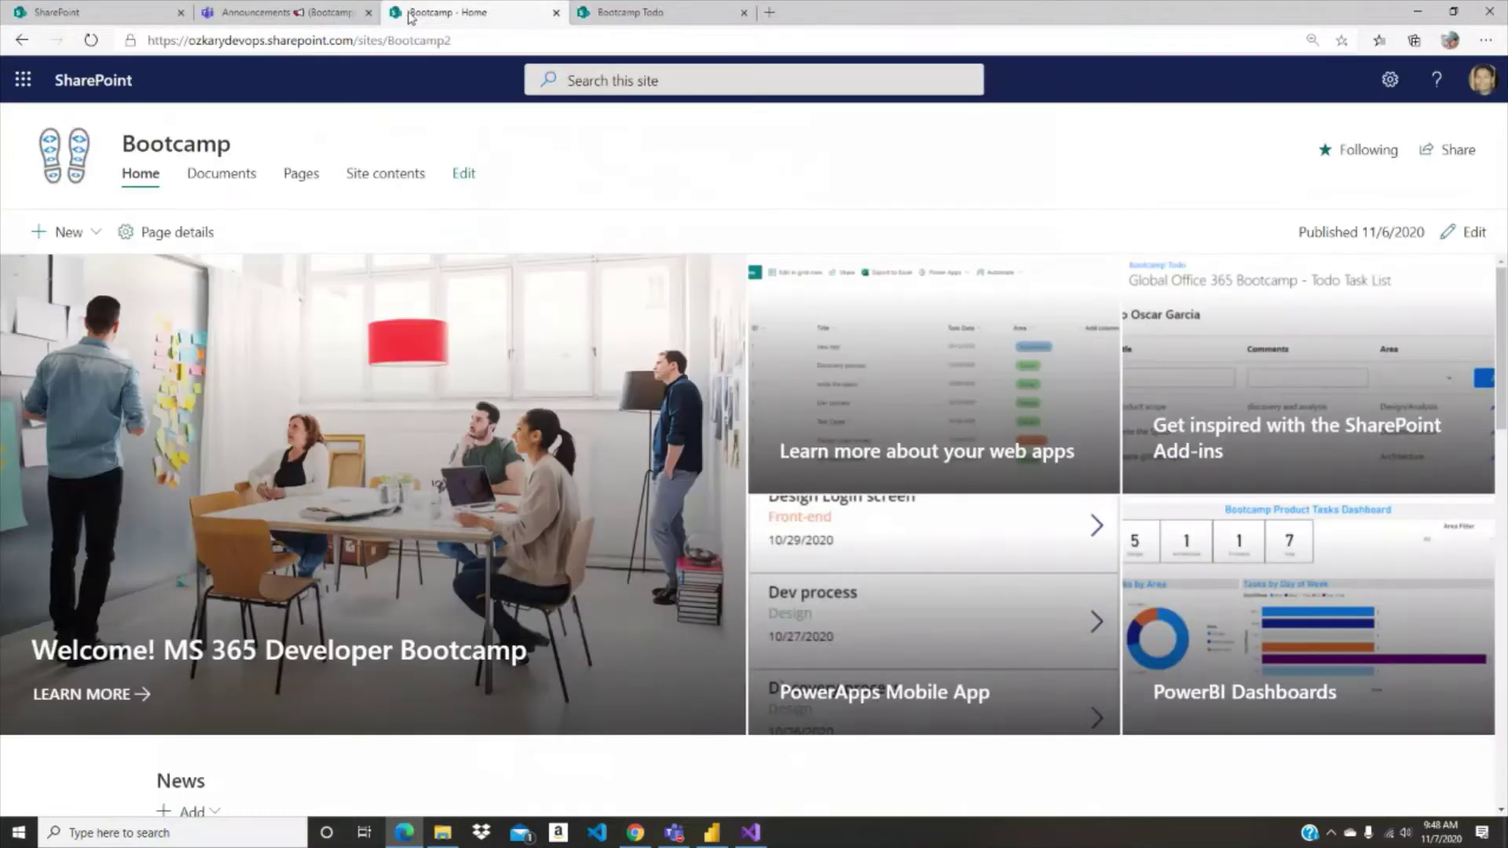
{"action": "left_click", "coordinate": [628, 13]}
{"action": "left_click", "coordinate": [22, 68]}
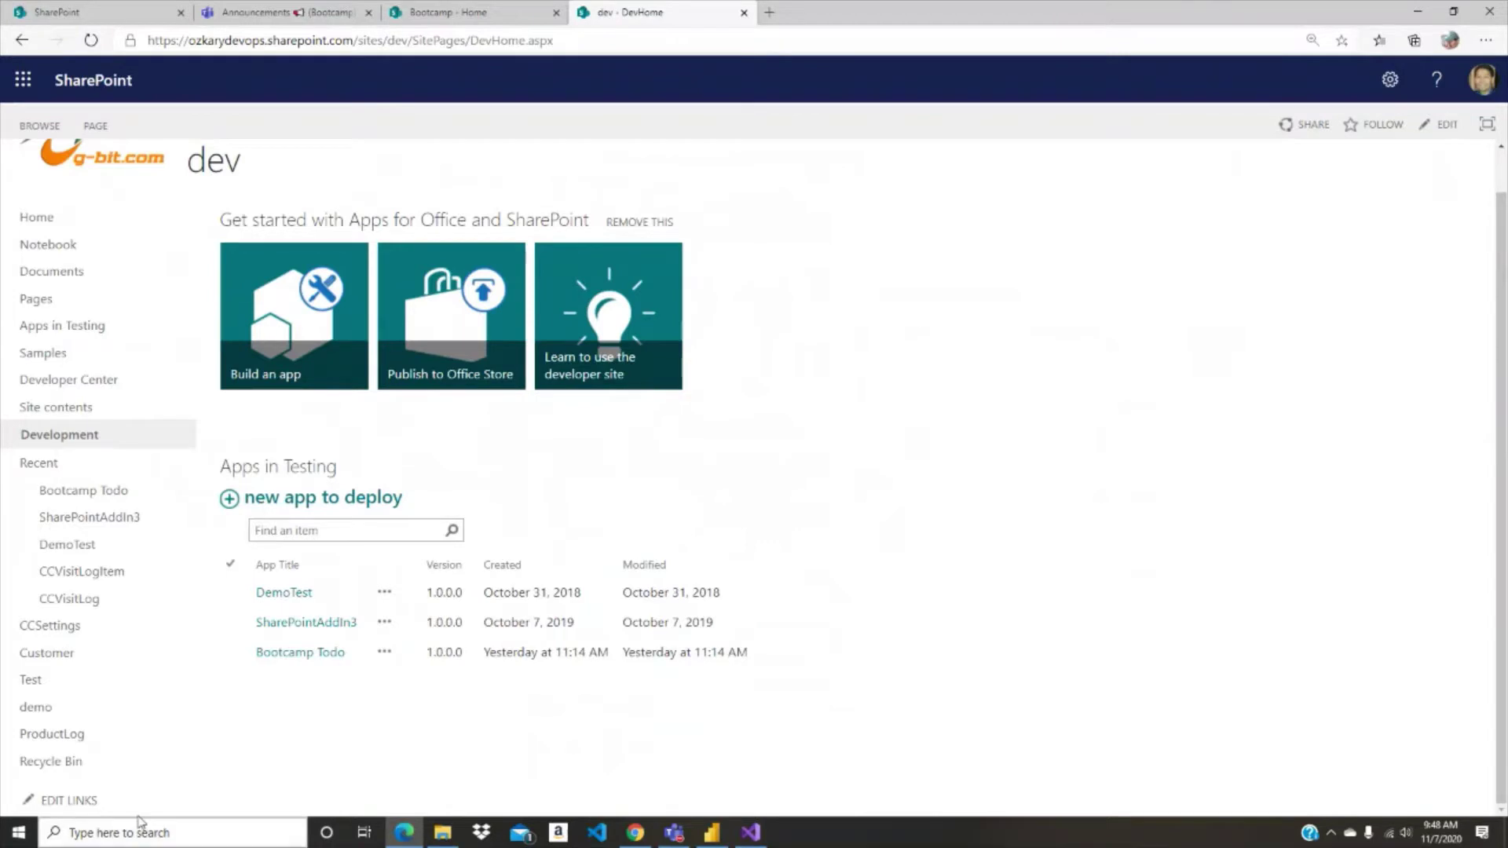
{"action": "left_click", "coordinate": [51, 734]}
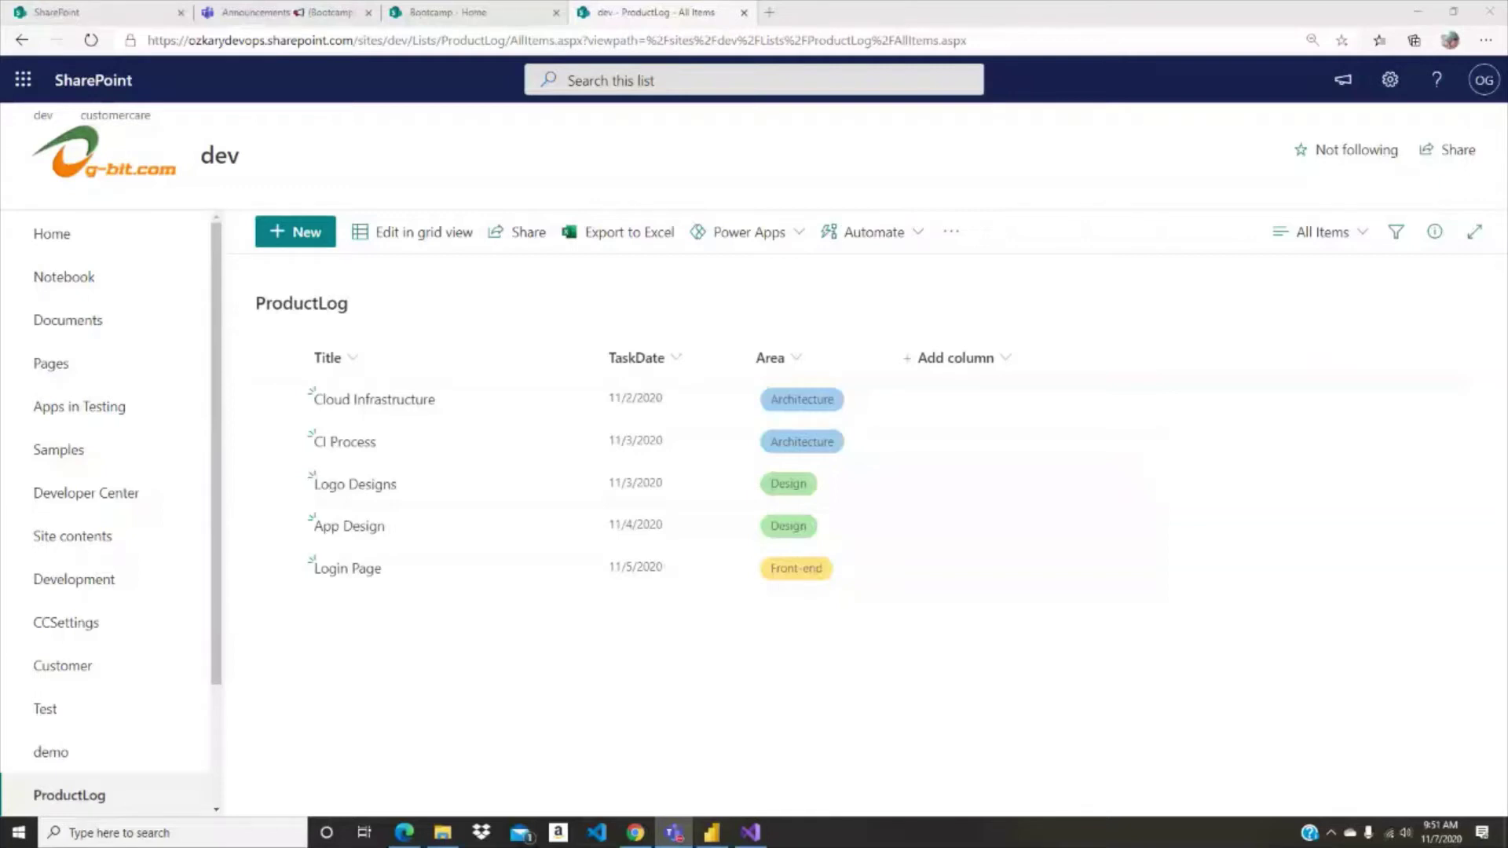
Step: Switch to Chrome and read the runbook instructions for building the SharePoint data list and its fields
{"action": "key", "text": "alt+Tab"}
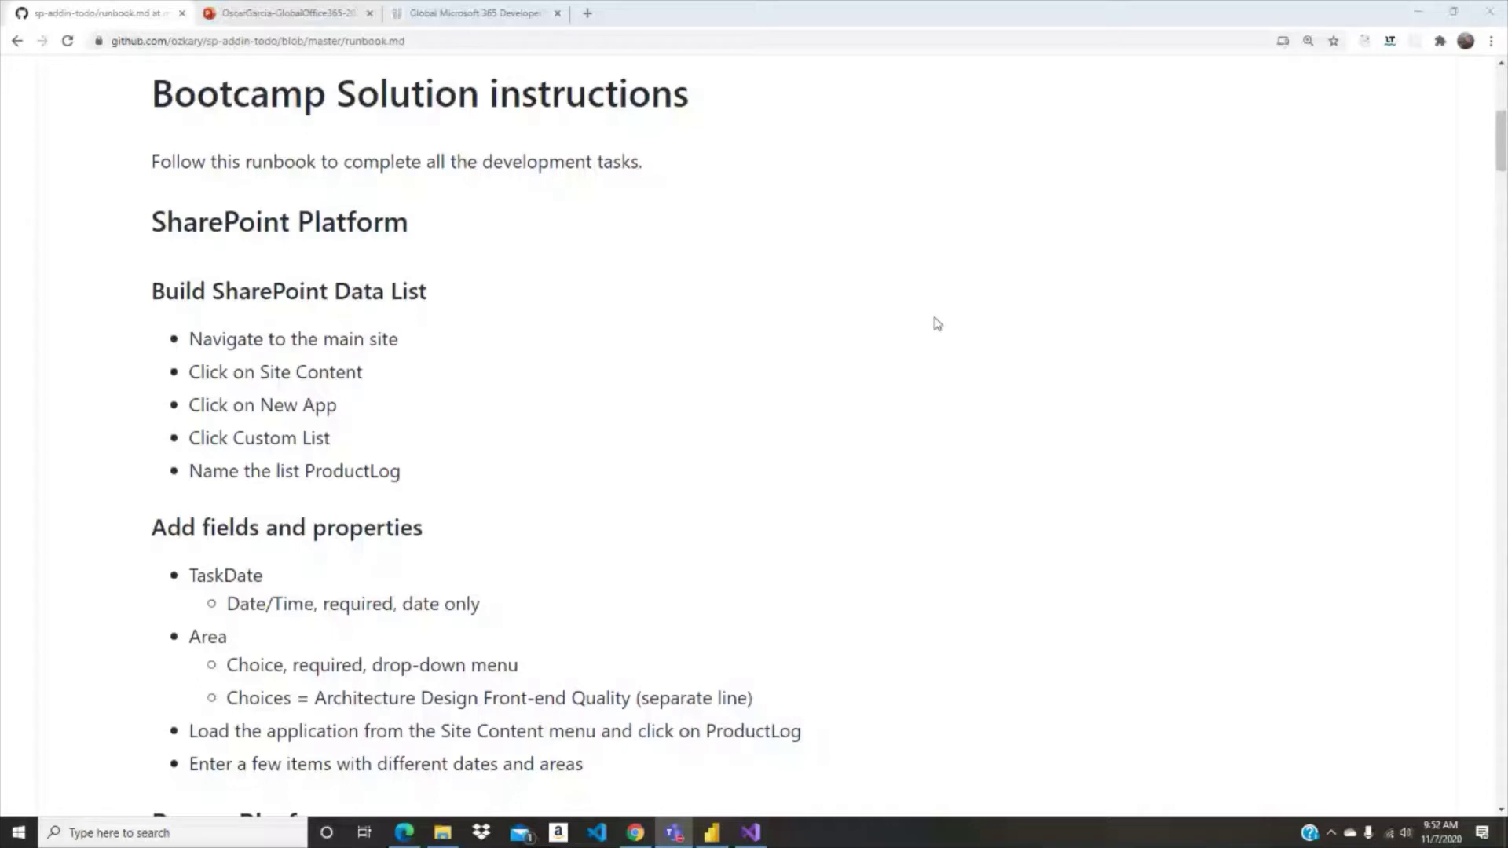
{"action": "scroll", "coordinate": [1084, 557], "scroll_direction": "up", "scroll_amount": 3}
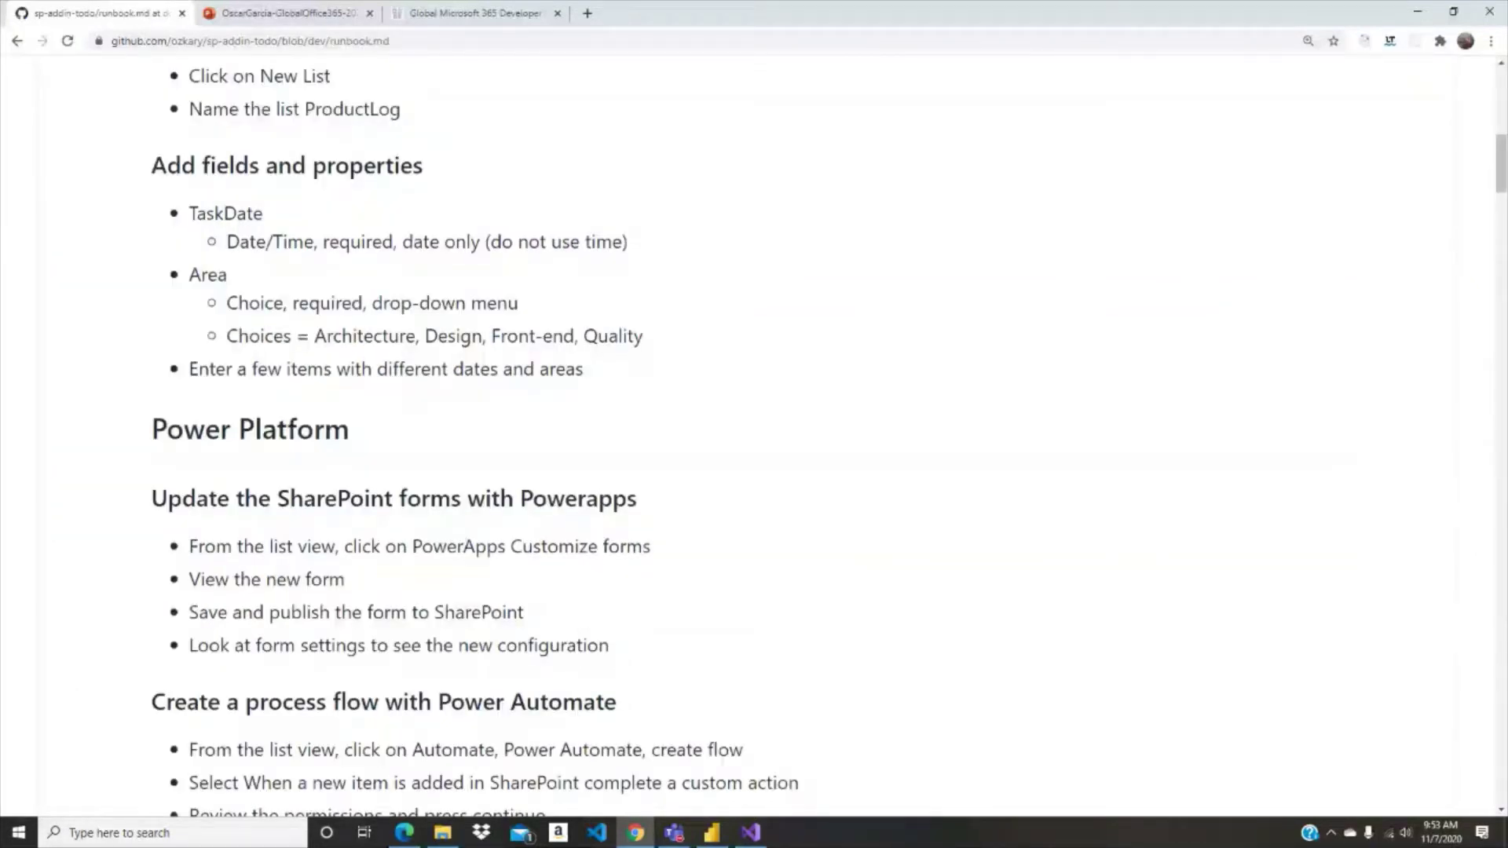
{"action": "key", "text": "alt+Tab"}
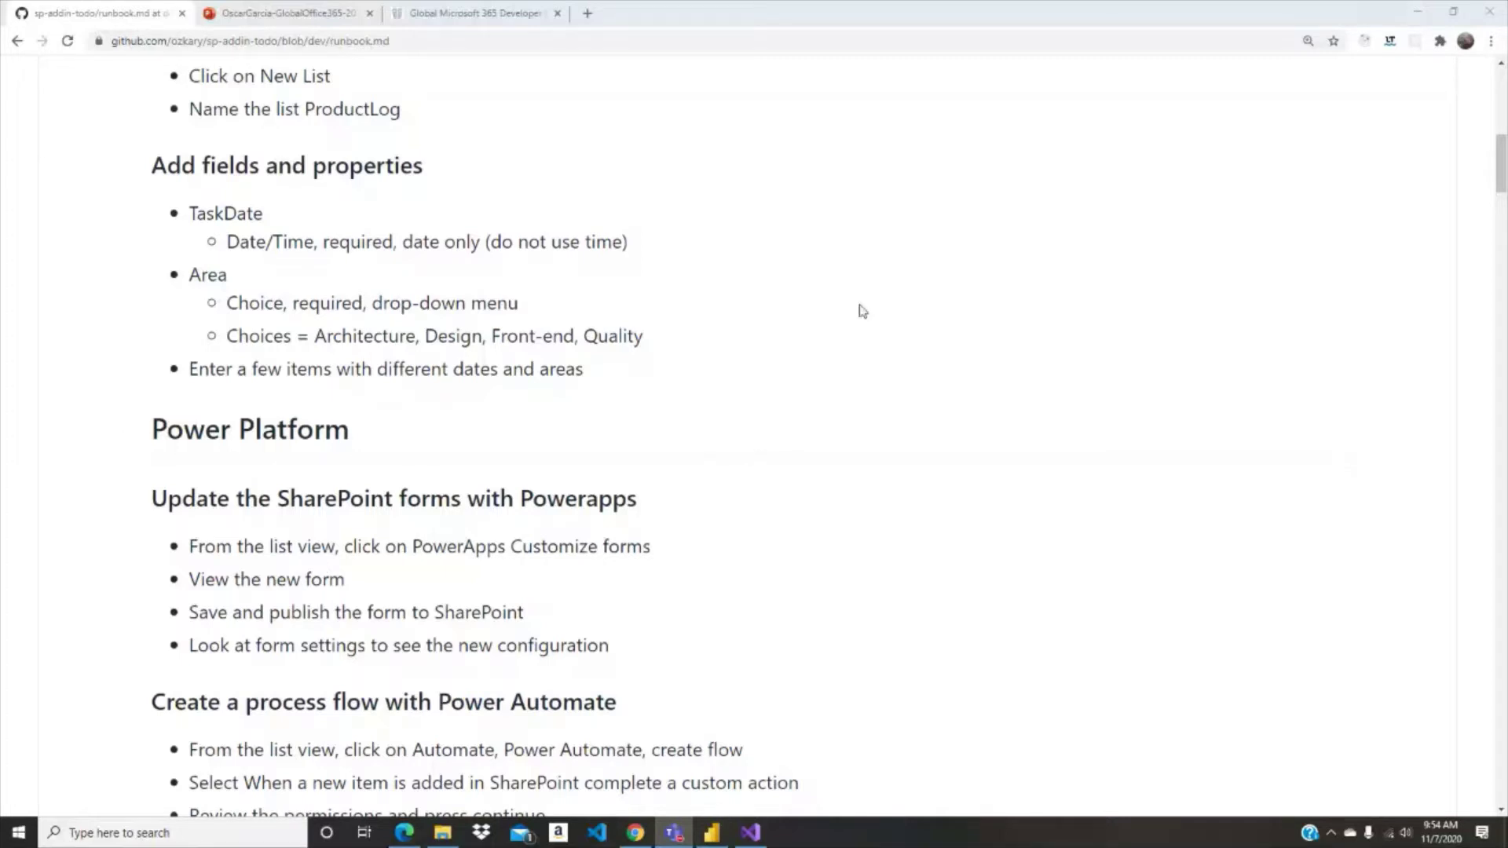
Step: Check the bootcamp agenda and present the PowerPoint deck full screen, advancing to the Power Platform Overview slide
{"action": "left_click", "coordinate": [496, 19]}
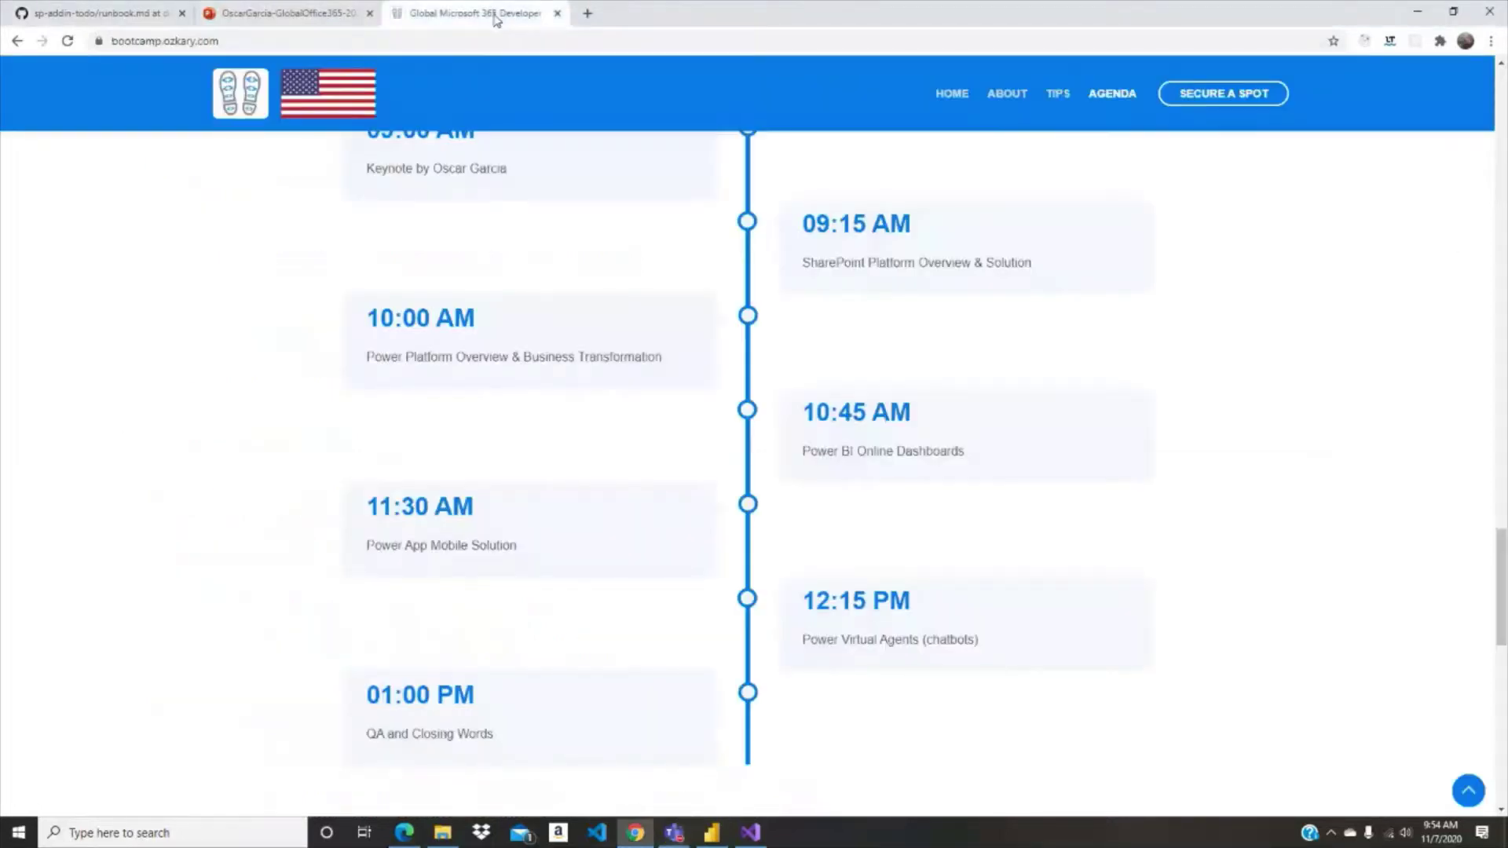
{"action": "left_click", "coordinate": [245, 16]}
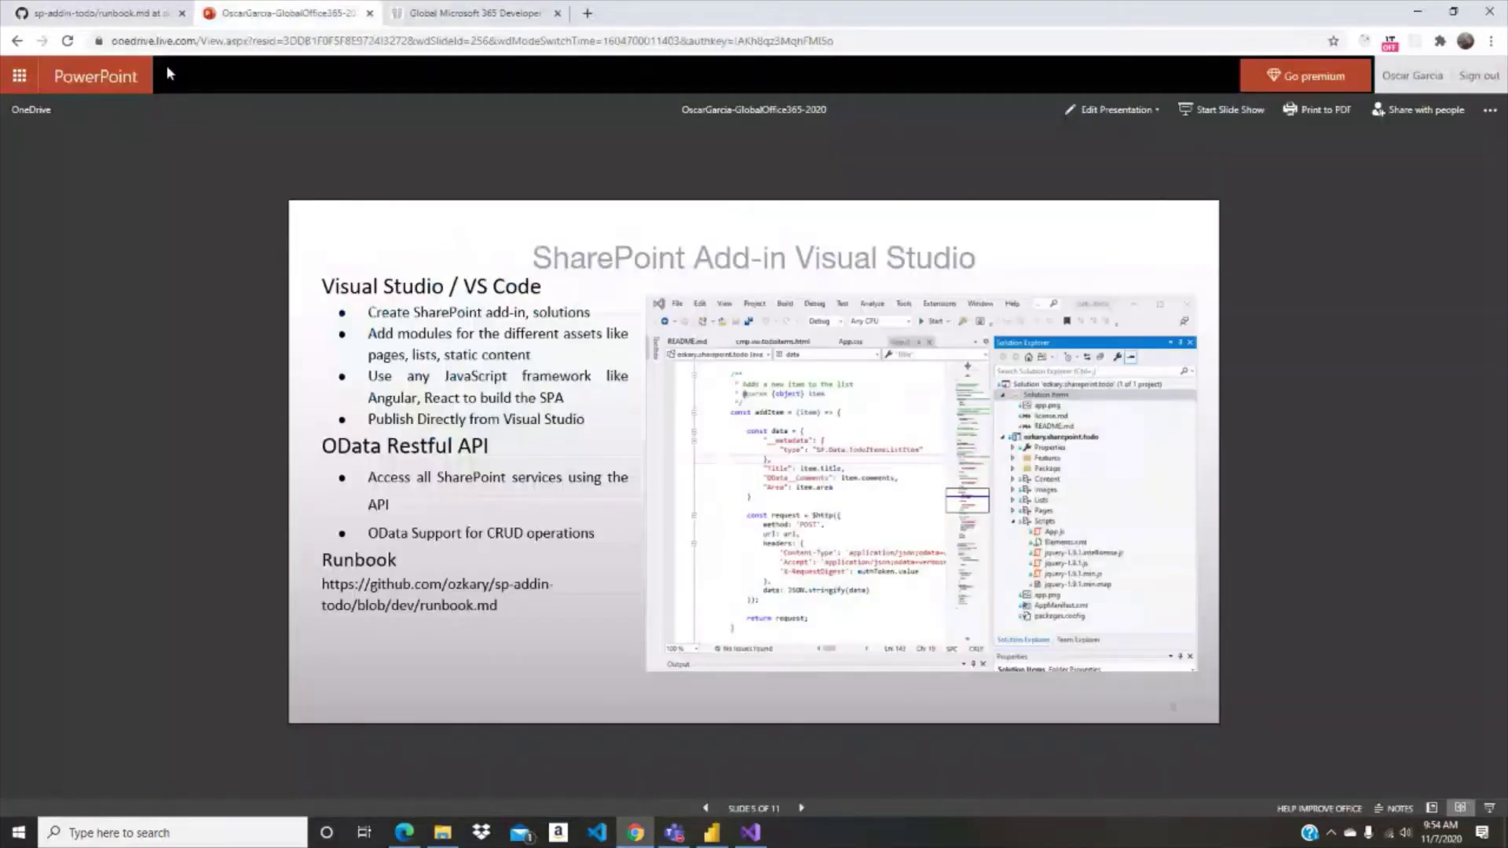
{"action": "left_click", "coordinate": [1488, 810]}
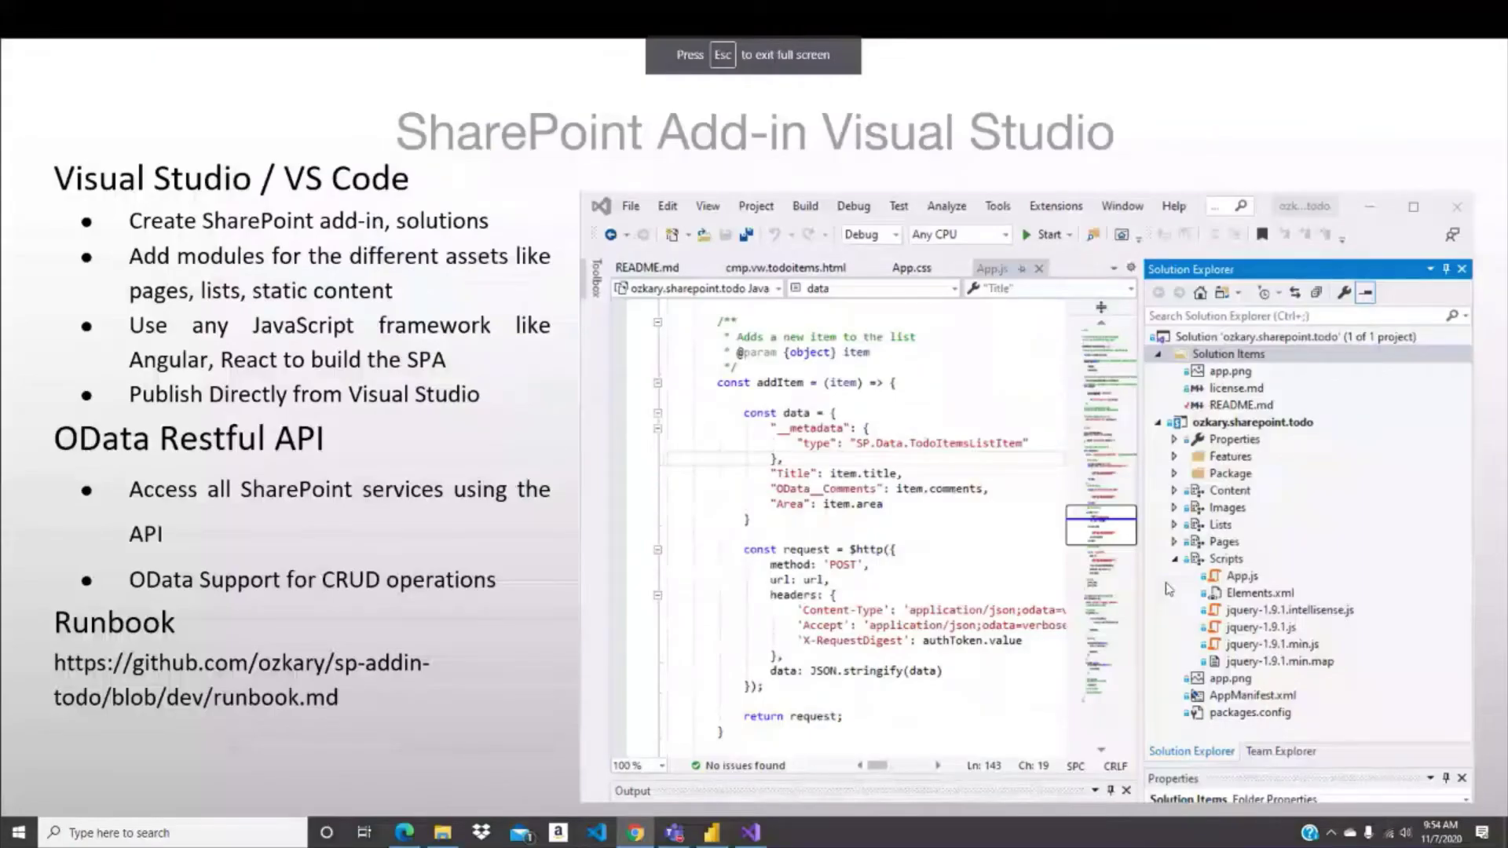
{"action": "key", "text": "Right"}
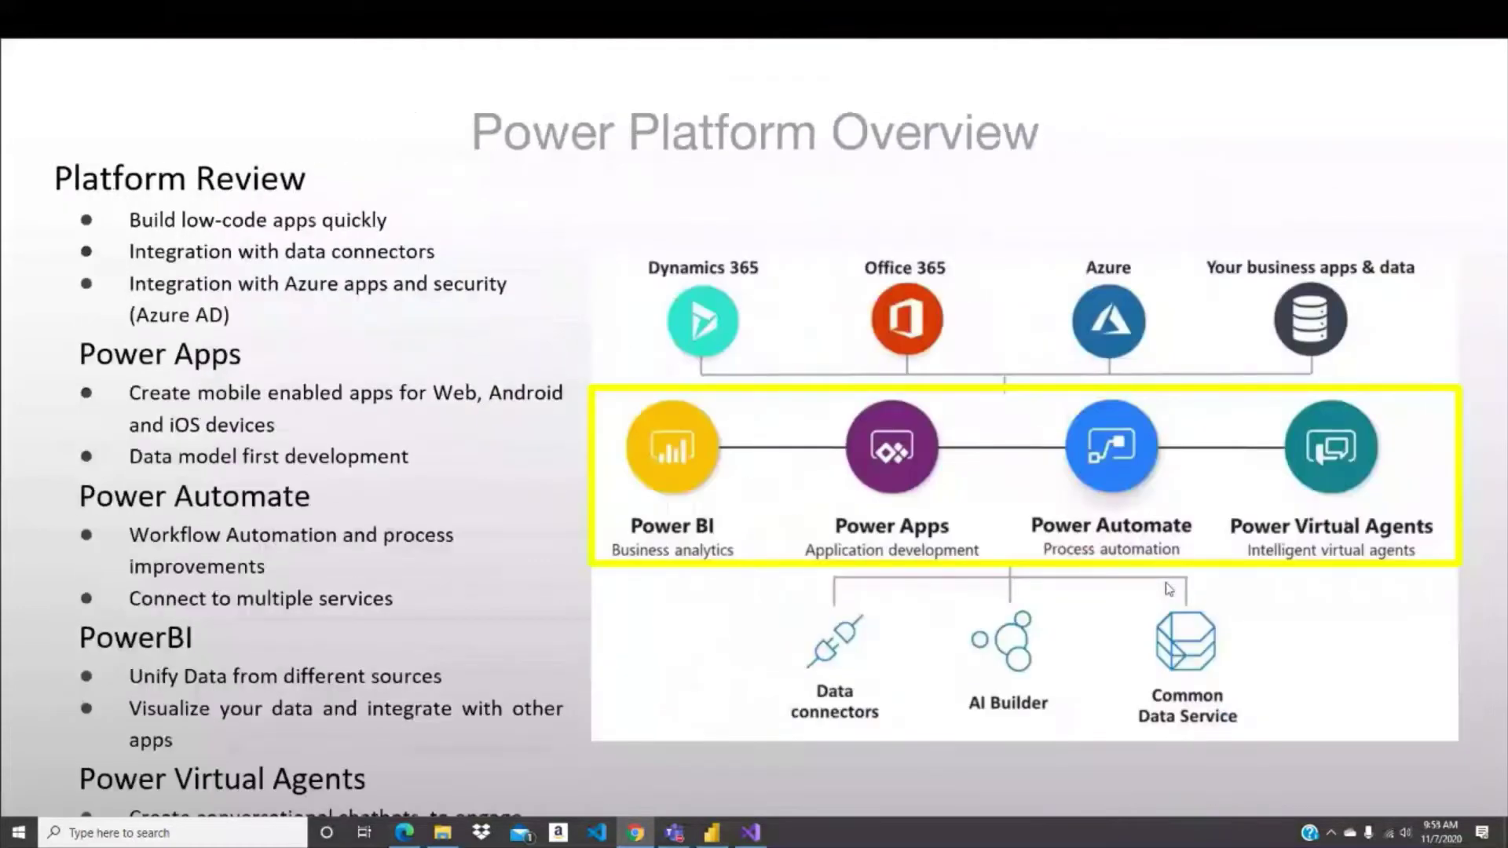
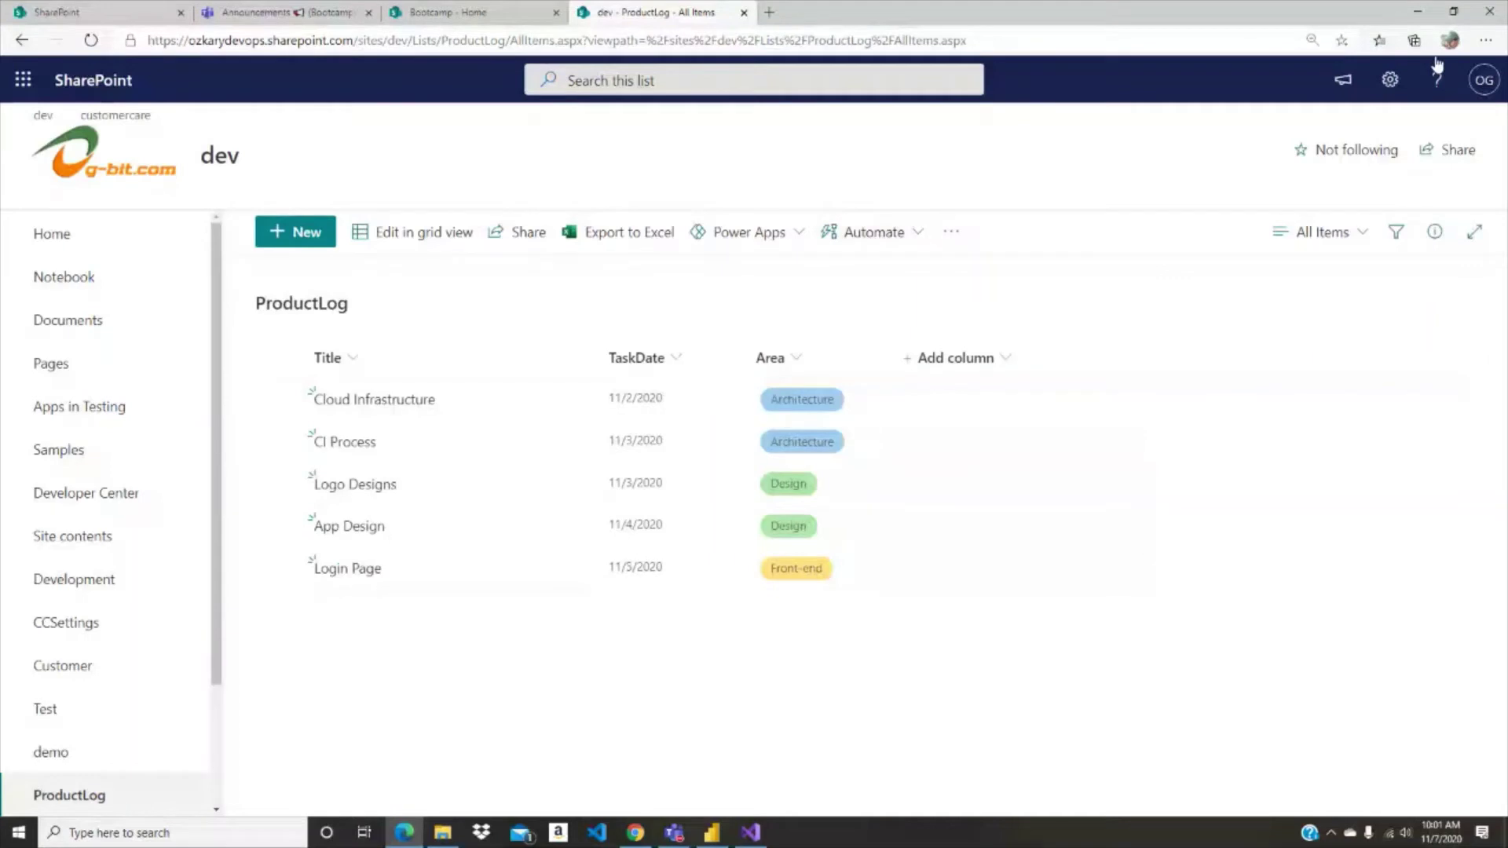
Step: Look over the Power Apps and Automate options offered for the ProductLog list in SharePoint
{"action": "left_click", "coordinate": [1486, 40]}
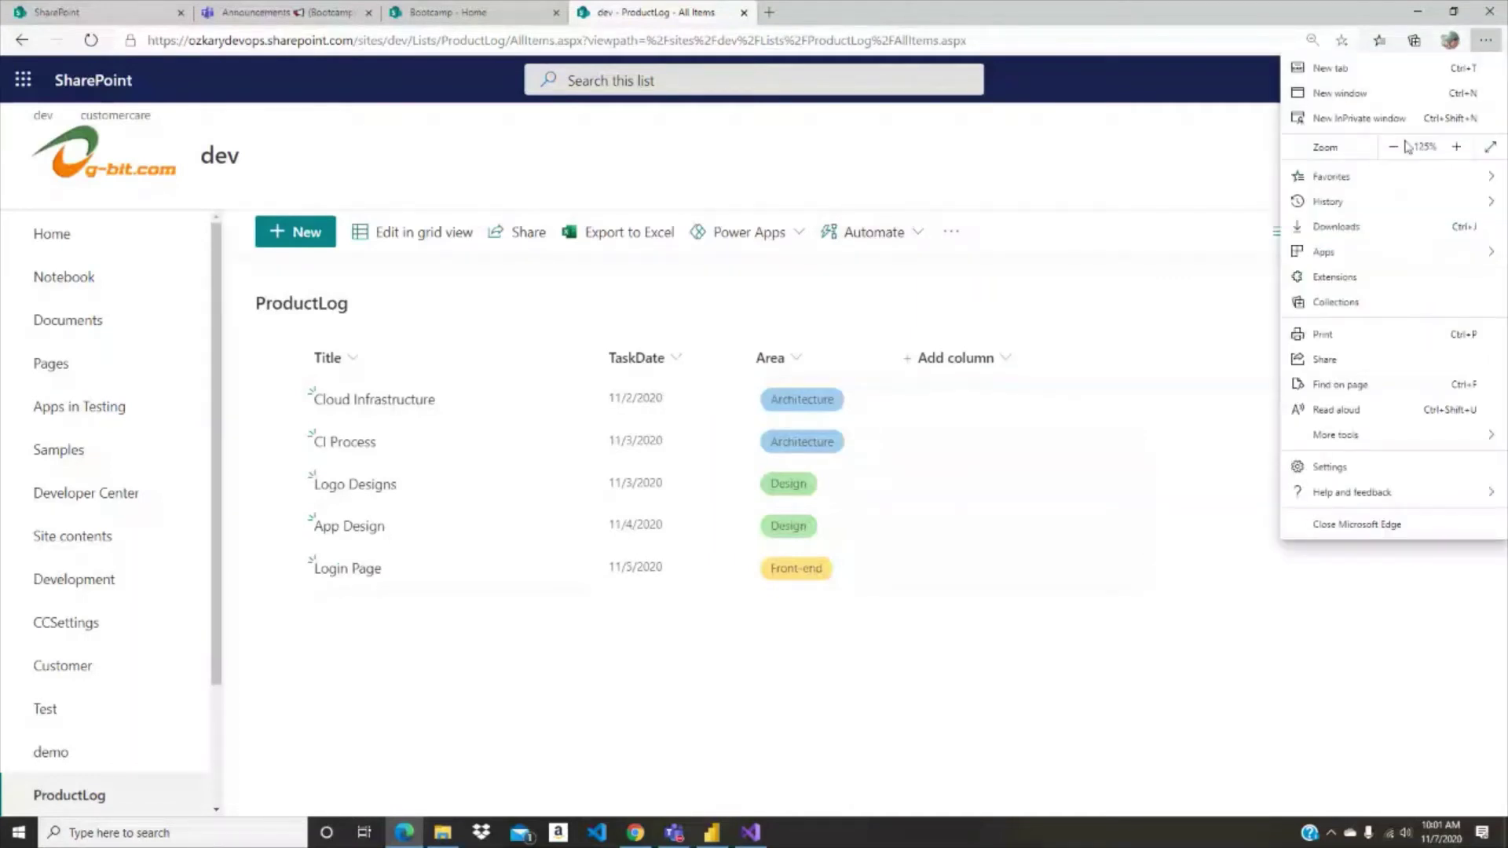
{"action": "left_click", "coordinate": [809, 259]}
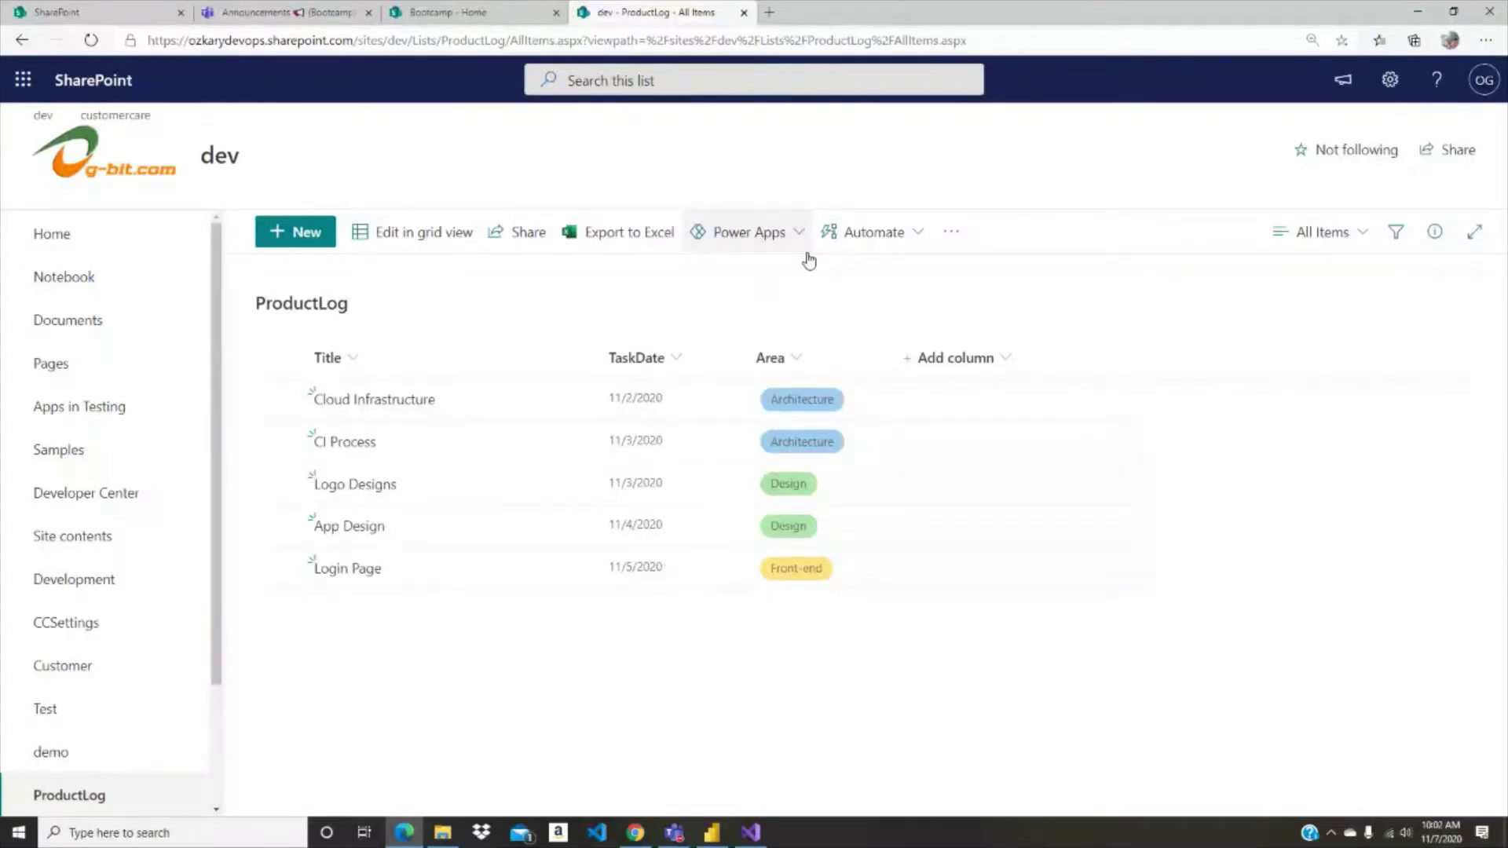
{"action": "left_click", "coordinate": [800, 235]}
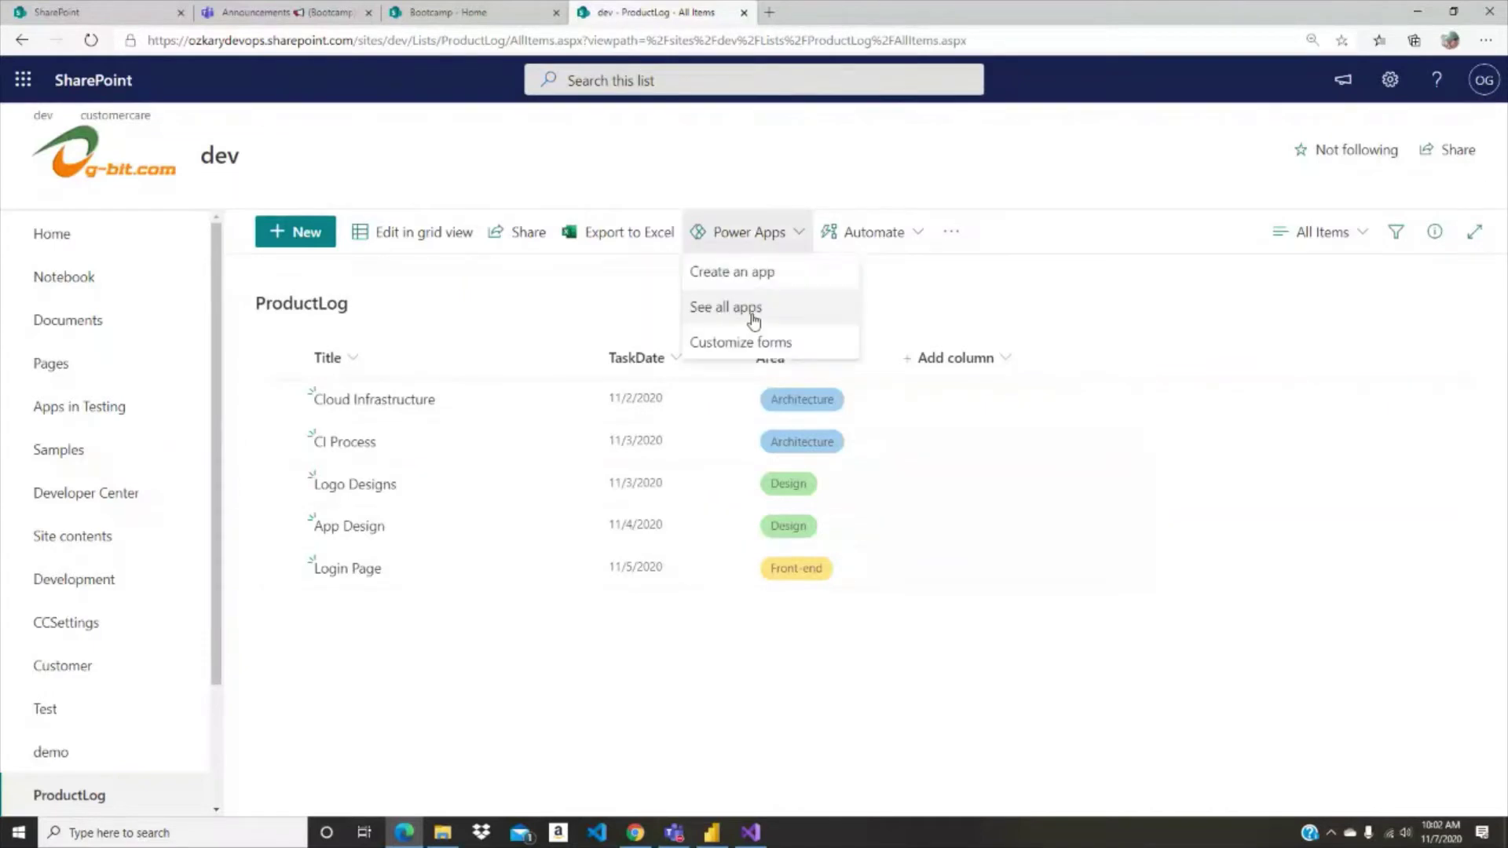
{"action": "left_click", "coordinate": [919, 245]}
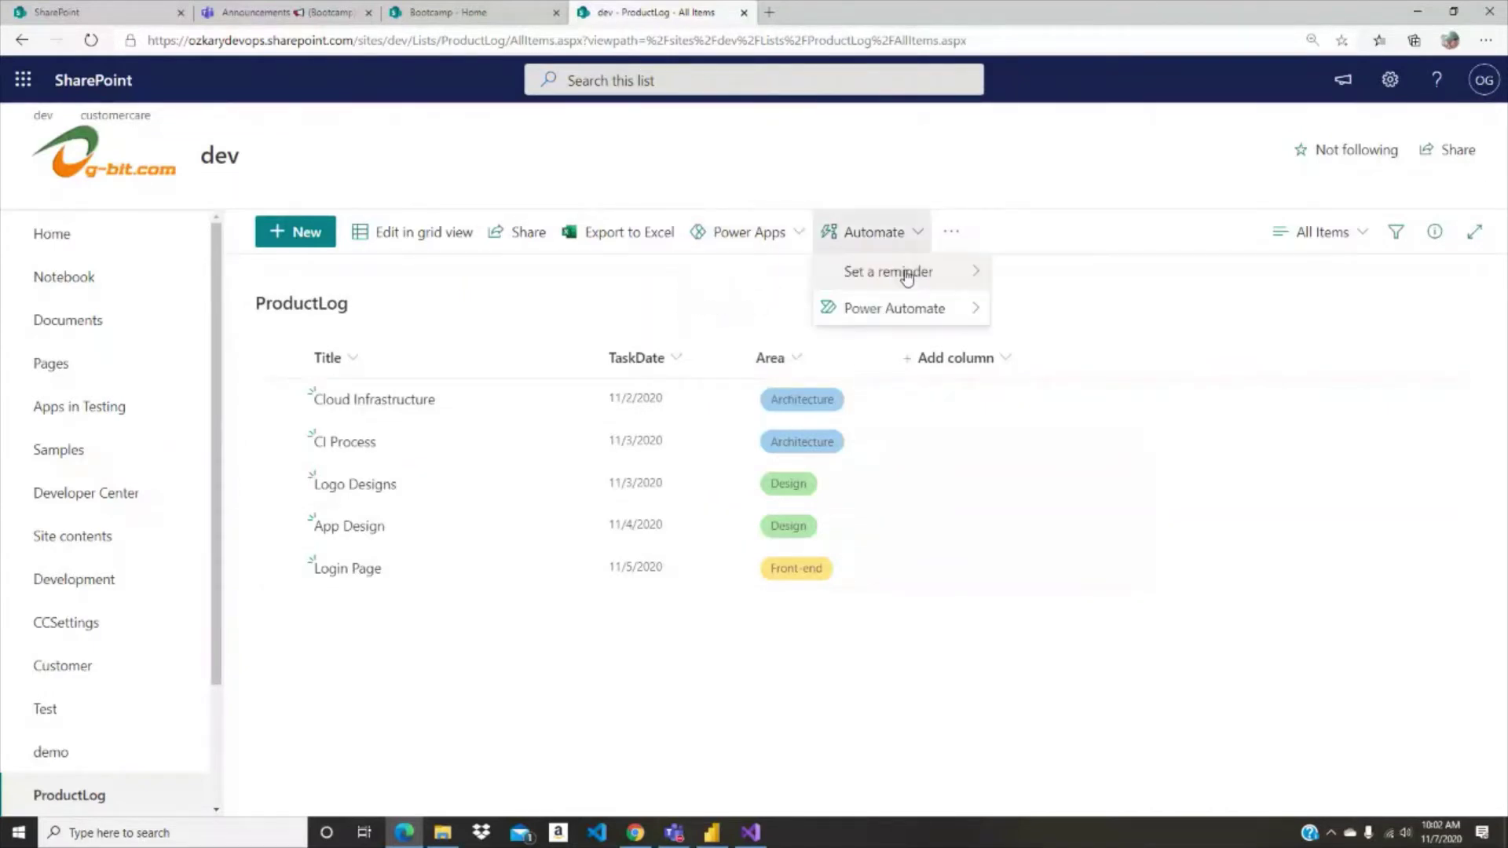
{"action": "mouse_move", "coordinate": [886, 326]}
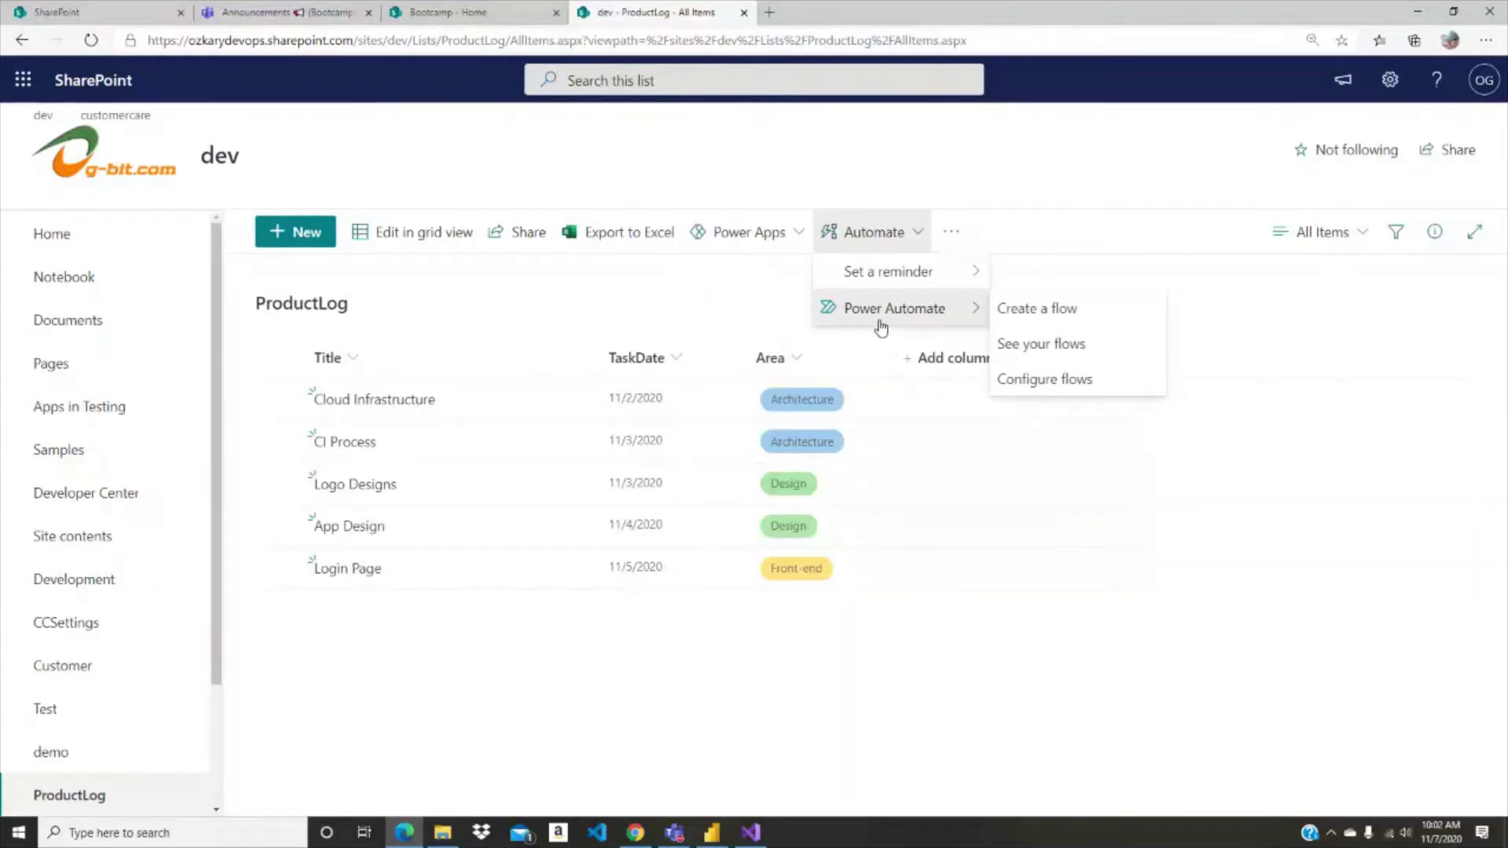
{"action": "left_click", "coordinate": [759, 316]}
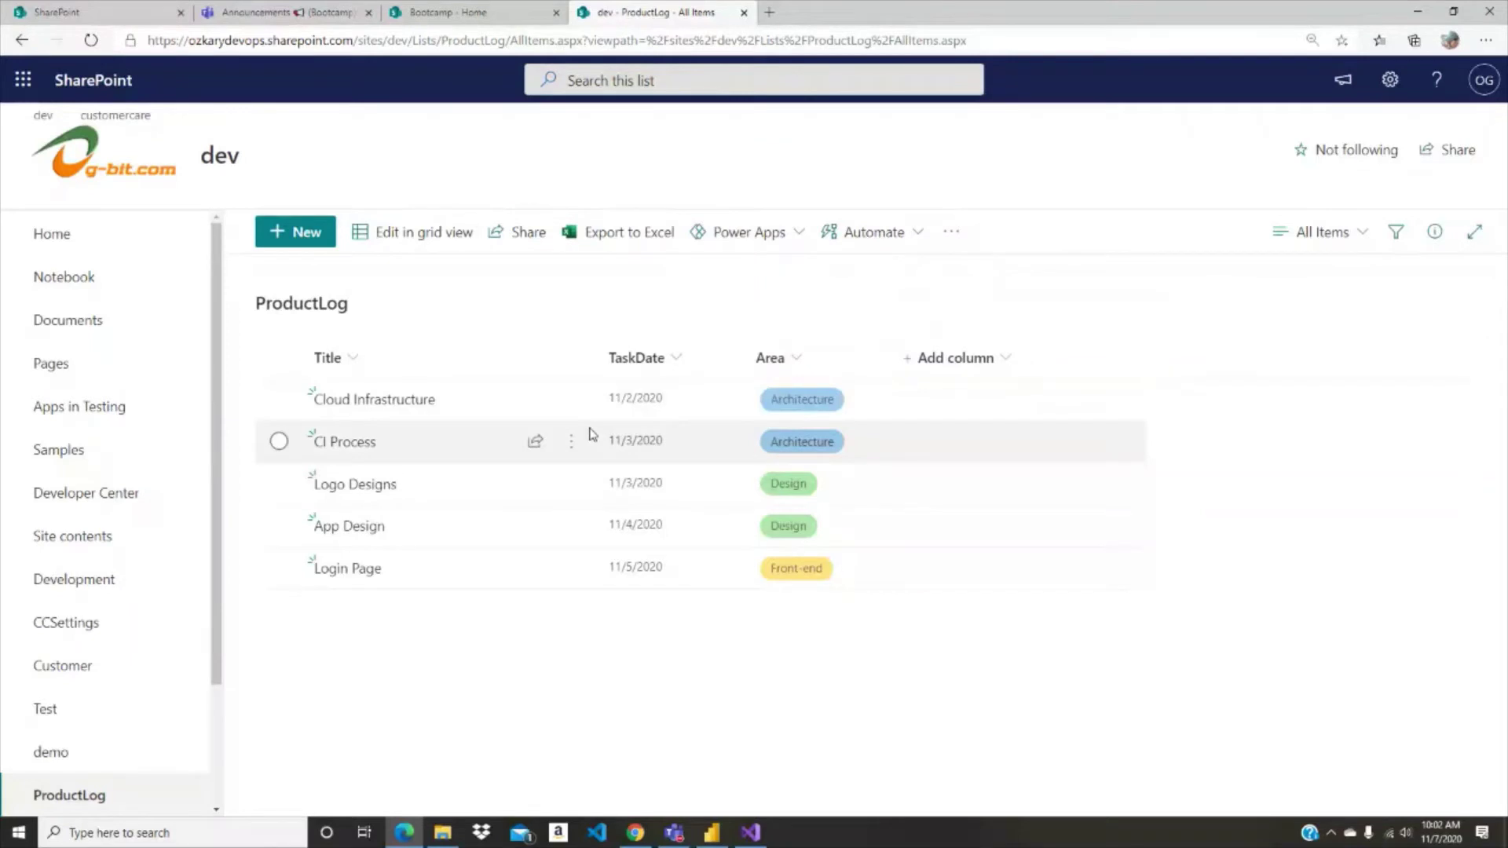
Step: View the default edit form of the Cloud Infrastructure item and cancel without saving
{"action": "left_click", "coordinate": [576, 439]}
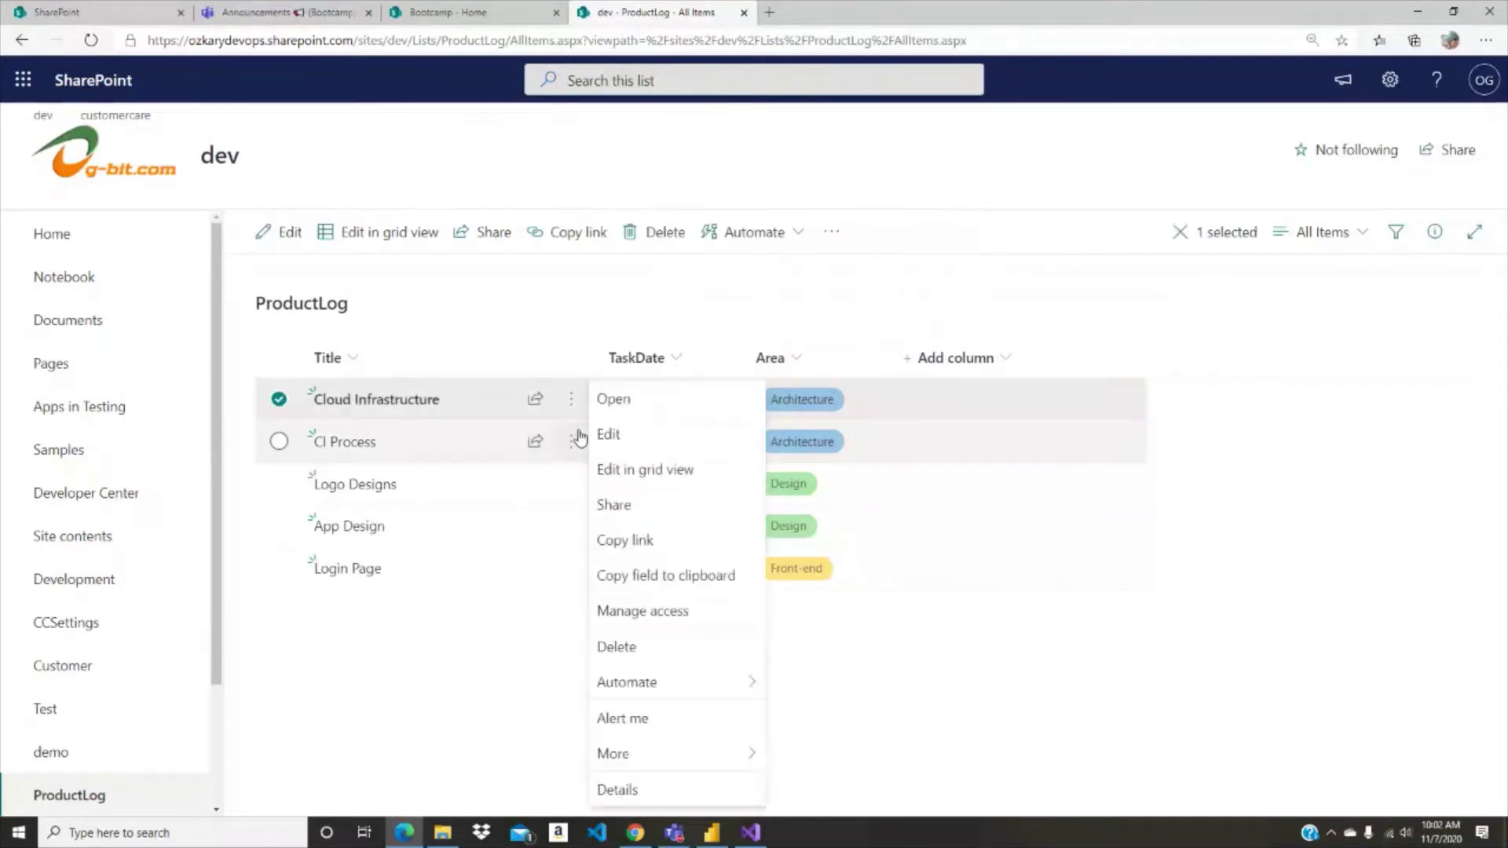
{"action": "left_click", "coordinate": [607, 434]}
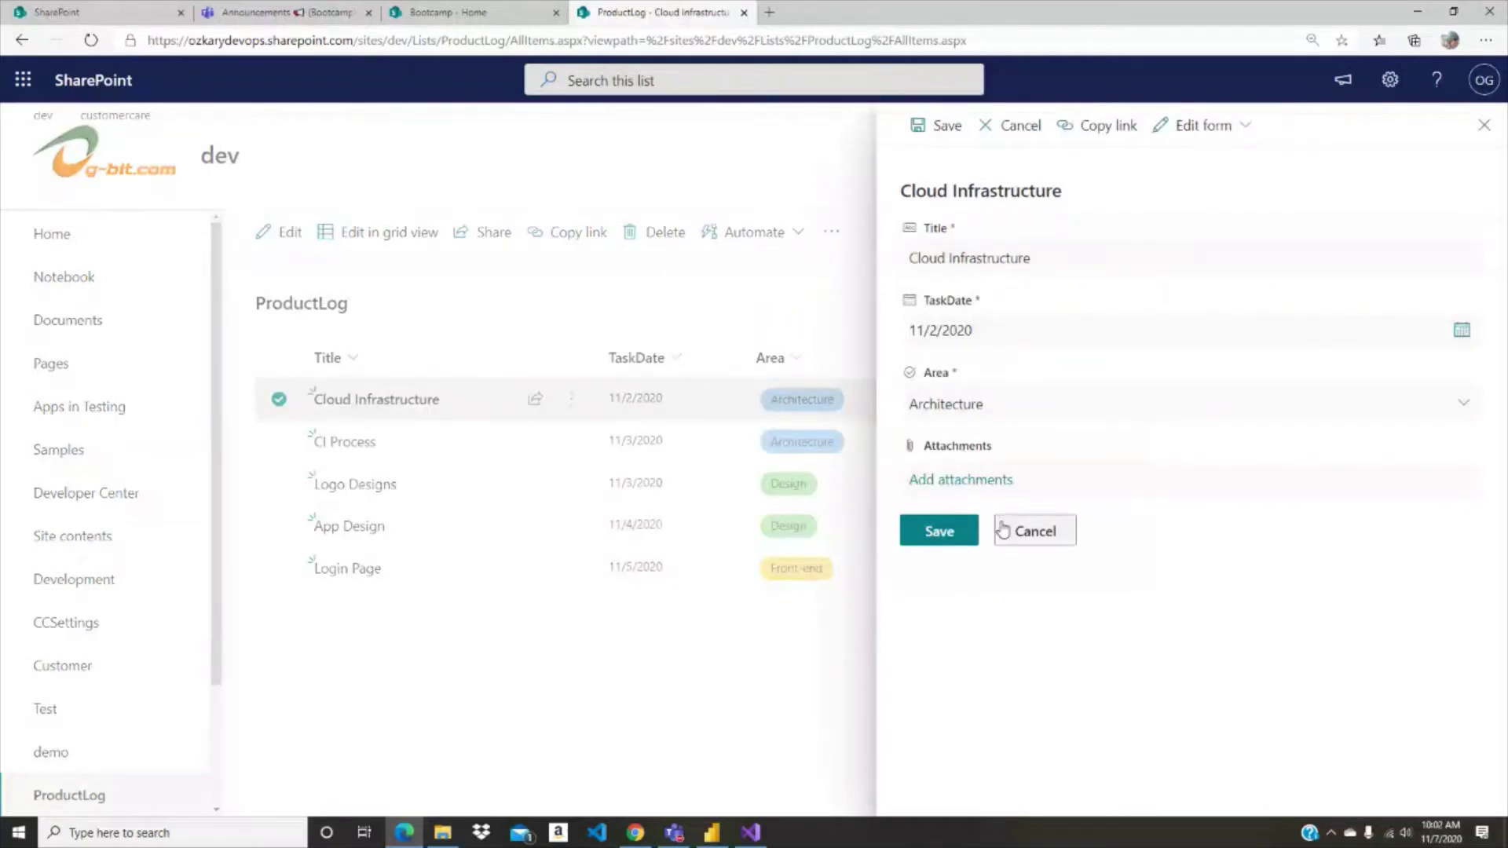
{"action": "left_click", "coordinate": [1035, 537]}
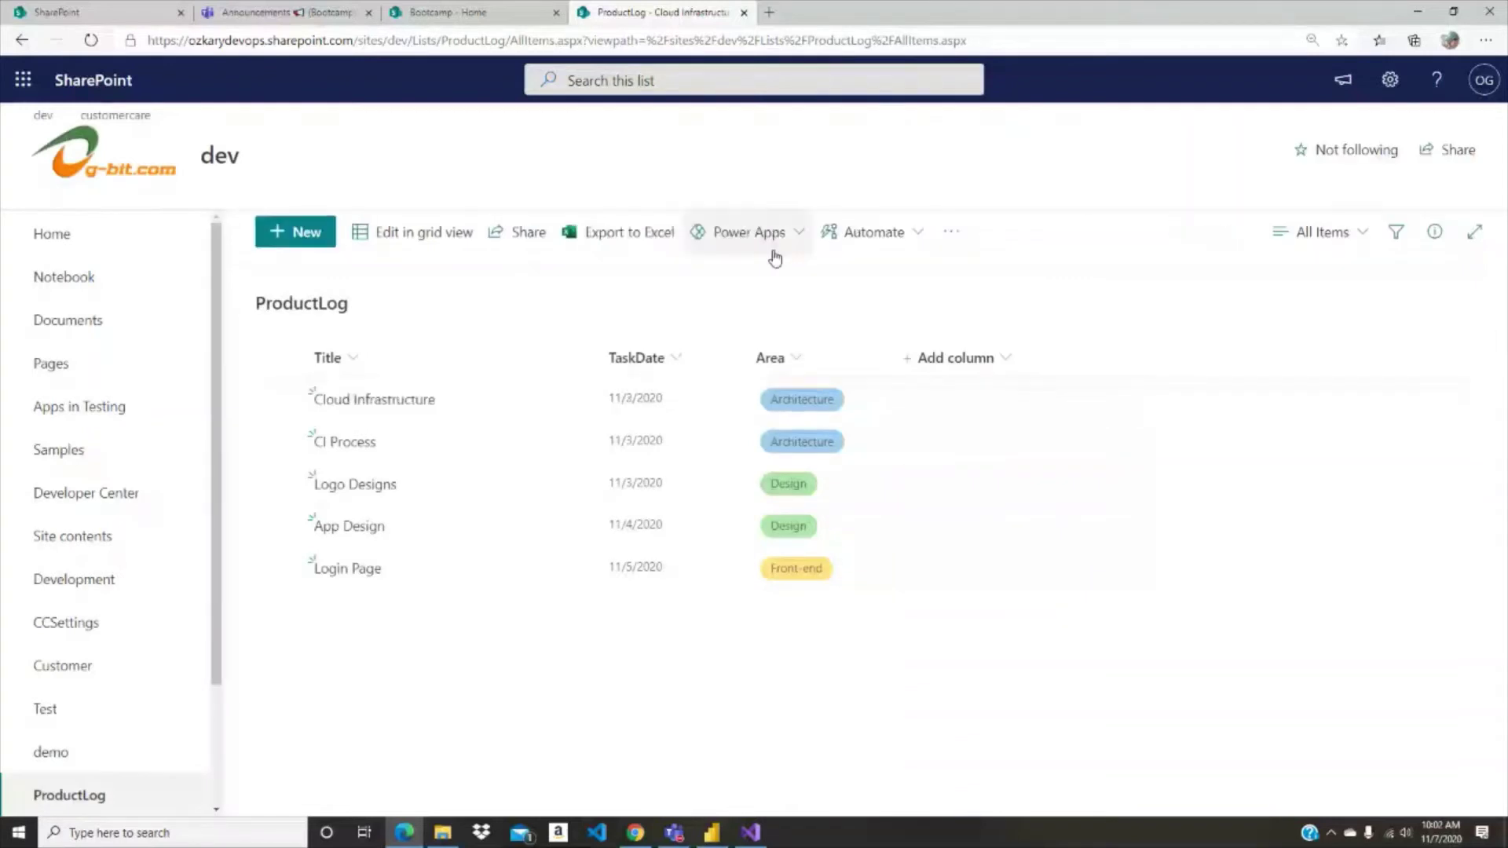
Step: Open the ProductLog list's form for customization in Power Apps
{"action": "left_click", "coordinate": [801, 234]}
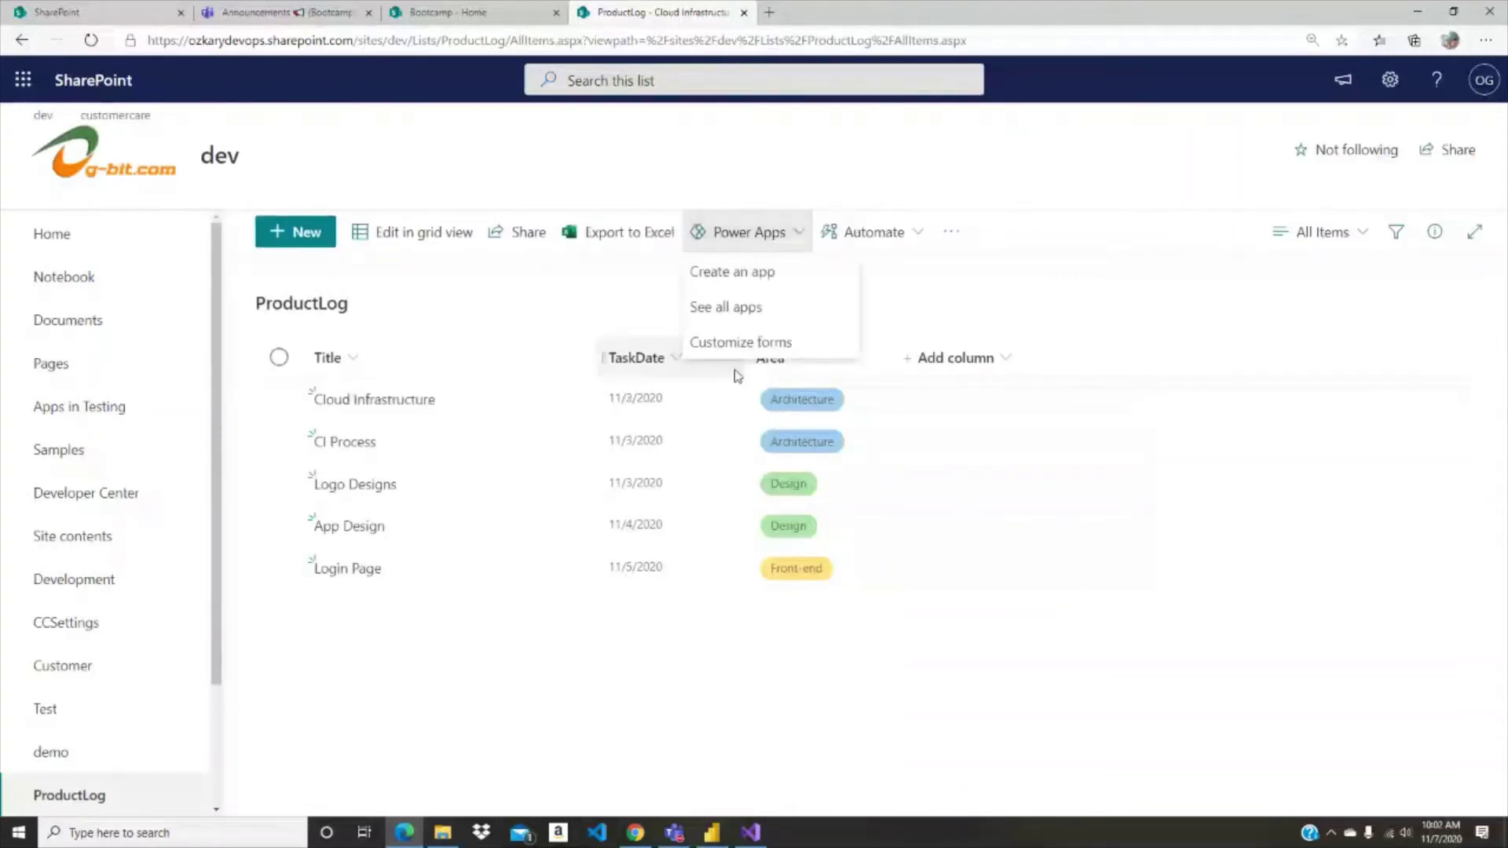
{"action": "left_click", "coordinate": [798, 352]}
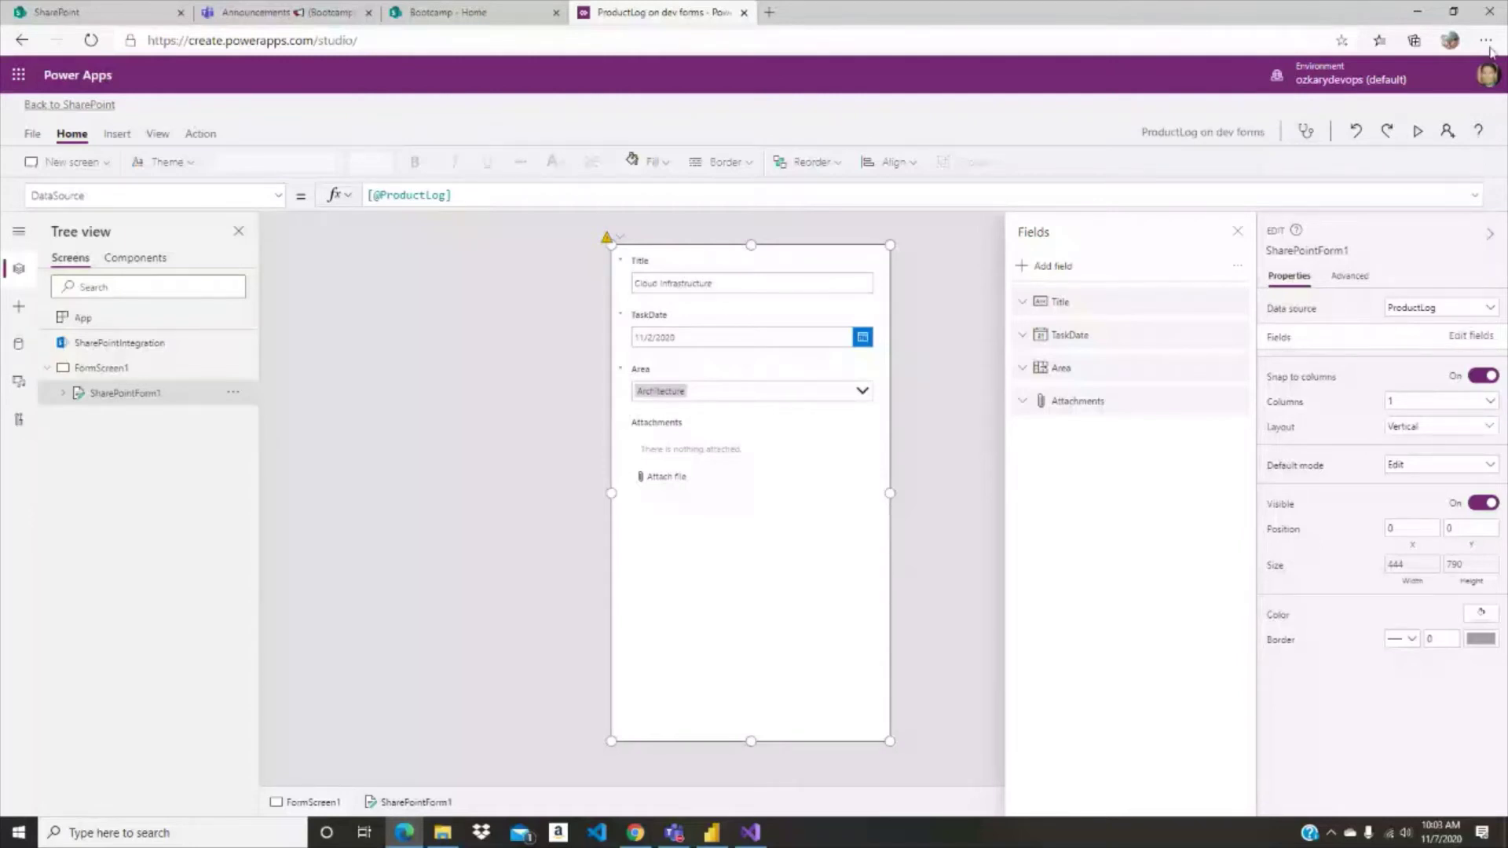
Step: Enlarge the Power Apps page and inspect the properties of SharePointIntegration and SharePointForm1
{"action": "key", "text": "ctrl+plus"}
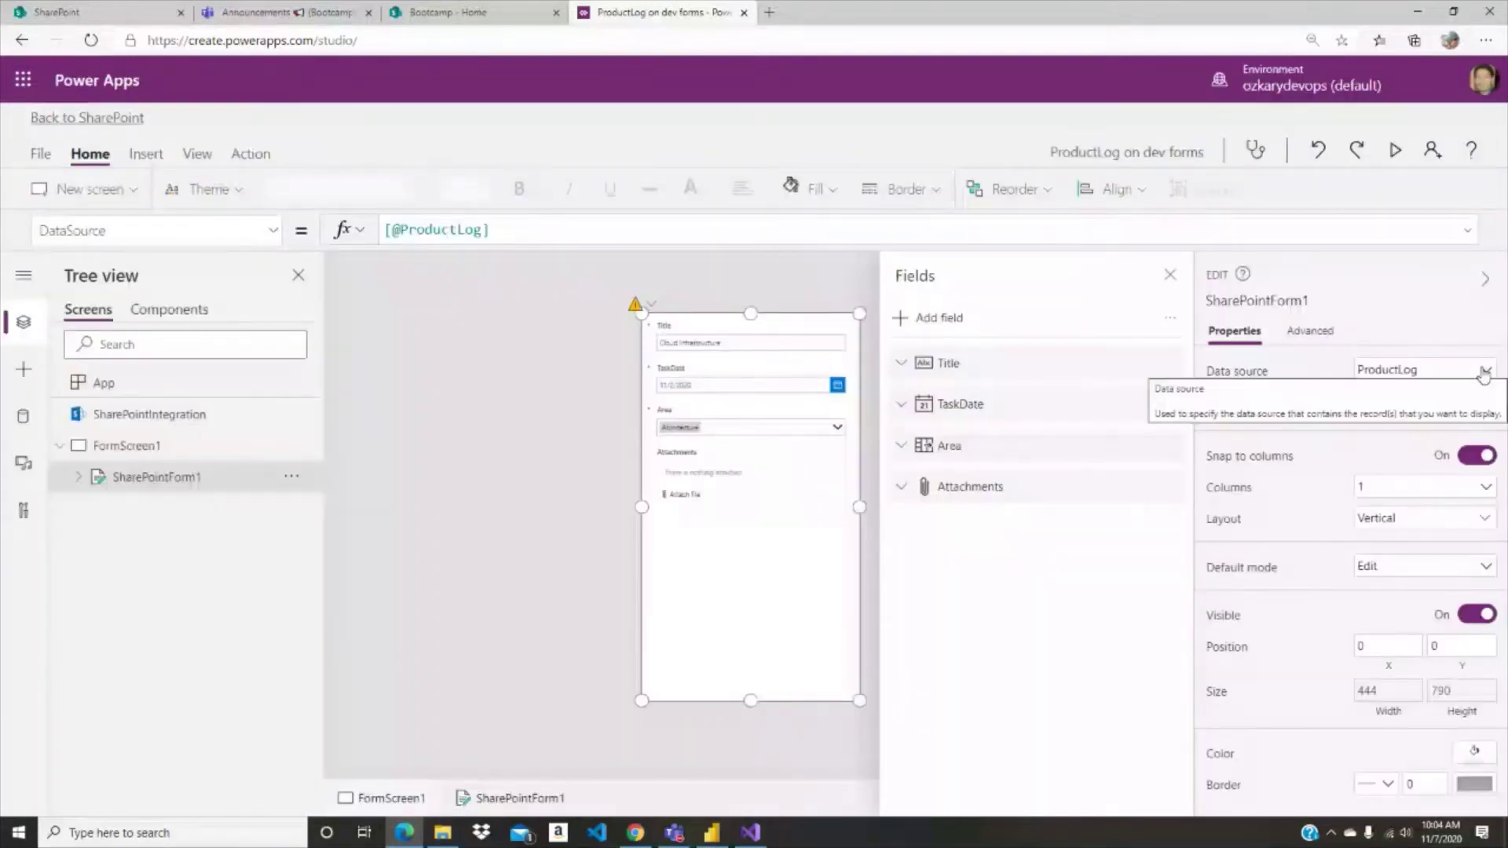
{"action": "left_click", "coordinate": [176, 423]}
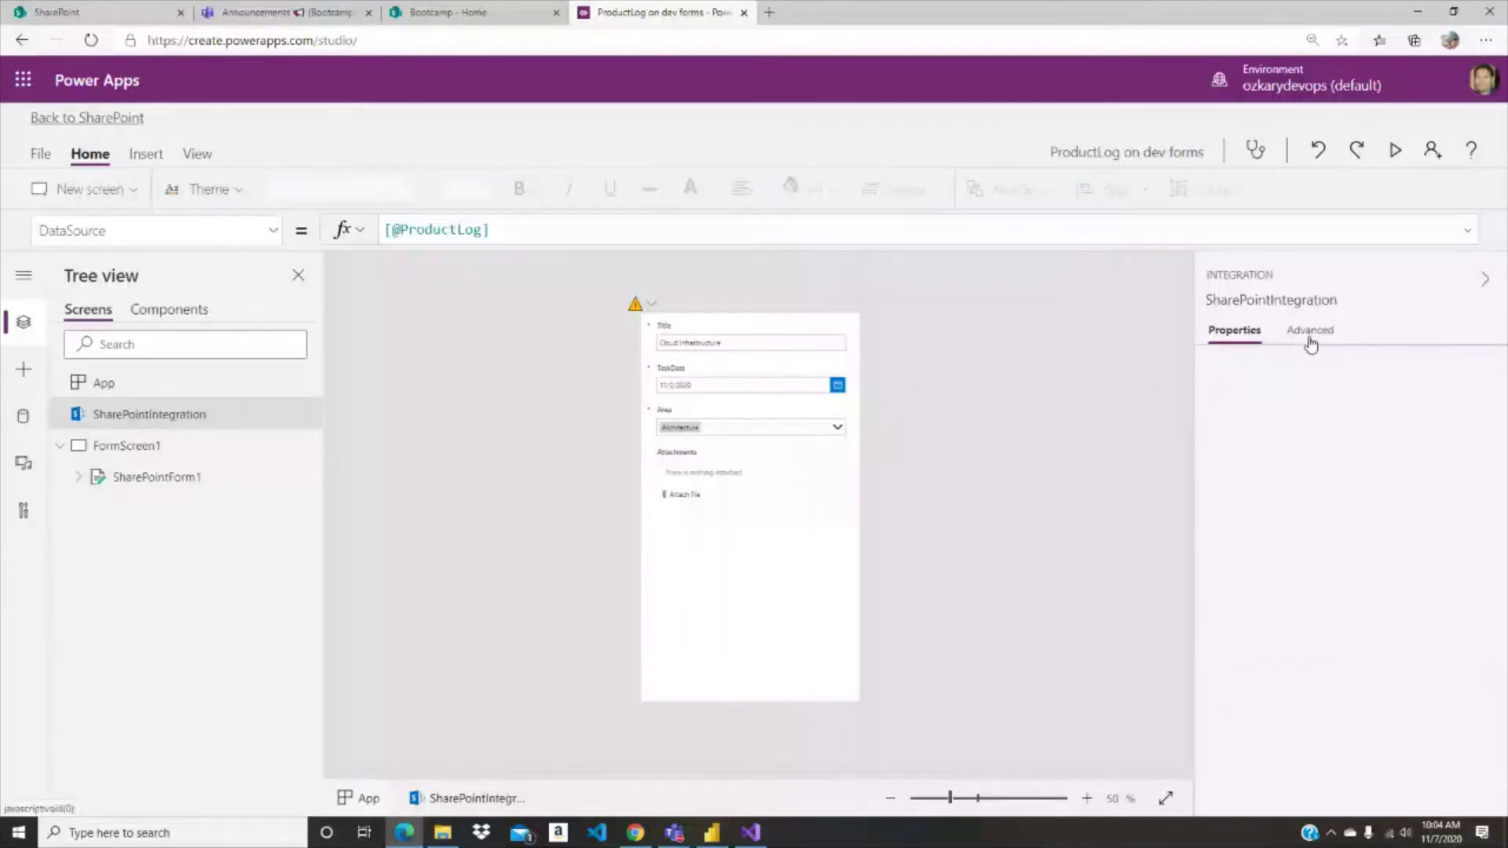
{"action": "left_click", "coordinate": [147, 485]}
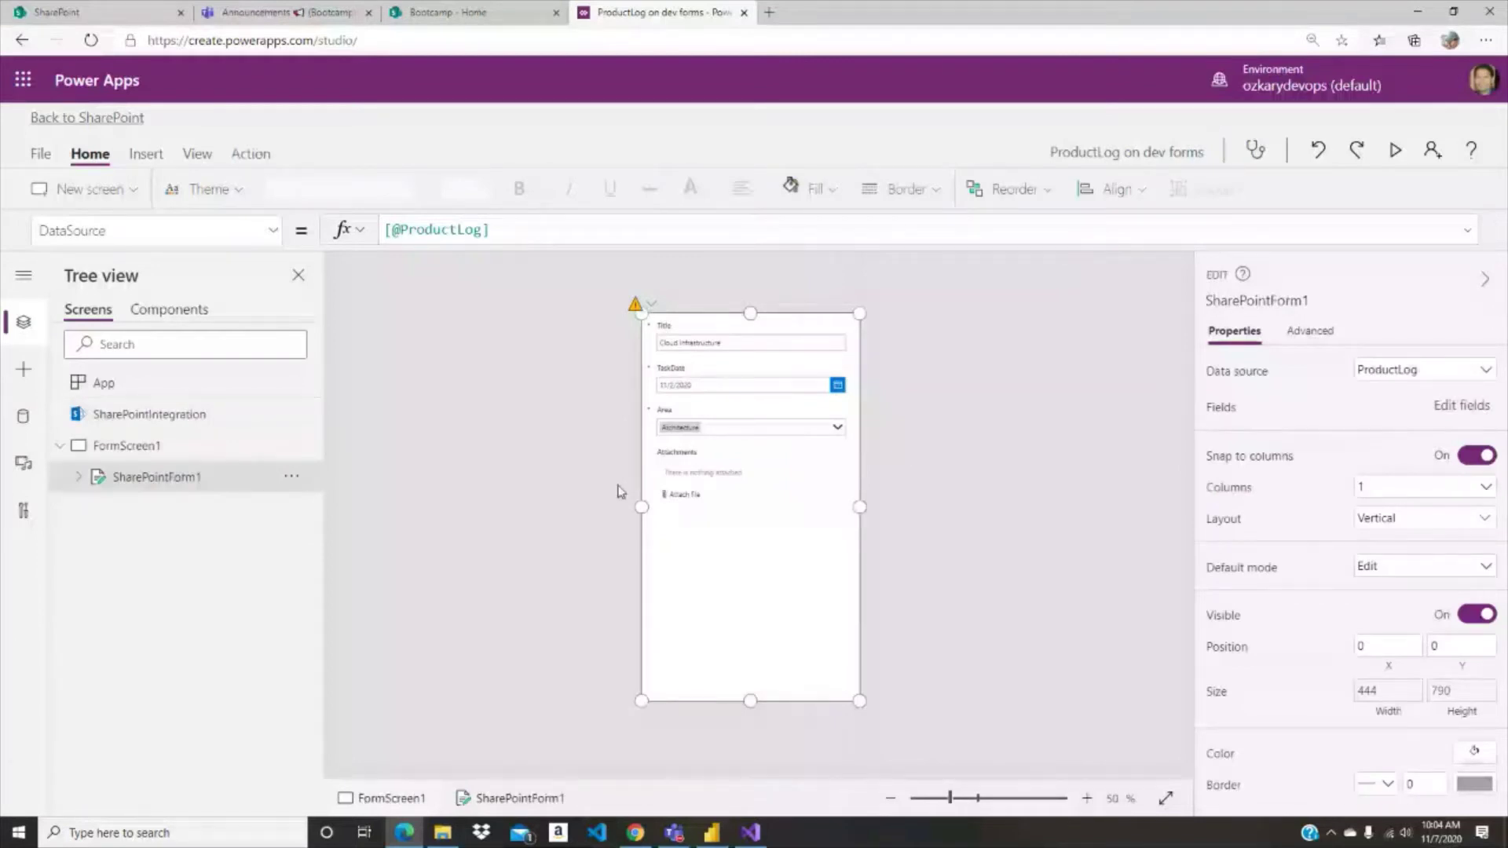
Step: Inspect the general and advanced properties of the Area card and the advanced properties of SharePointForm1
{"action": "left_click", "coordinate": [714, 359]}
{"action": "left_click", "coordinate": [715, 412]}
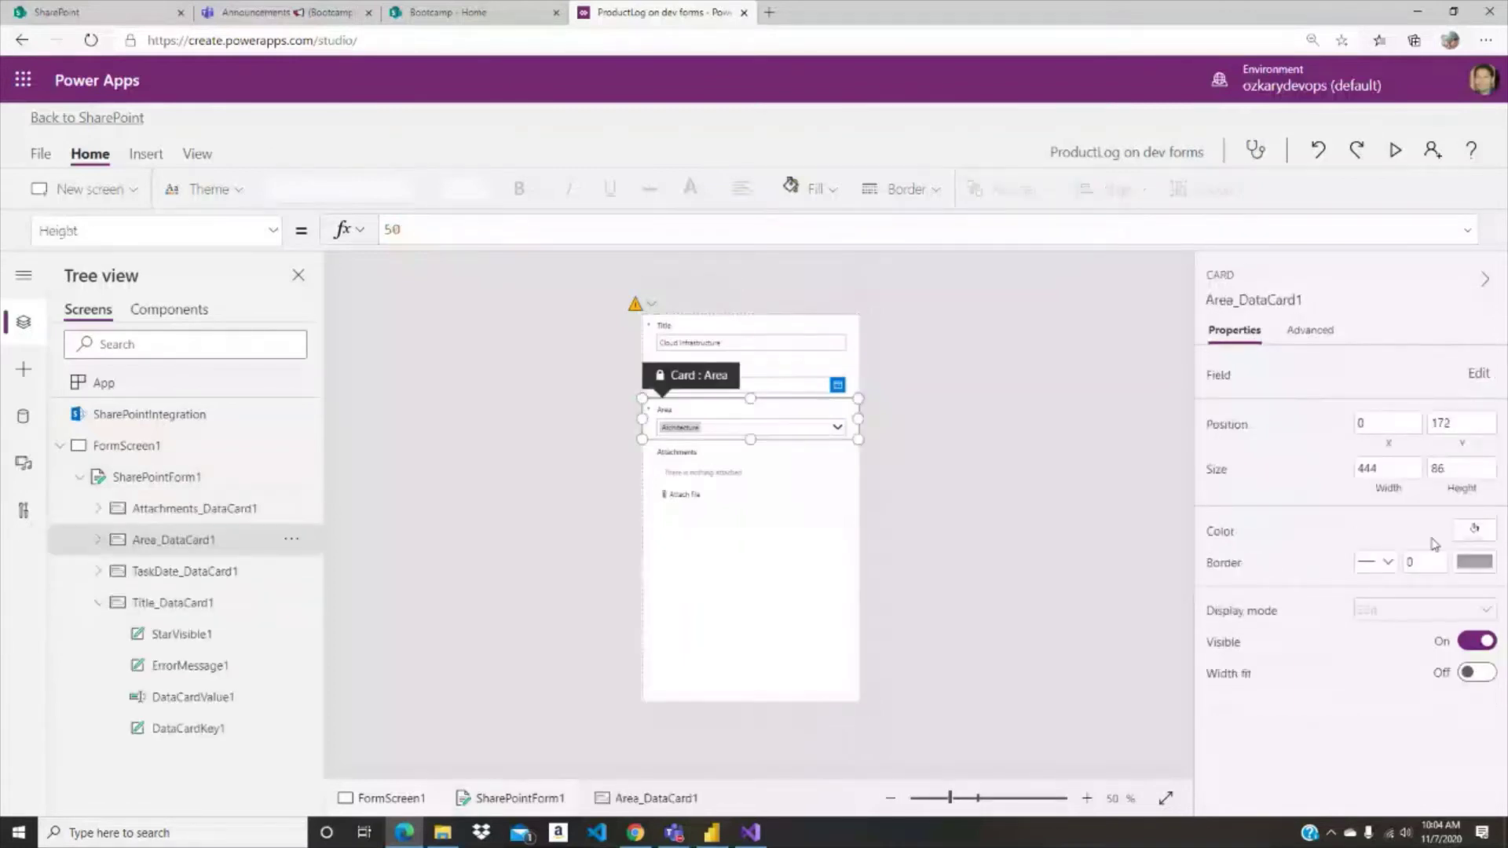
{"action": "left_click", "coordinate": [1324, 333]}
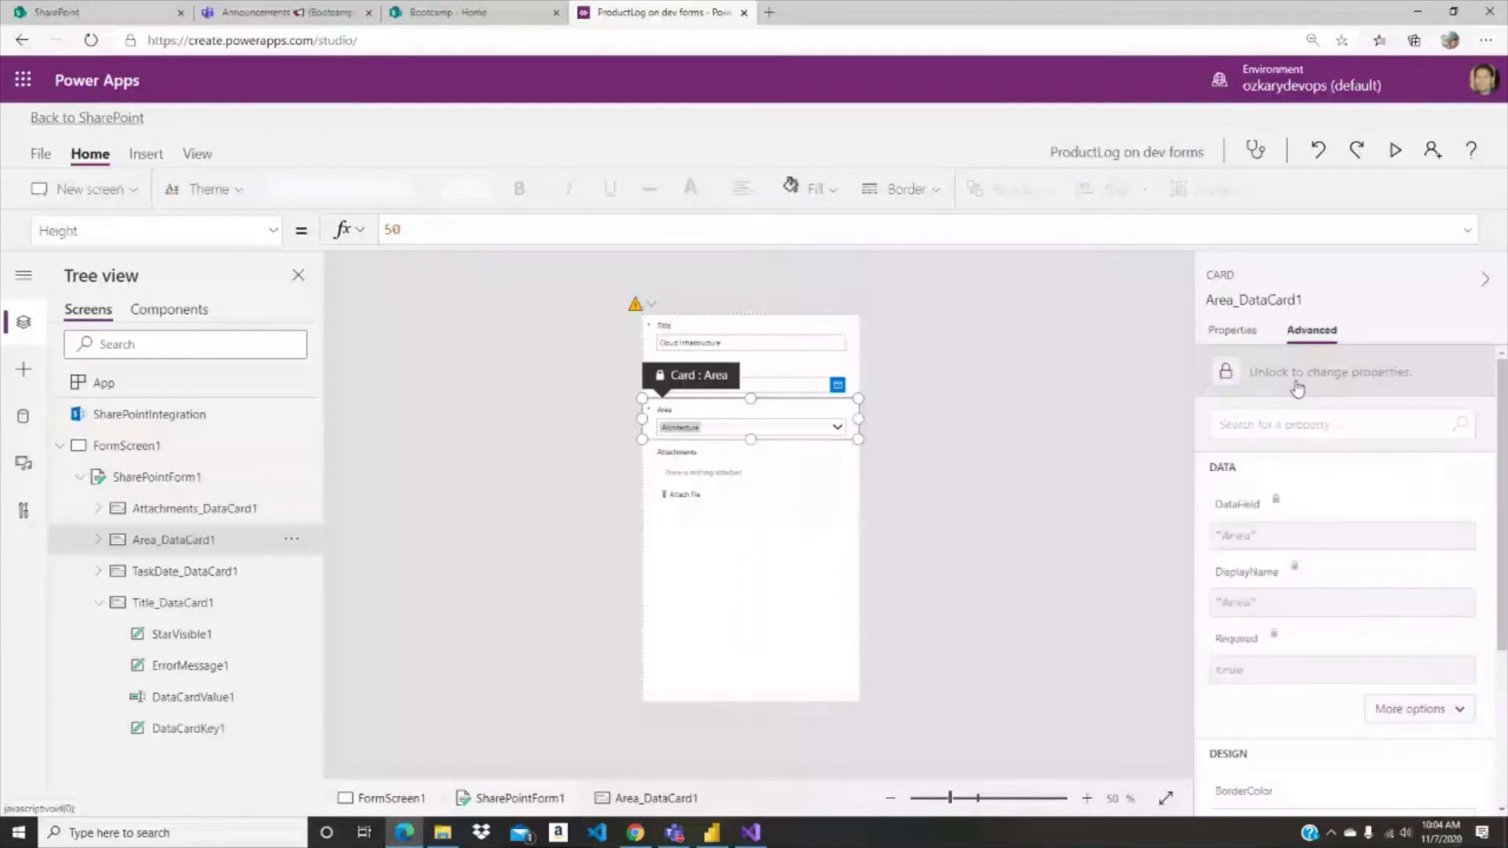
{"action": "left_click_drag", "start_coordinate": [1506, 436], "coordinate": [1505, 374]}
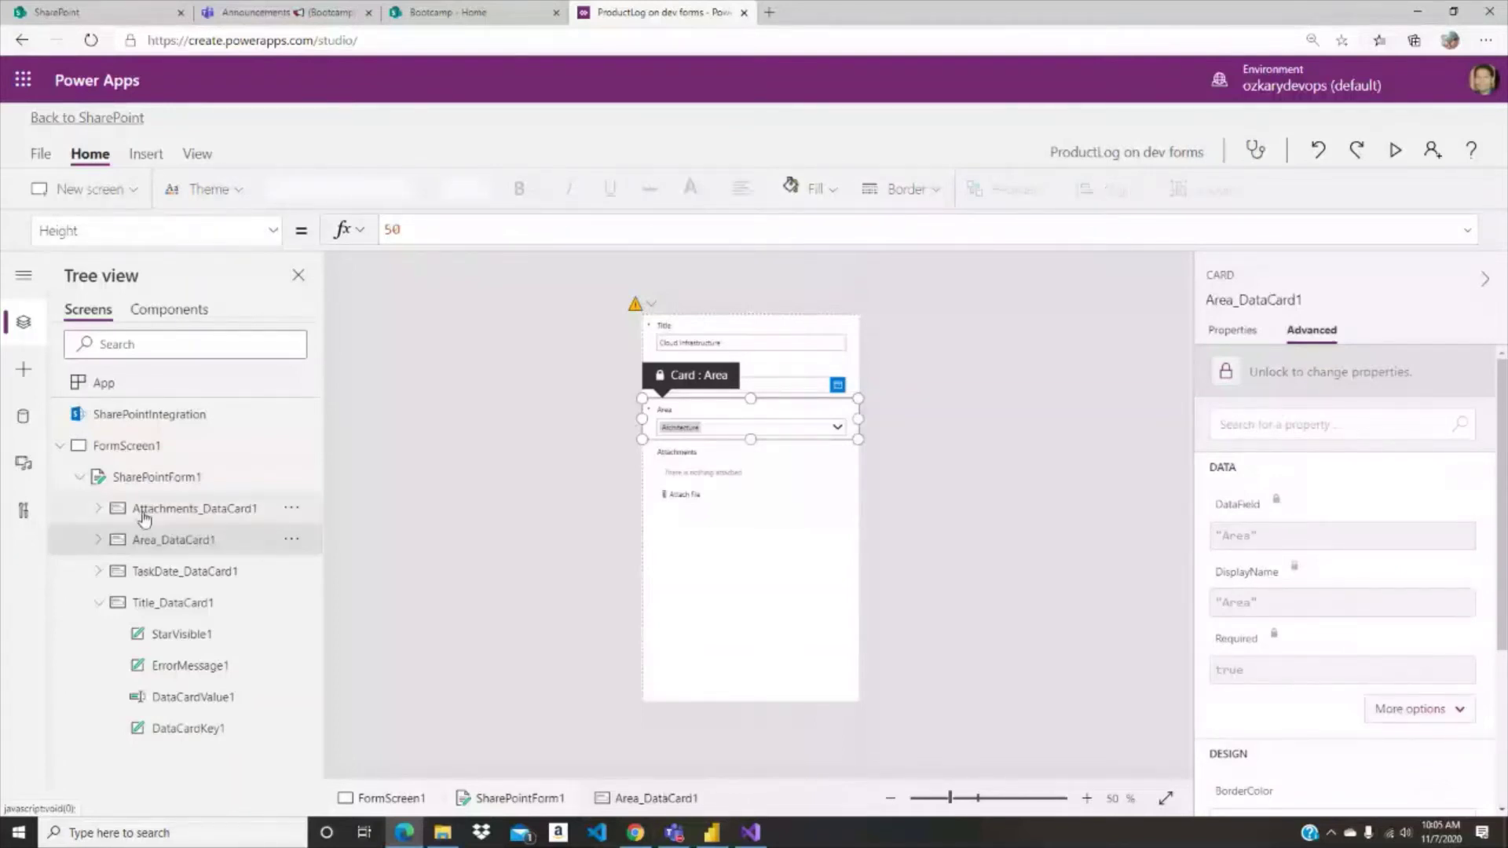
{"action": "left_click", "coordinate": [94, 478]}
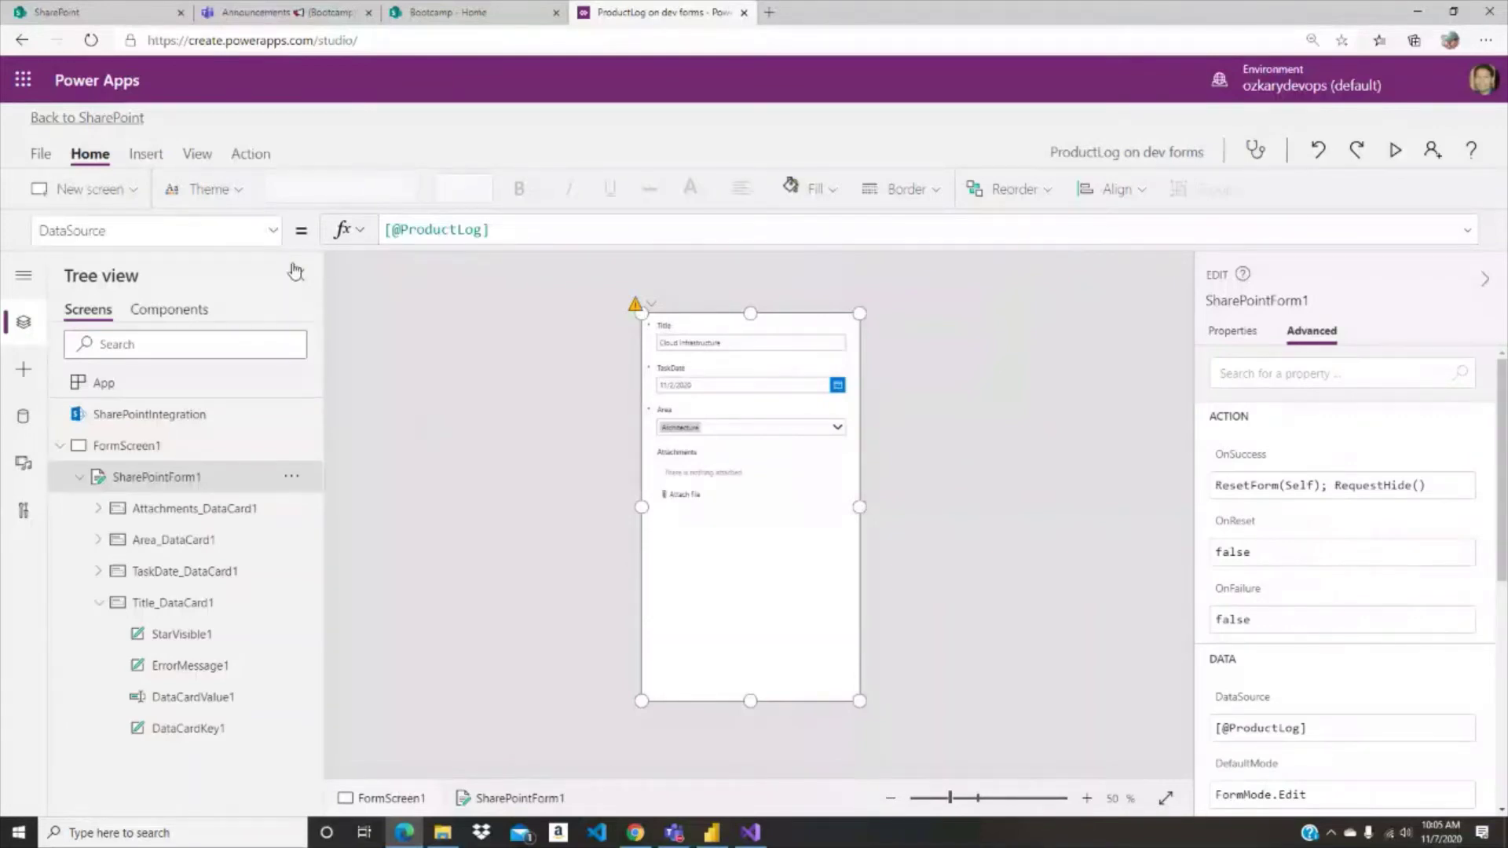
Step: Examine the Title card's advanced properties and the full list of properties available for formulas
{"action": "left_click", "coordinate": [718, 350]}
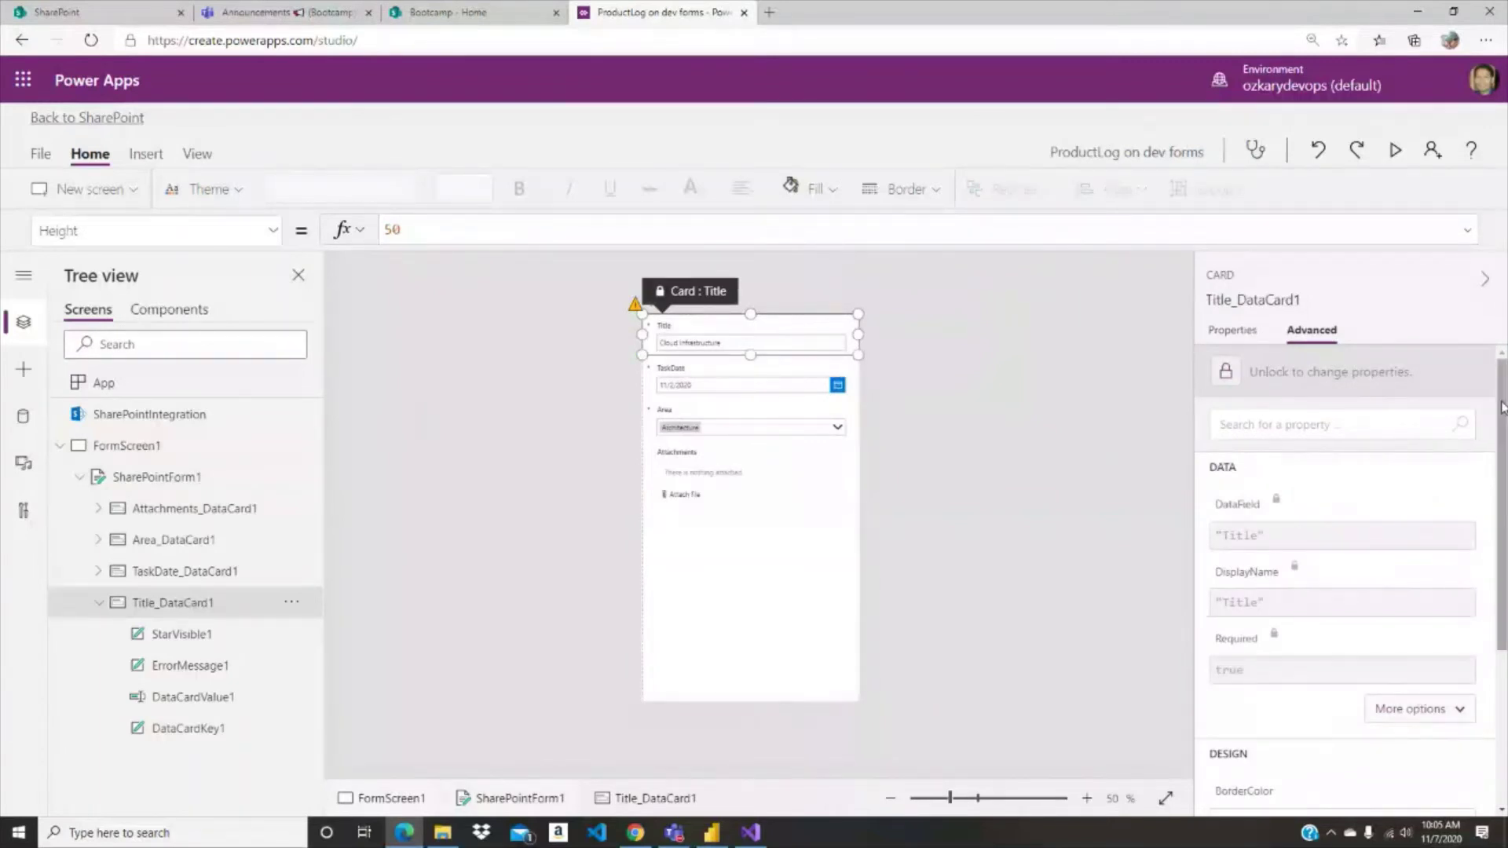
{"action": "scroll", "coordinate": [1495, 417], "scroll_direction": "down", "scroll_amount": 3}
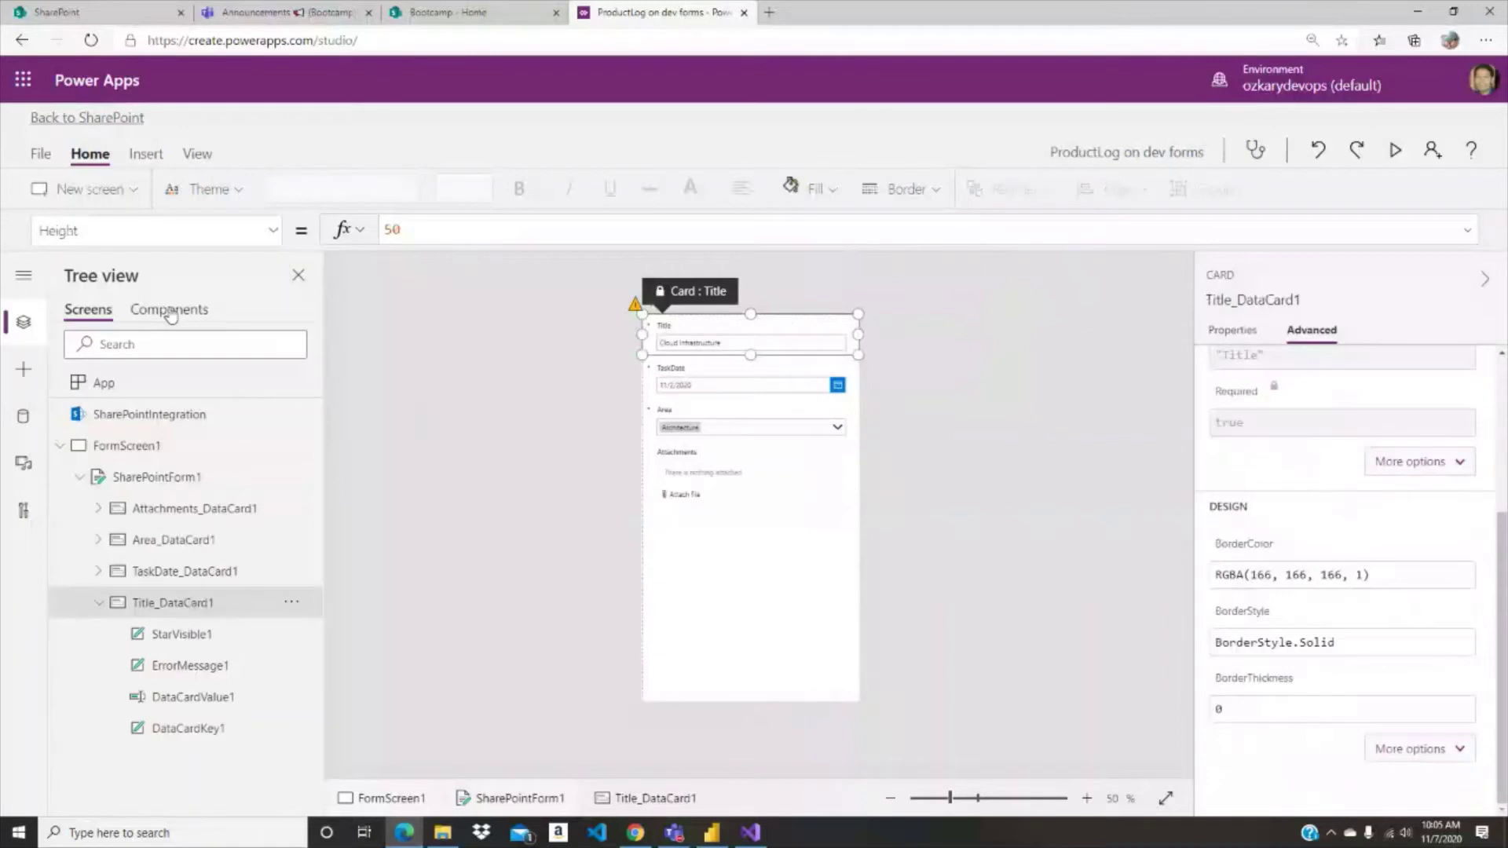
{"action": "left_click", "coordinate": [272, 231]}
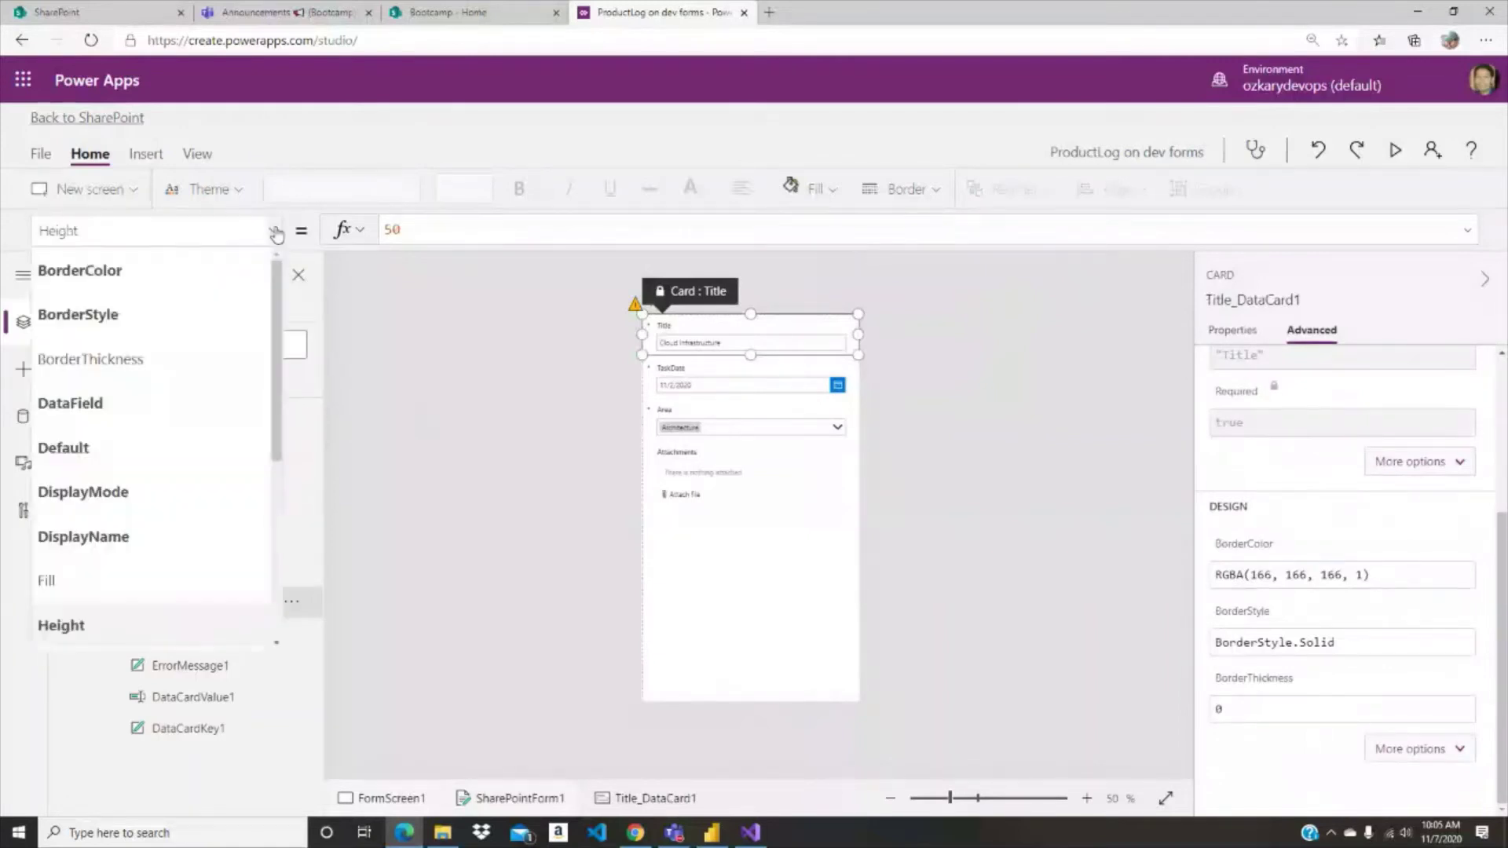
{"action": "scroll", "coordinate": [288, 353], "scroll_direction": "down", "scroll_amount": 3}
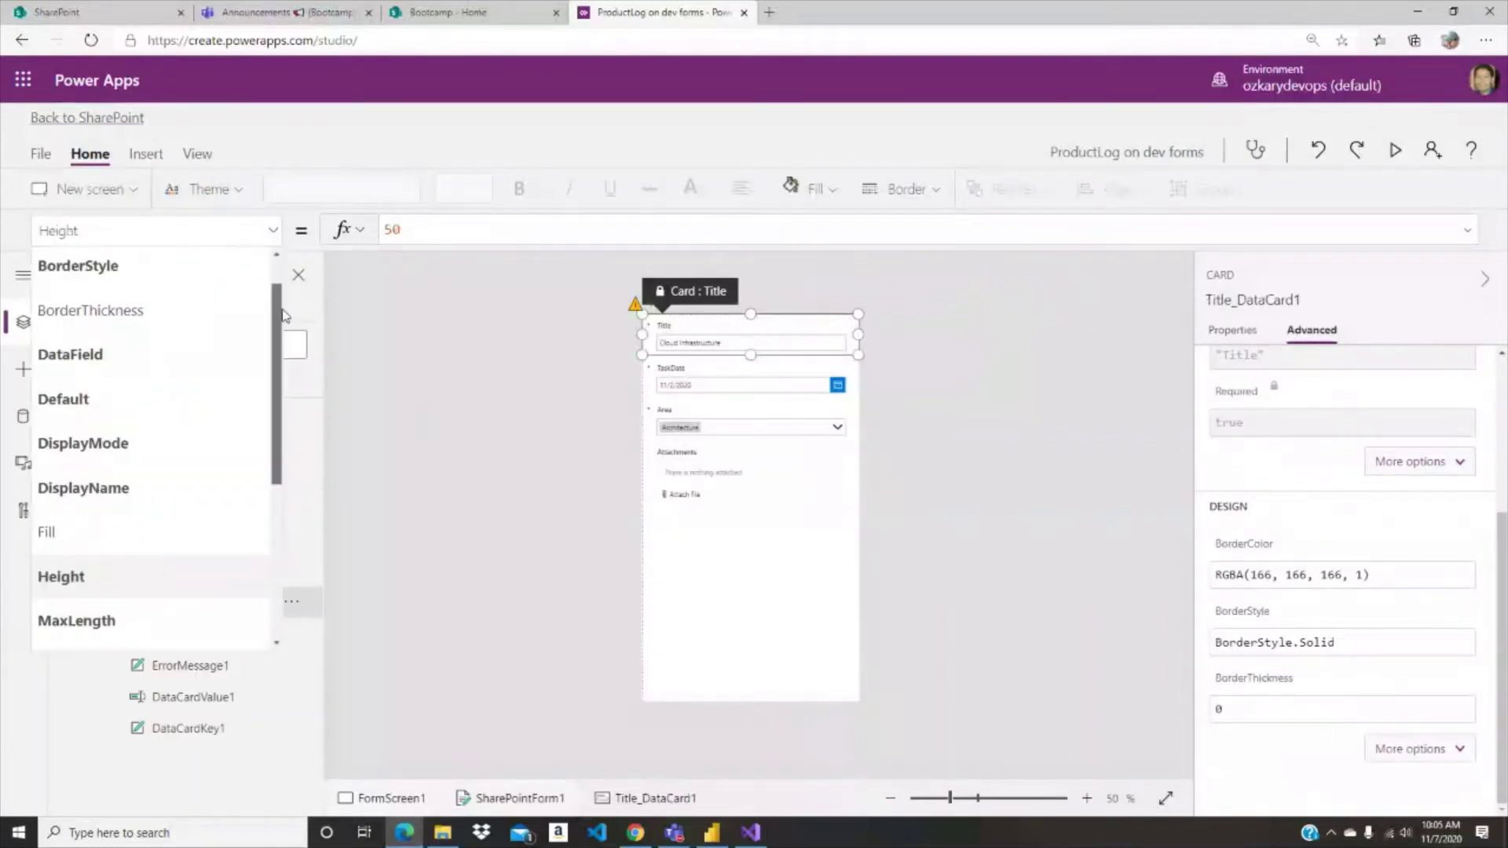
{"action": "scroll", "coordinate": [287, 354], "scroll_direction": "down", "scroll_amount": 4}
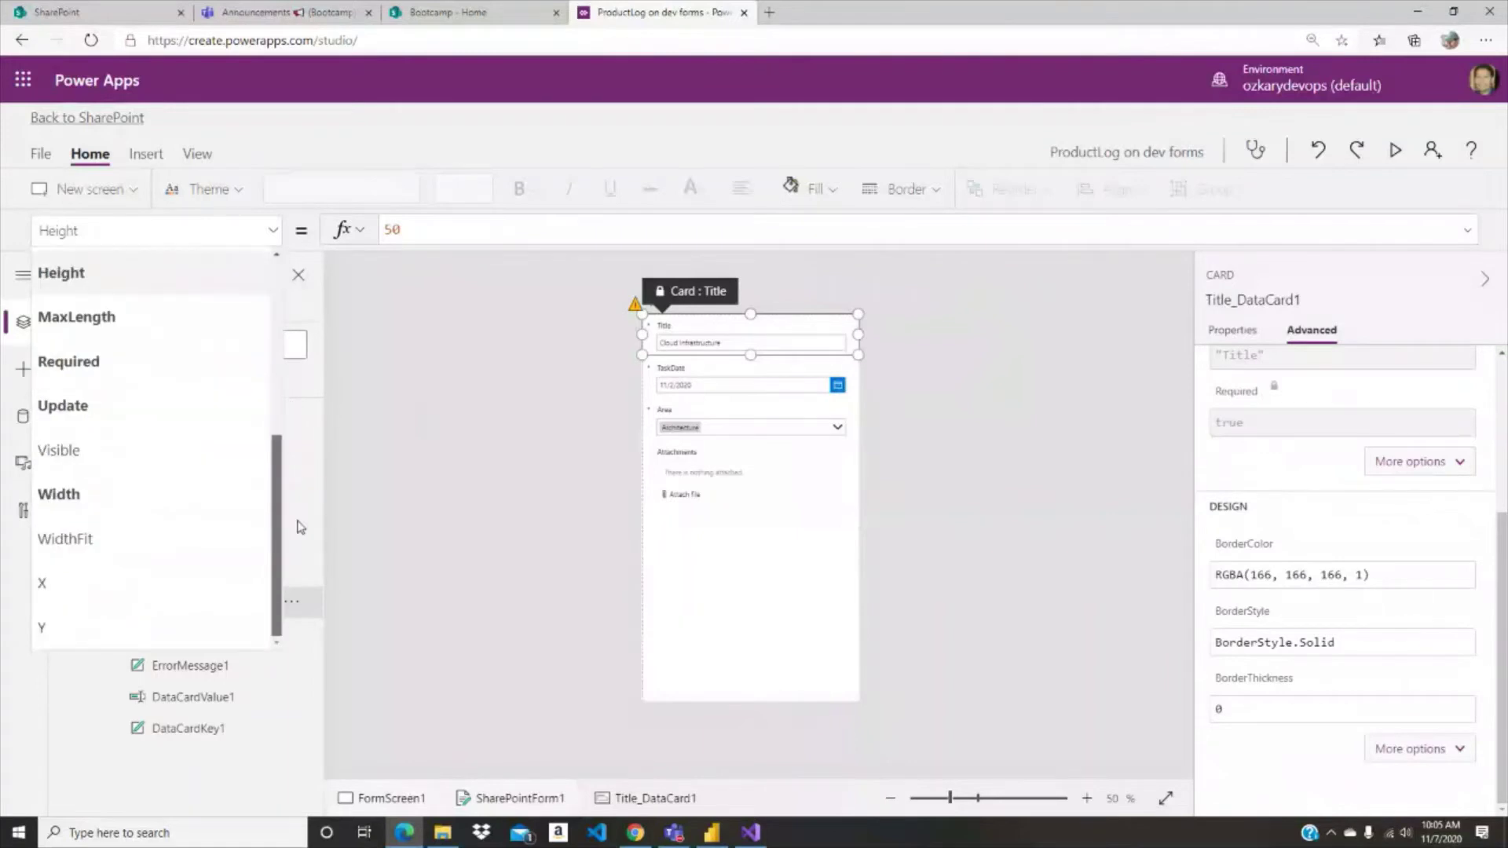
{"action": "scroll", "coordinate": [300, 503], "scroll_direction": "up", "scroll_amount": 6}
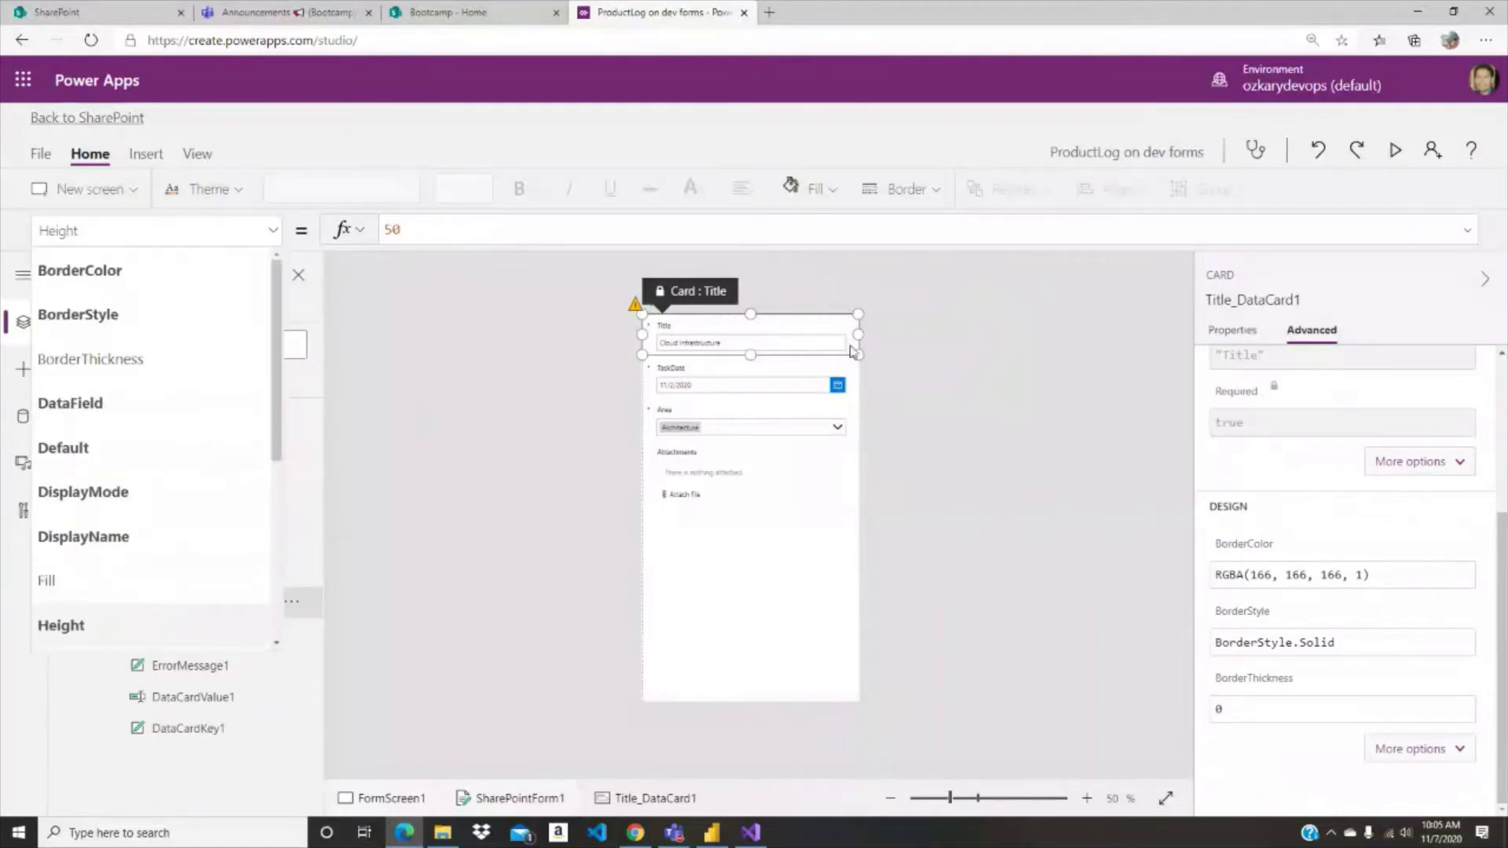
Step: Hide the Attachments card on the form by turning off its Visible property
{"action": "left_click", "coordinate": [733, 523]}
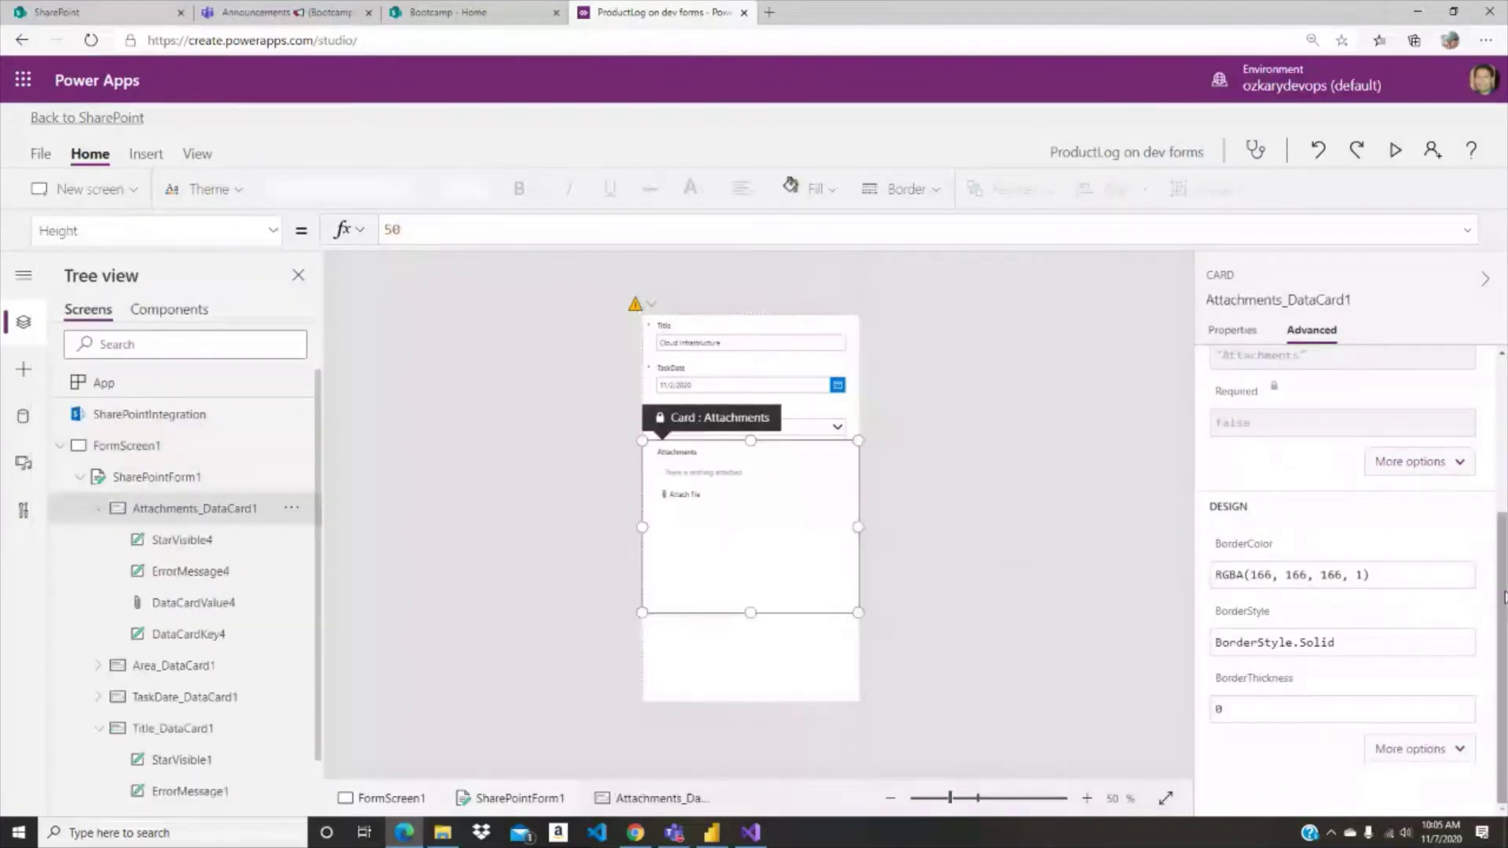
{"action": "left_click_drag", "start_coordinate": [1505, 597], "coordinate": [1469, 469]}
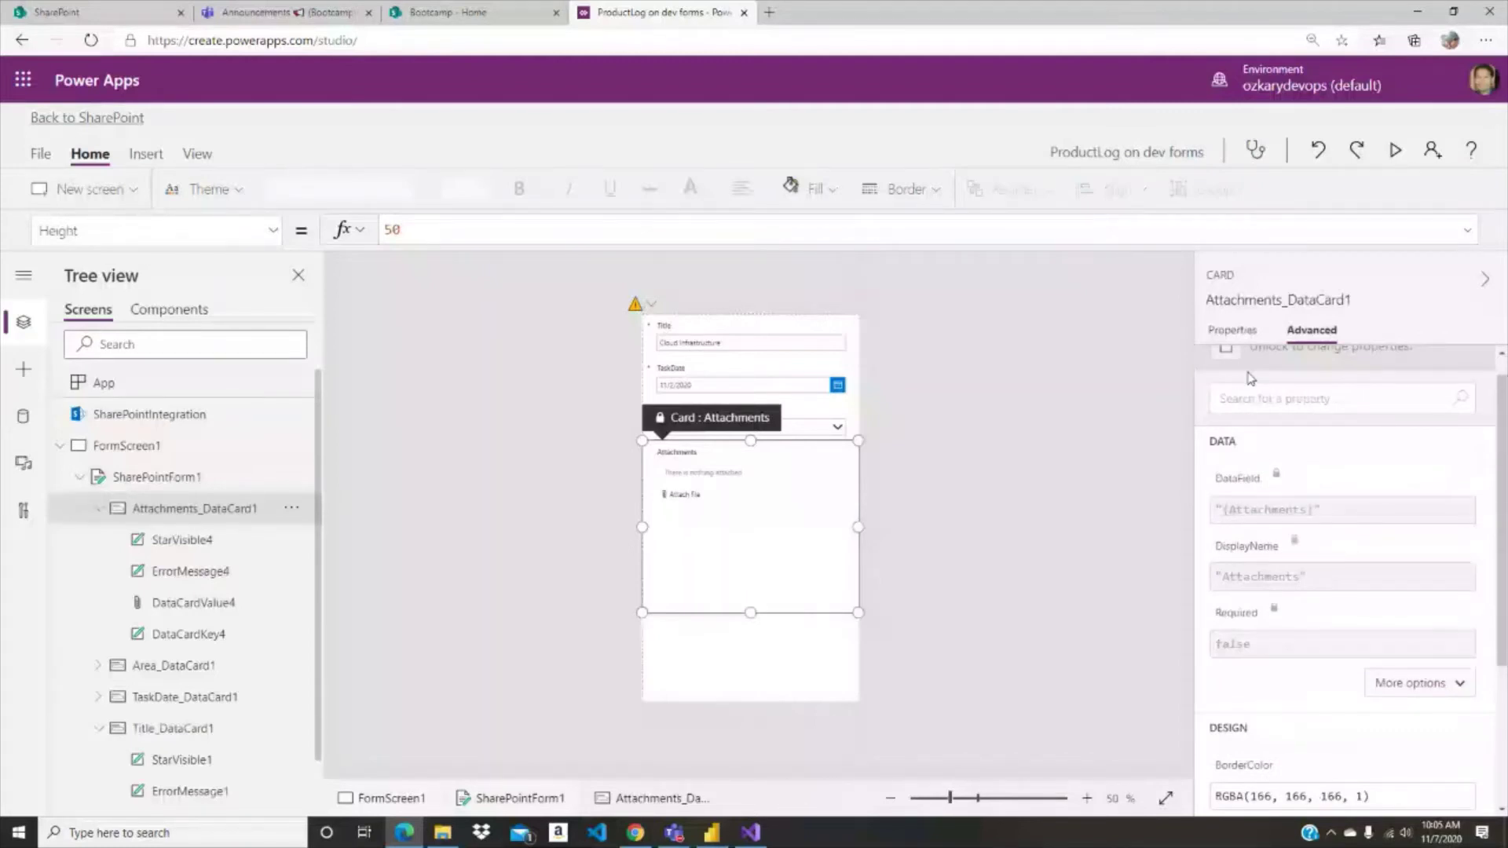
{"action": "left_click", "coordinate": [1232, 330]}
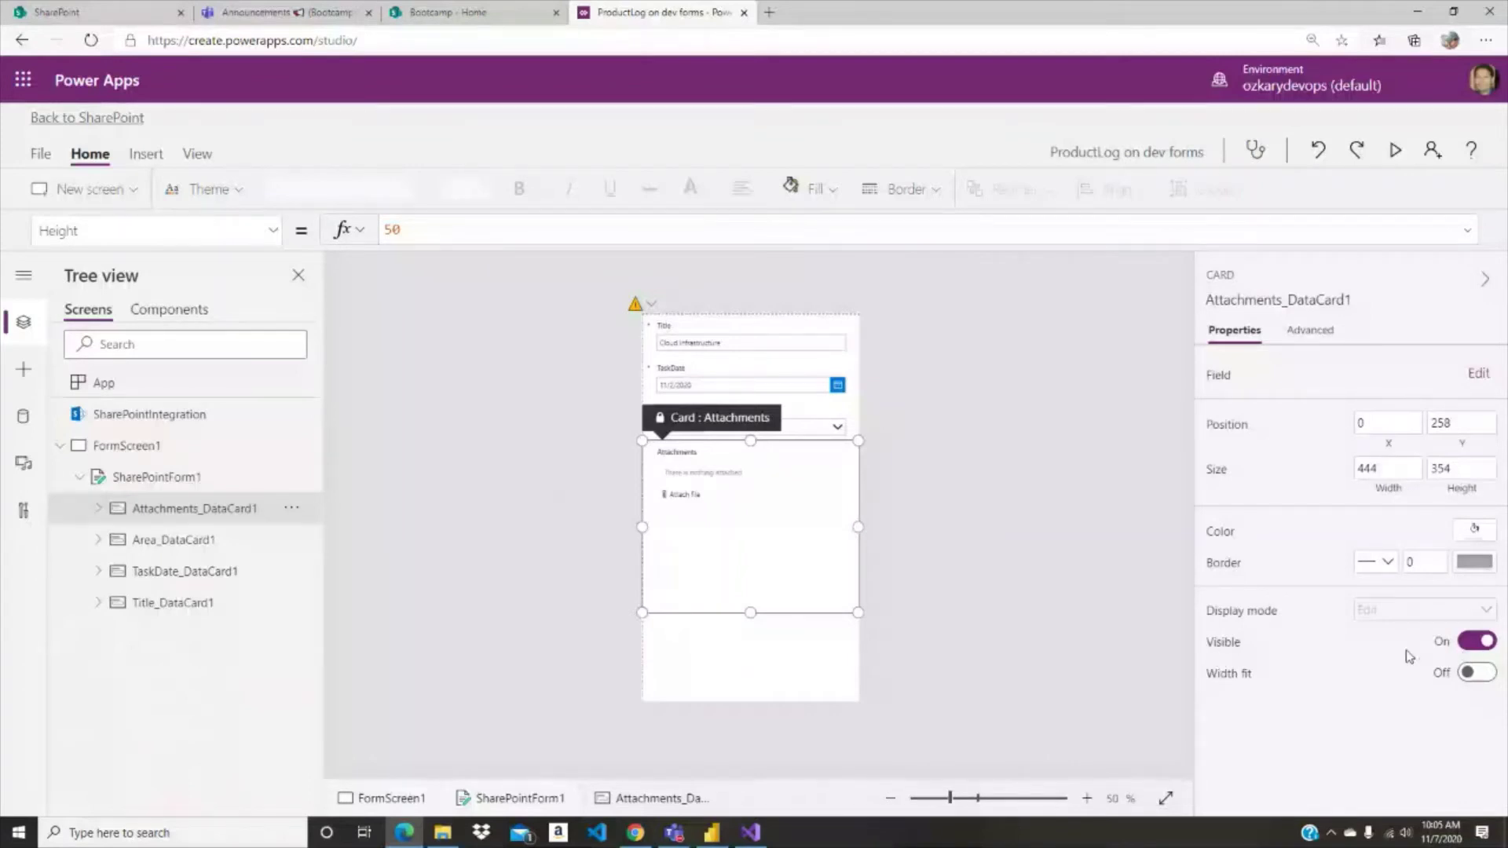
{"action": "left_click", "coordinate": [1473, 645]}
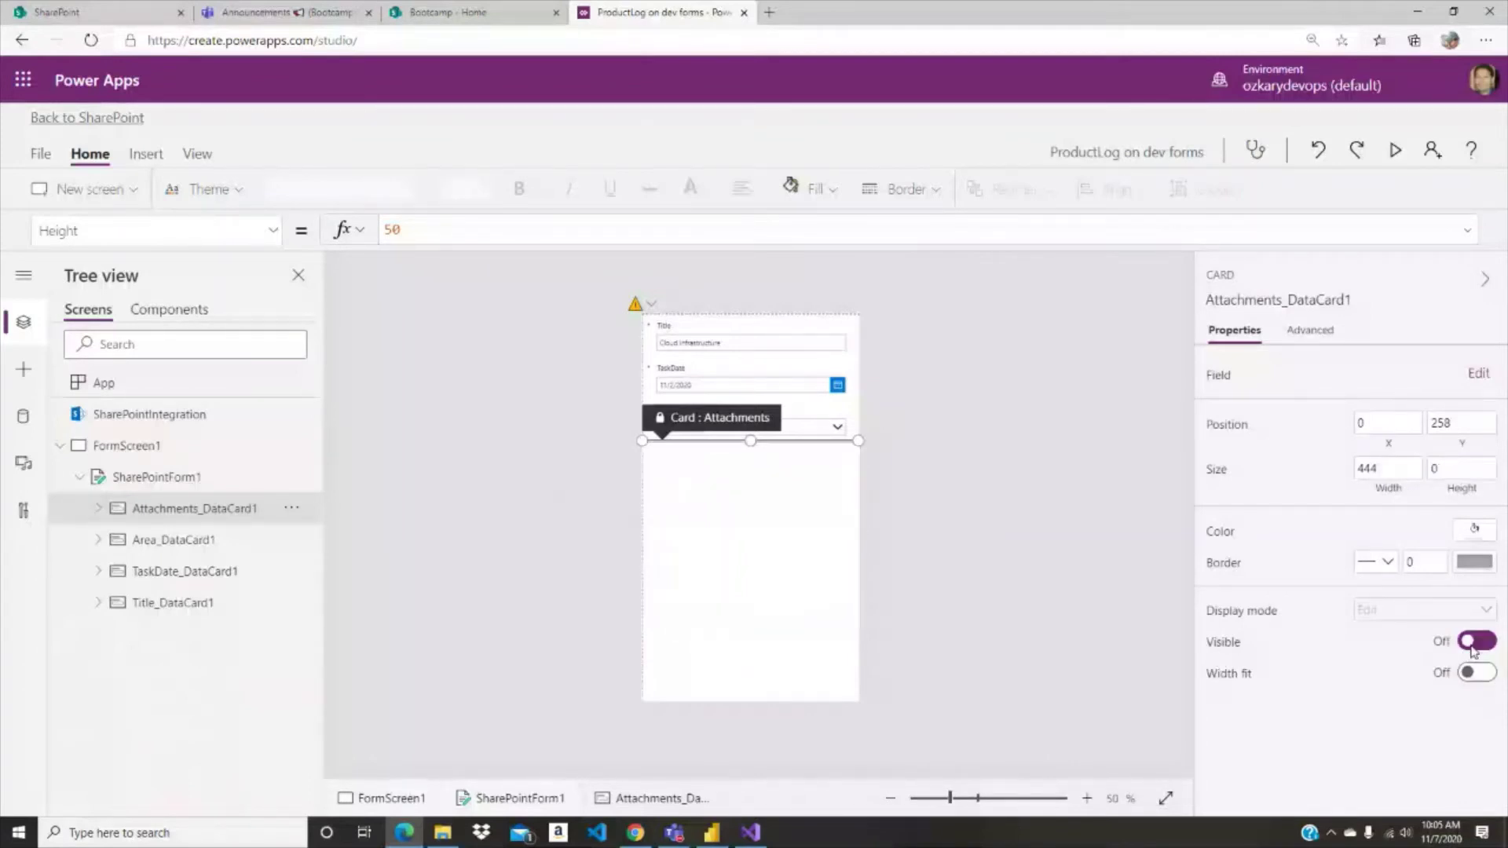
{"action": "left_click", "coordinate": [949, 483]}
Step: Check the remaining Area and TaskDate cards and save the customized ProductLog form
{"action": "left_click", "coordinate": [800, 438]}
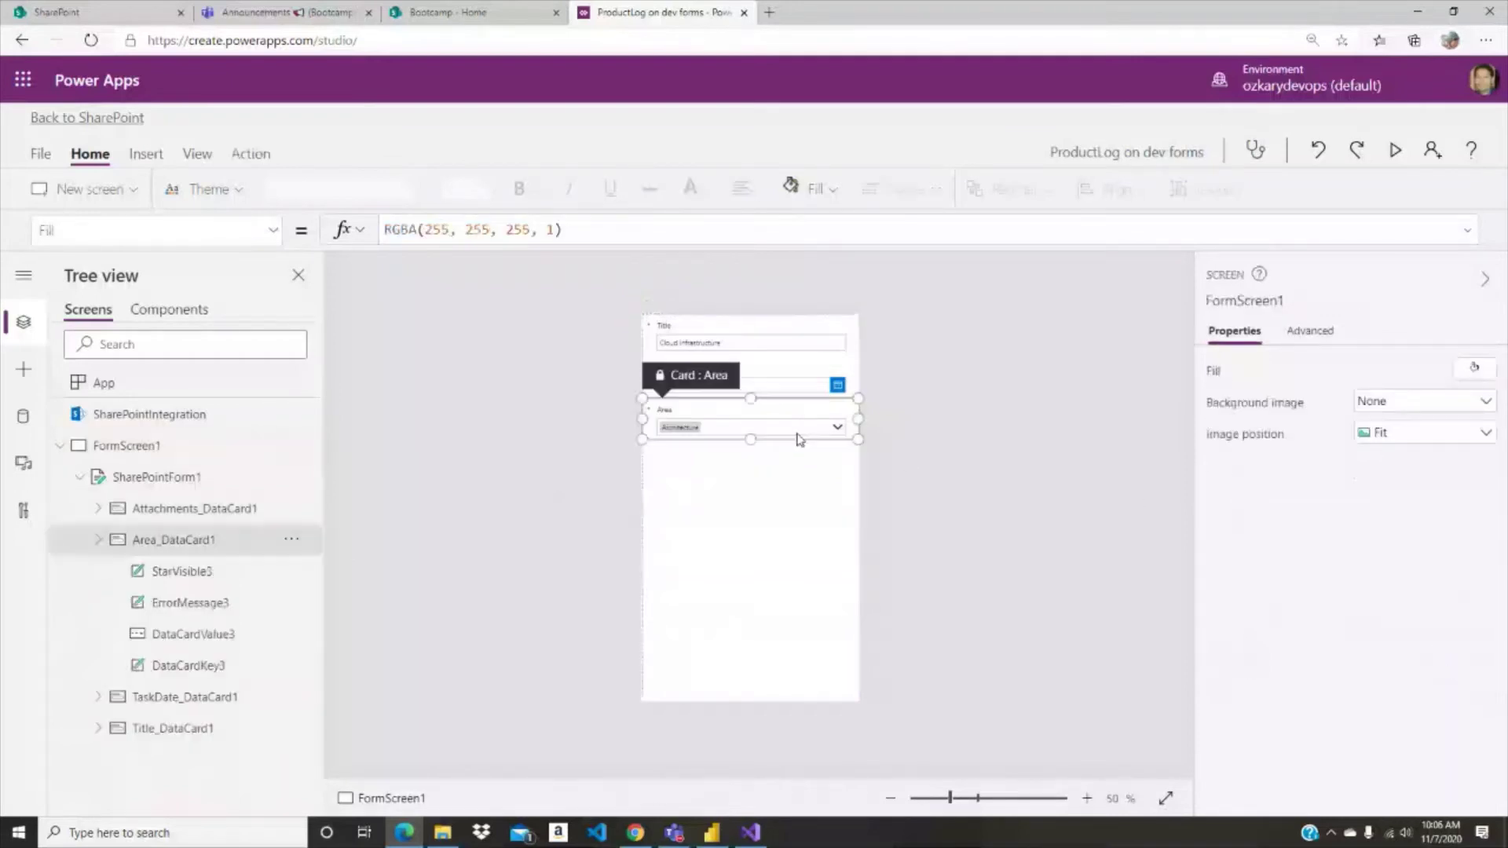
{"action": "left_click", "coordinate": [788, 481]}
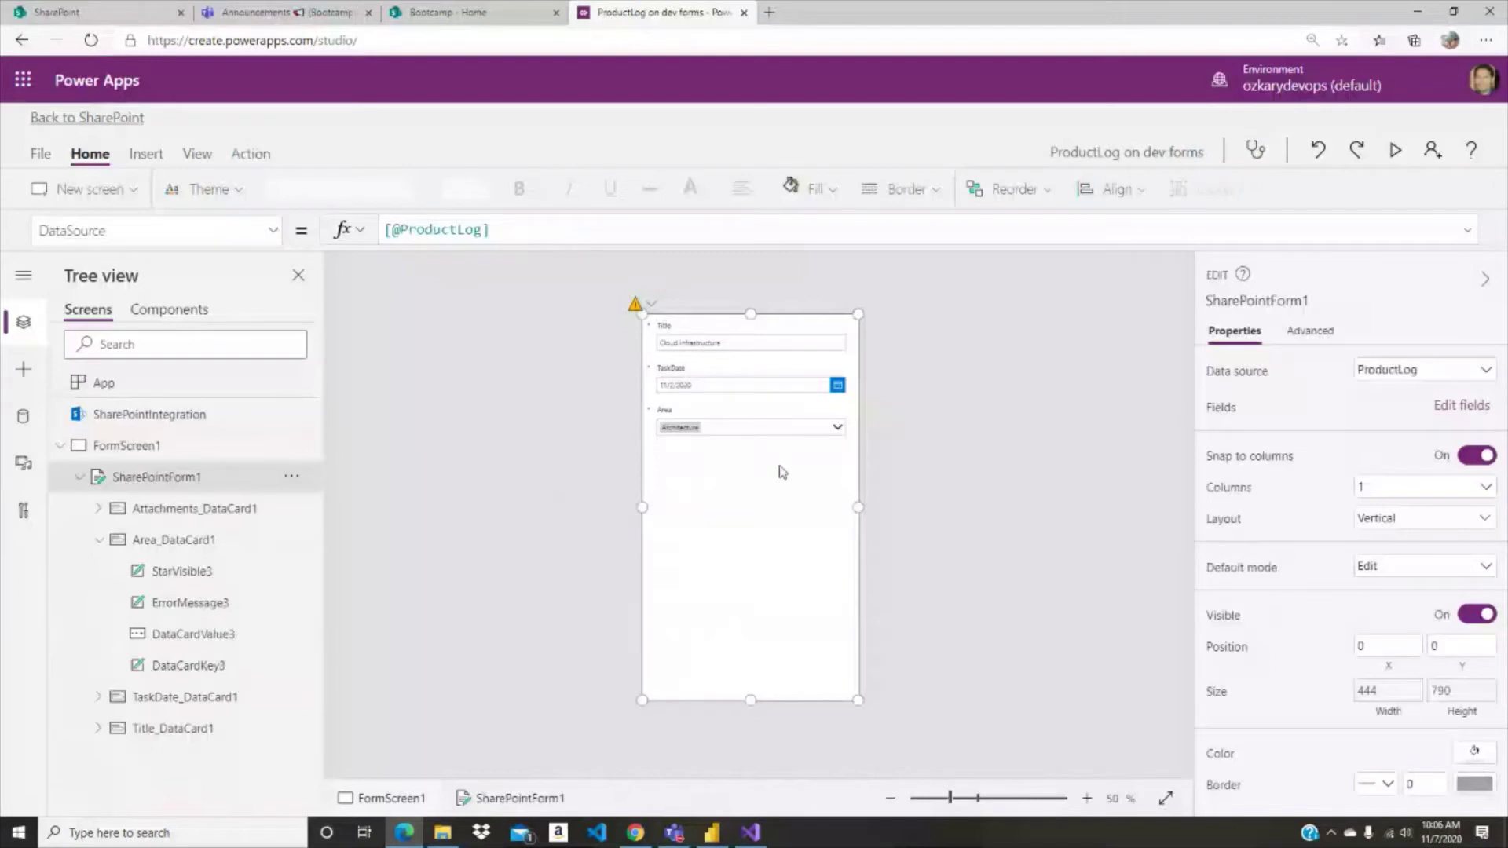
{"action": "left_click", "coordinate": [771, 432]}
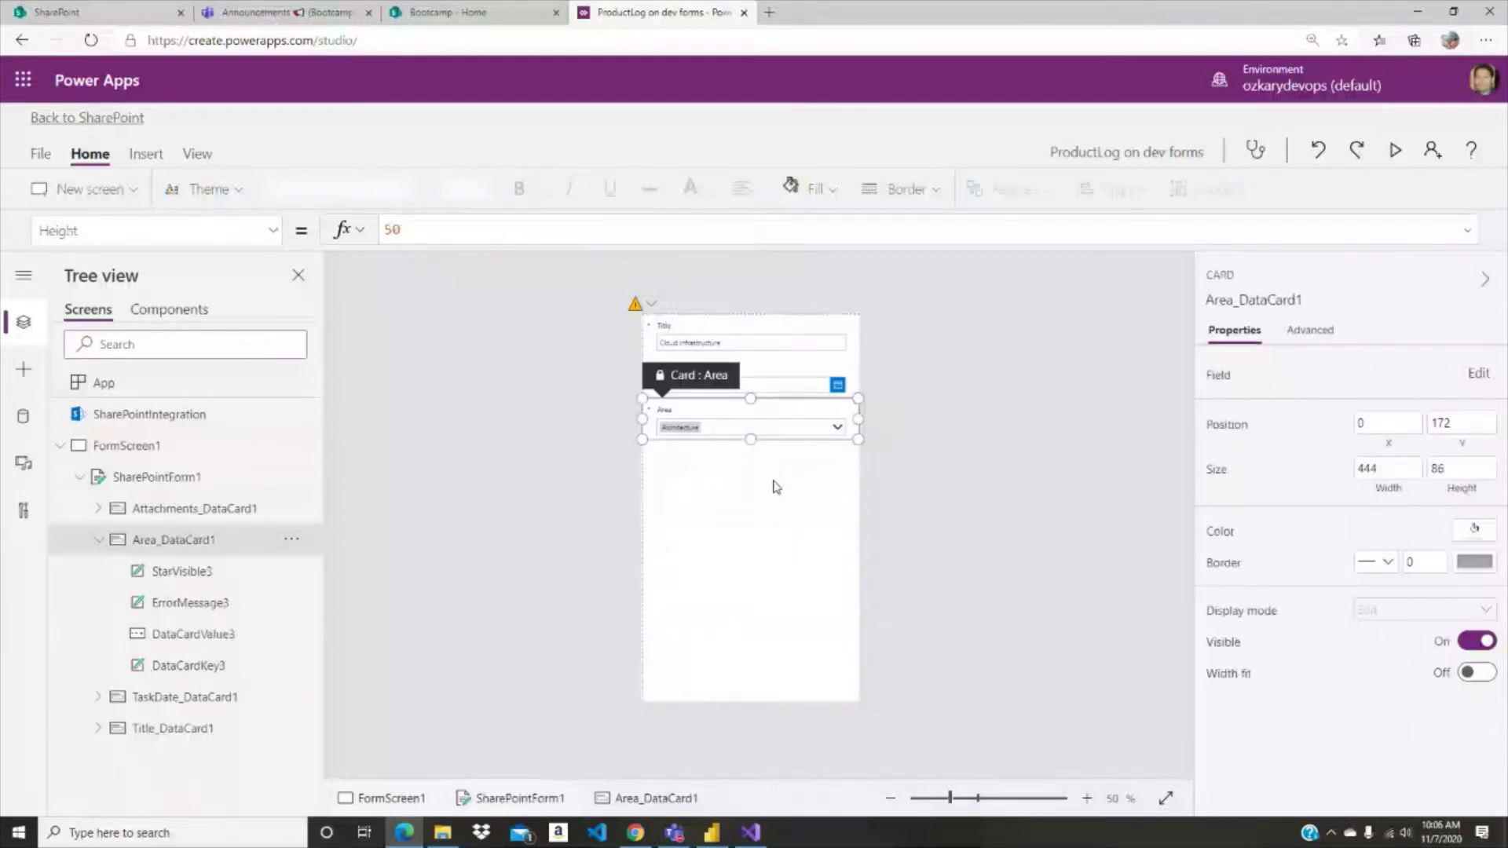
{"action": "left_click", "coordinate": [788, 379]}
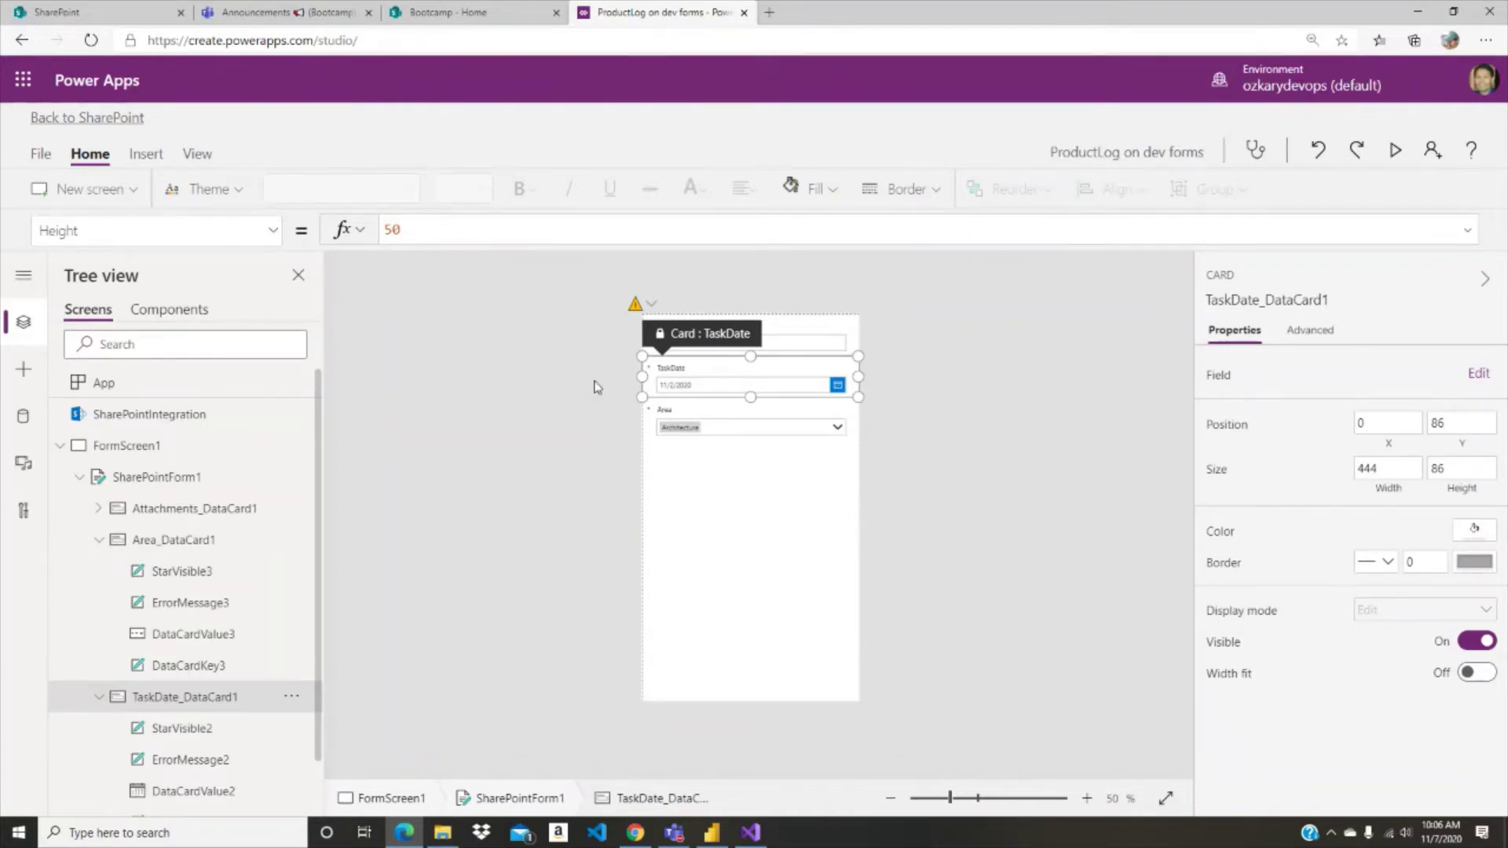
{"action": "left_click", "coordinate": [561, 363]}
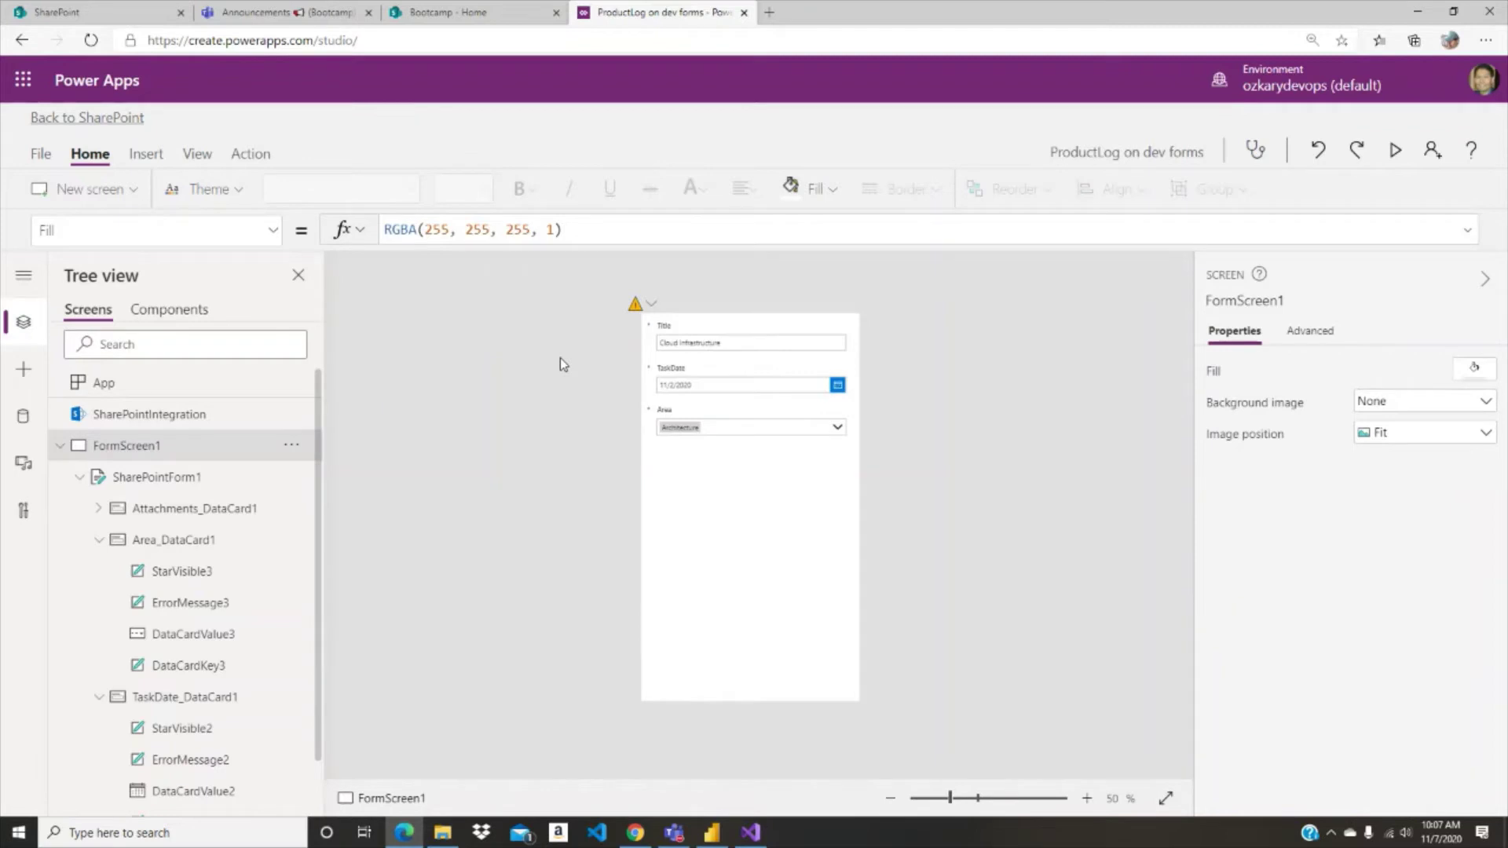
{"action": "key", "text": "ctrl+s"}
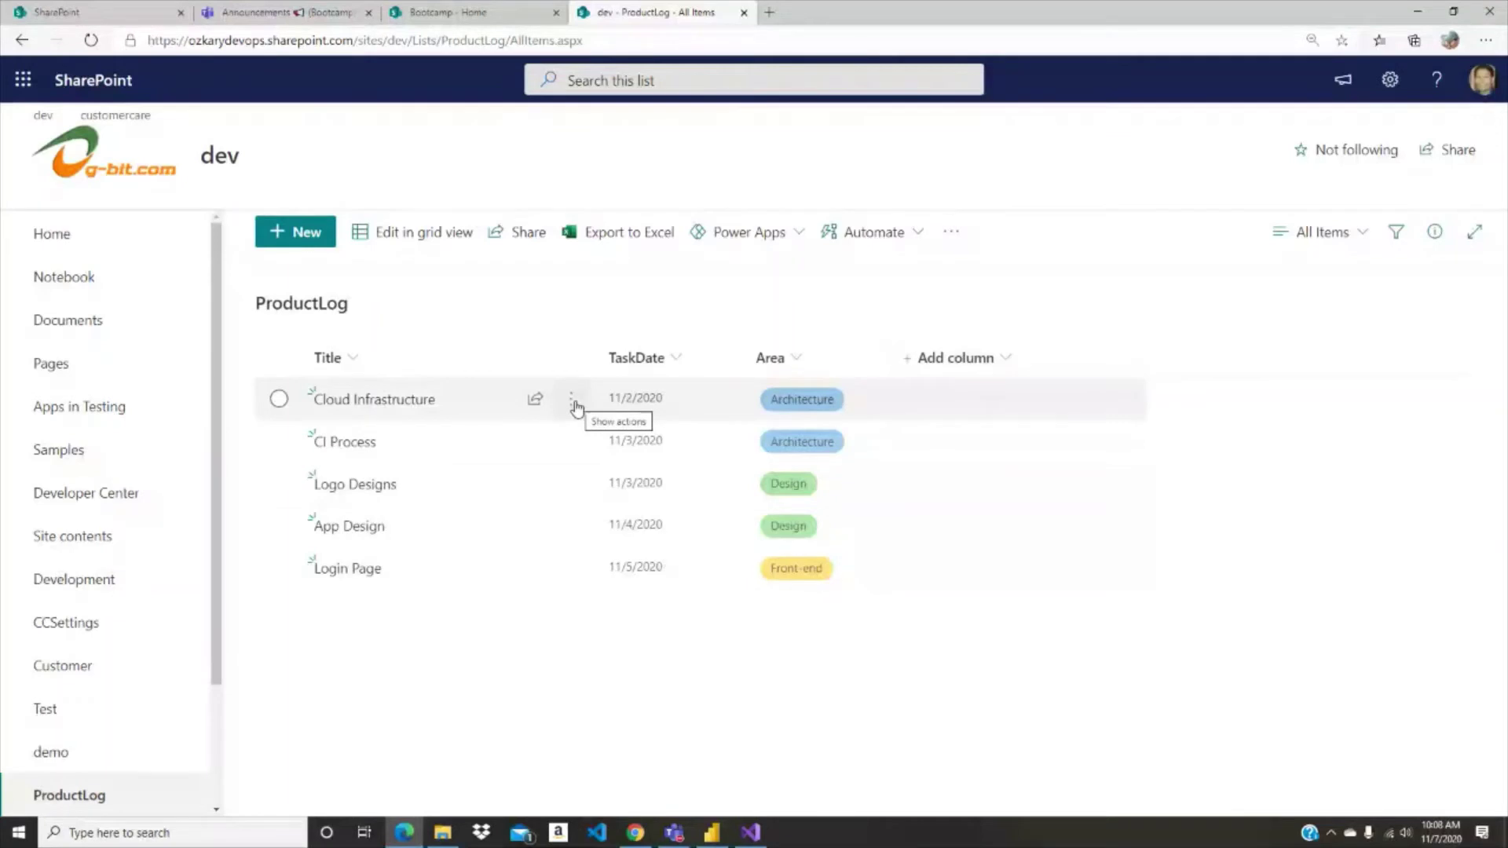
Step: Open the Cloud Infrastructure item for editing in the ProductLog list and cancel without saving
{"action": "left_click", "coordinate": [575, 402]}
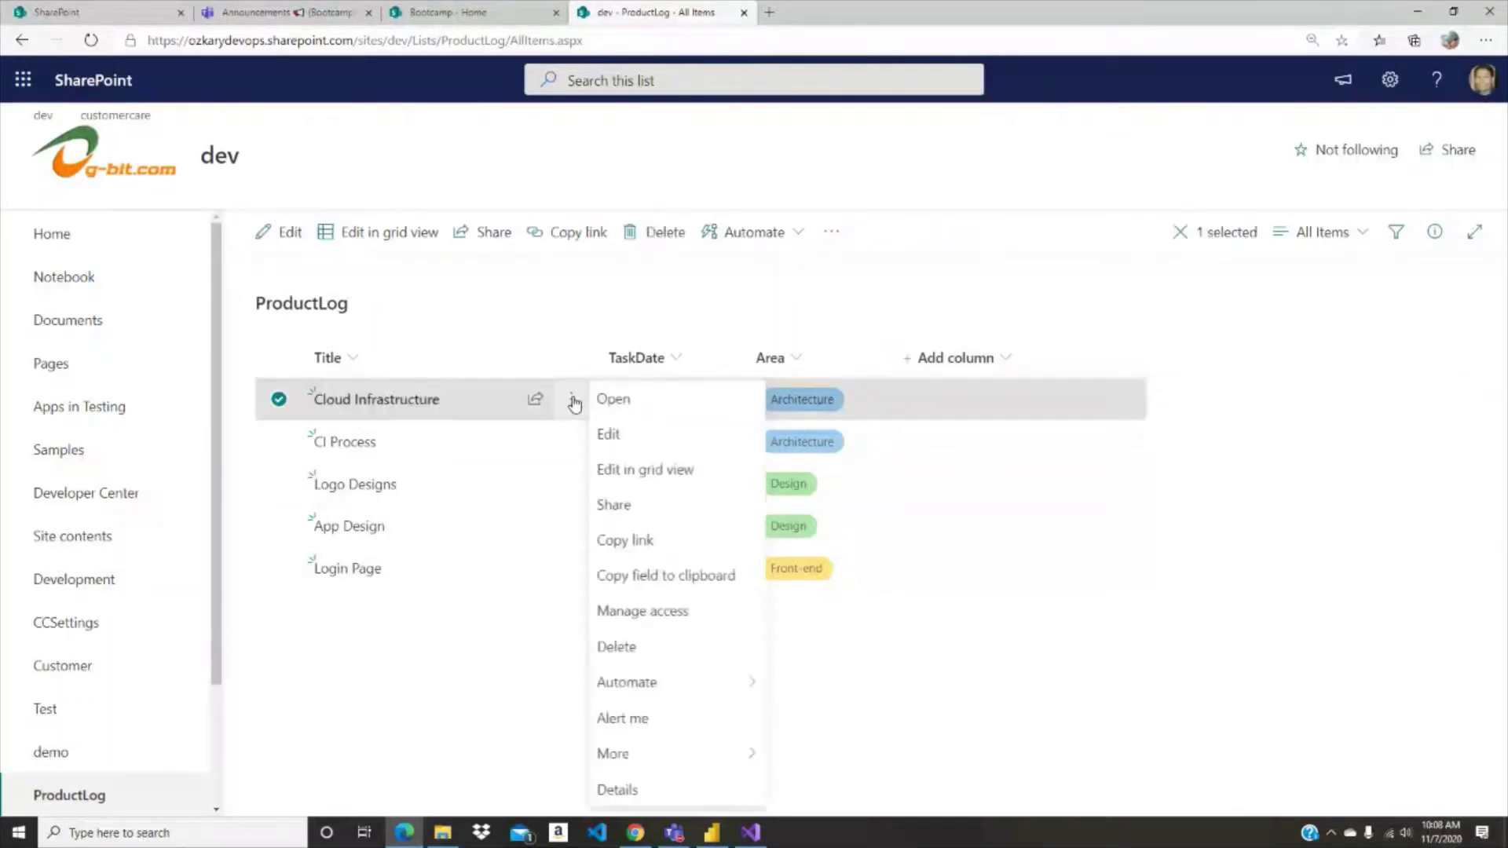
{"action": "left_click", "coordinate": [607, 433]}
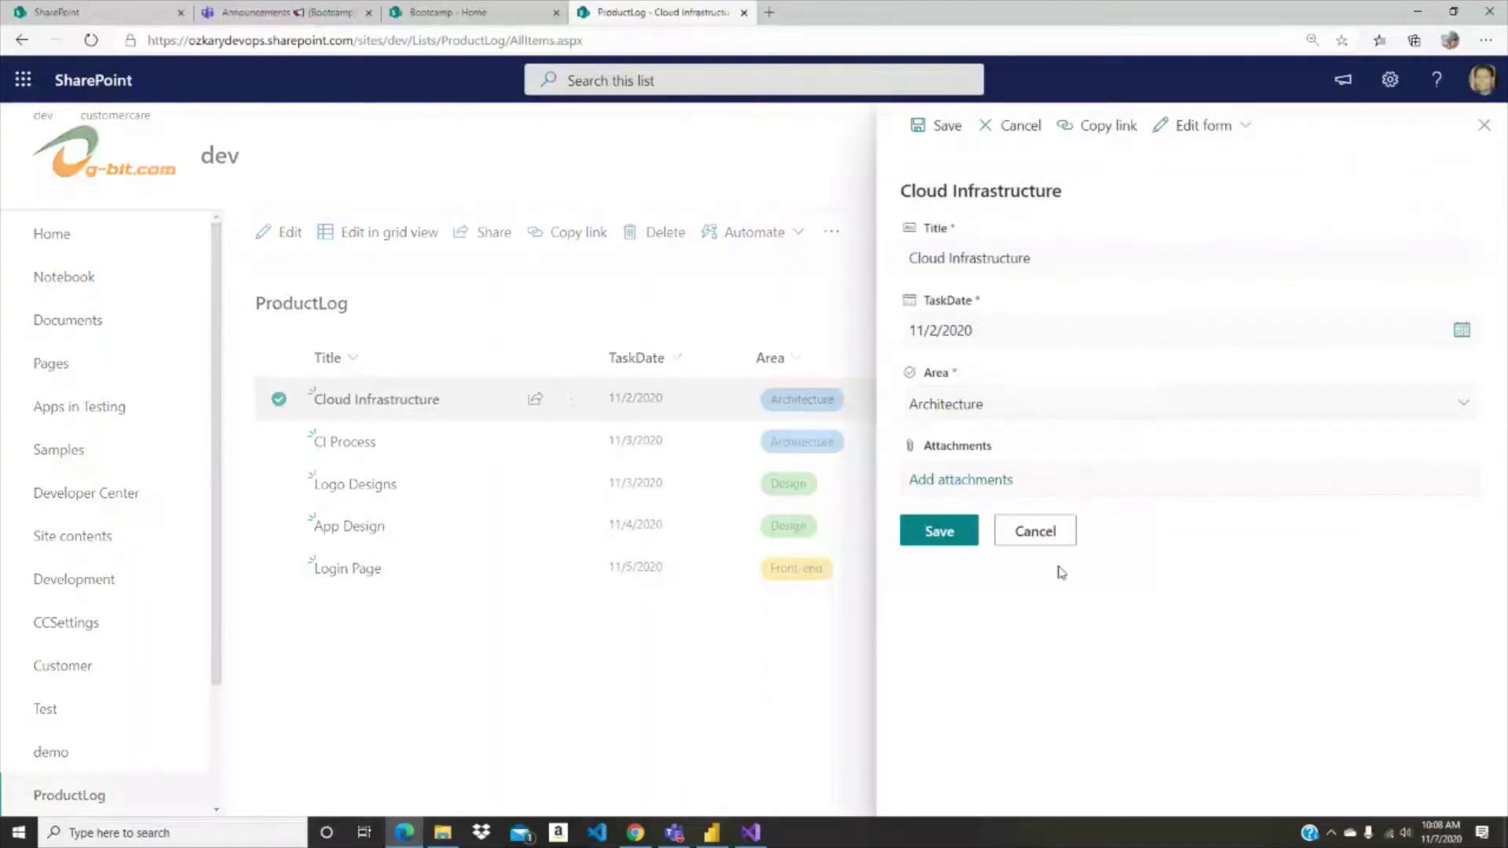
{"action": "left_click", "coordinate": [1041, 534]}
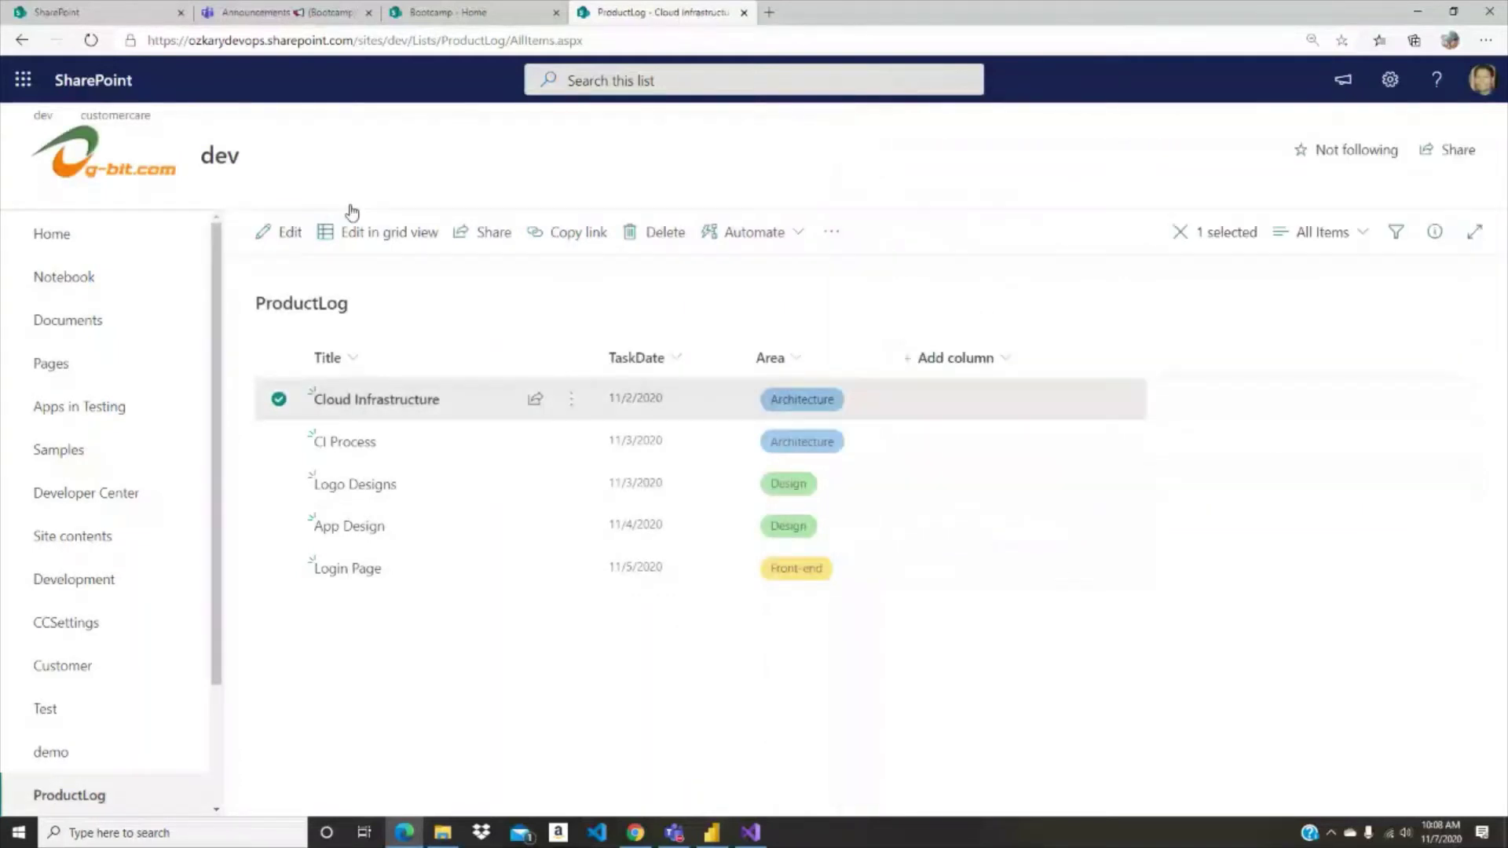
Step: Reload the ProductLog list, view the Cloud Infrastructure item in the customized edit form, and close it
{"action": "left_click", "coordinate": [91, 40]}
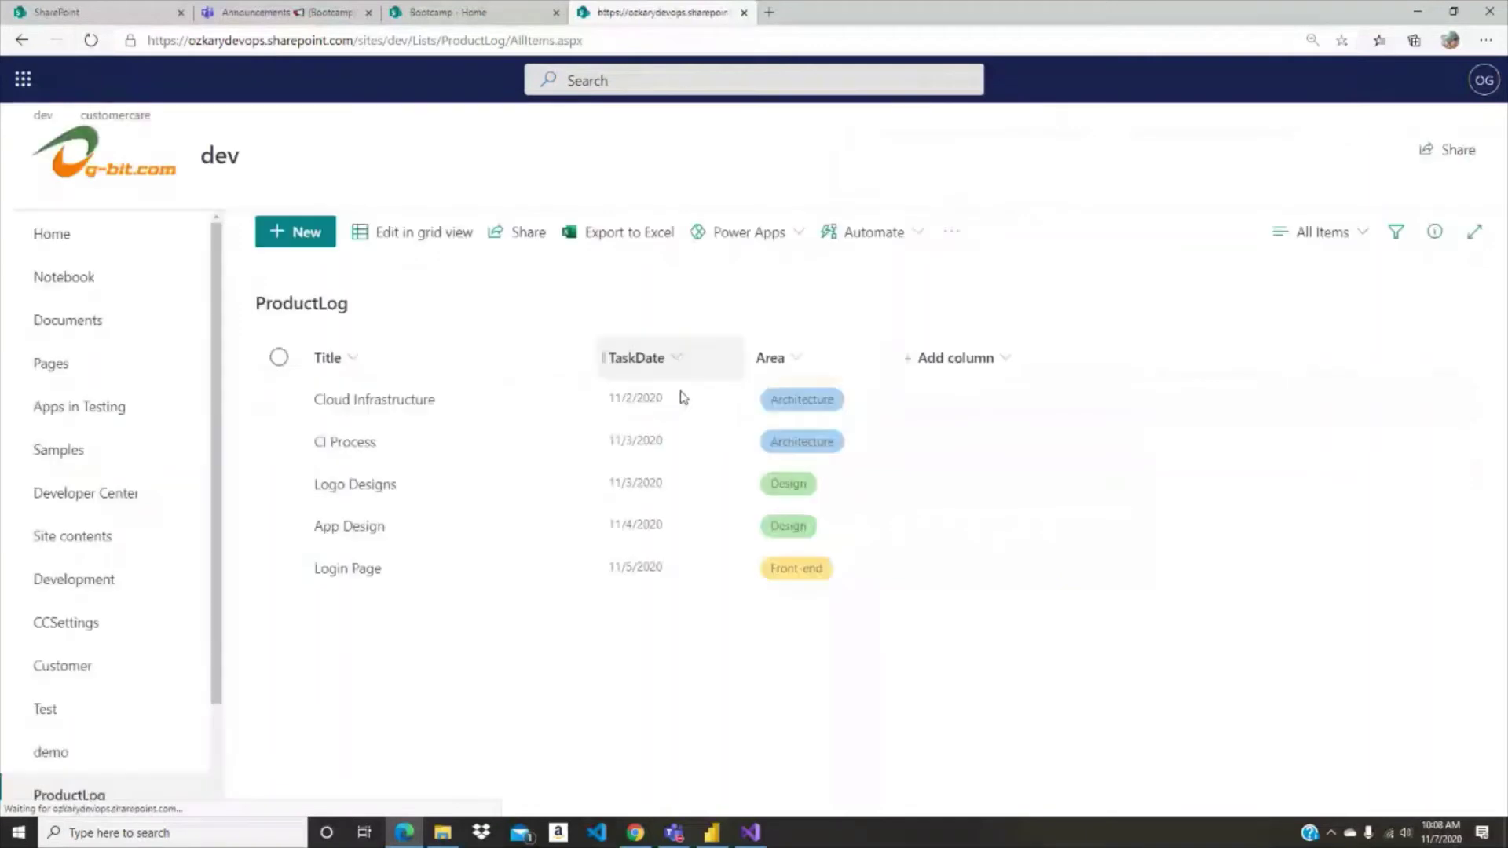
{"action": "left_click", "coordinate": [595, 409]}
{"action": "right_click", "coordinate": [597, 411]}
{"action": "key", "text": "Escape"}
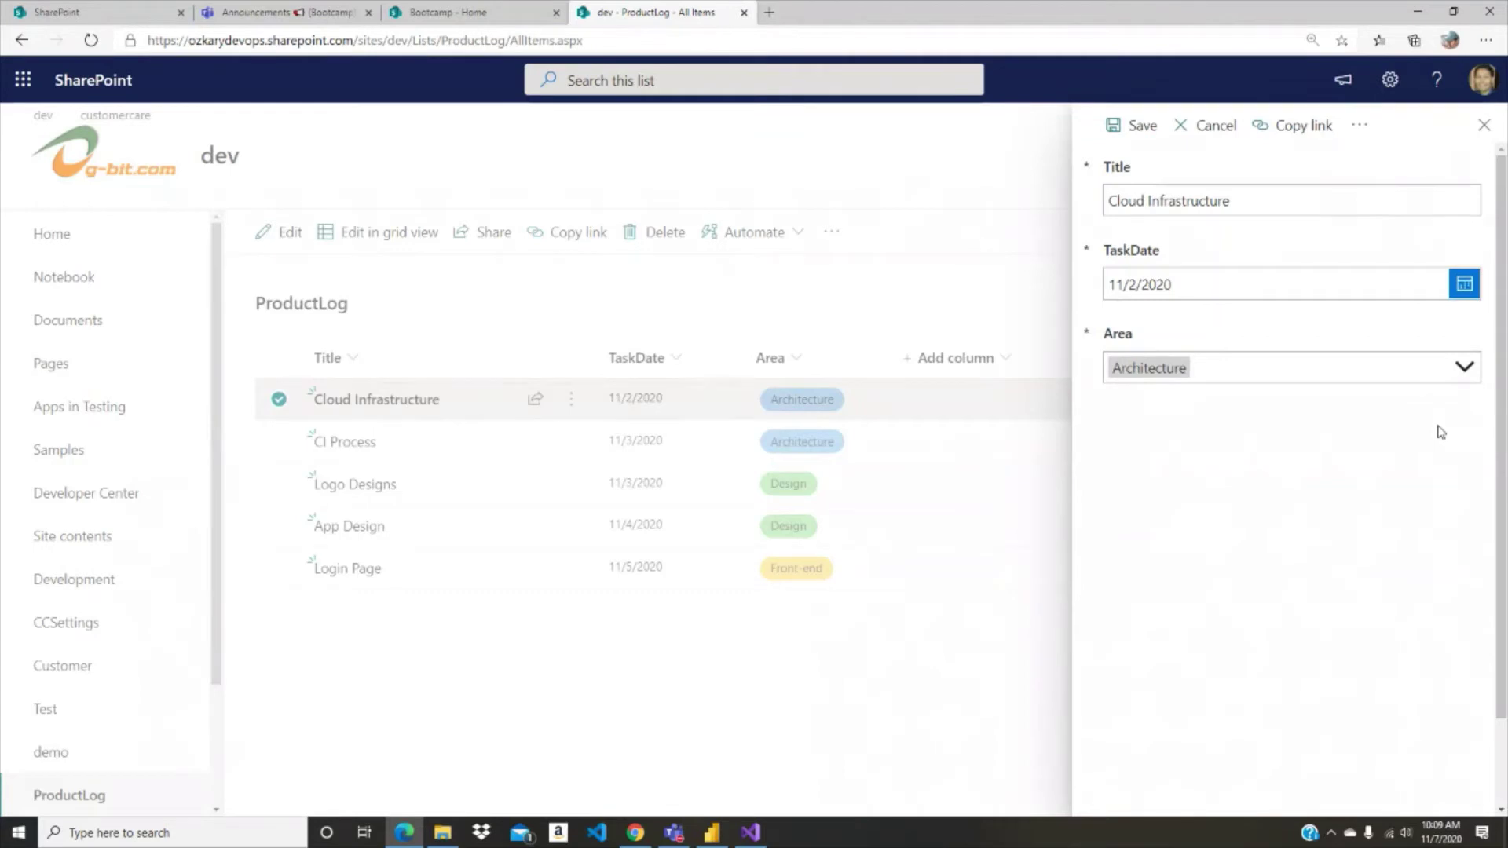
{"action": "left_click", "coordinate": [1475, 201]}
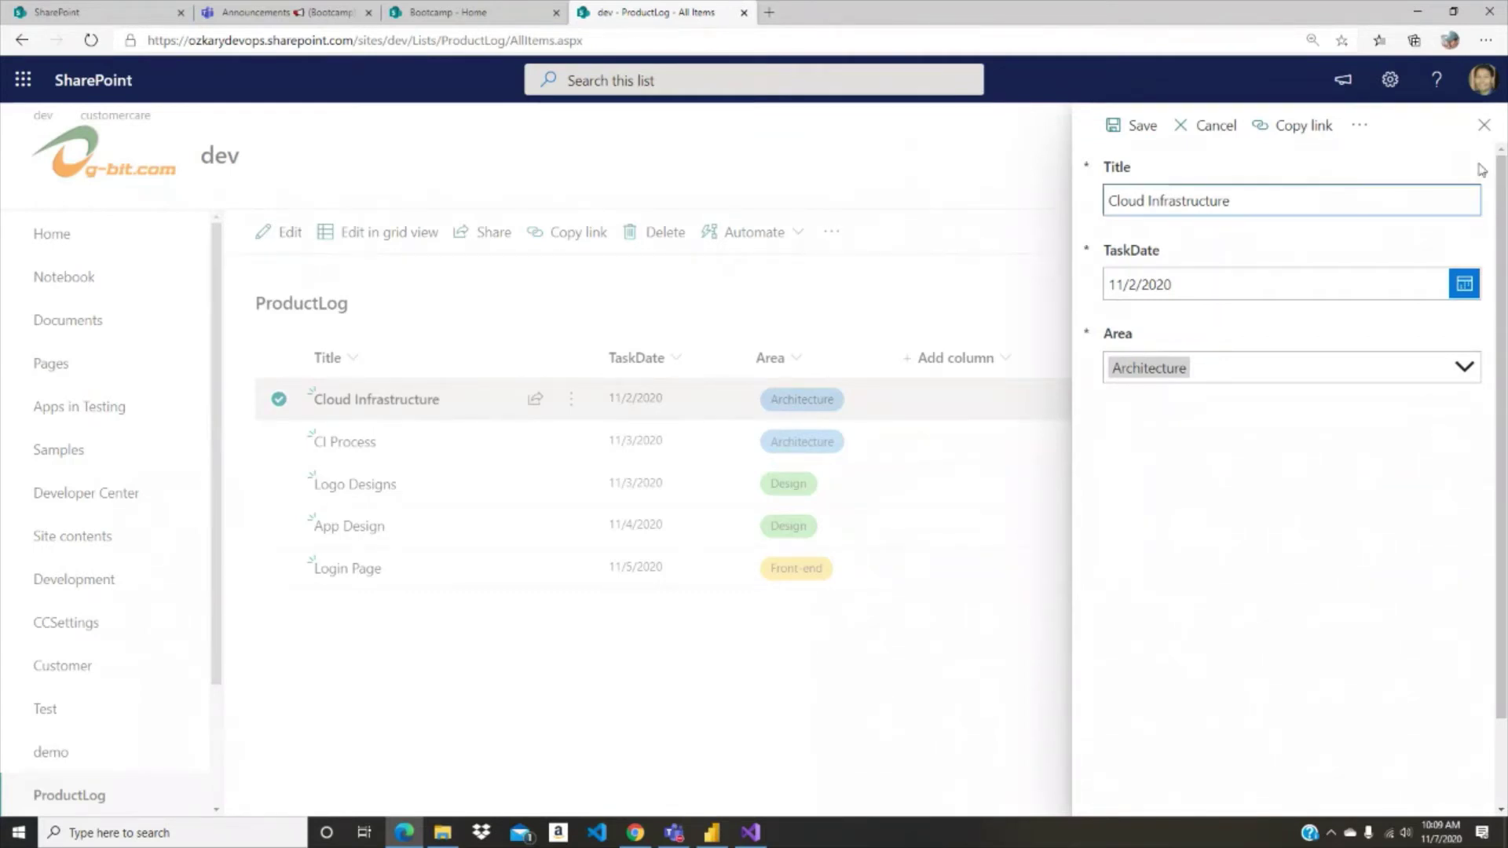
{"action": "left_click", "coordinate": [1484, 125]}
Step: Review the form settings of the ProductLog list and accept them with the custom PowerApps form selected
{"action": "left_click", "coordinate": [1390, 80]}
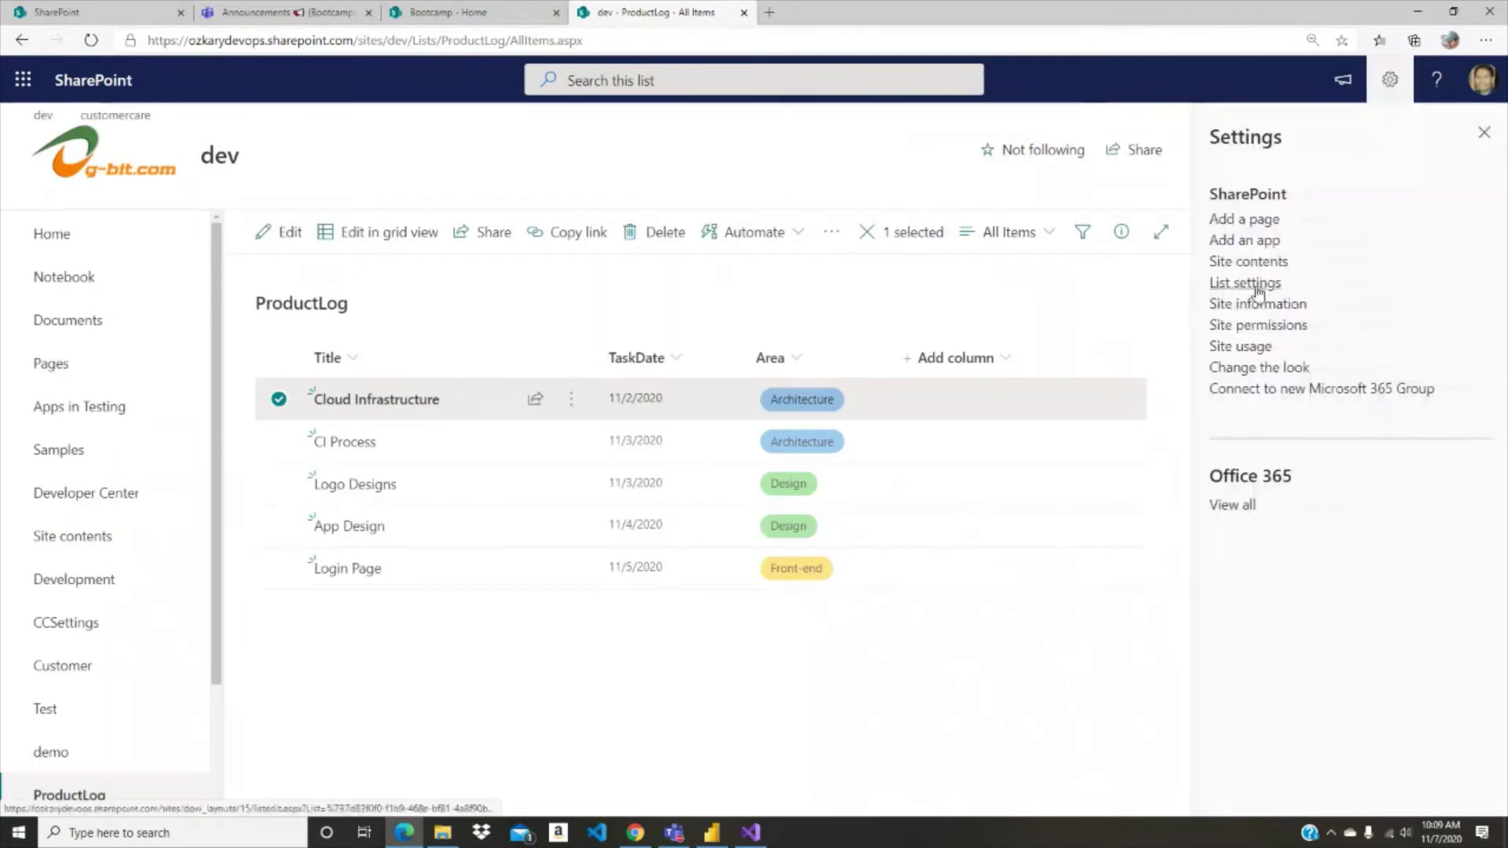
{"action": "left_click", "coordinate": [1259, 291]}
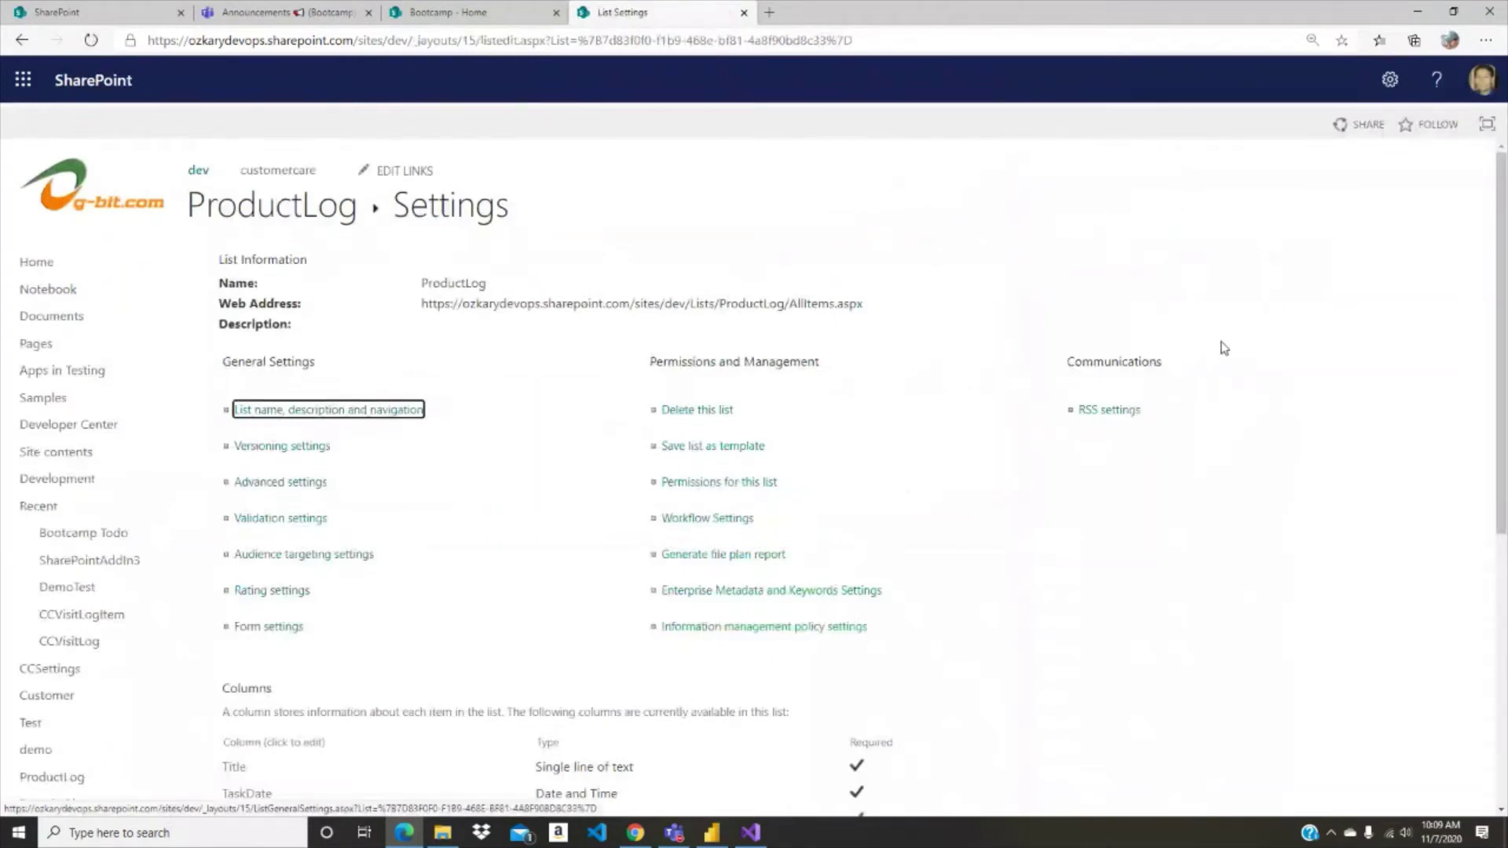
{"action": "scroll", "coordinate": [610, 283], "scroll_direction": "down", "scroll_amount": 5}
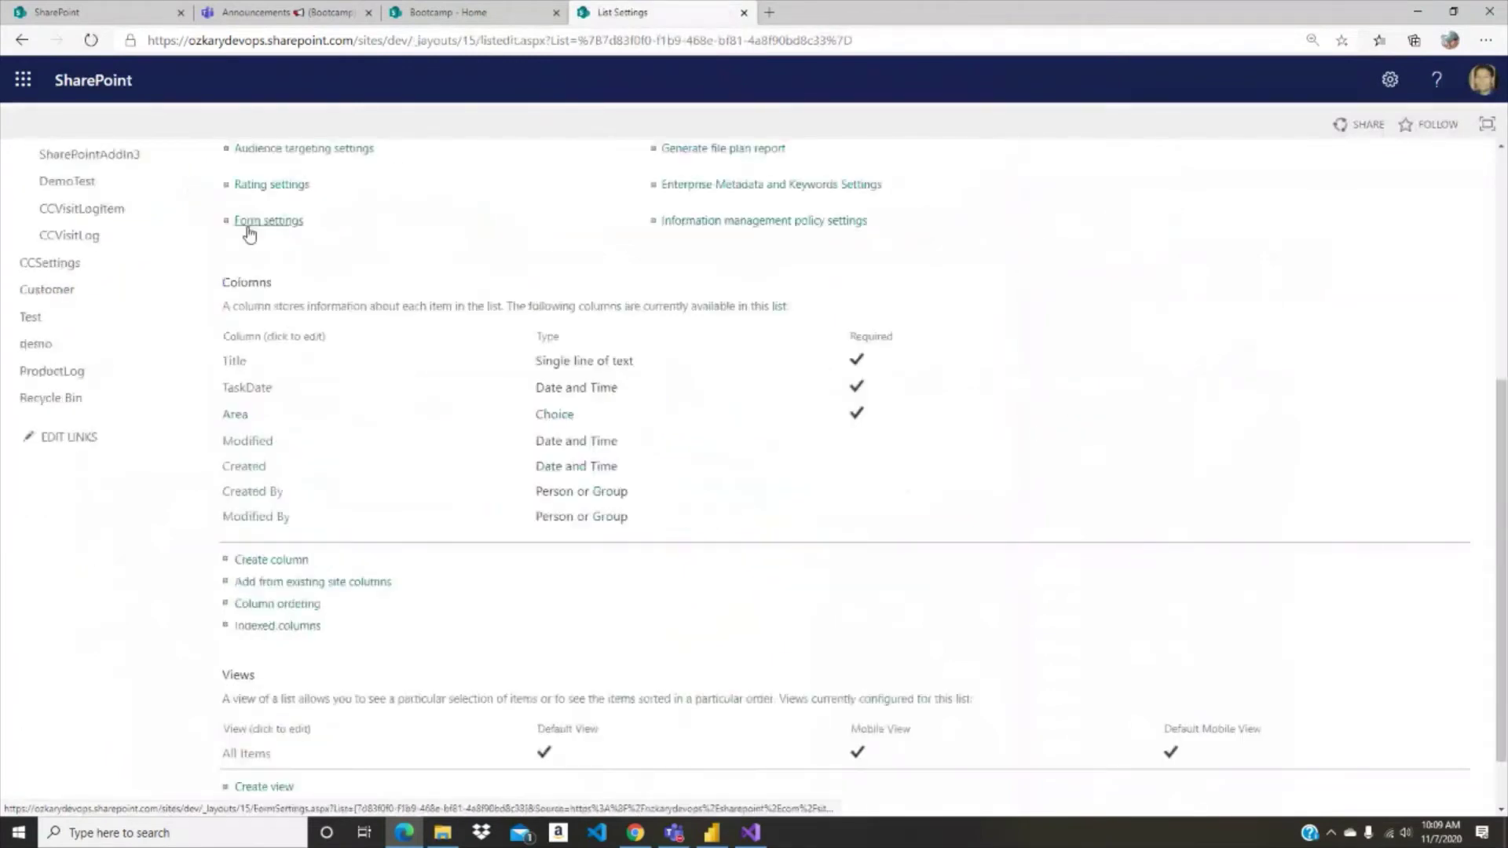
{"action": "left_click", "coordinate": [248, 228]}
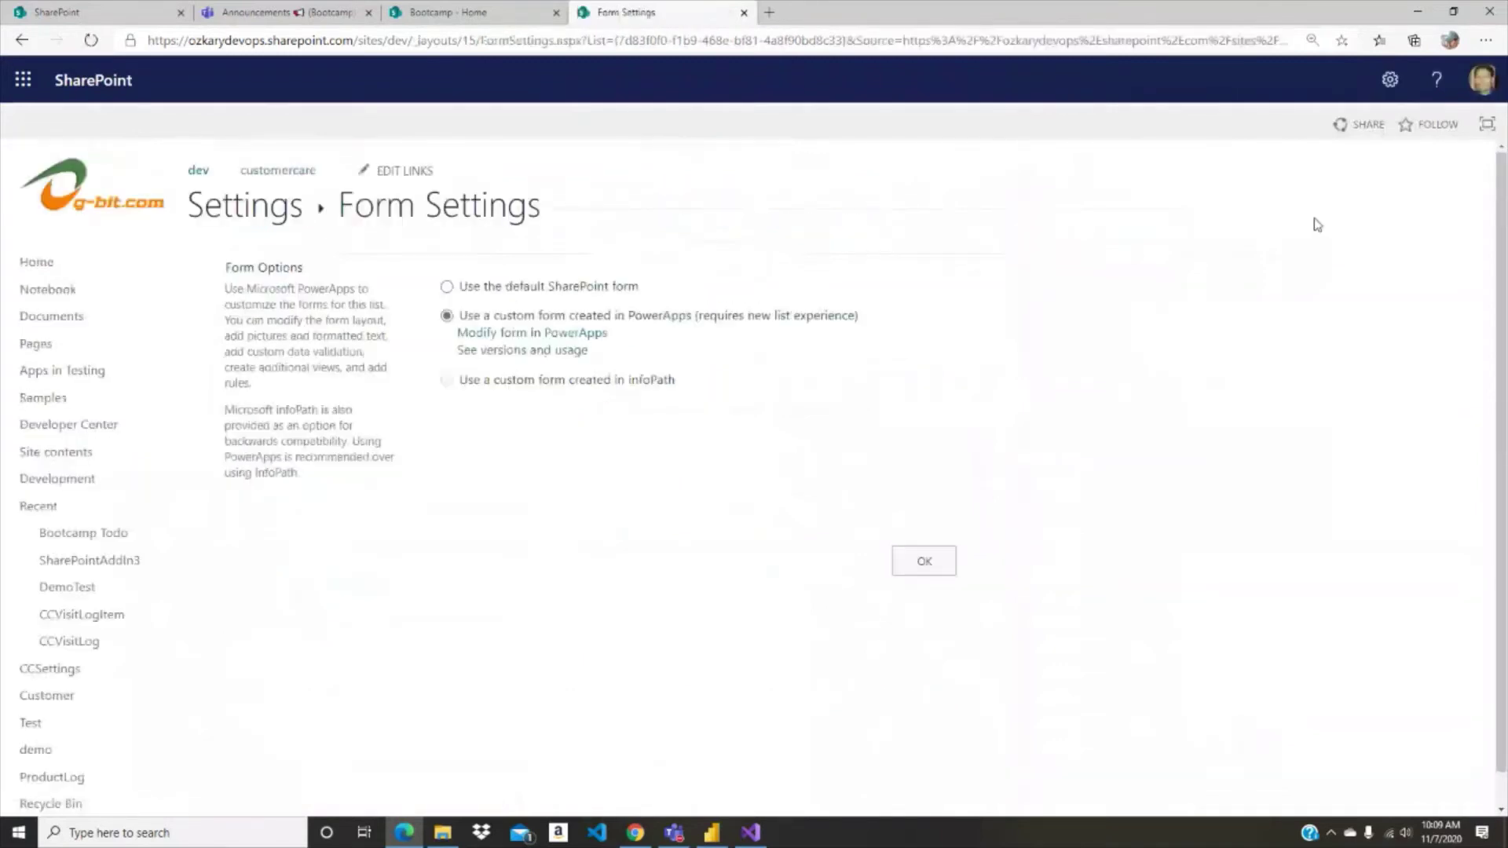
{"action": "left_click", "coordinate": [1486, 41]}
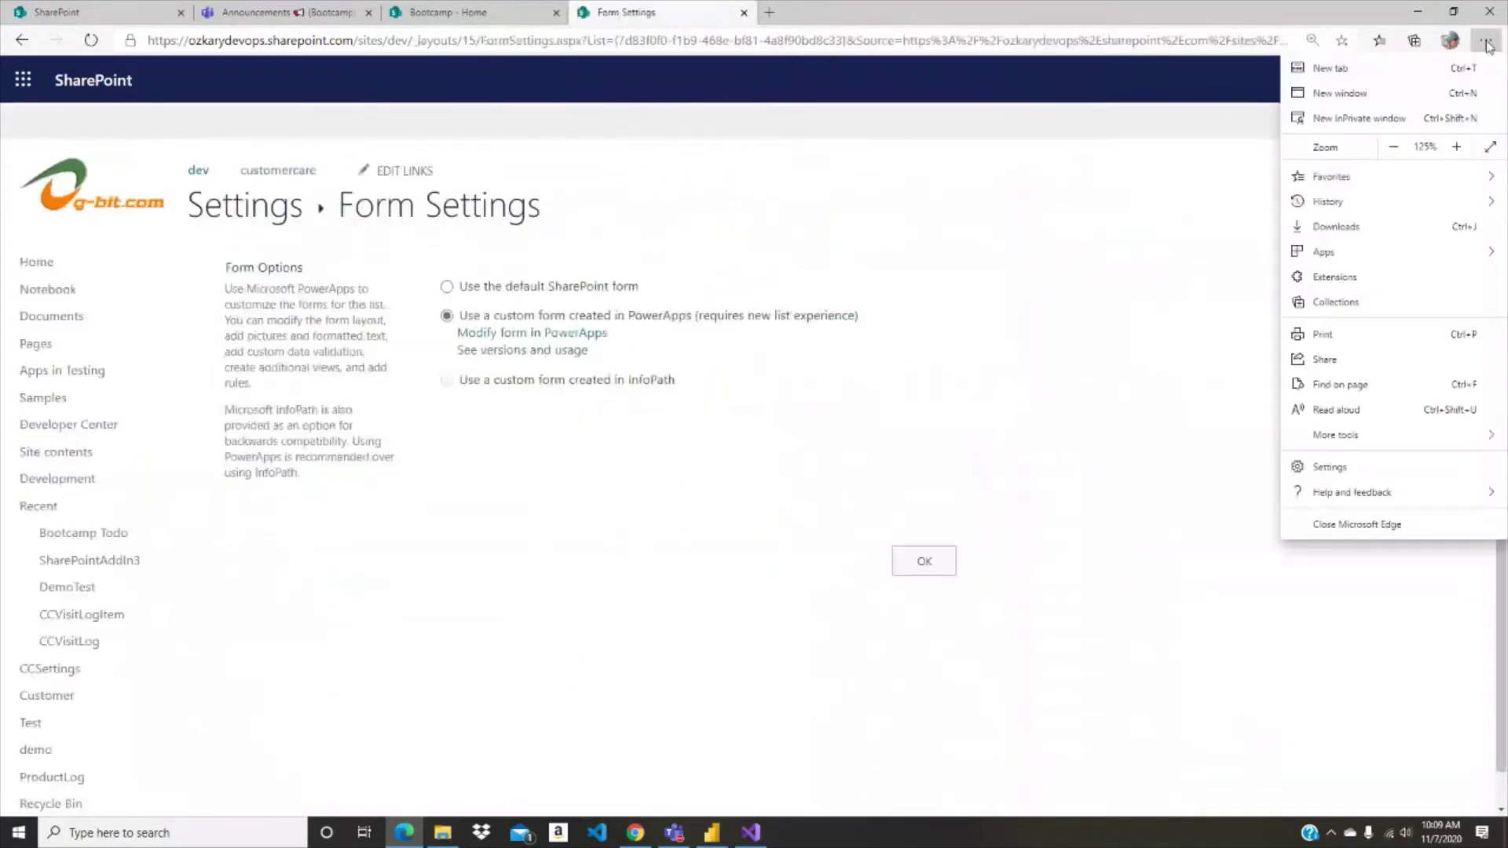
{"action": "left_click", "coordinate": [896, 422]}
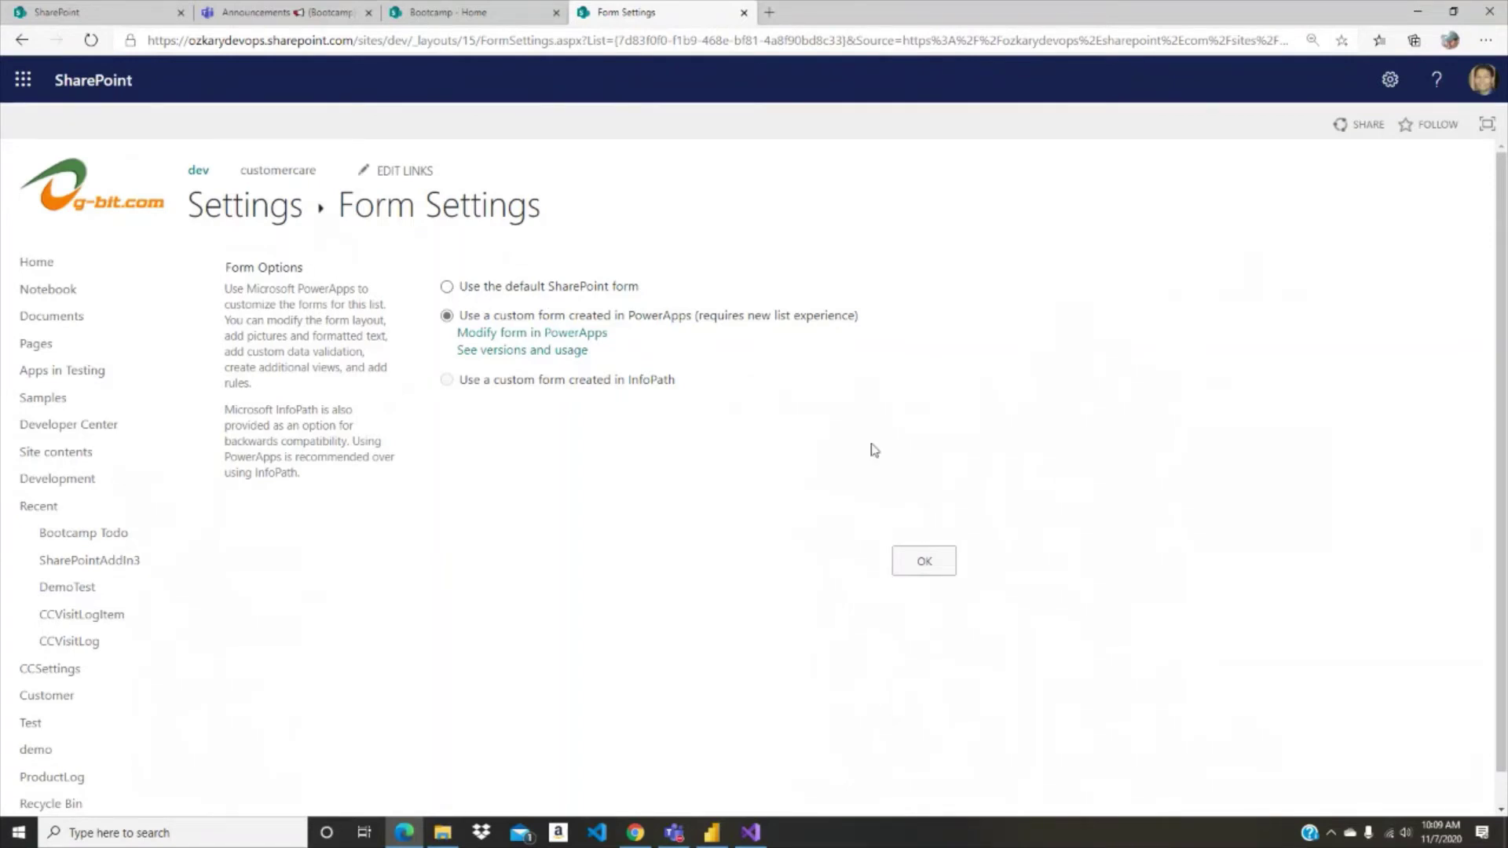
{"action": "left_click", "coordinate": [924, 562]}
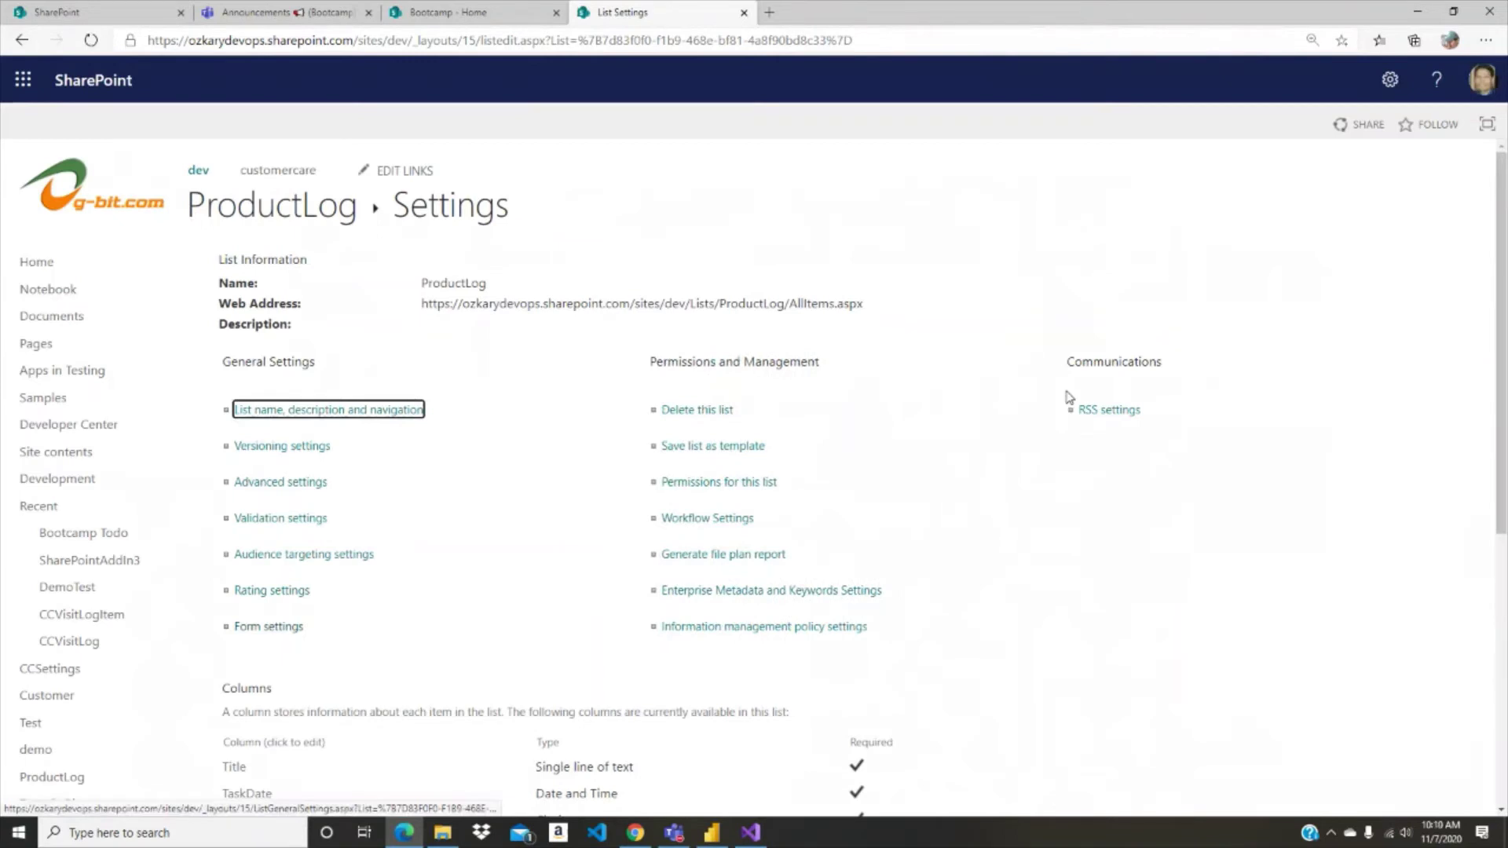
Step: Look through the ProductLog list settings, including its columns and views
{"action": "scroll", "coordinate": [1132, 377], "scroll_direction": "down", "scroll_amount": 7}
{"action": "scroll", "coordinate": [1135, 381], "scroll_direction": "up", "scroll_amount": 5}
{"action": "scroll", "coordinate": [1135, 381], "scroll_direction": "up", "scroll_amount": 3}
{"action": "scroll", "coordinate": [1084, 313], "scroll_direction": "down", "scroll_amount": 3}
Step: Return to the ProductLog list and look at its Power Apps options
{"action": "left_click", "coordinate": [86, 578]}
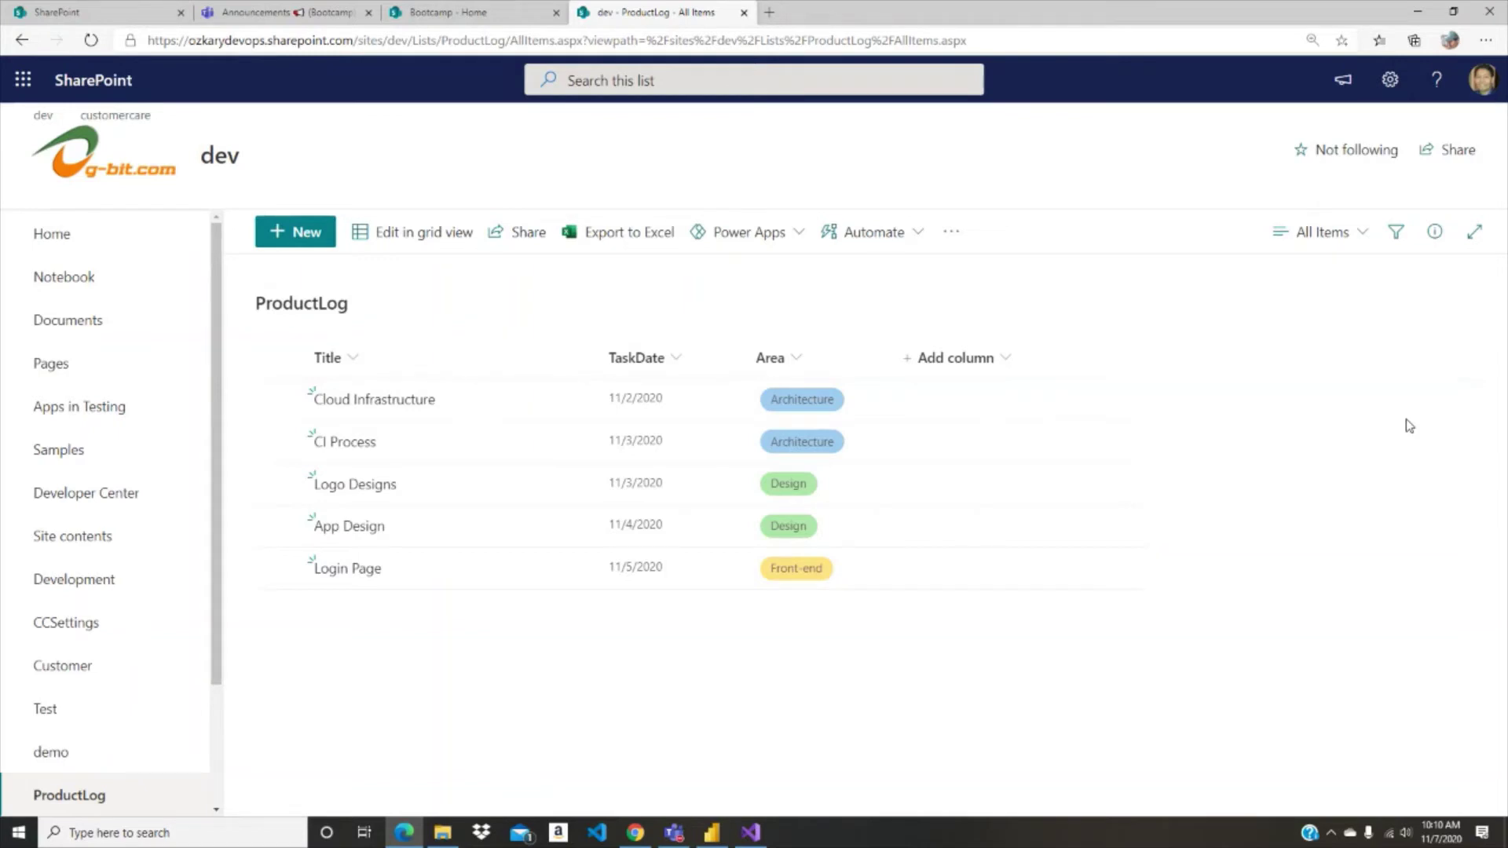
{"action": "left_click", "coordinate": [755, 233]}
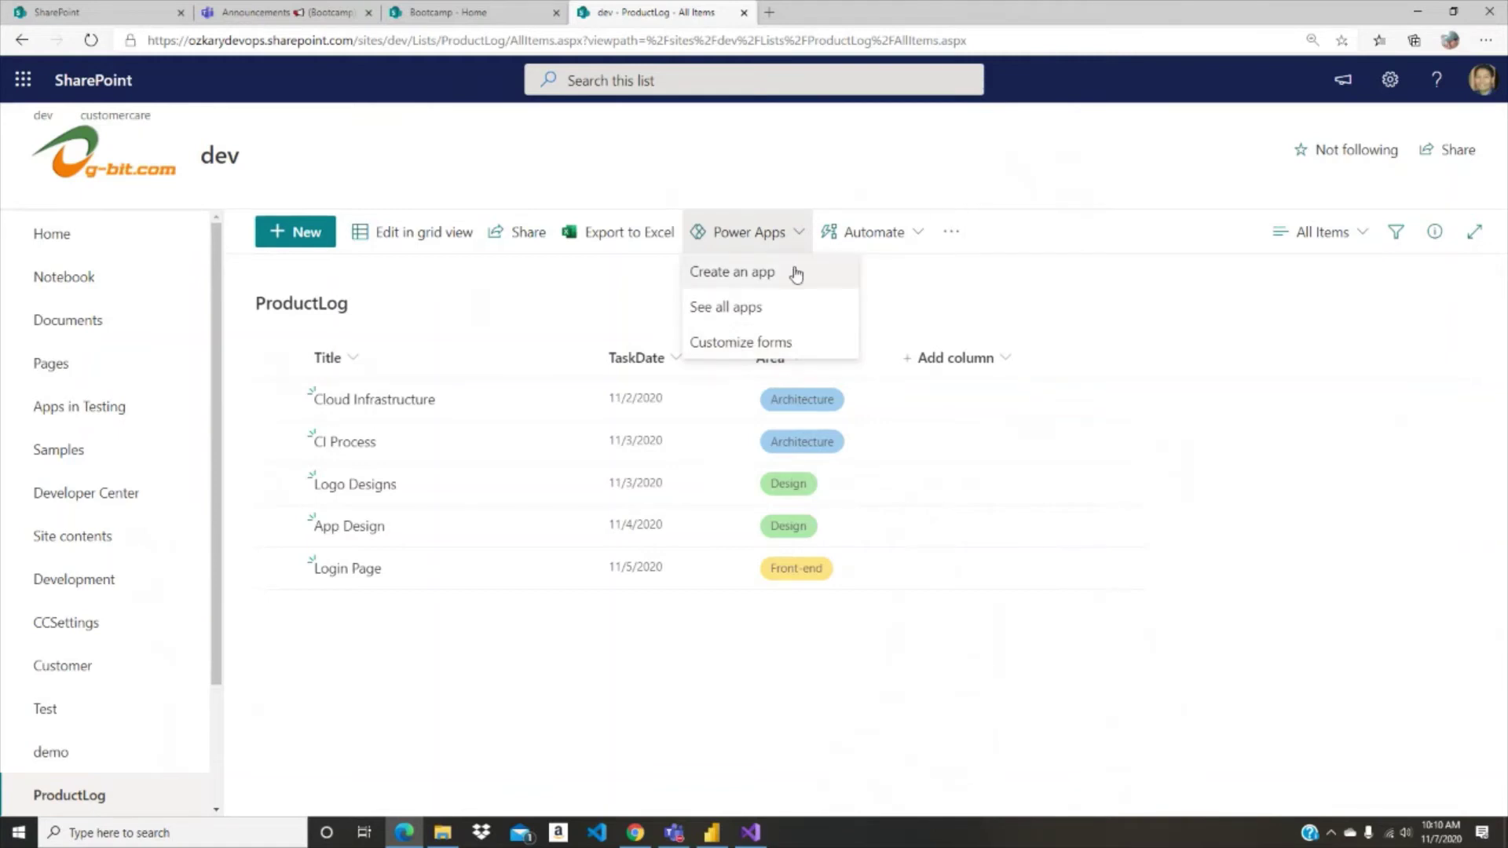
{"action": "left_click", "coordinate": [1022, 300]}
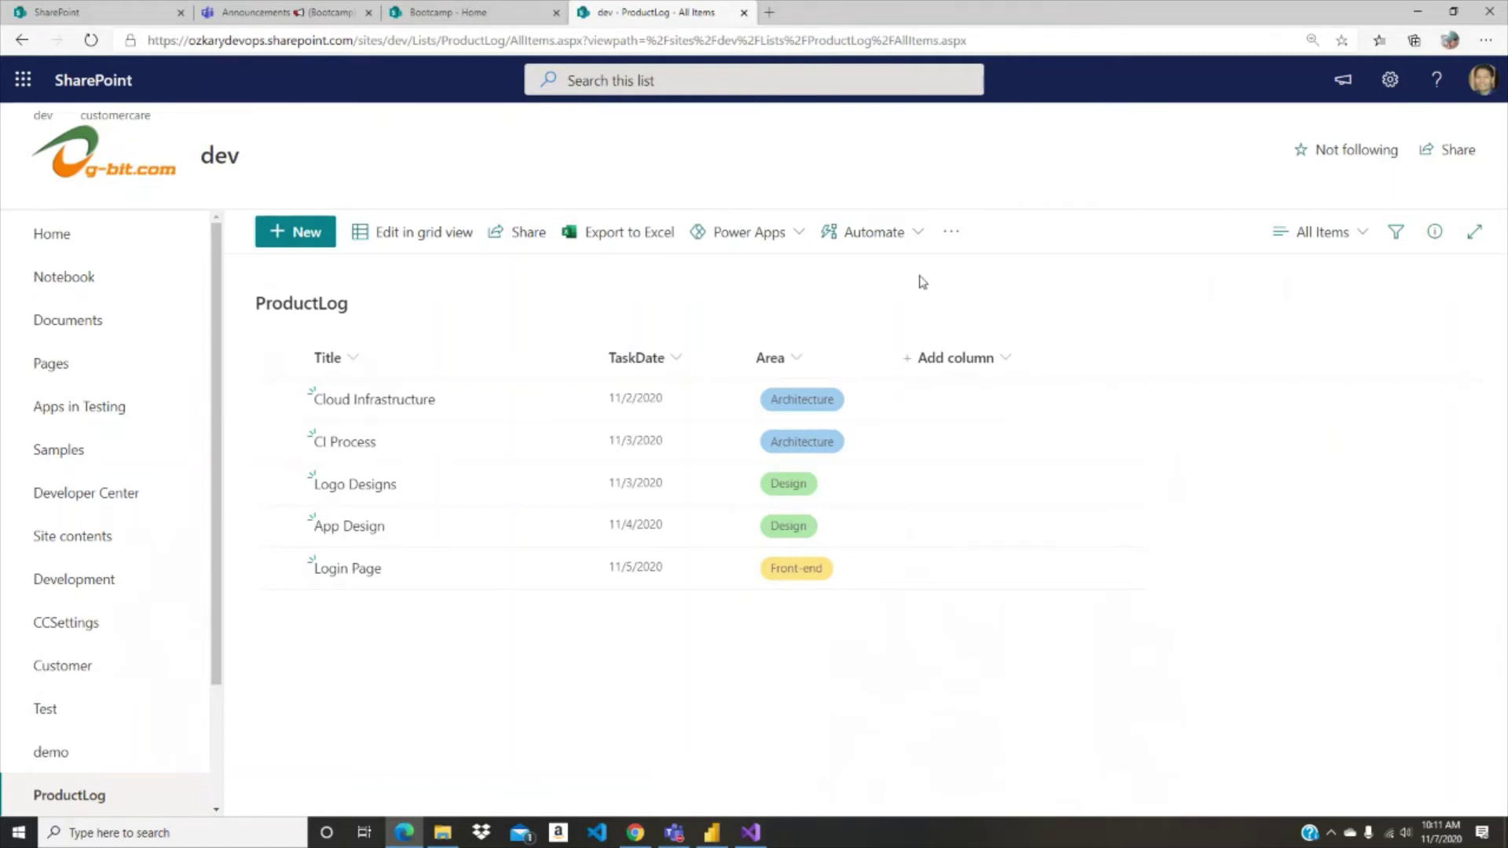
{"action": "left_click", "coordinate": [361, 22]}
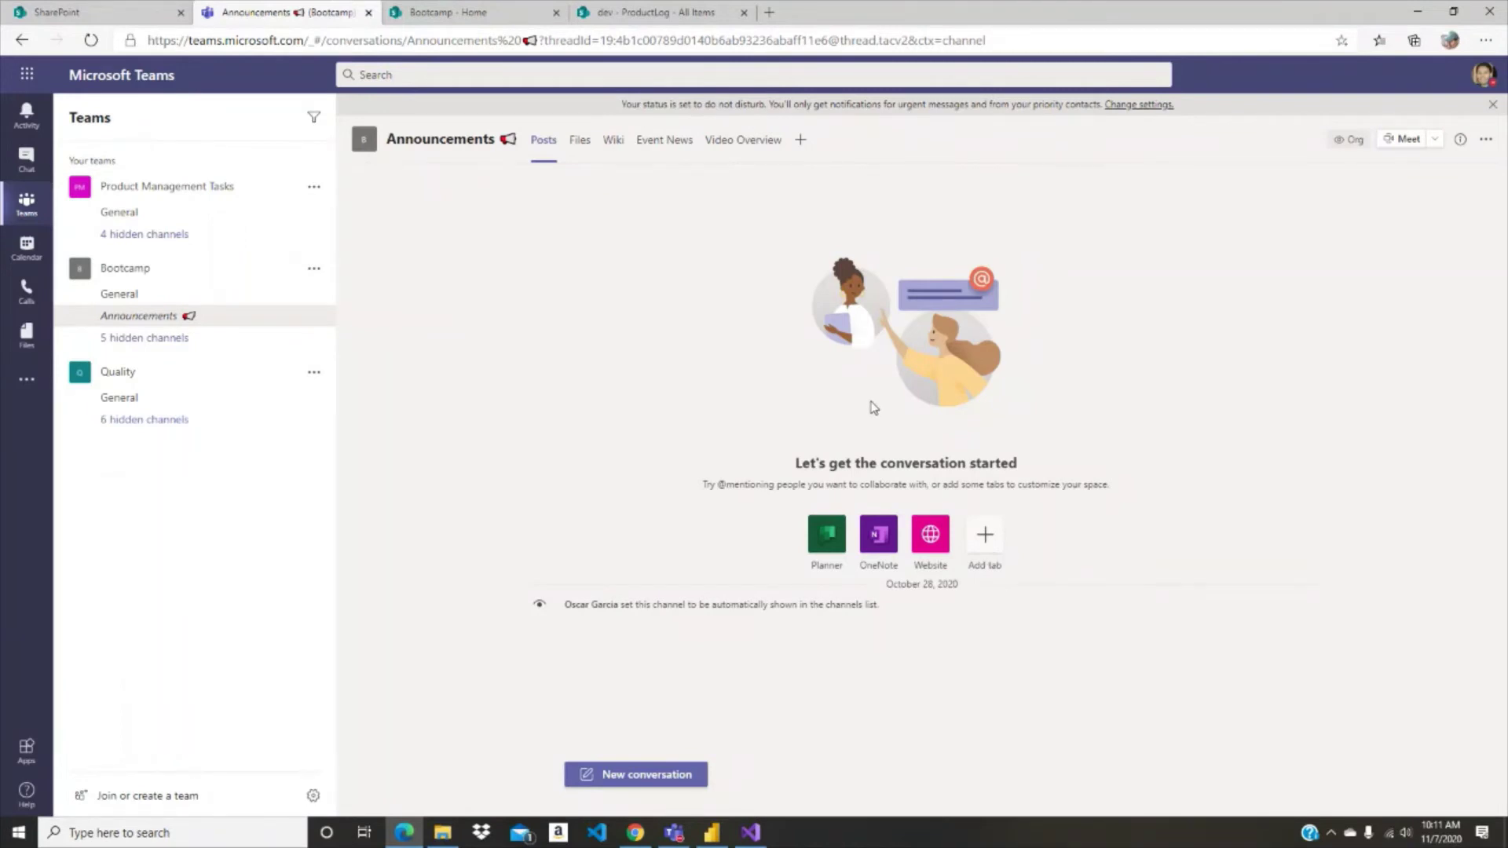
{"action": "left_click", "coordinate": [727, 14]}
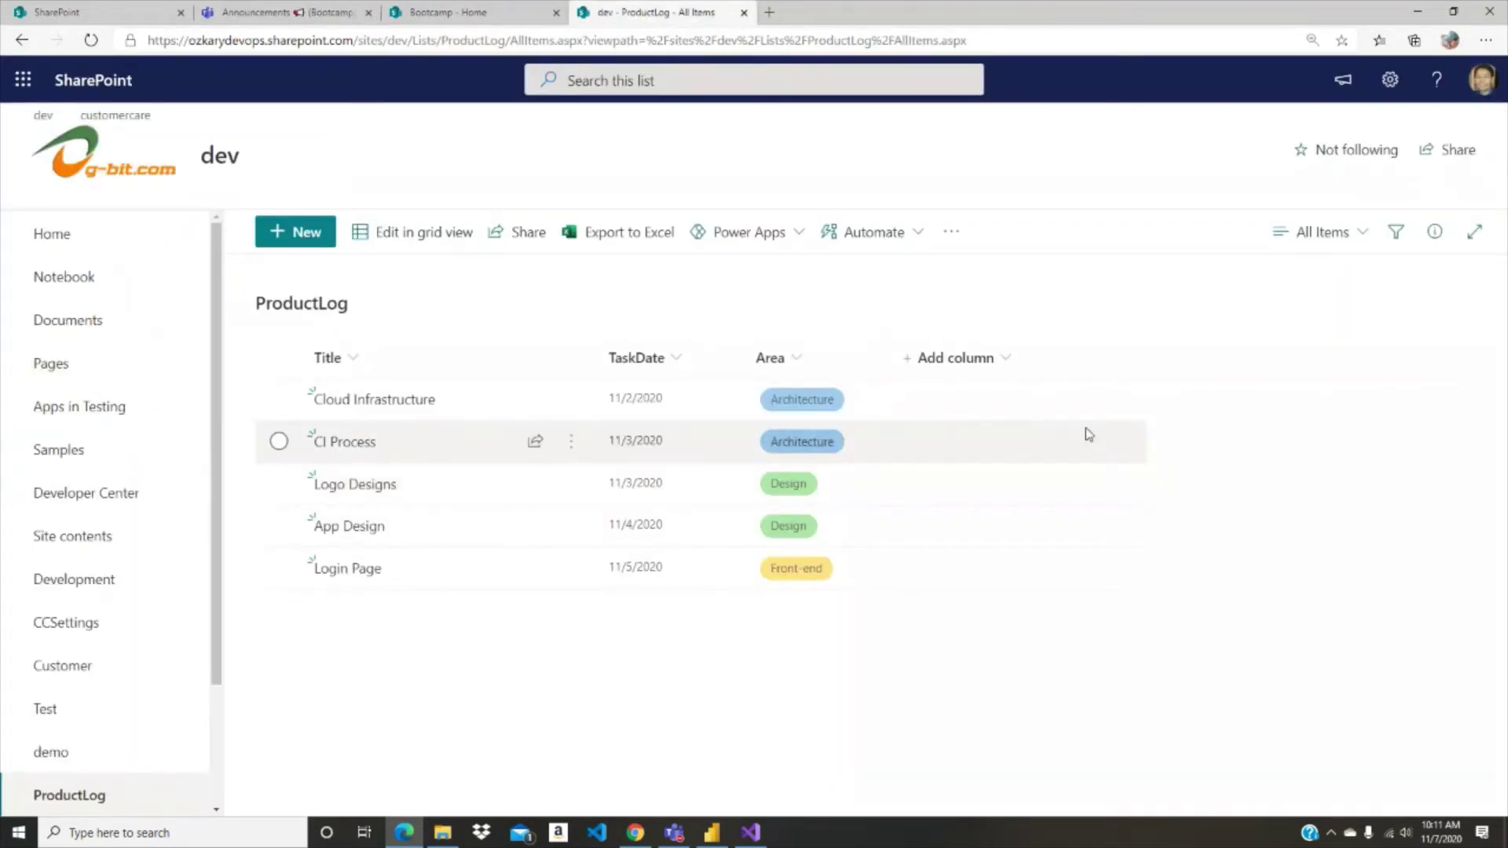
Step: Review the Power Automate options of the ProductLog list and view the suggested templates for creating a flow
{"action": "left_click", "coordinate": [914, 235]}
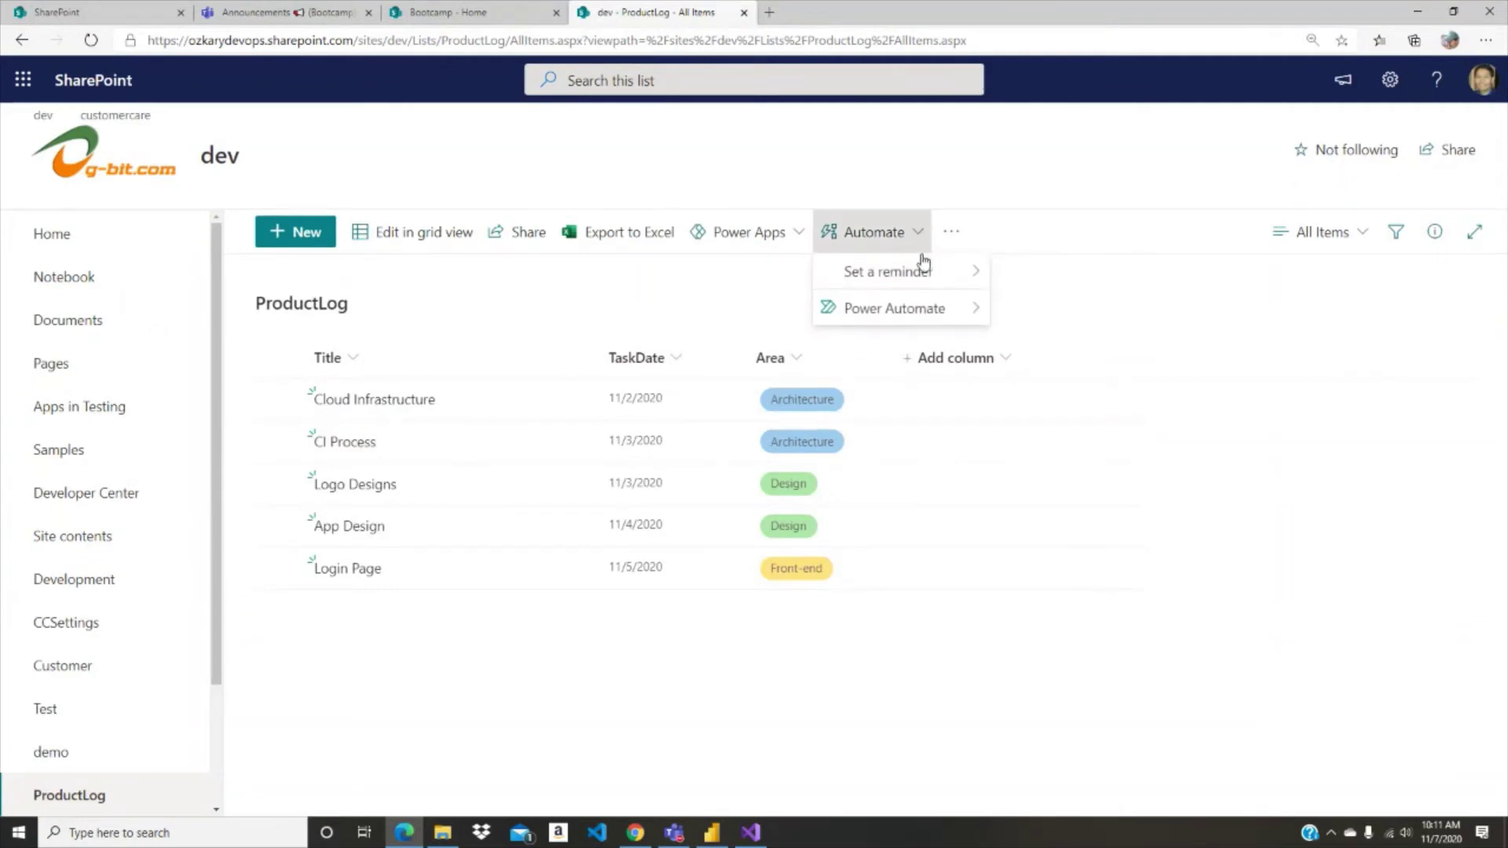
{"action": "mouse_move", "coordinate": [921, 318]}
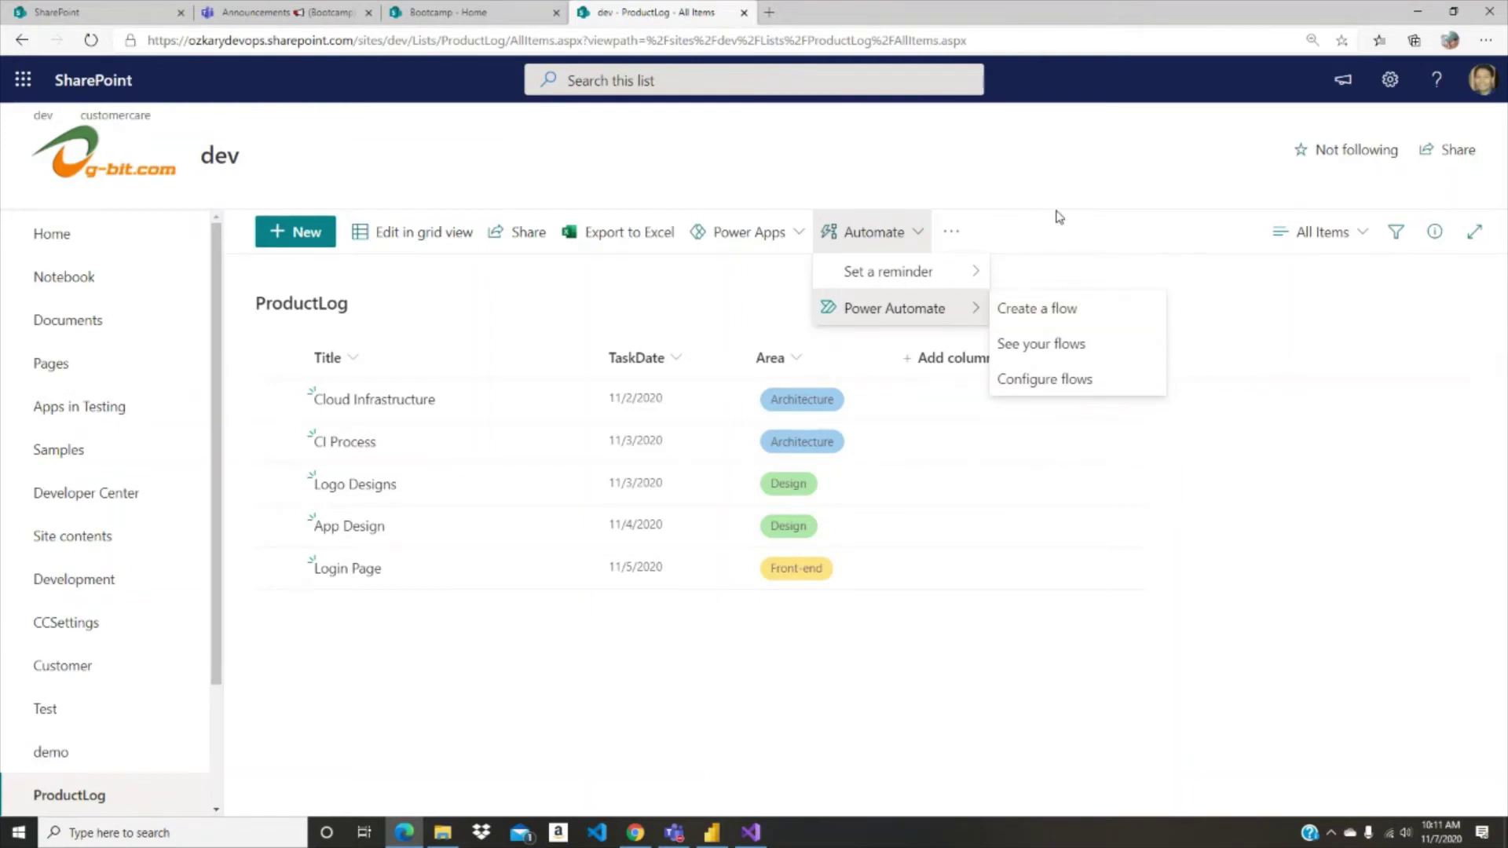
{"action": "left_click", "coordinate": [19, 88]}
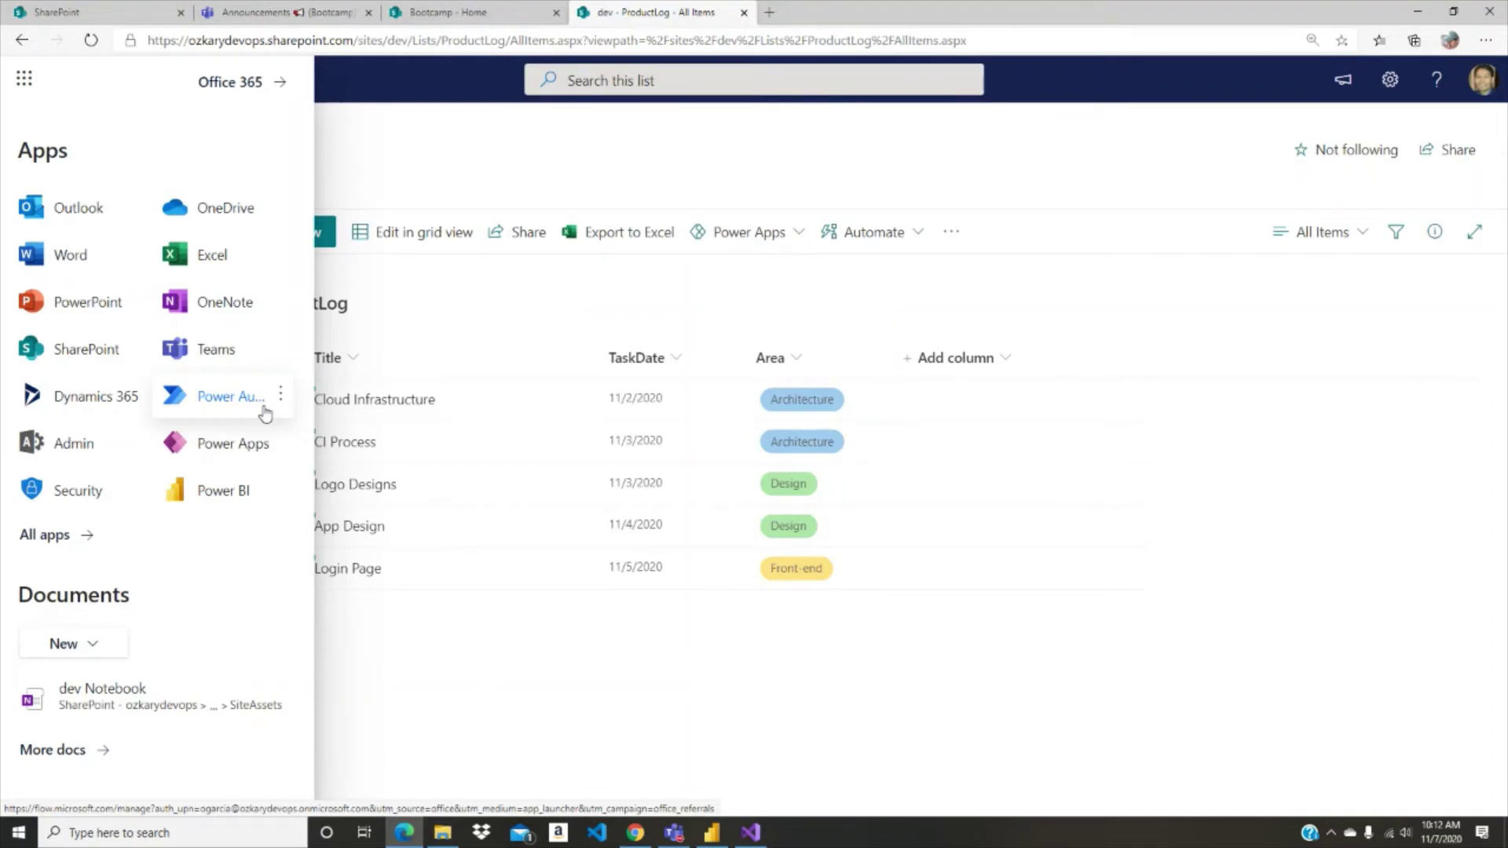
{"action": "left_click", "coordinate": [954, 289]}
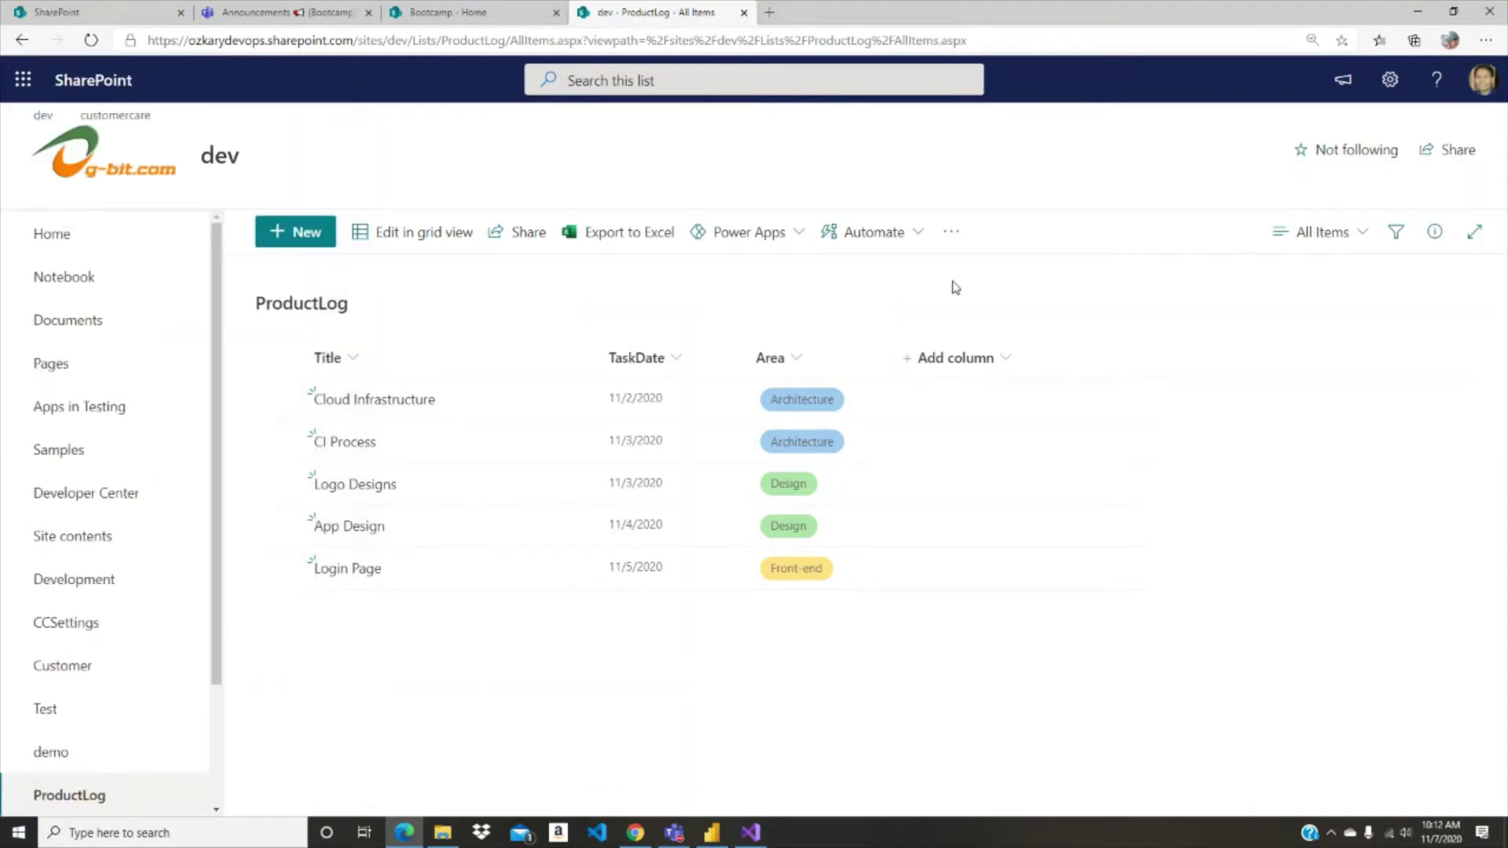
{"action": "left_click", "coordinate": [919, 232]}
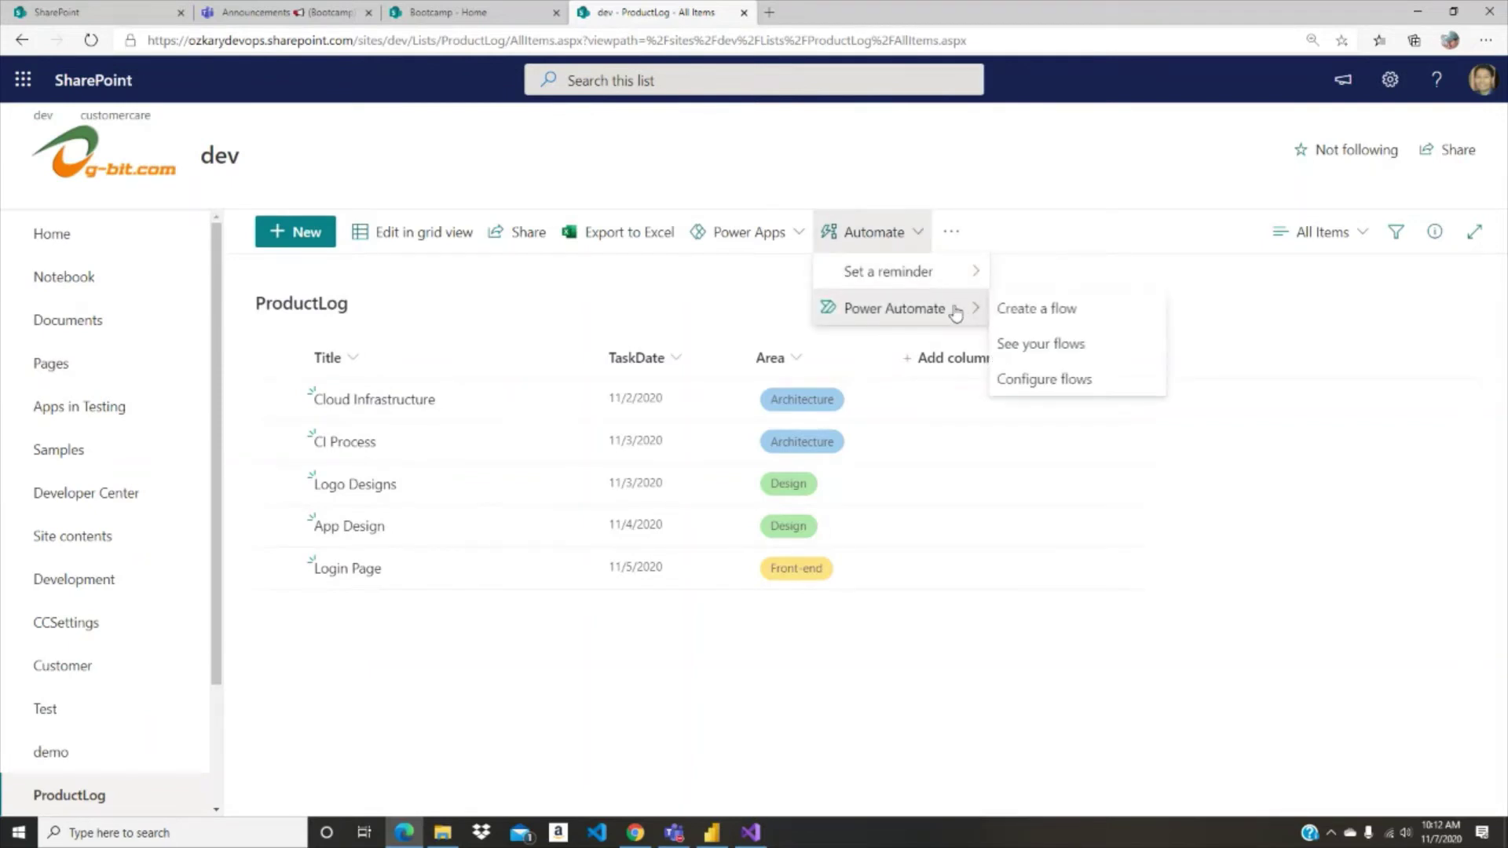
{"action": "left_click", "coordinate": [1045, 323]}
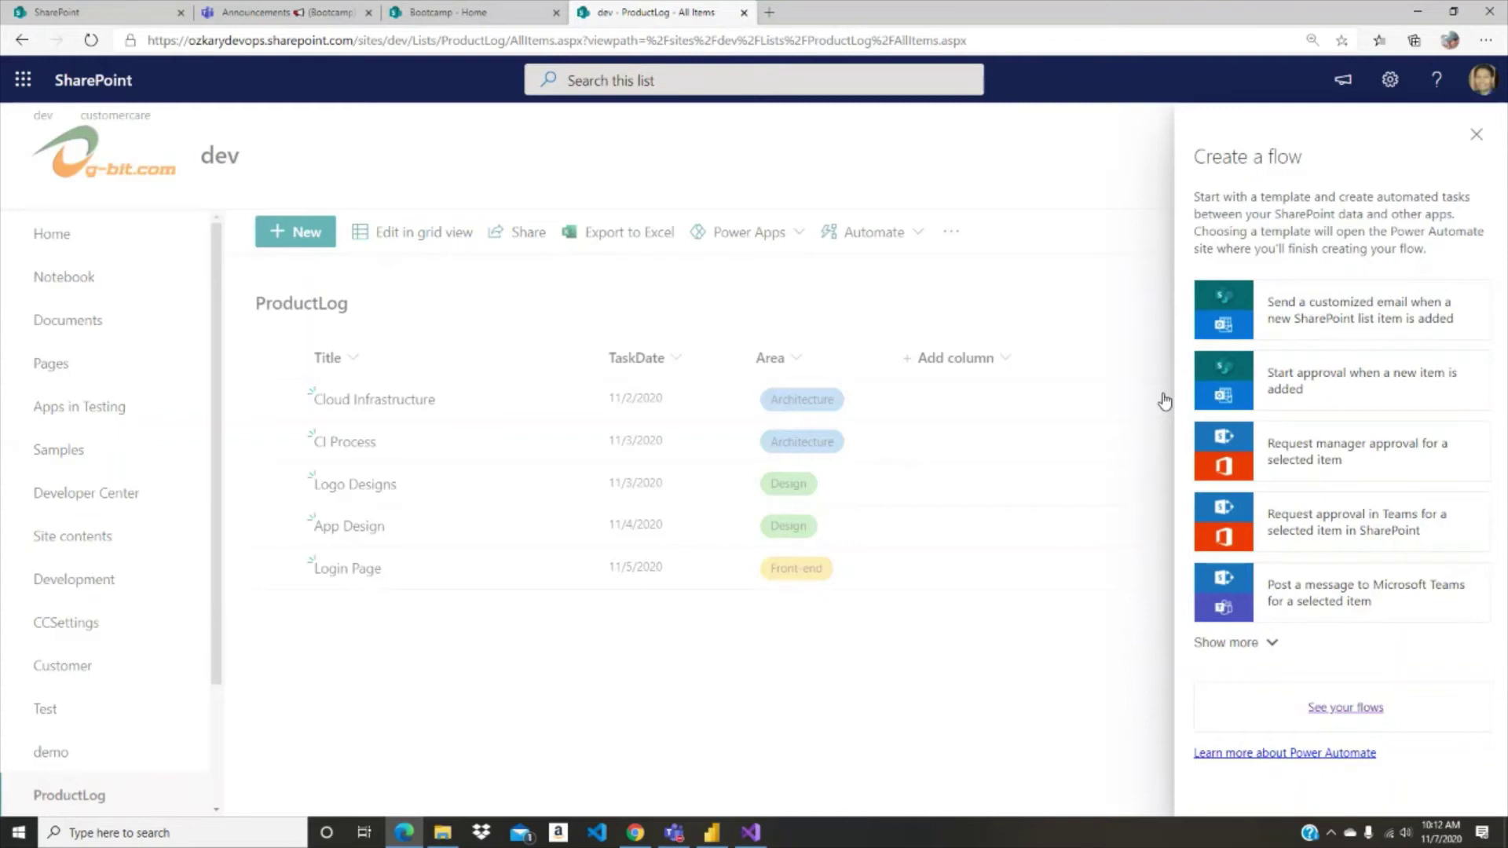
Step: Open Power Automate from the Office 365 apps in a new browser tab
{"action": "left_click", "coordinate": [23, 86]}
{"action": "left_click", "coordinate": [281, 393]}
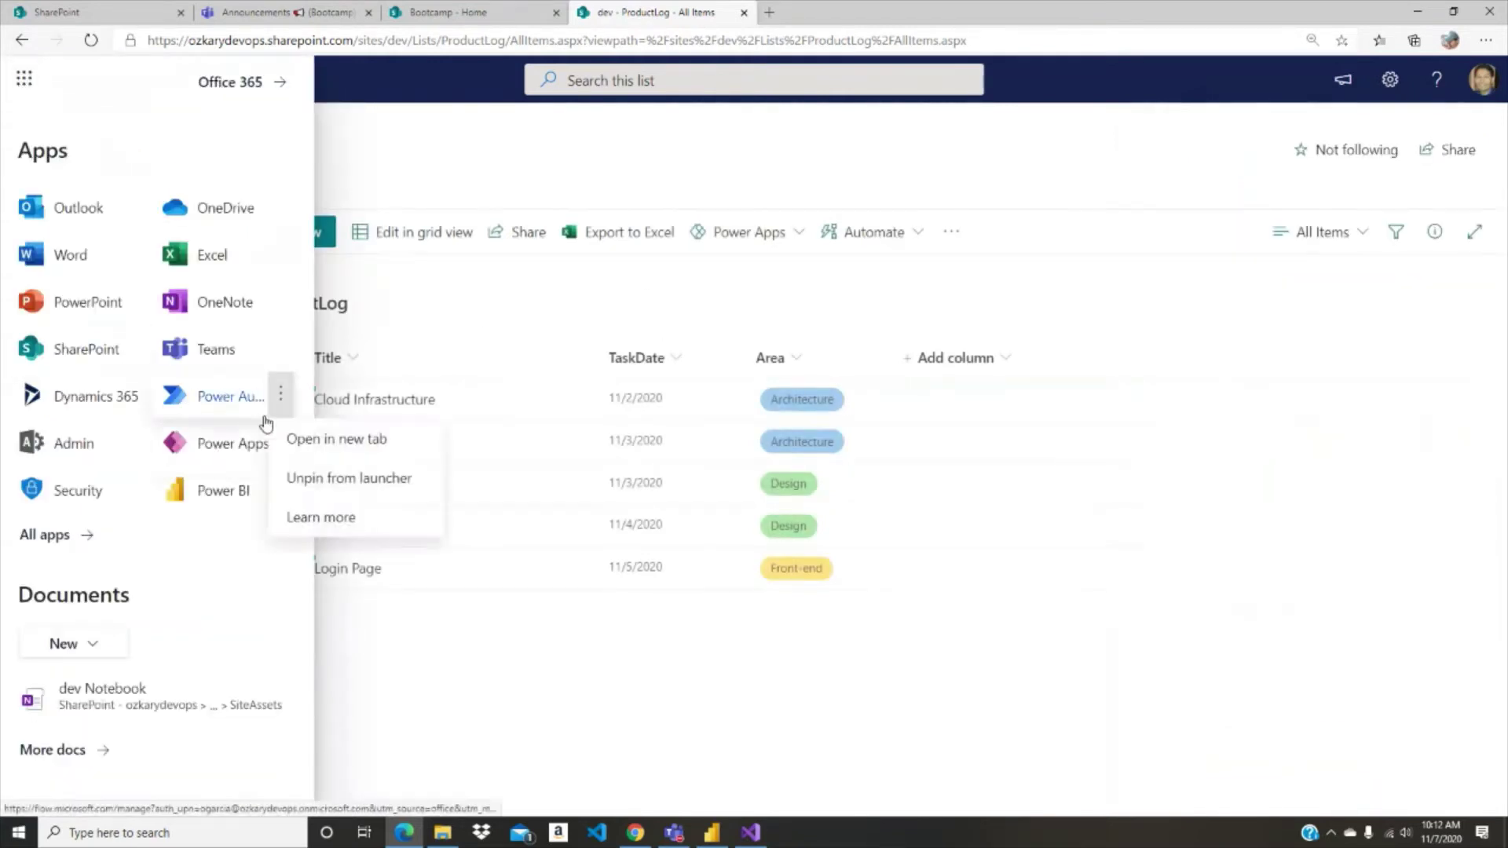
{"action": "left_click", "coordinate": [313, 444]}
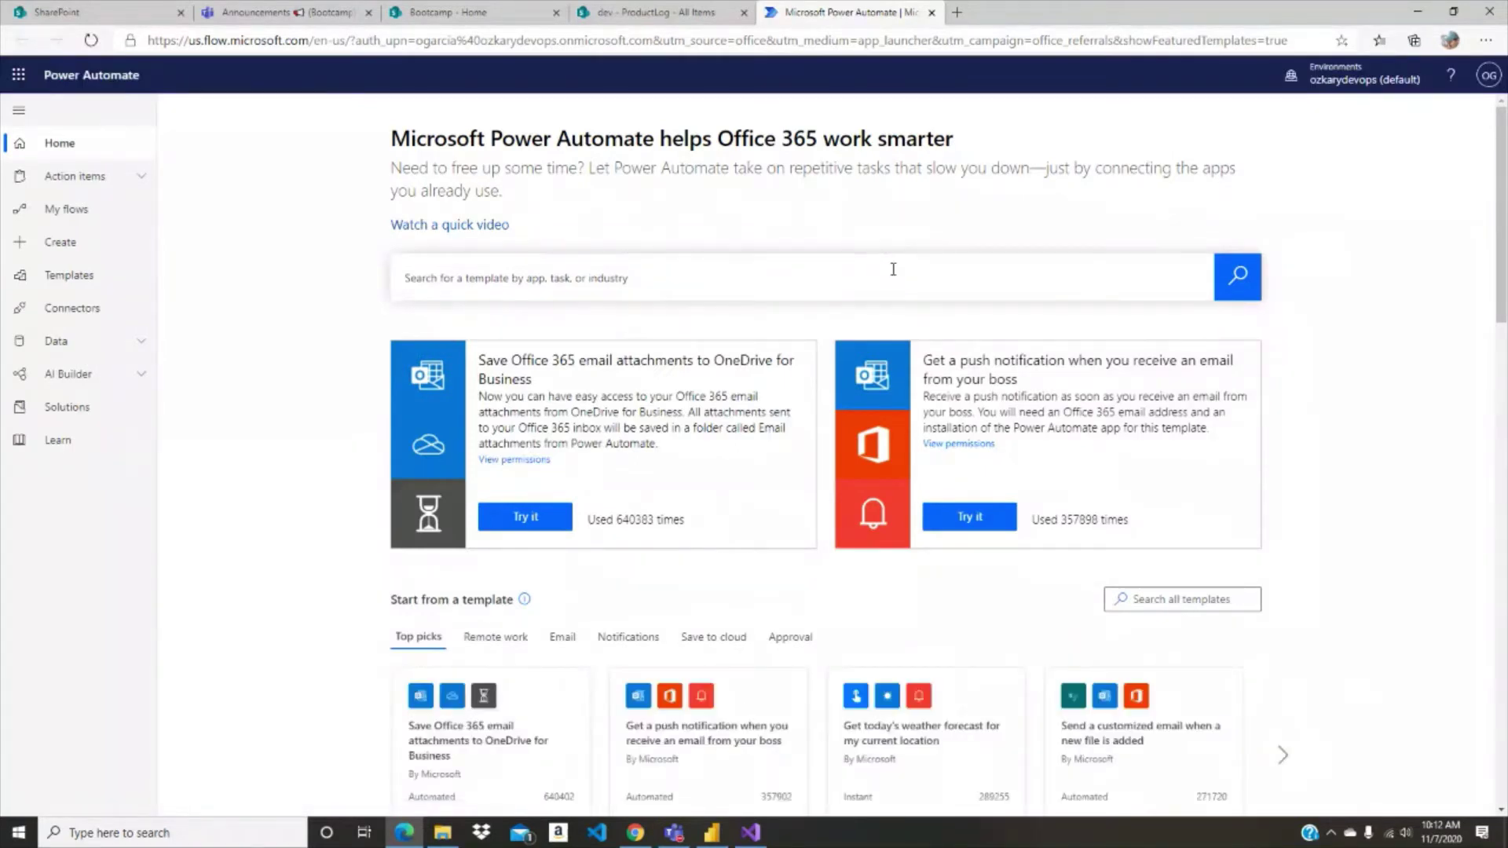
Step: Look through the Power Automate home page, including its template suggestions, popular services and multistep flow example
{"action": "scroll", "coordinate": [978, 390], "scroll_direction": "down", "scroll_amount": 8}
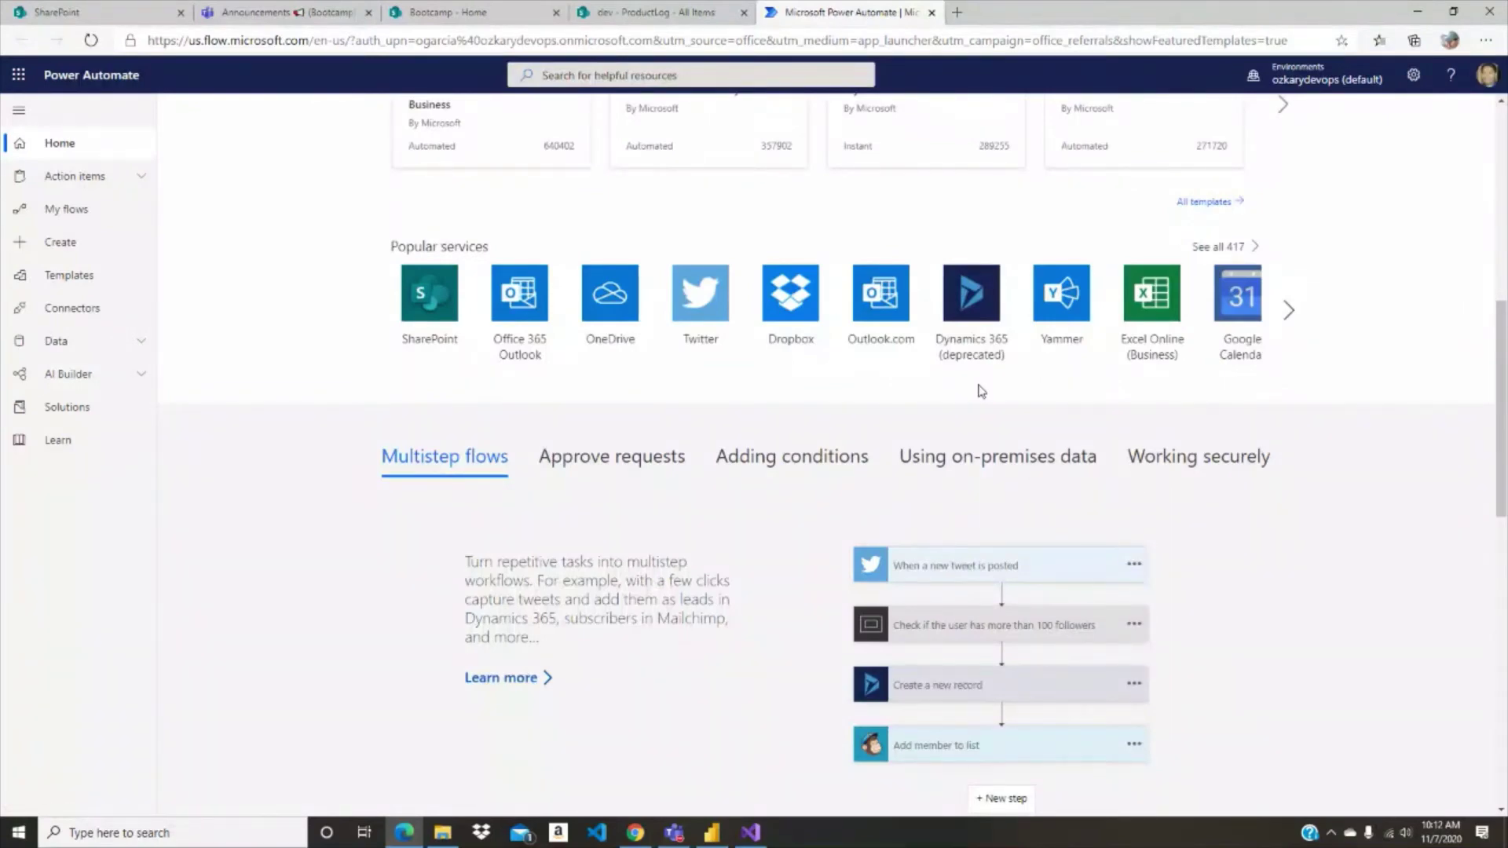
{"action": "scroll", "coordinate": [1060, 393], "scroll_direction": "down", "scroll_amount": 4}
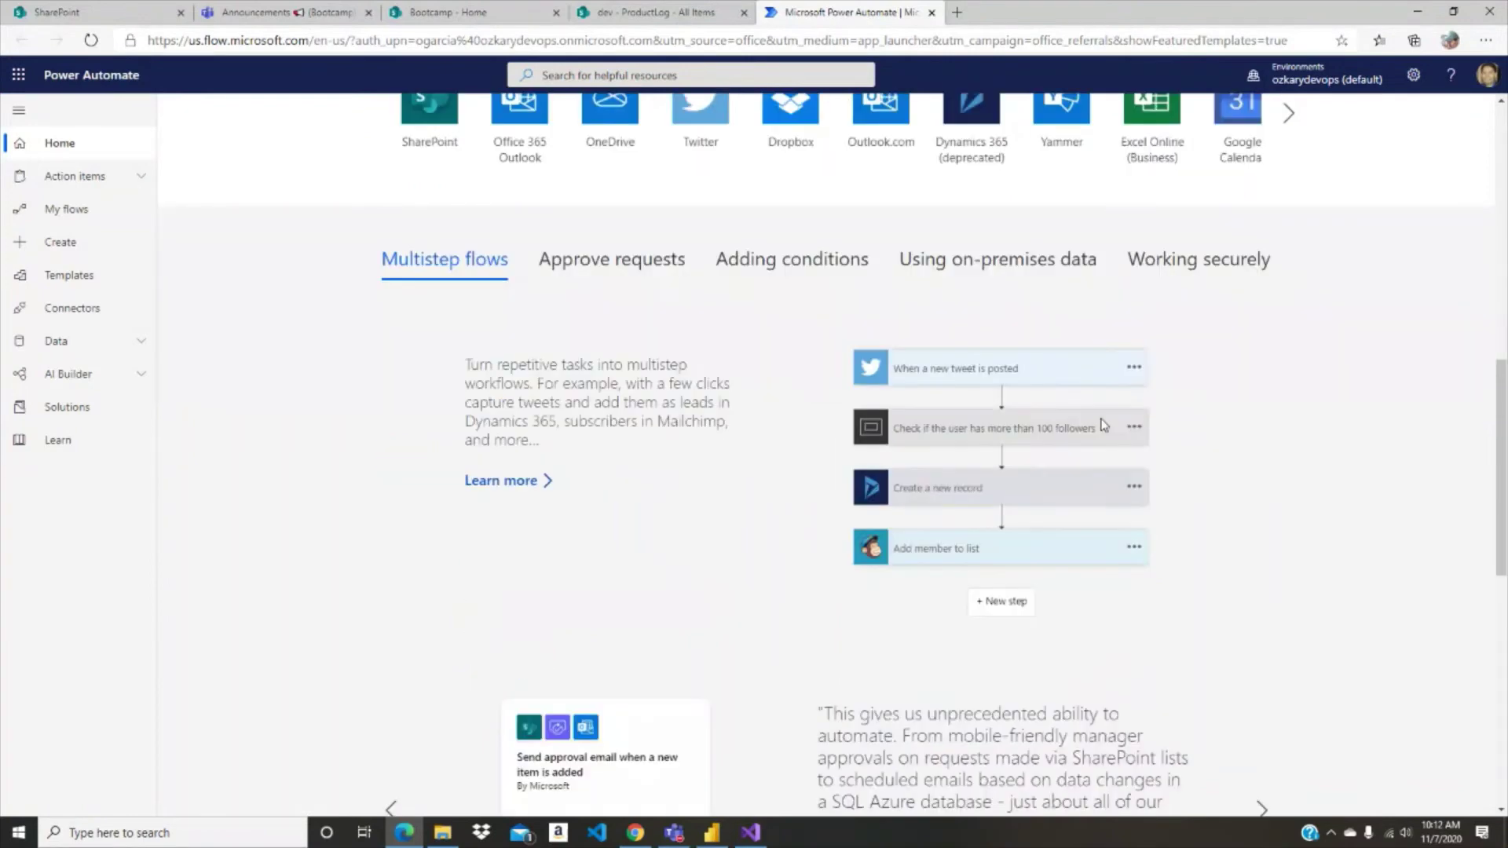
{"action": "scroll", "coordinate": [1190, 460], "scroll_direction": "down", "scroll_amount": 1}
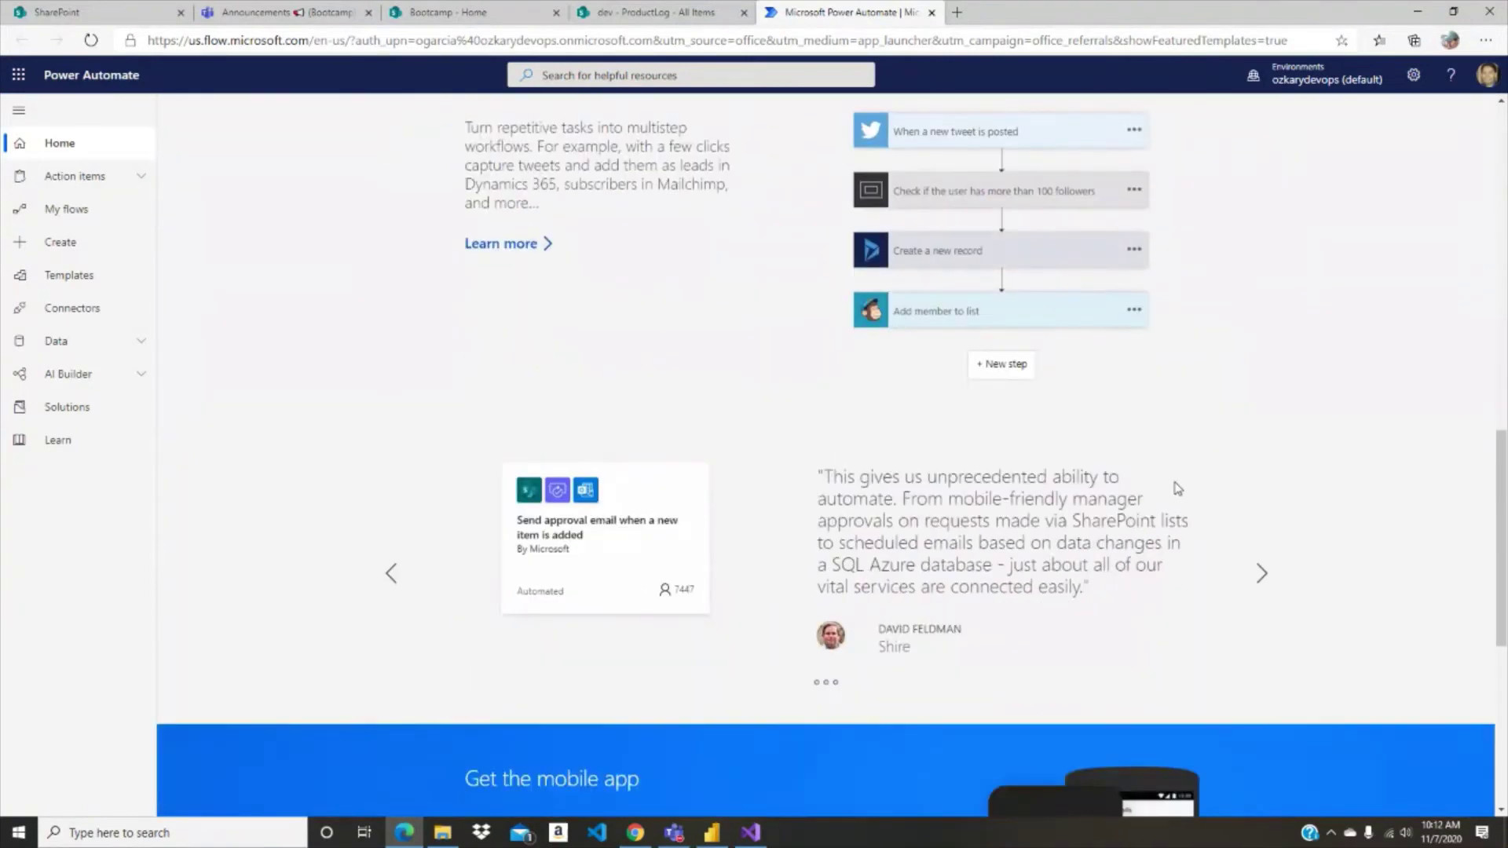
{"action": "scroll", "coordinate": [1205, 473], "scroll_direction": "down", "scroll_amount": 5}
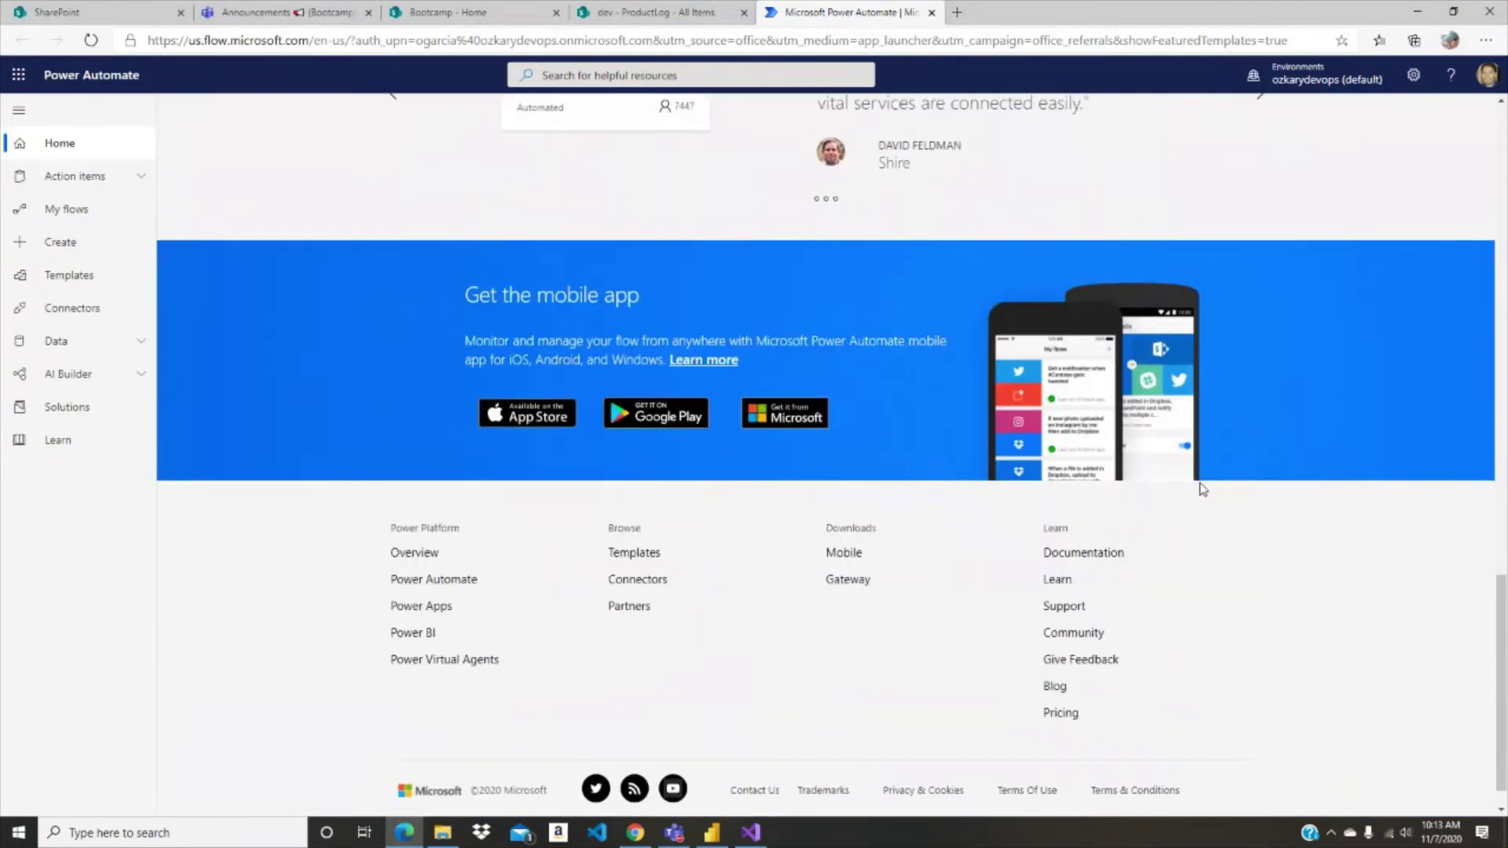
{"action": "scroll", "coordinate": [1194, 464], "scroll_direction": "up", "scroll_amount": 7}
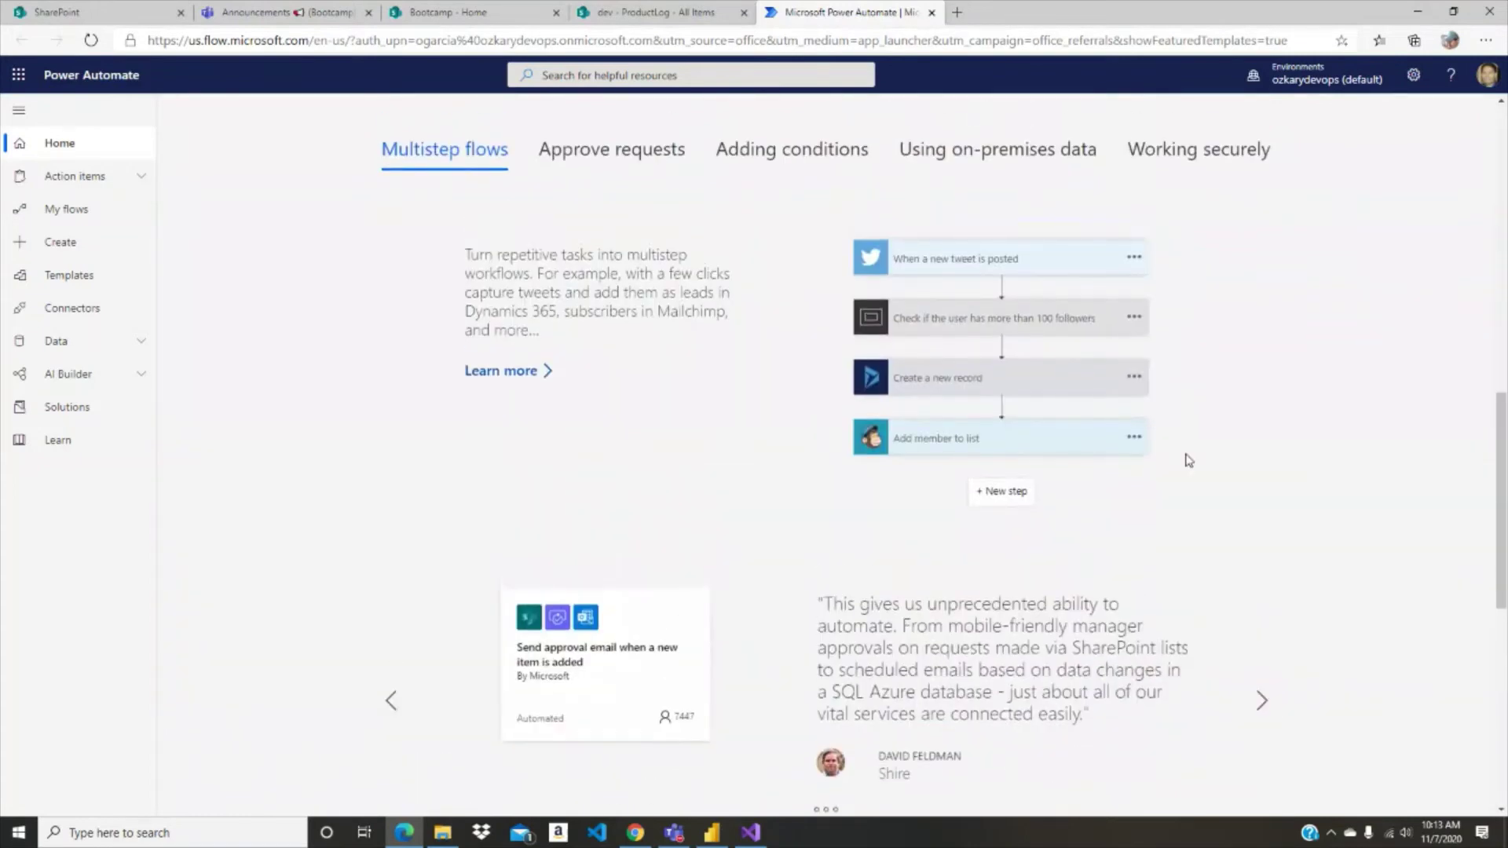
{"action": "scroll", "coordinate": [1190, 461], "scroll_direction": "up", "scroll_amount": 10}
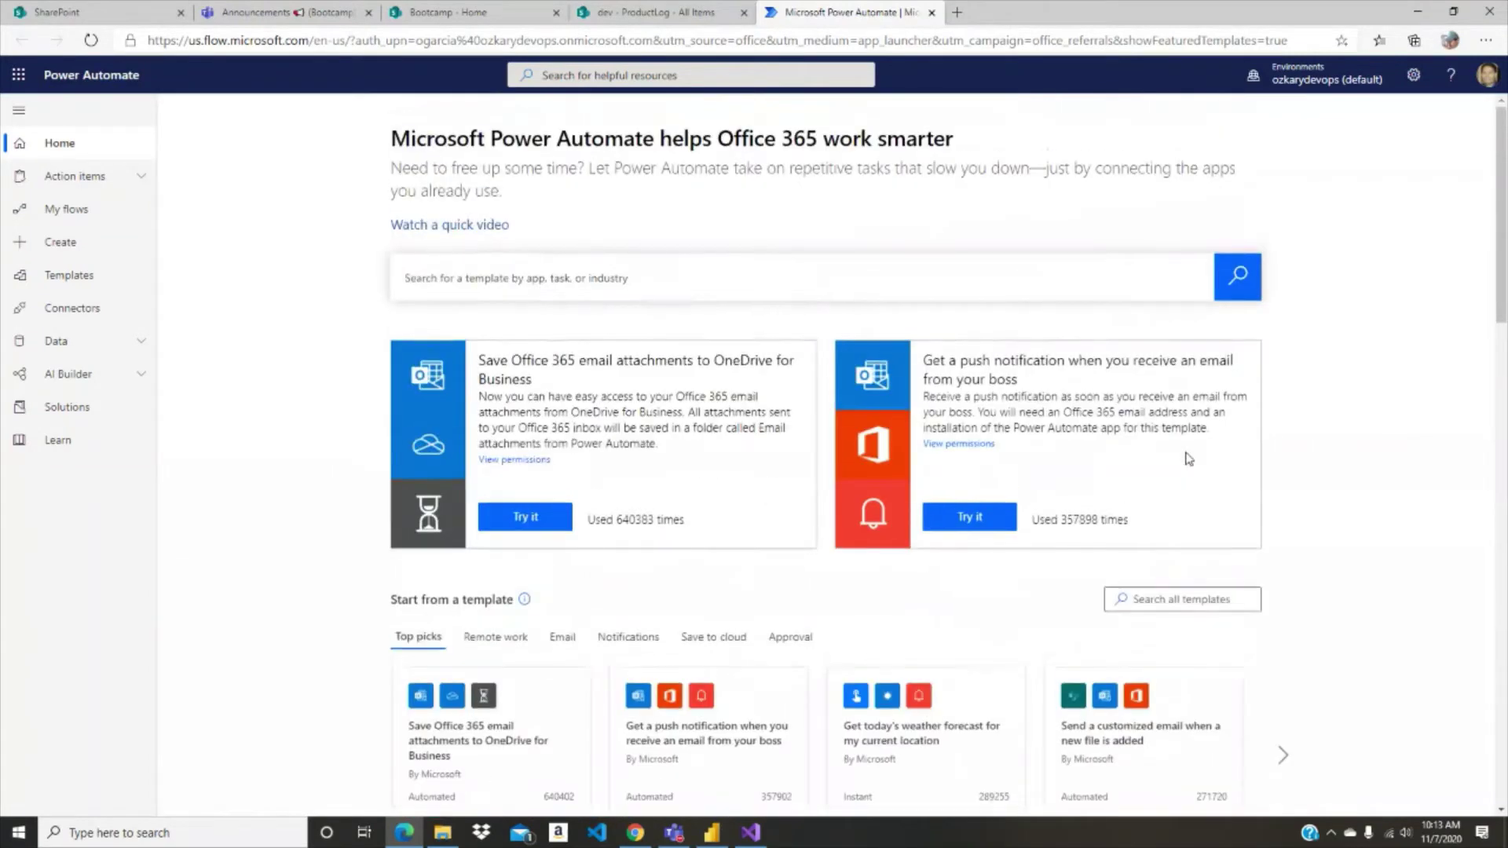
{"action": "left_click", "coordinate": [647, 12]}
{"action": "left_click", "coordinate": [626, 117]}
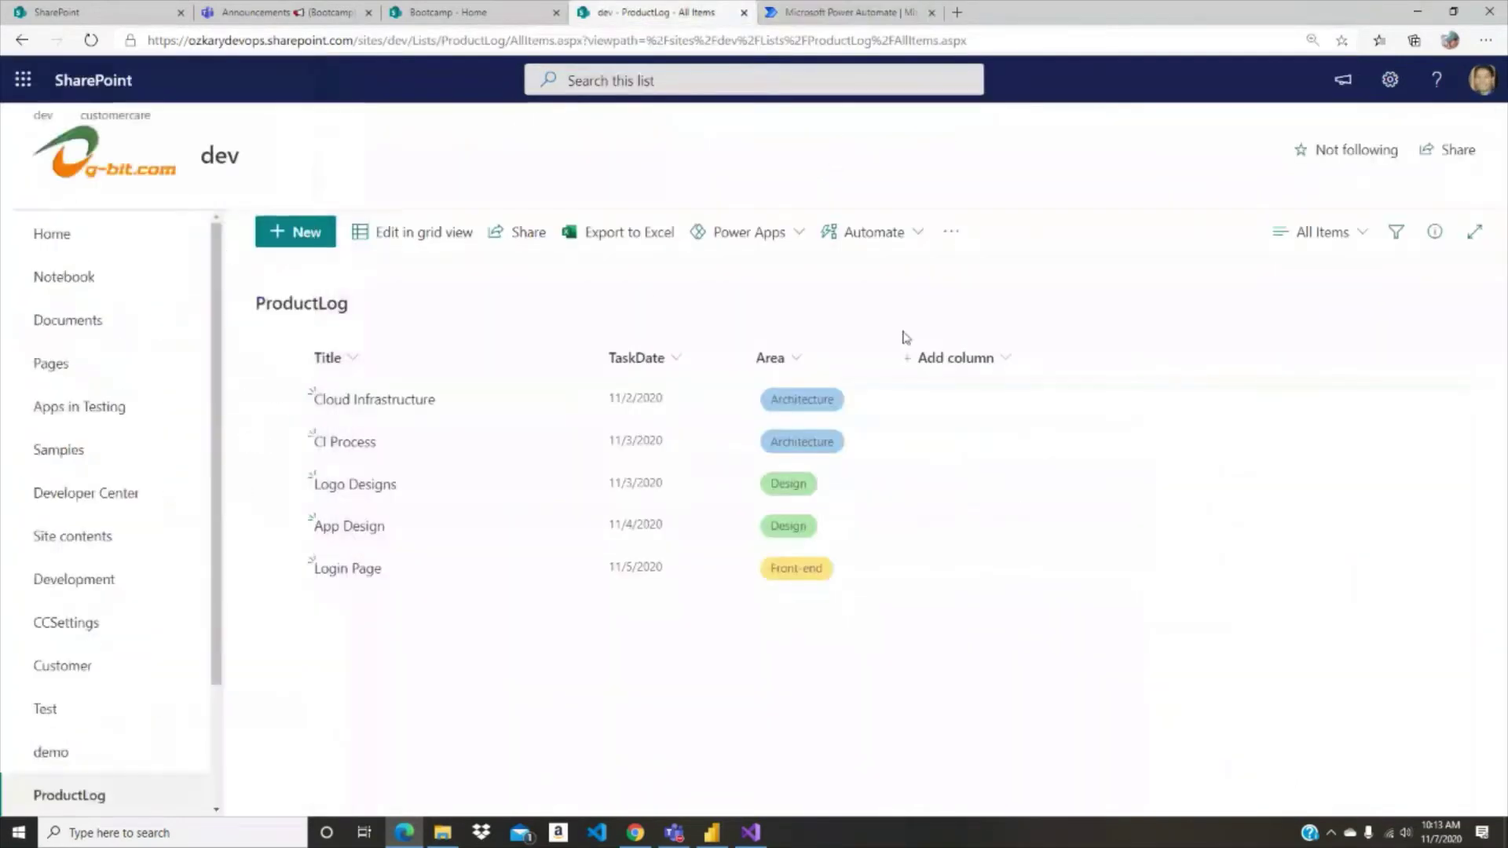
{"action": "left_click", "coordinate": [869, 19]}
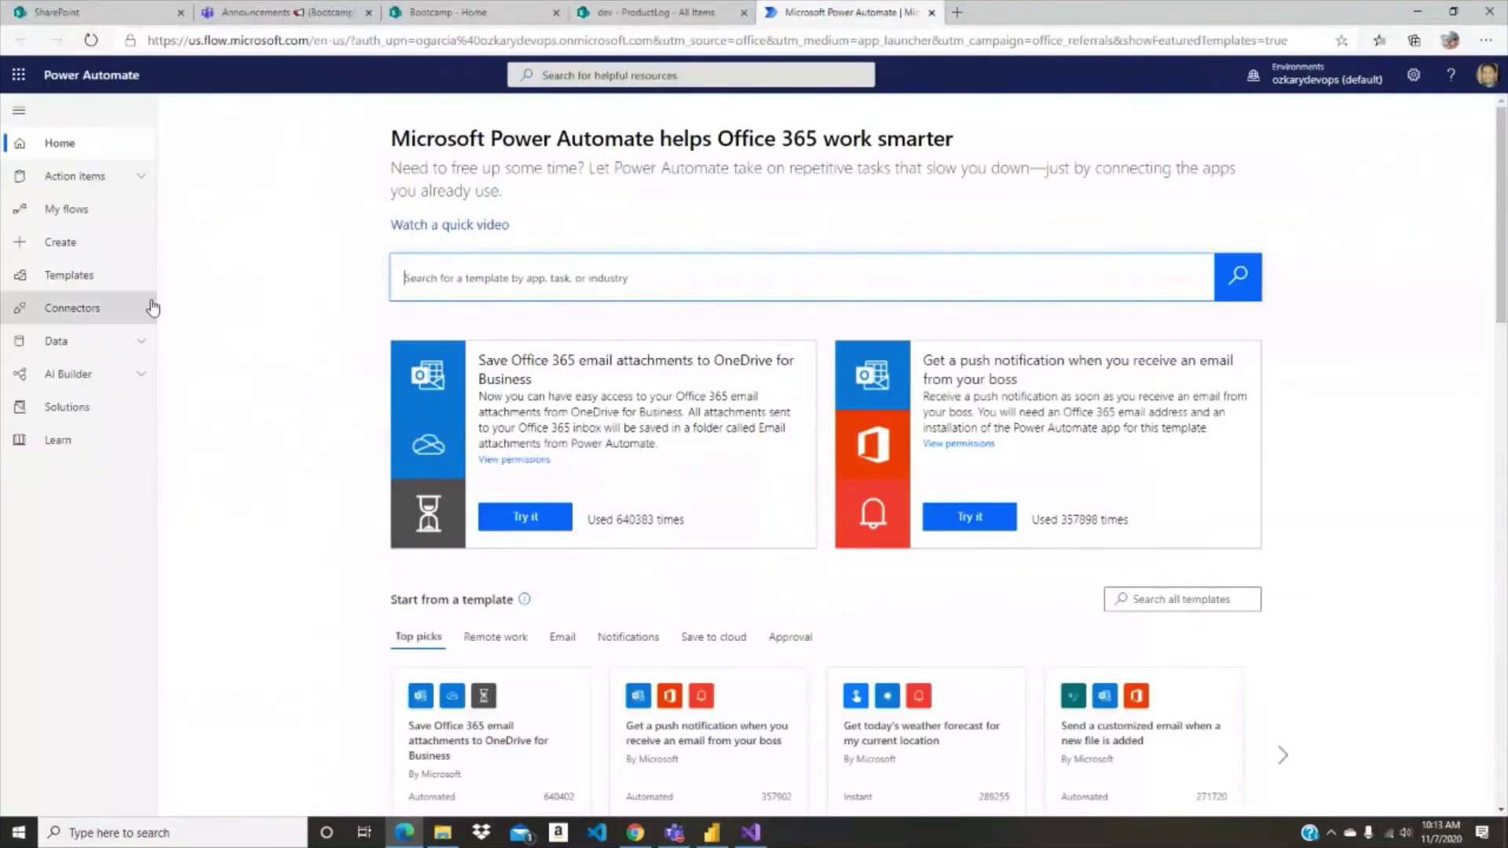
Step: Search the Power Automate templates for "sharepoint"
{"action": "left_click", "coordinate": [134, 276]}
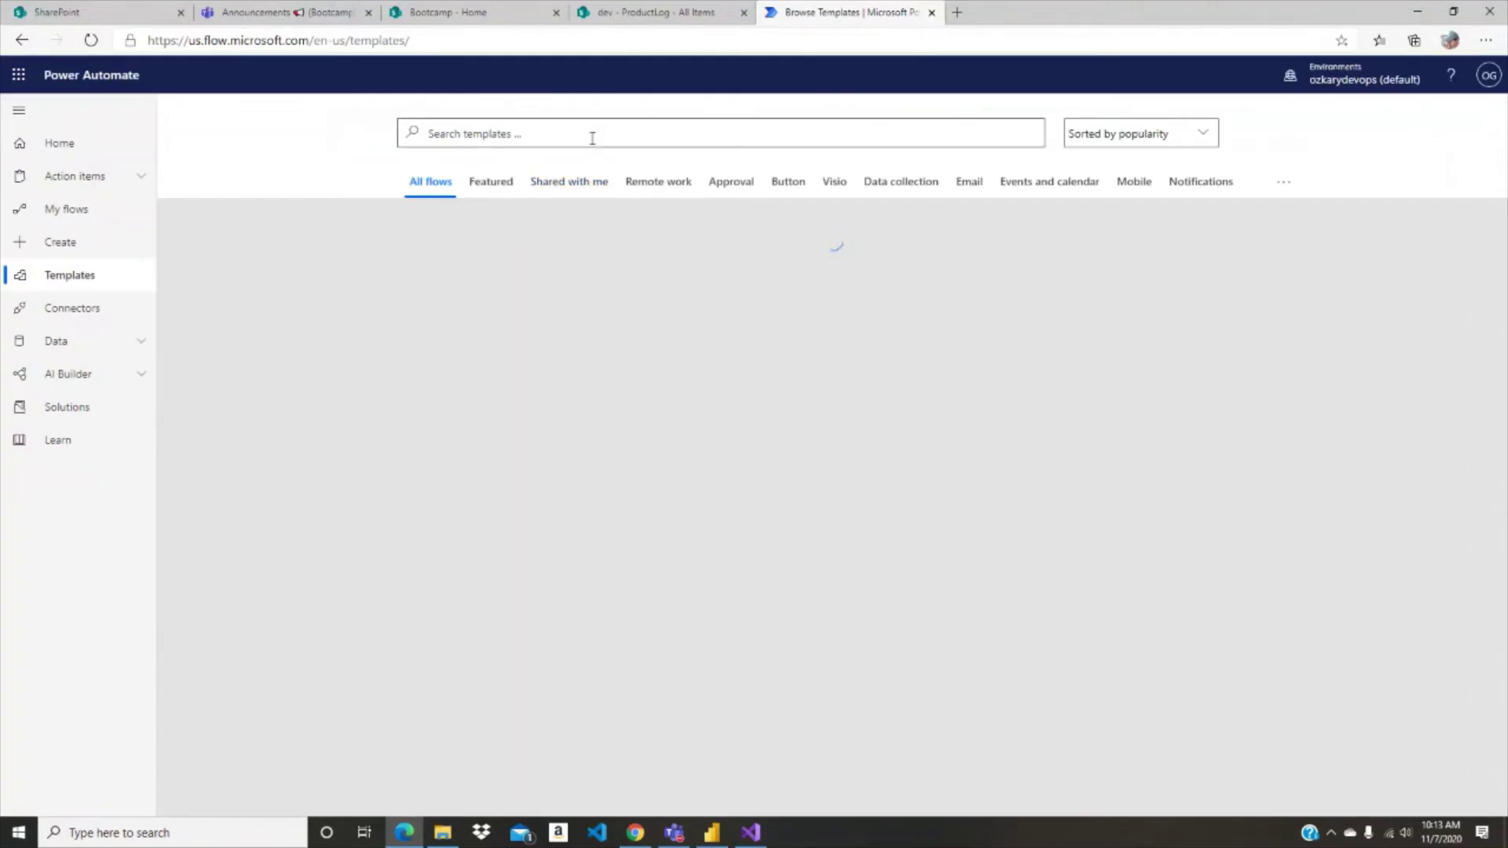
{"action": "left_click", "coordinate": [592, 132]}
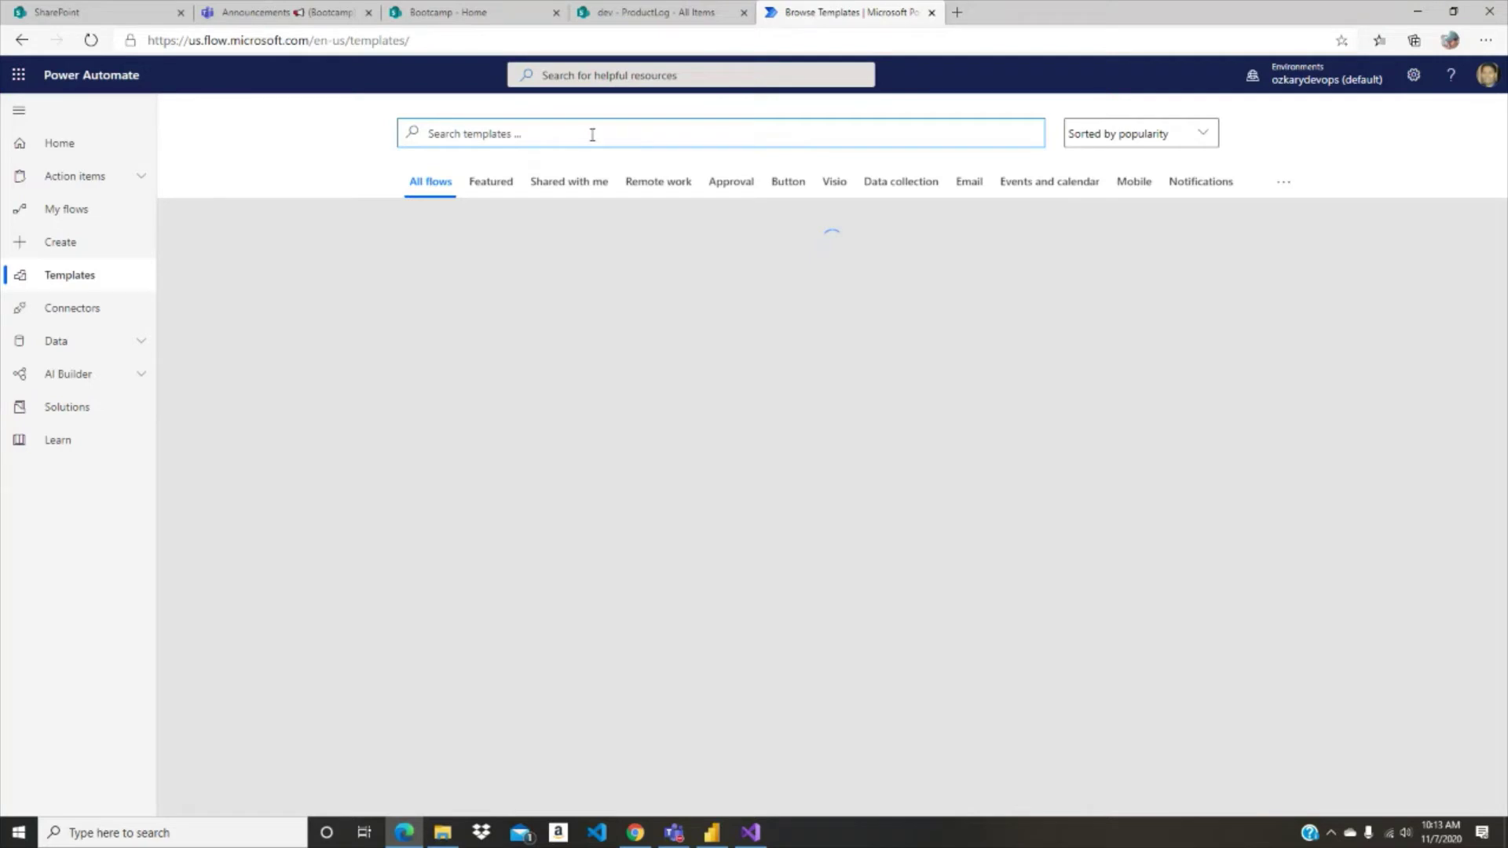
{"action": "type", "text": "sharepint"}
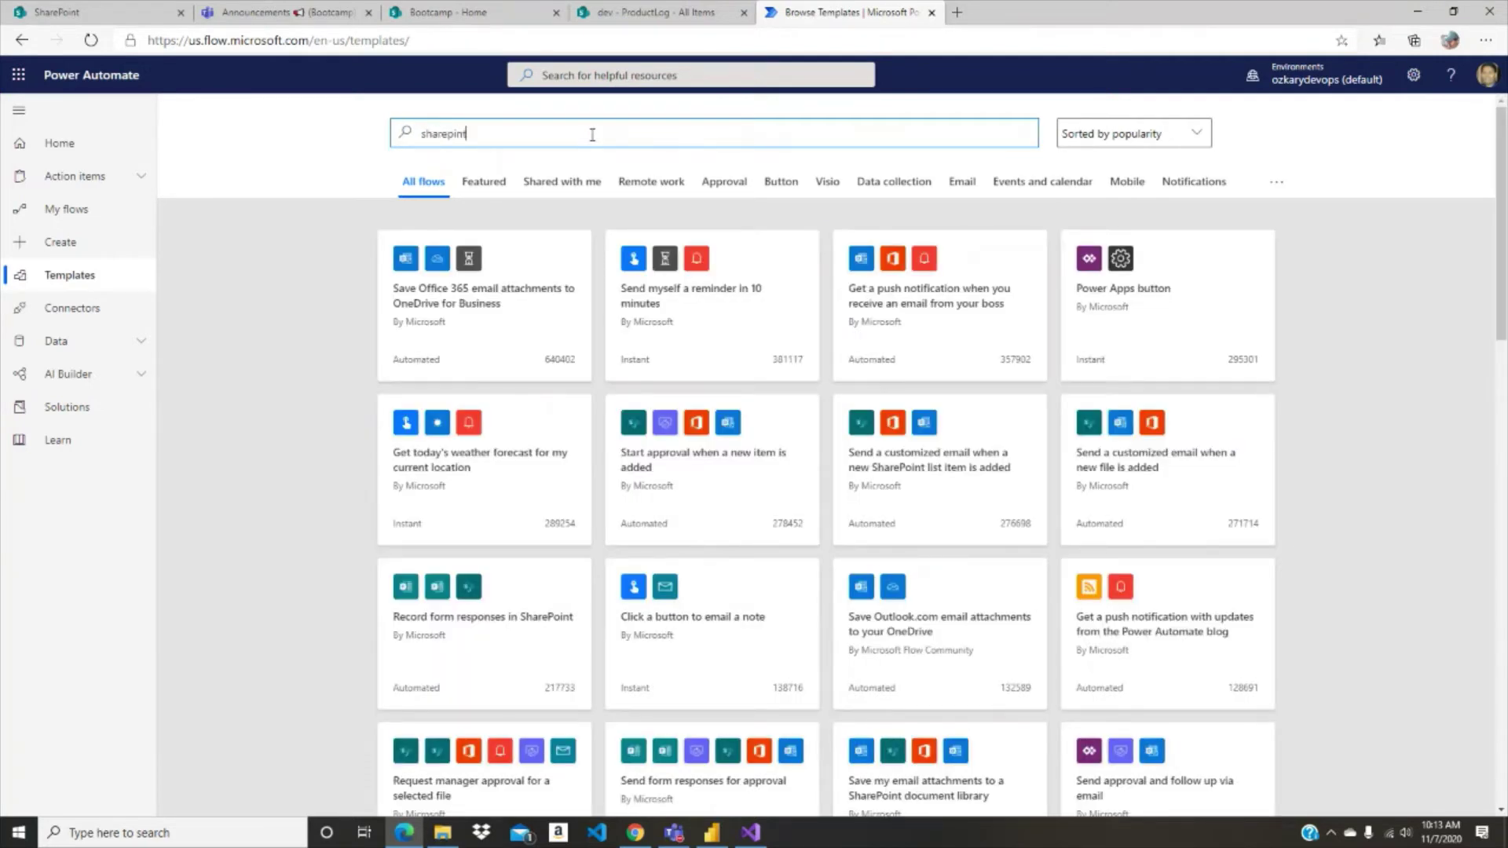
{"action": "key", "text": "BackSpace"}
{"action": "type", "text": "ot"}
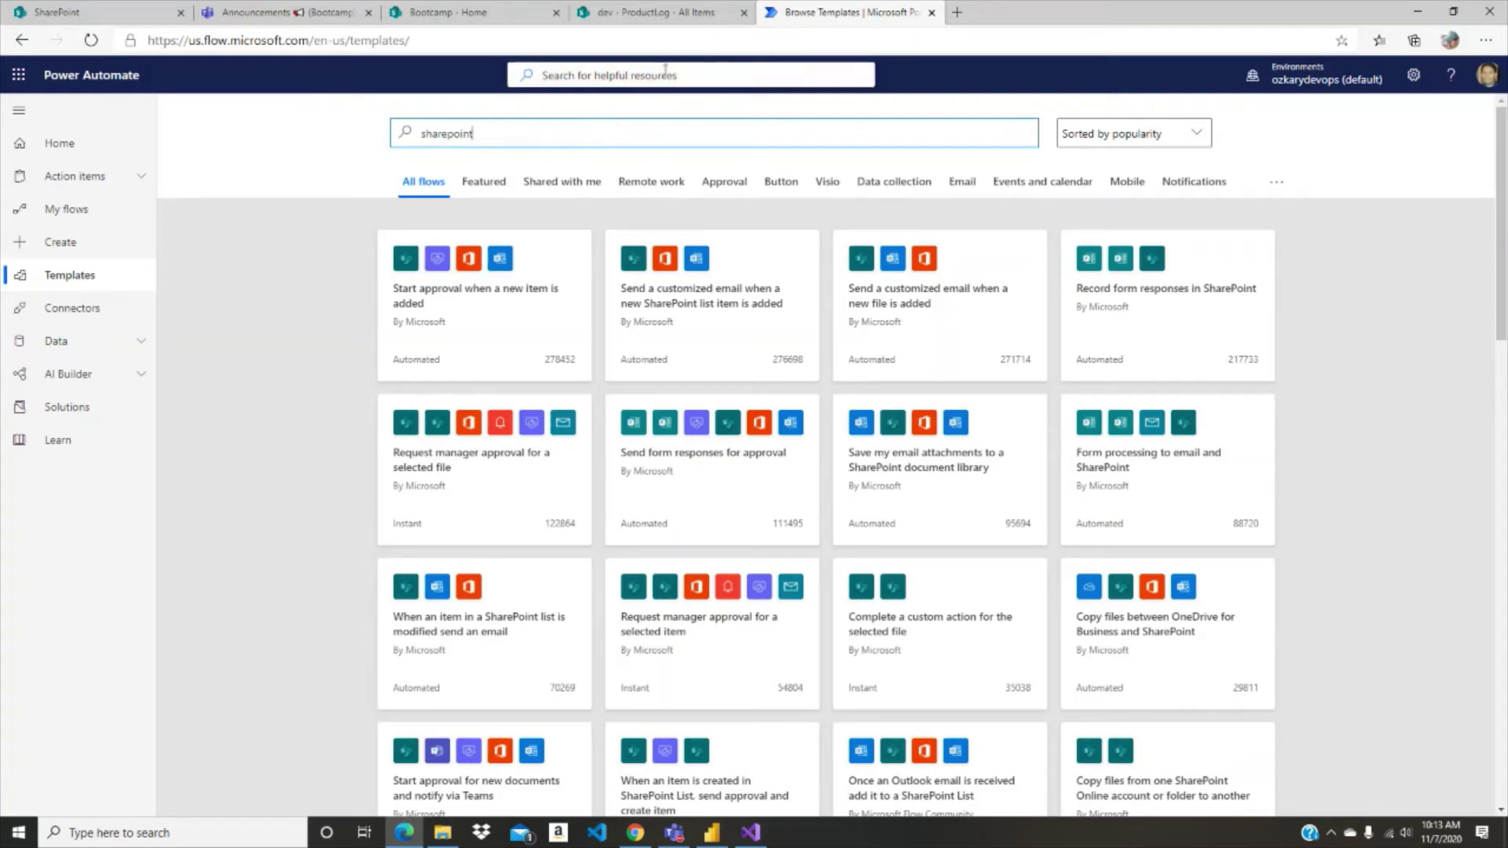
Step: Start a flow for the SharePoint ProductLog list from the template "When a new item is added in SharePoint, complete a custom action"
{"action": "left_click", "coordinate": [651, 24]}
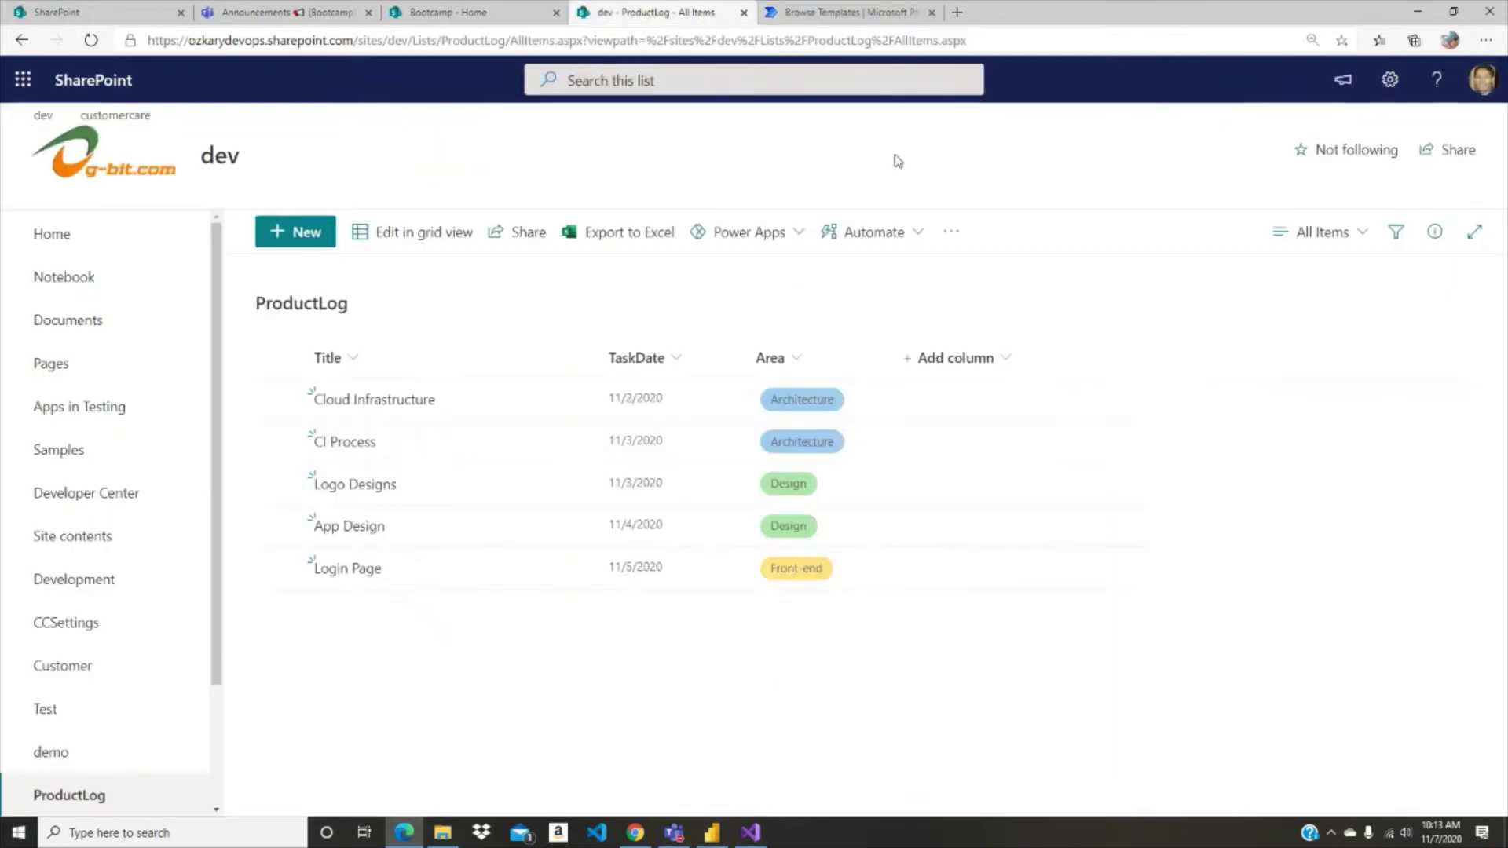
{"action": "left_click", "coordinate": [917, 237]}
{"action": "mouse_move", "coordinate": [903, 308]}
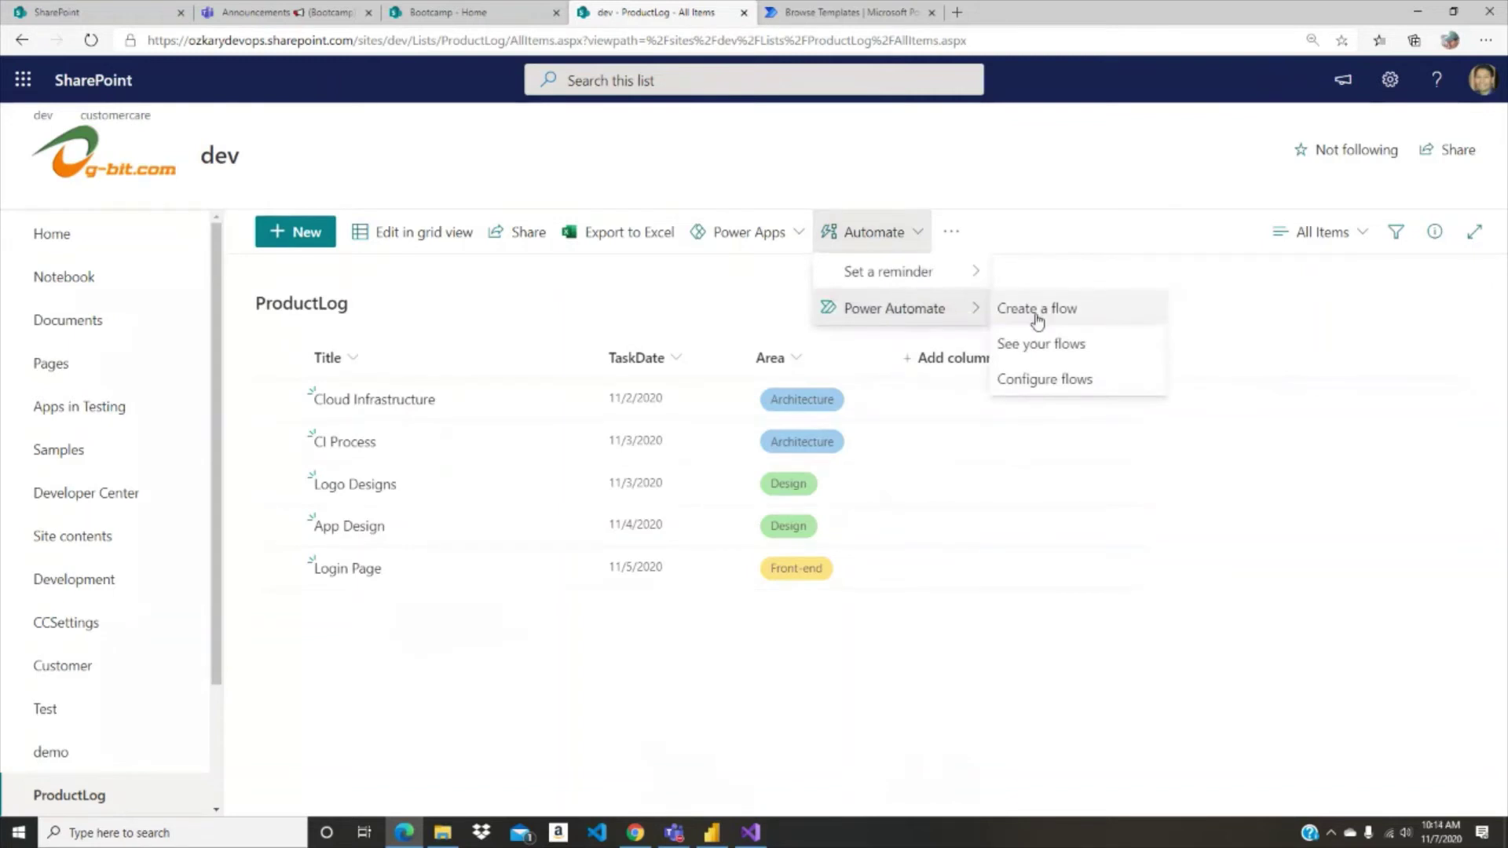
{"action": "left_click", "coordinate": [1037, 311]}
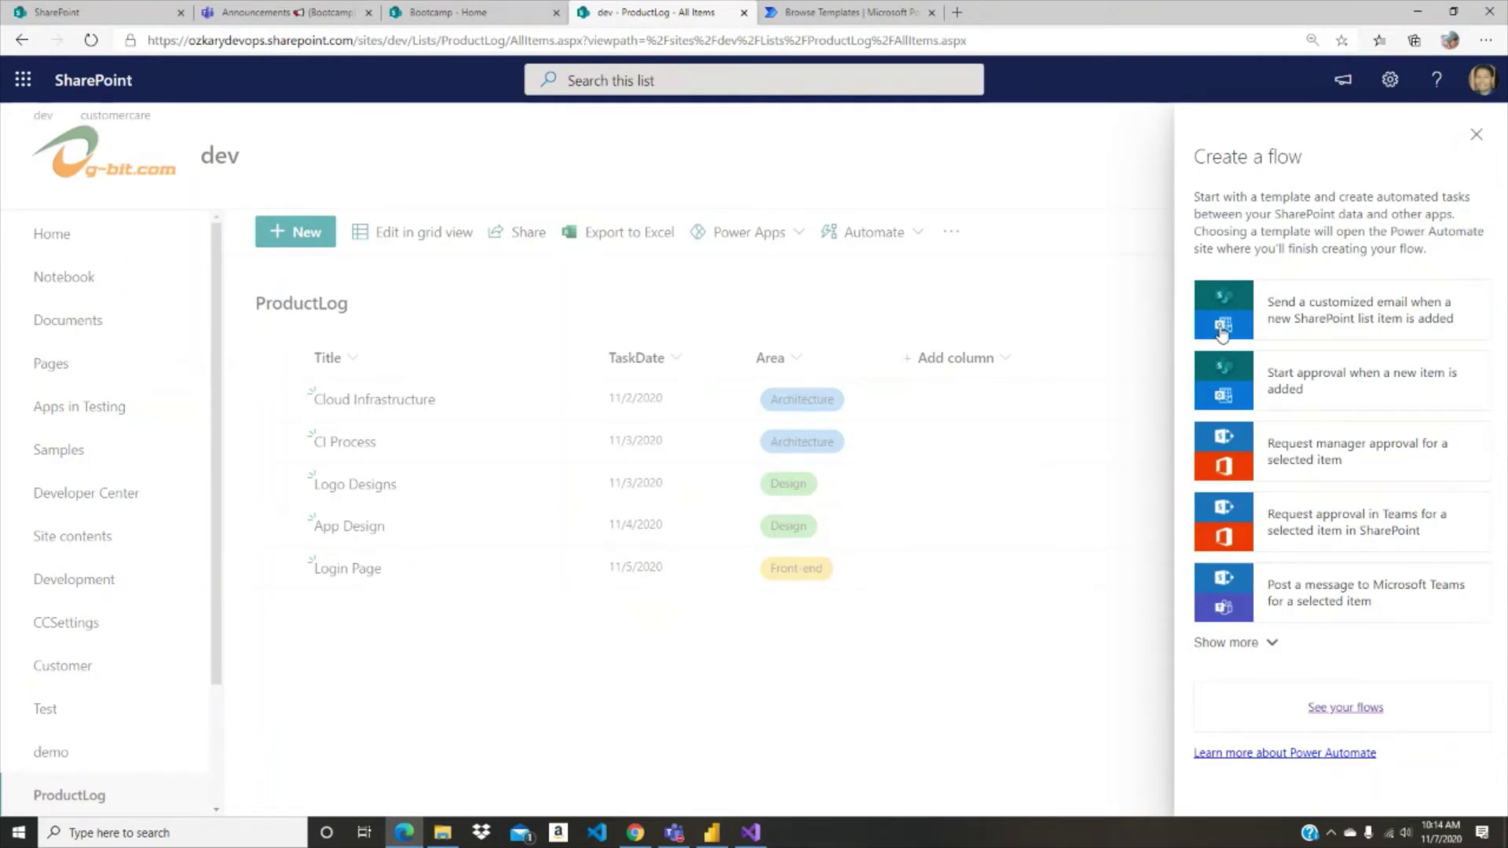
{"action": "scroll", "coordinate": [1451, 381], "scroll_direction": "down", "scroll_amount": 4}
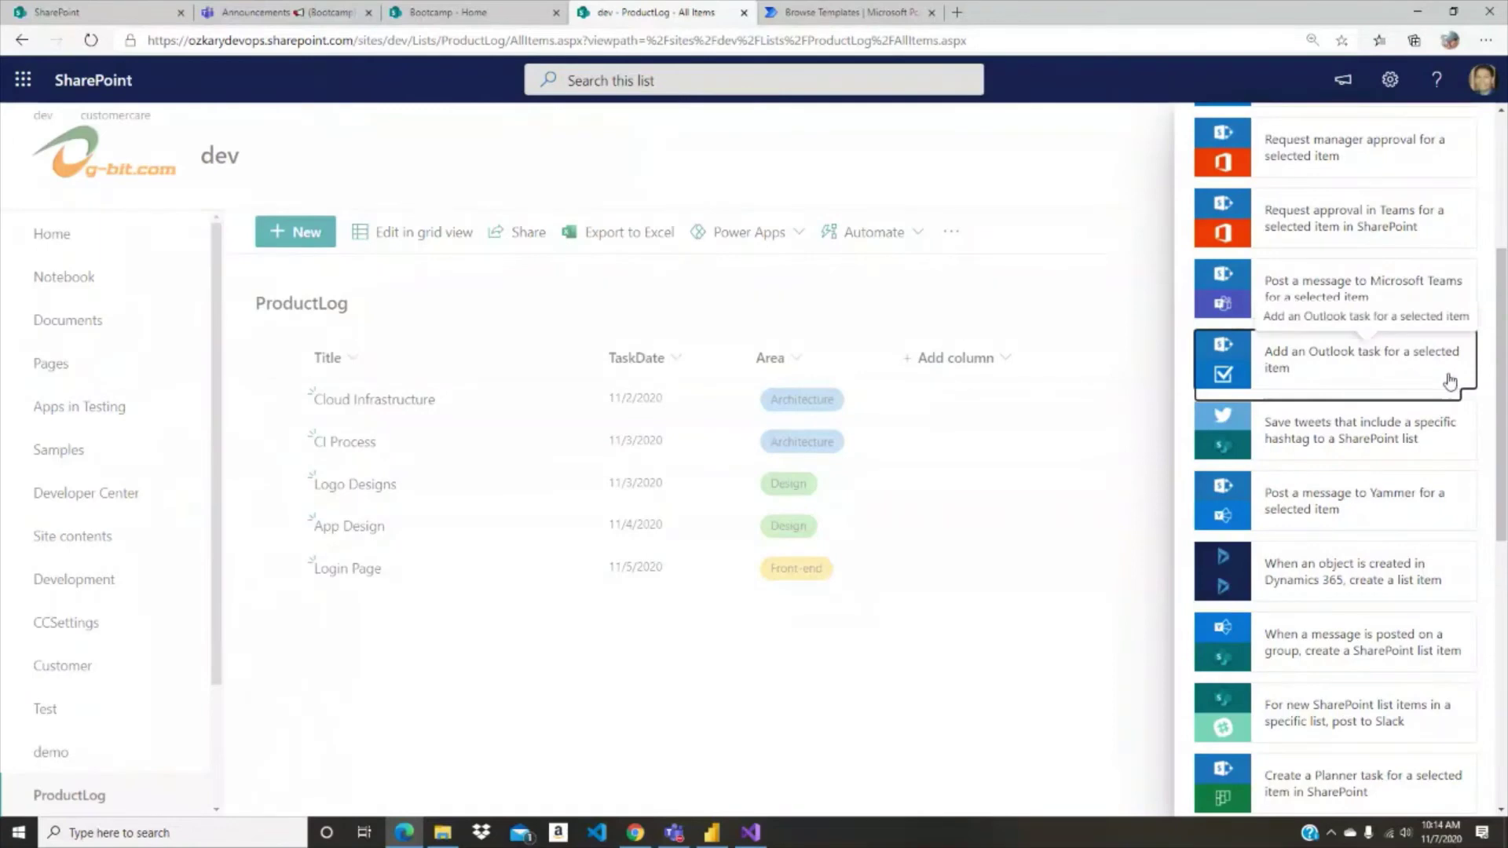
{"action": "scroll", "coordinate": [1449, 379], "scroll_direction": "down", "scroll_amount": 3}
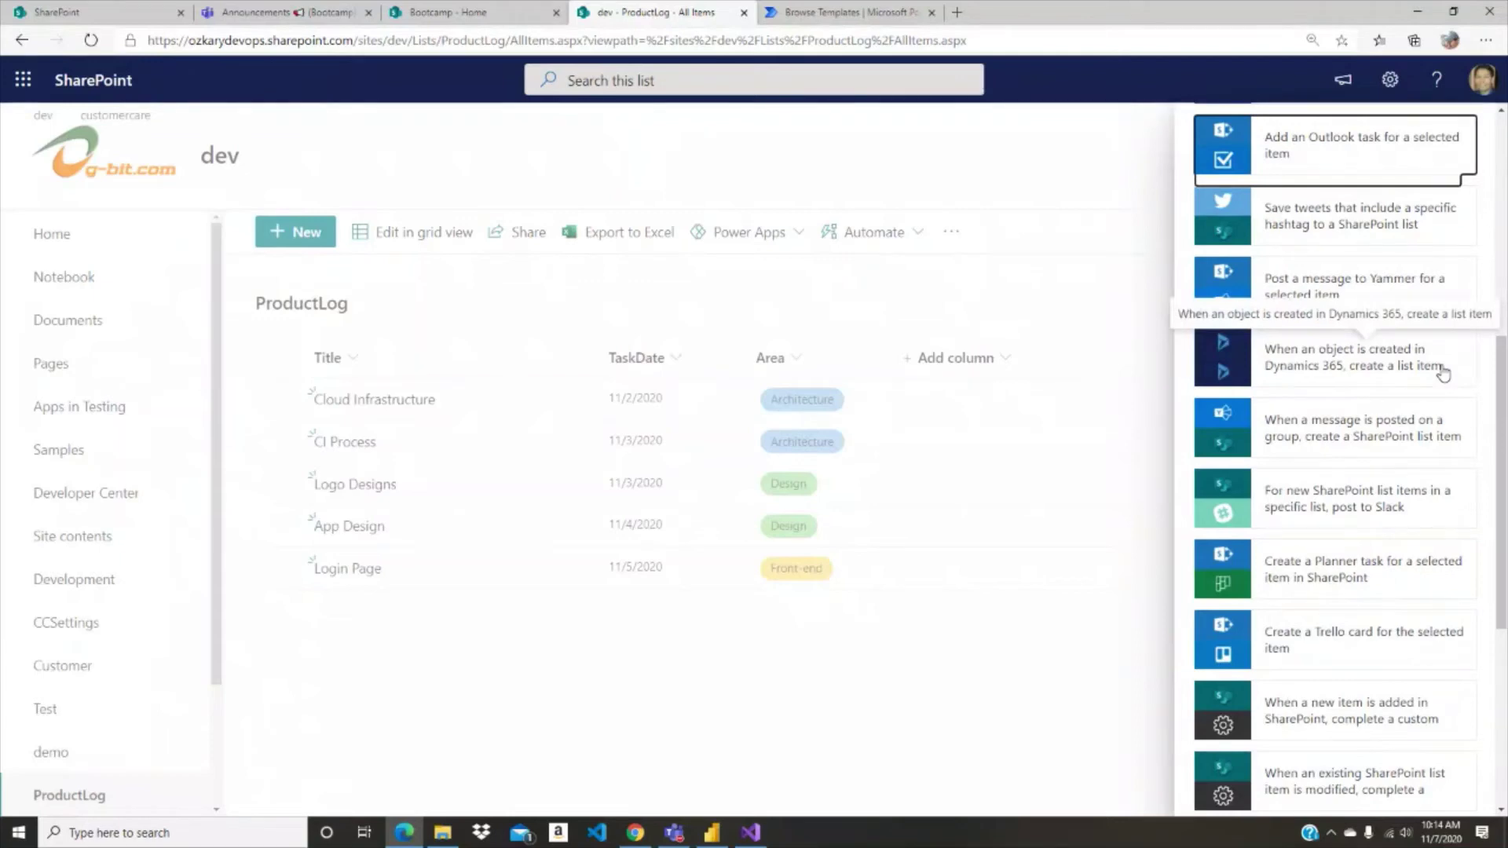
{"action": "scroll", "coordinate": [1444, 374], "scroll_direction": "down", "scroll_amount": 3}
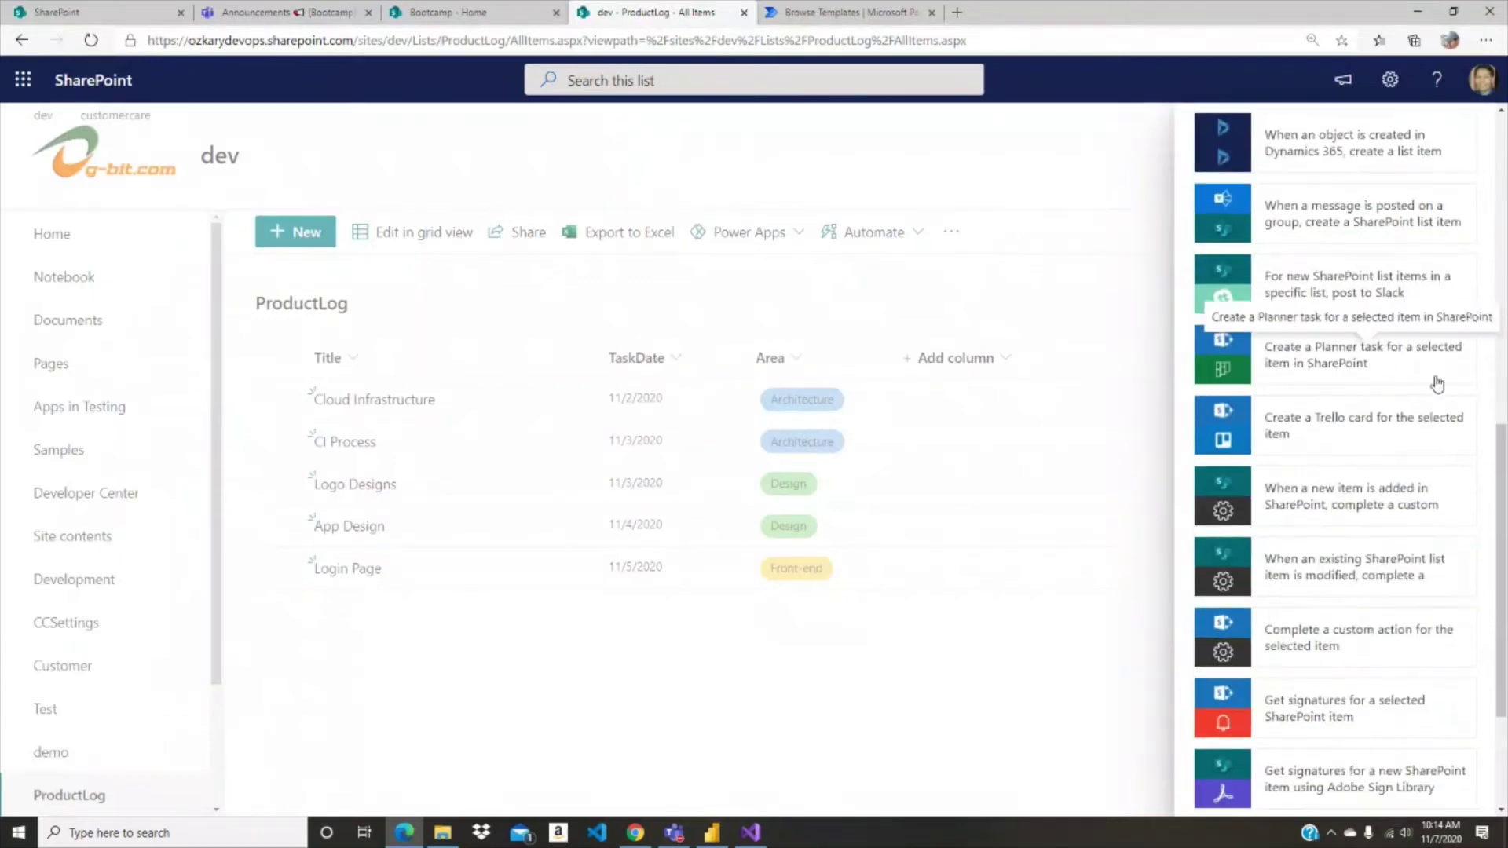
{"action": "left_click", "coordinate": [1356, 512]}
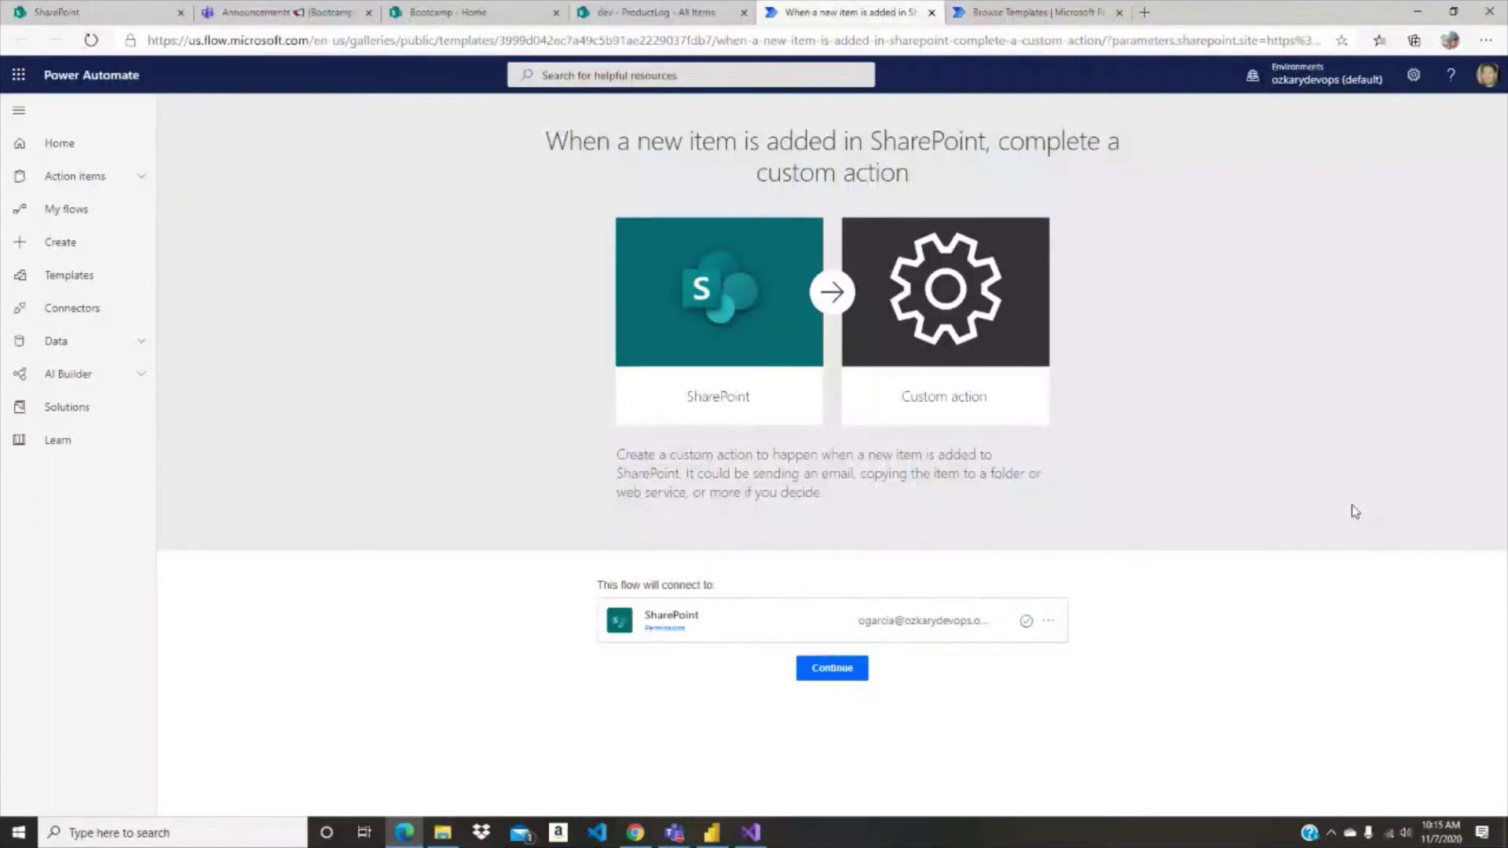
{"action": "left_click", "coordinate": [828, 670]}
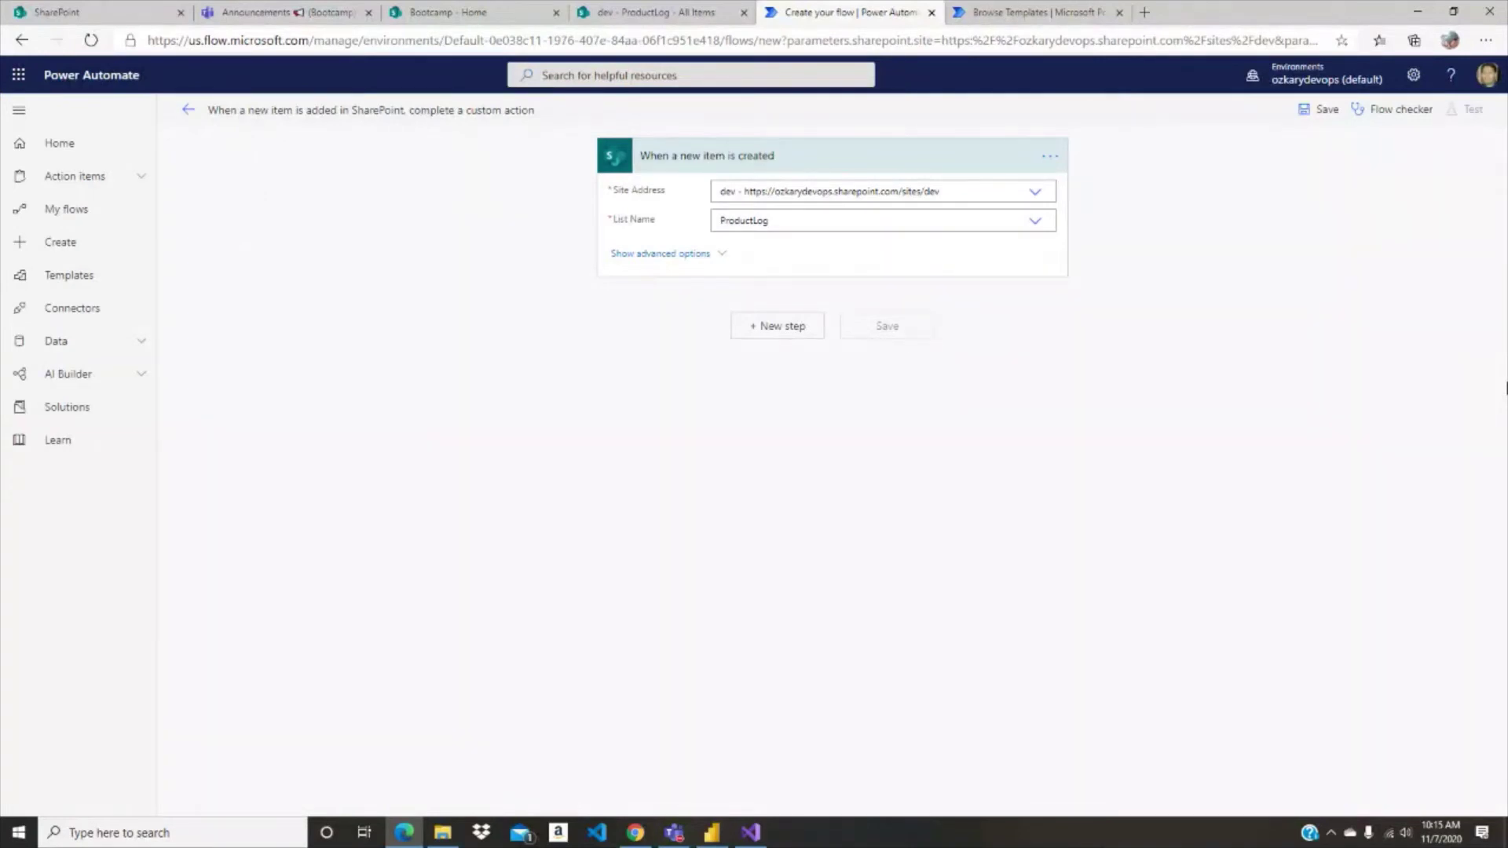
Step: Limit the columns of the "When a new item is created" trigger to the All Items view
{"action": "left_click", "coordinate": [1485, 40]}
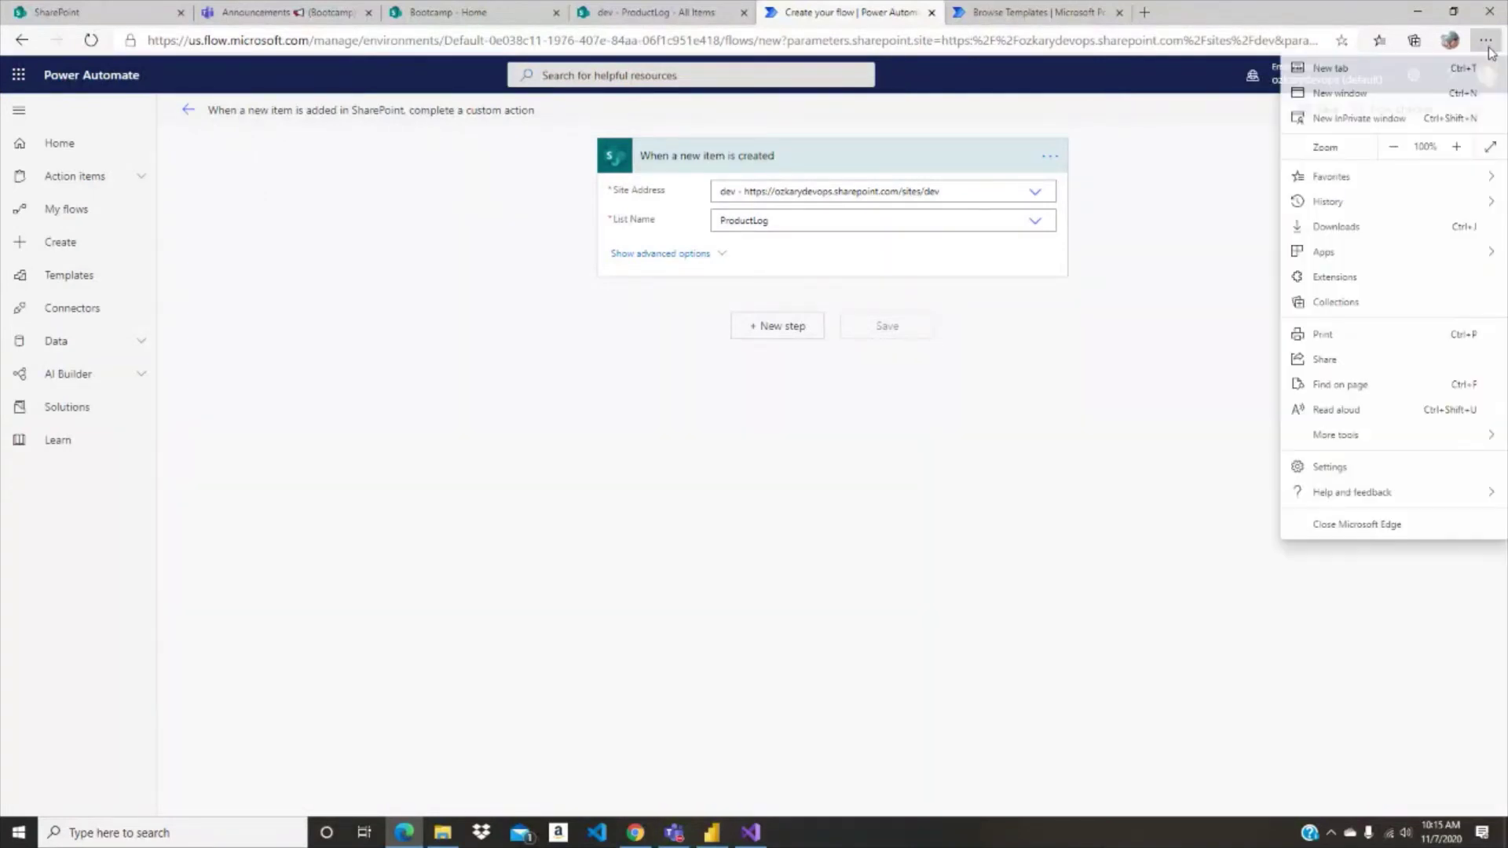
{"action": "left_click", "coordinate": [1456, 147]}
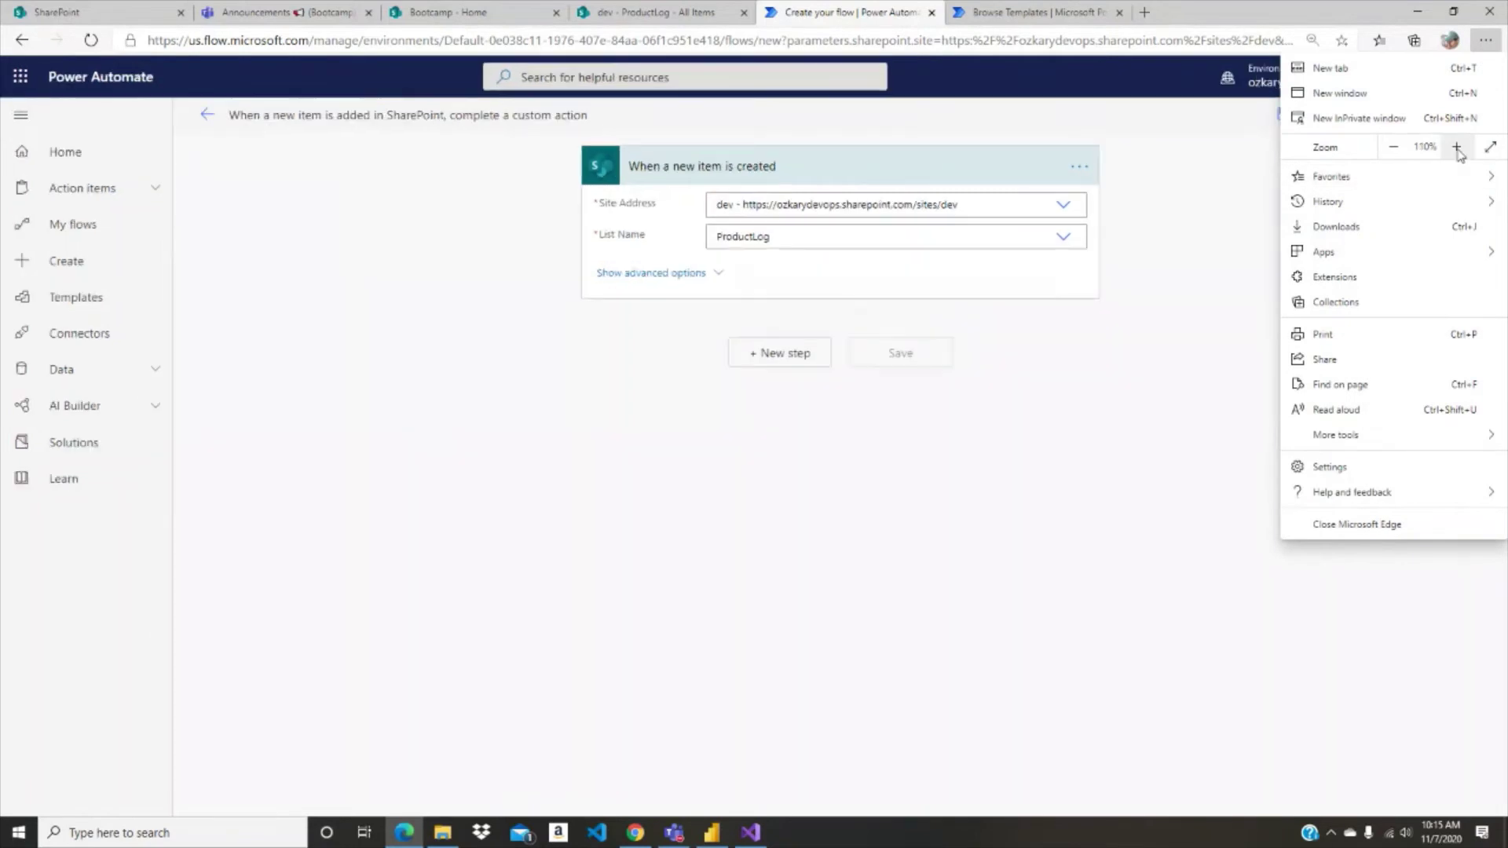
{"action": "left_click", "coordinate": [1457, 147]}
{"action": "left_click", "coordinate": [1456, 147]}
{"action": "left_click", "coordinate": [1117, 397]}
{"action": "left_click", "coordinate": [1113, 260]}
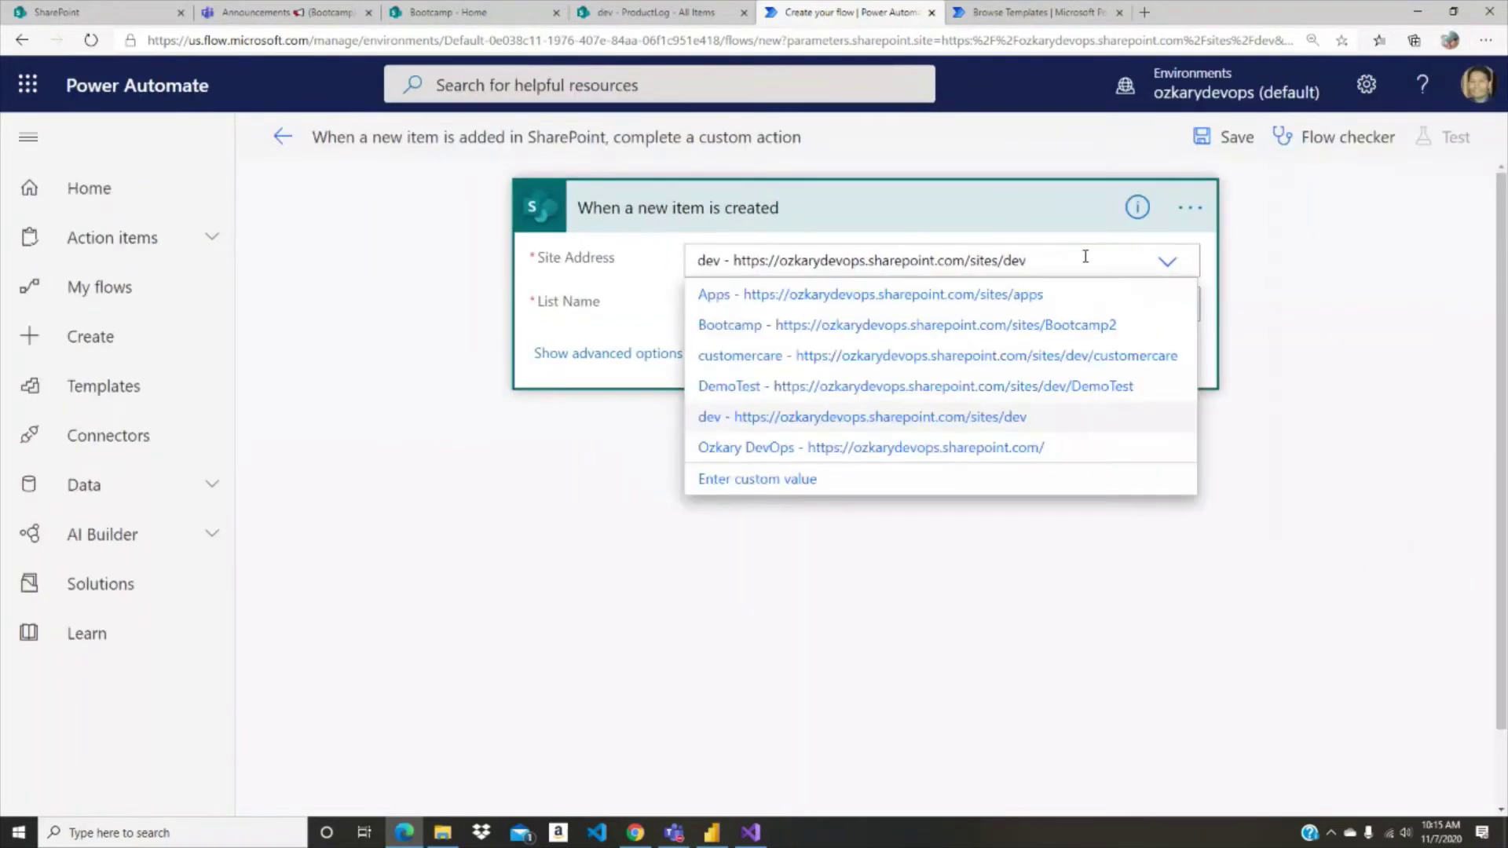
{"action": "left_click", "coordinate": [1276, 294]}
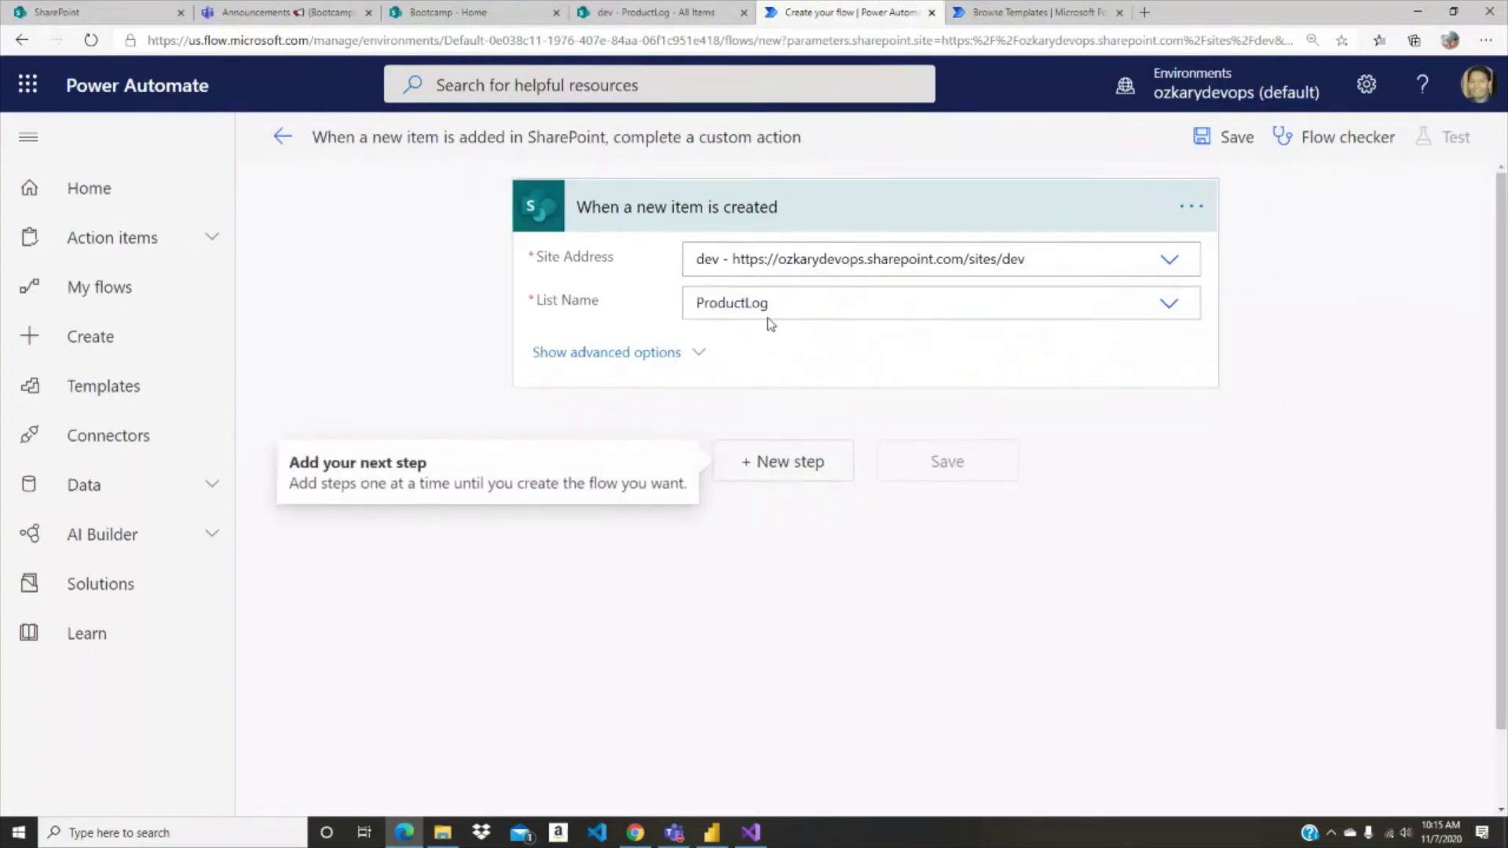
{"action": "left_click", "coordinate": [699, 358]}
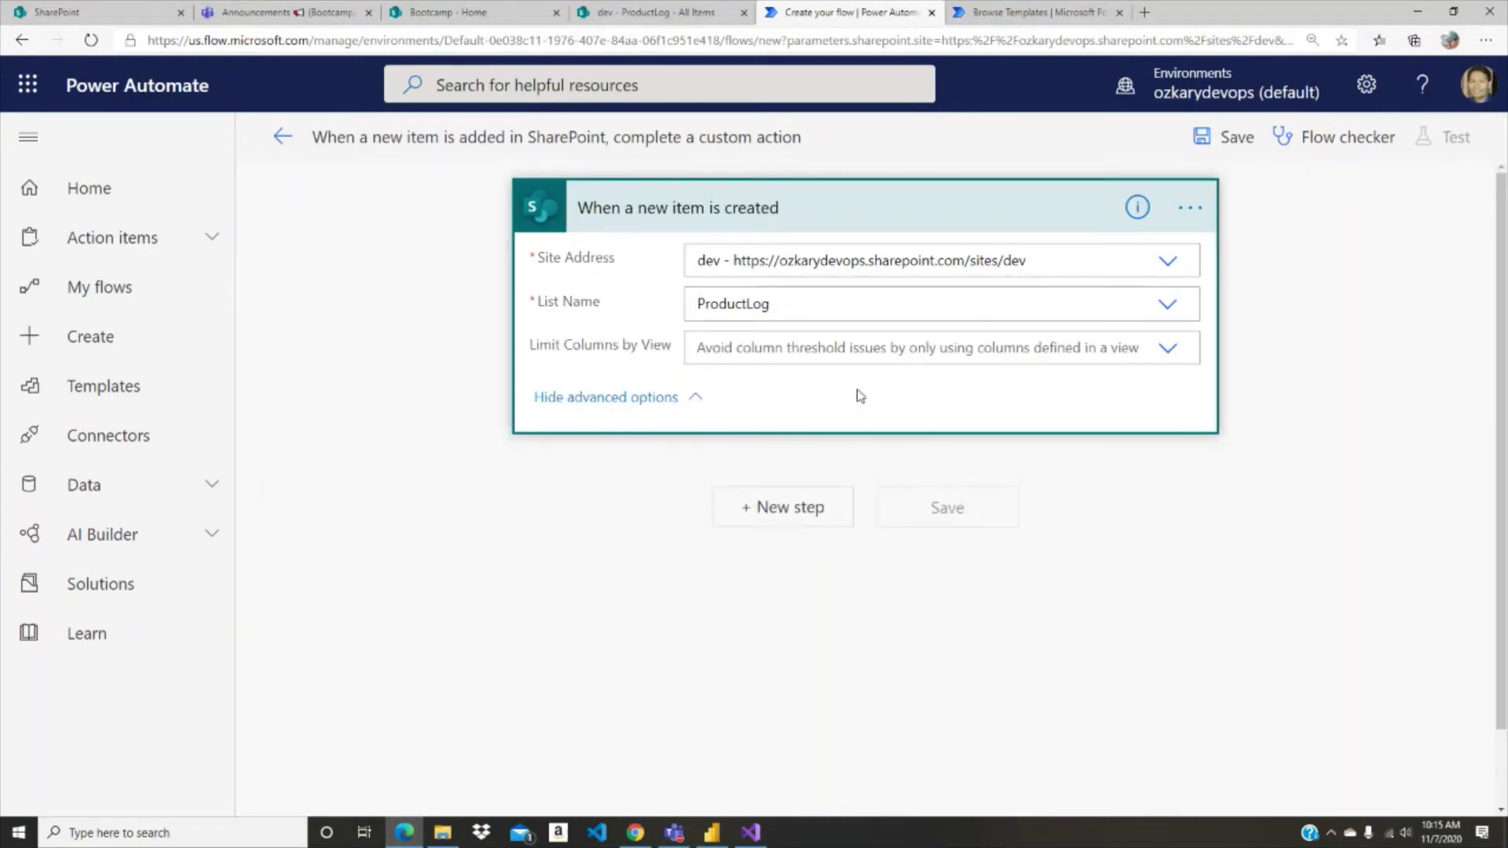
{"action": "left_click", "coordinate": [1167, 348]}
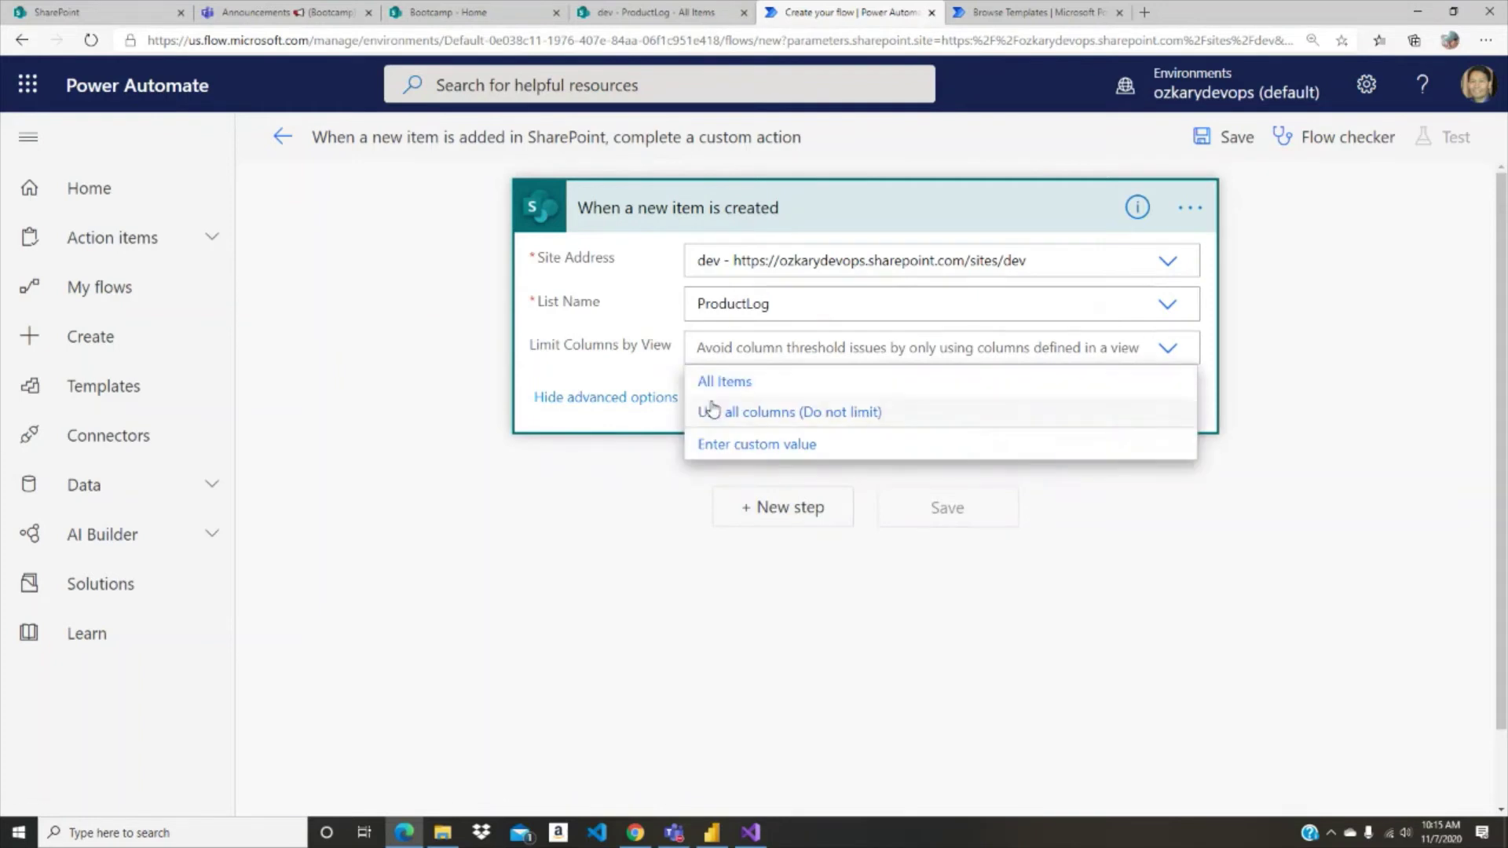
{"action": "left_click", "coordinate": [769, 393]}
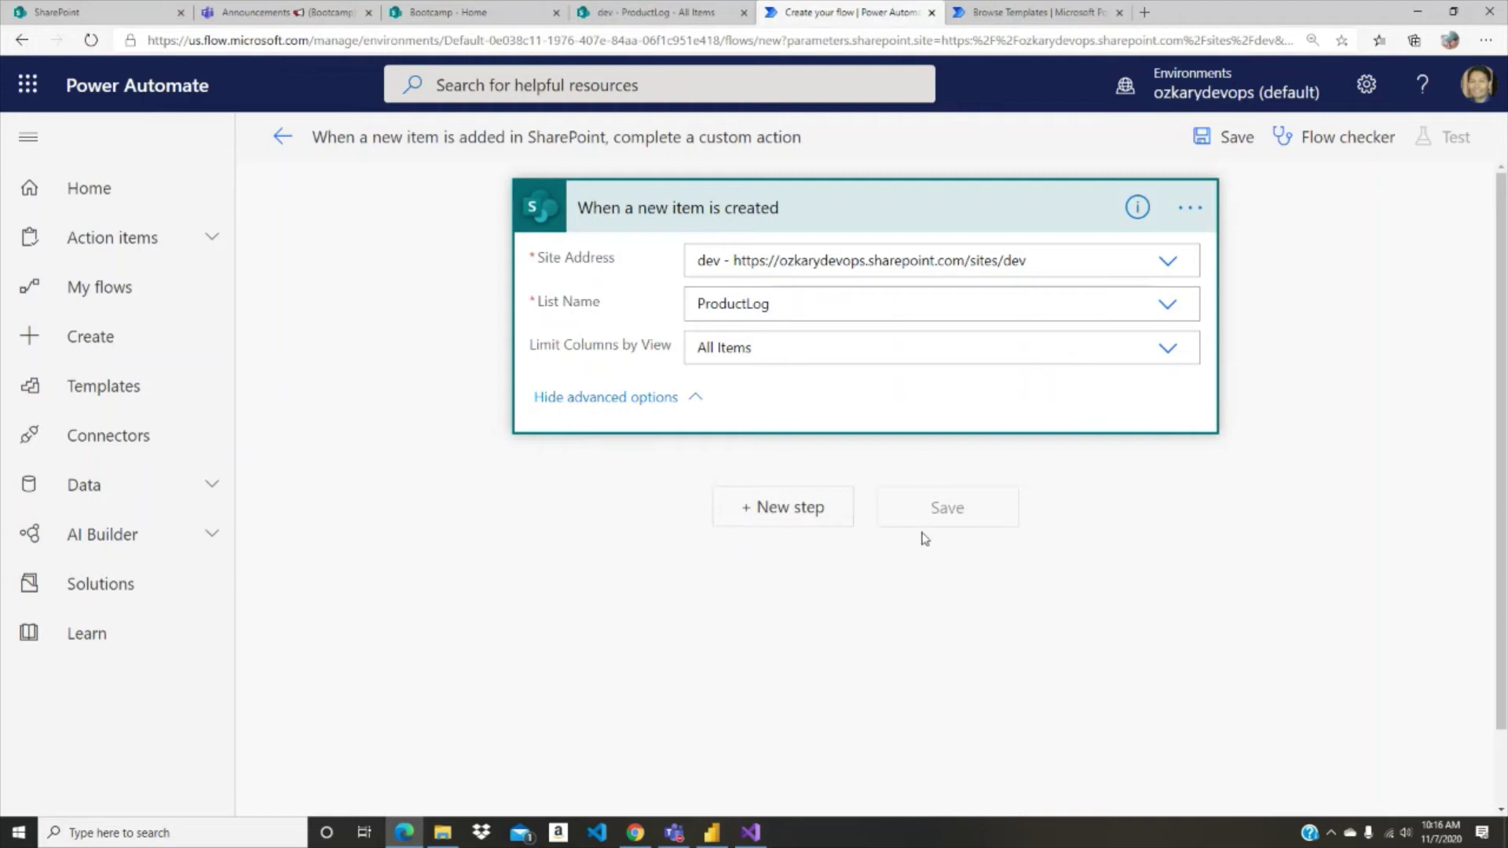
Step: Add the Microsoft Teams action "Post a message (V3)" as a new step after the trigger
{"action": "left_click", "coordinate": [825, 507]}
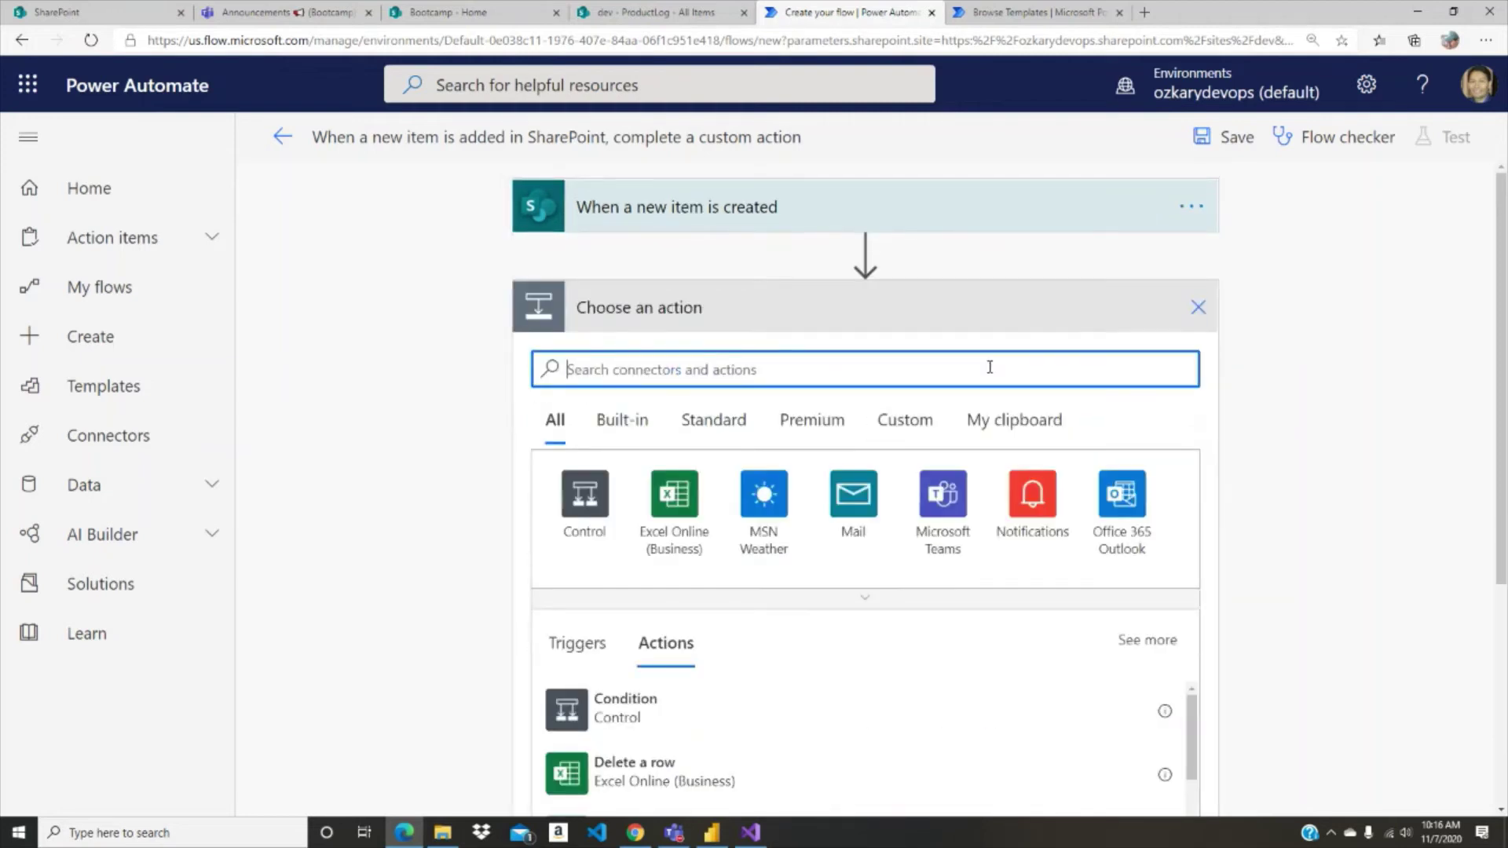
{"action": "scroll", "coordinate": [989, 367], "scroll_direction": "down", "scroll_amount": 3}
{"action": "scroll", "coordinate": [1060, 346], "scroll_direction": "up", "scroll_amount": 3}
{"action": "type", "text": "team"}
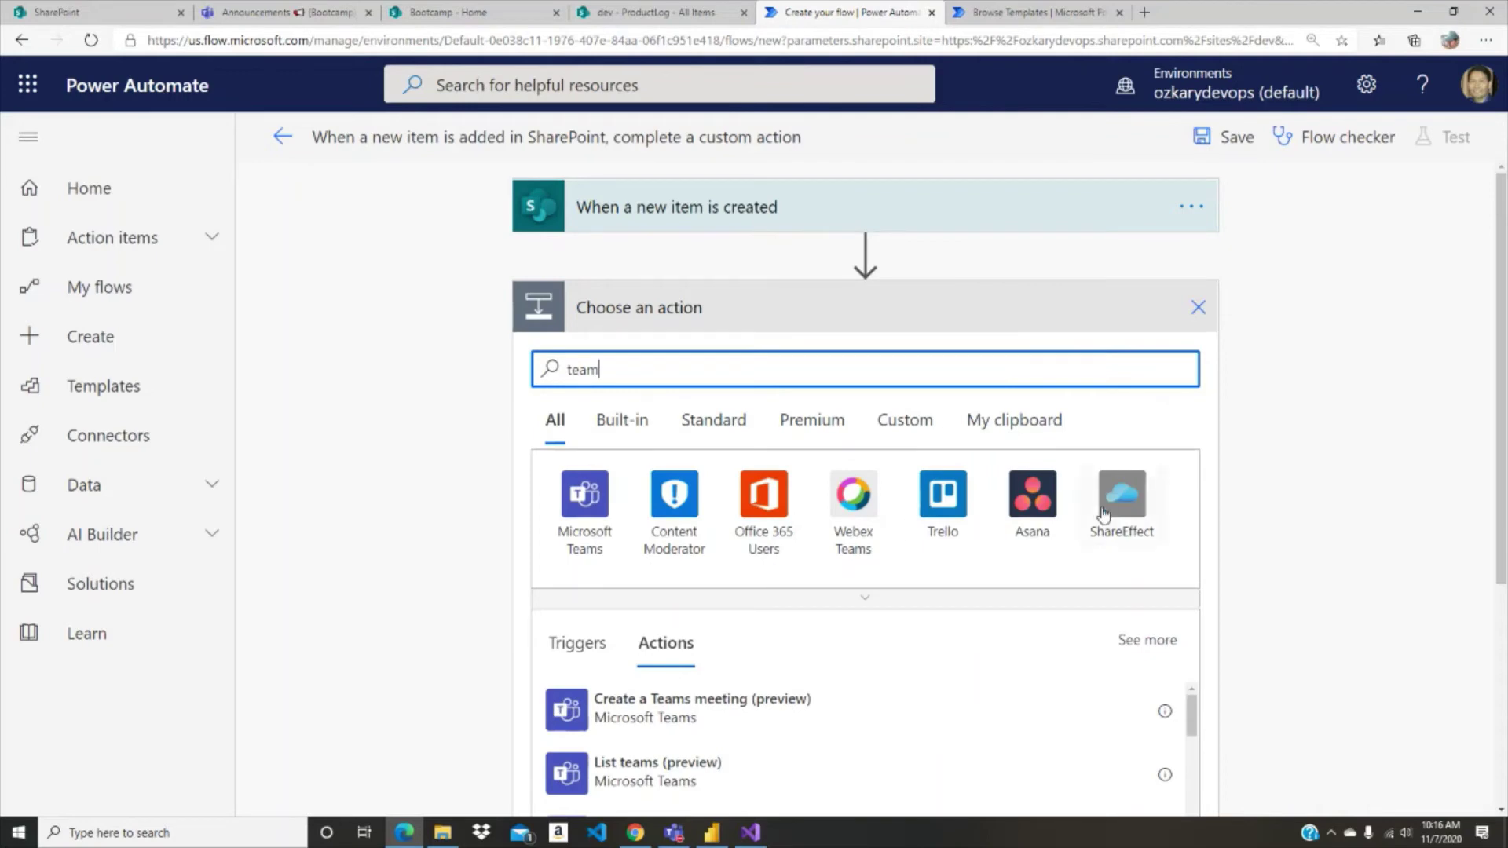
{"action": "left_click", "coordinate": [598, 503]}
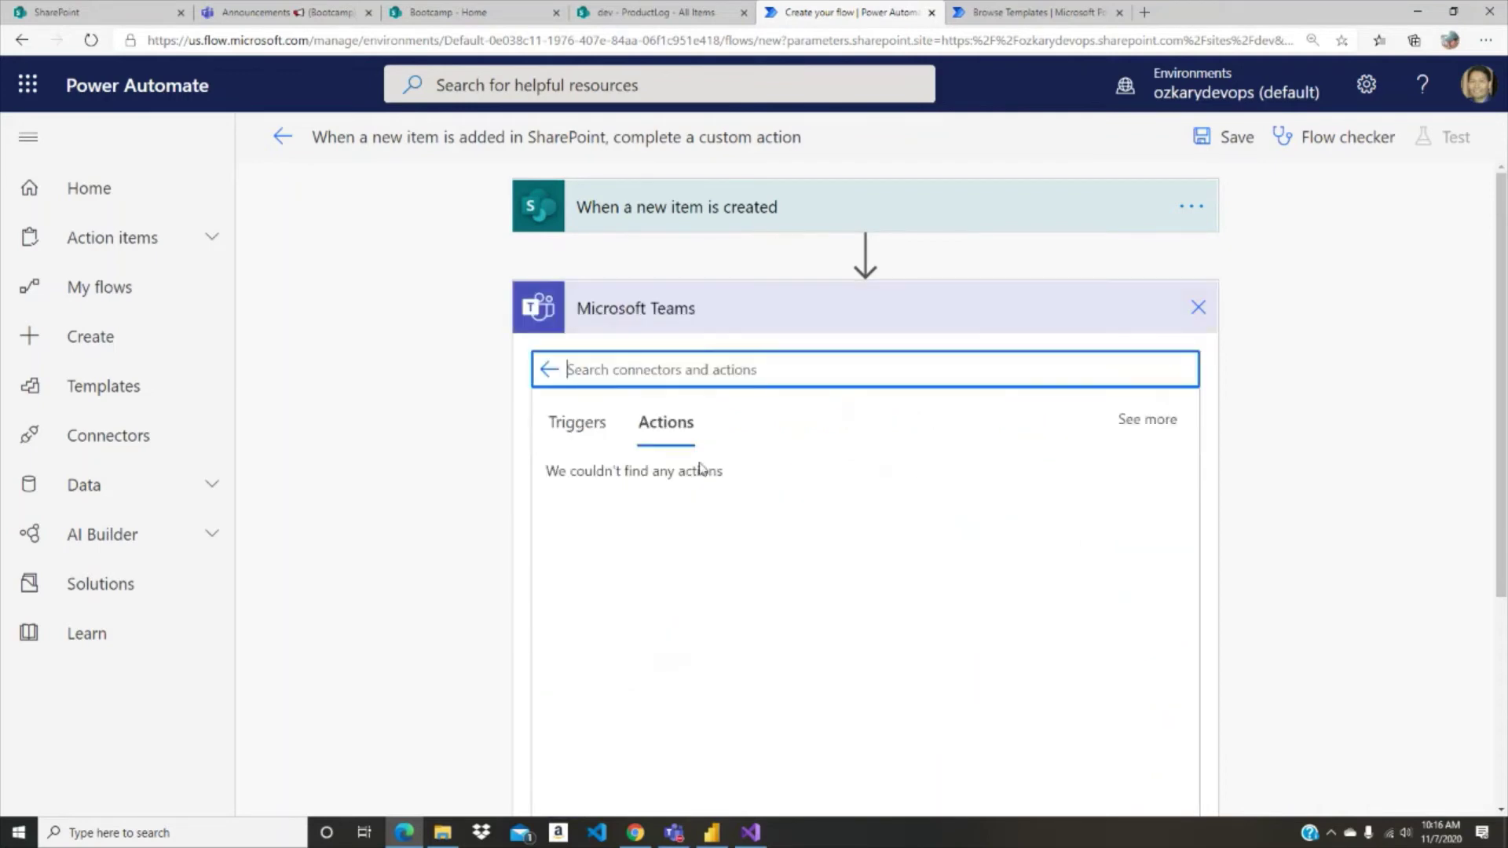
{"action": "scroll", "coordinate": [1219, 377], "scroll_direction": "down", "scroll_amount": 1}
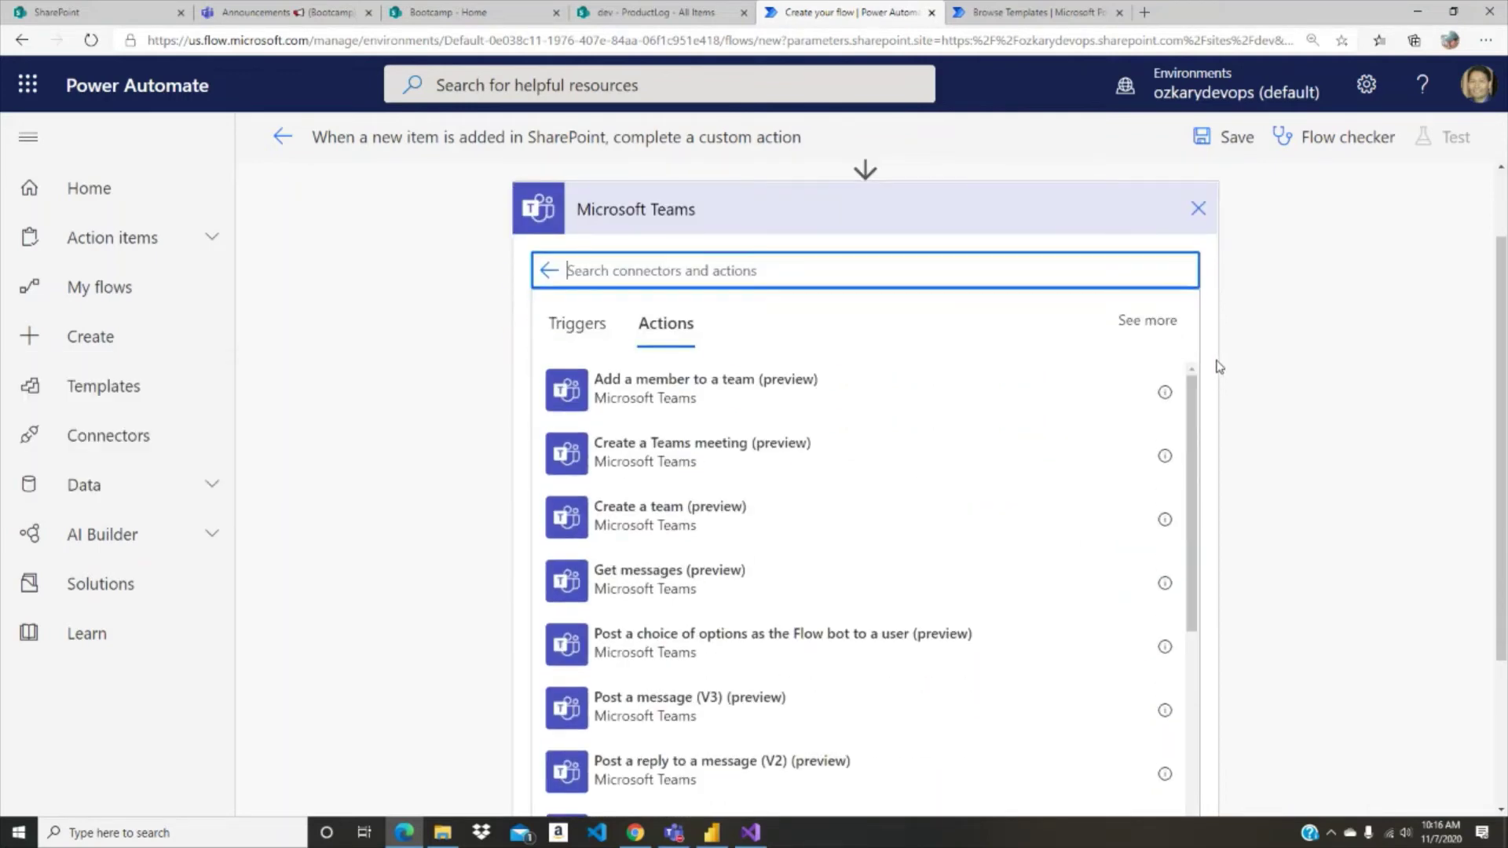
{"action": "scroll", "coordinate": [1220, 373], "scroll_direction": "down", "scroll_amount": 1}
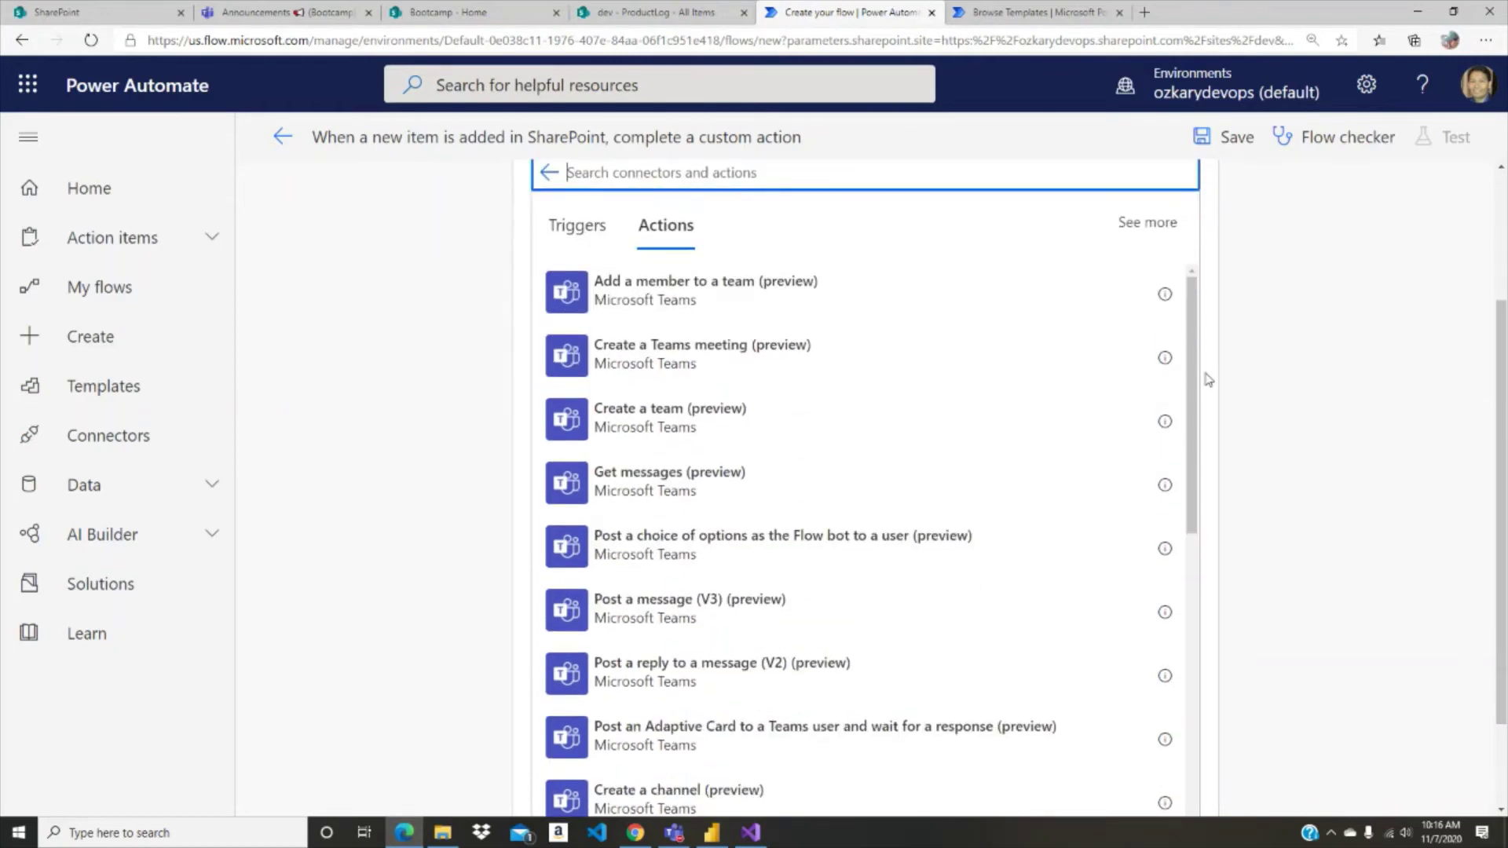
{"action": "scroll", "coordinate": [1214, 375], "scroll_direction": "down", "scroll_amount": 1}
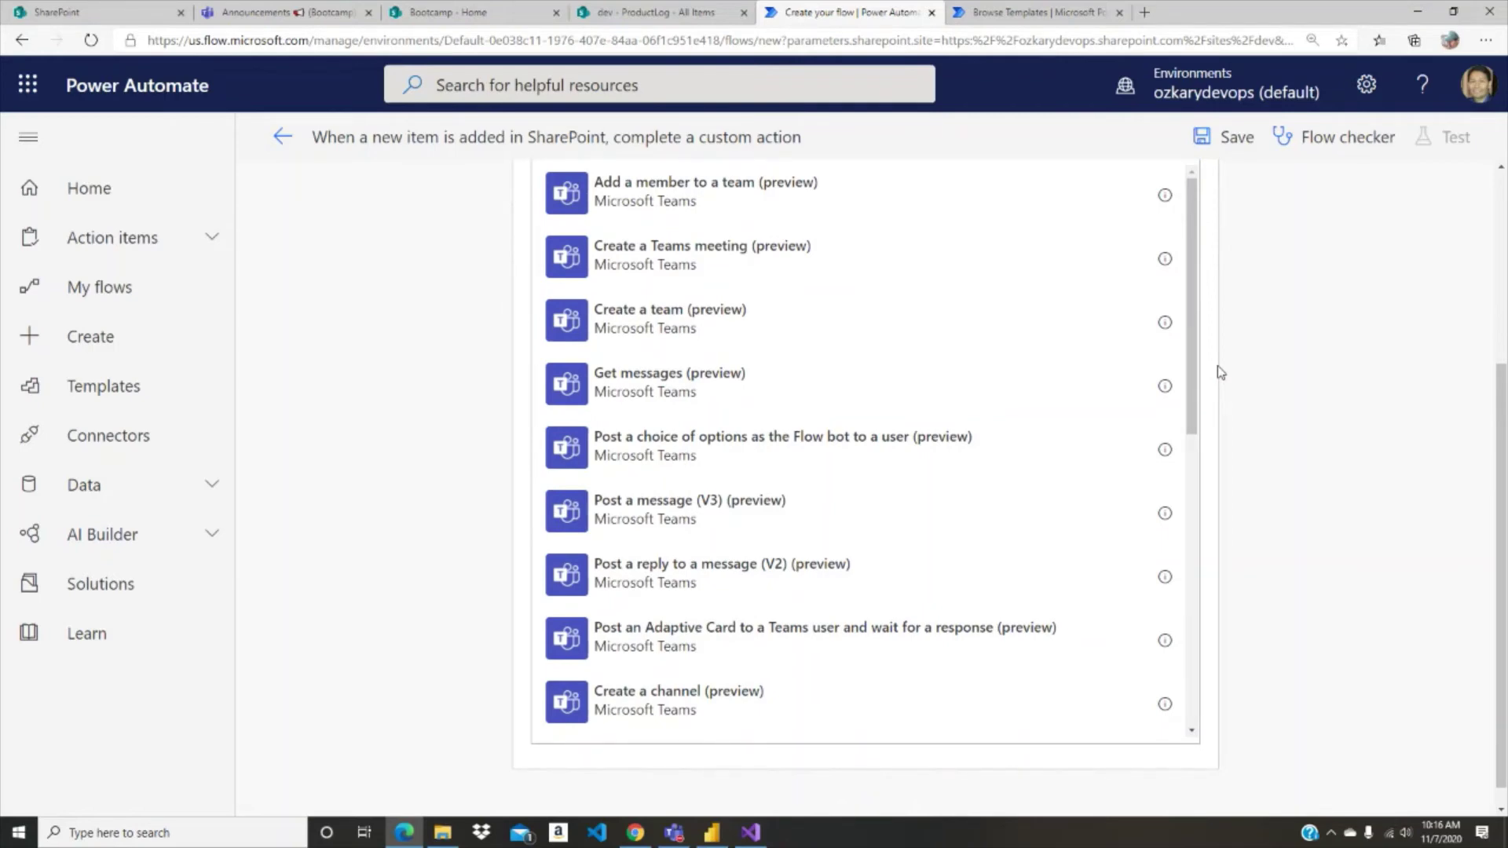
{"action": "scroll", "coordinate": [1219, 373], "scroll_direction": "up", "scroll_amount": 1}
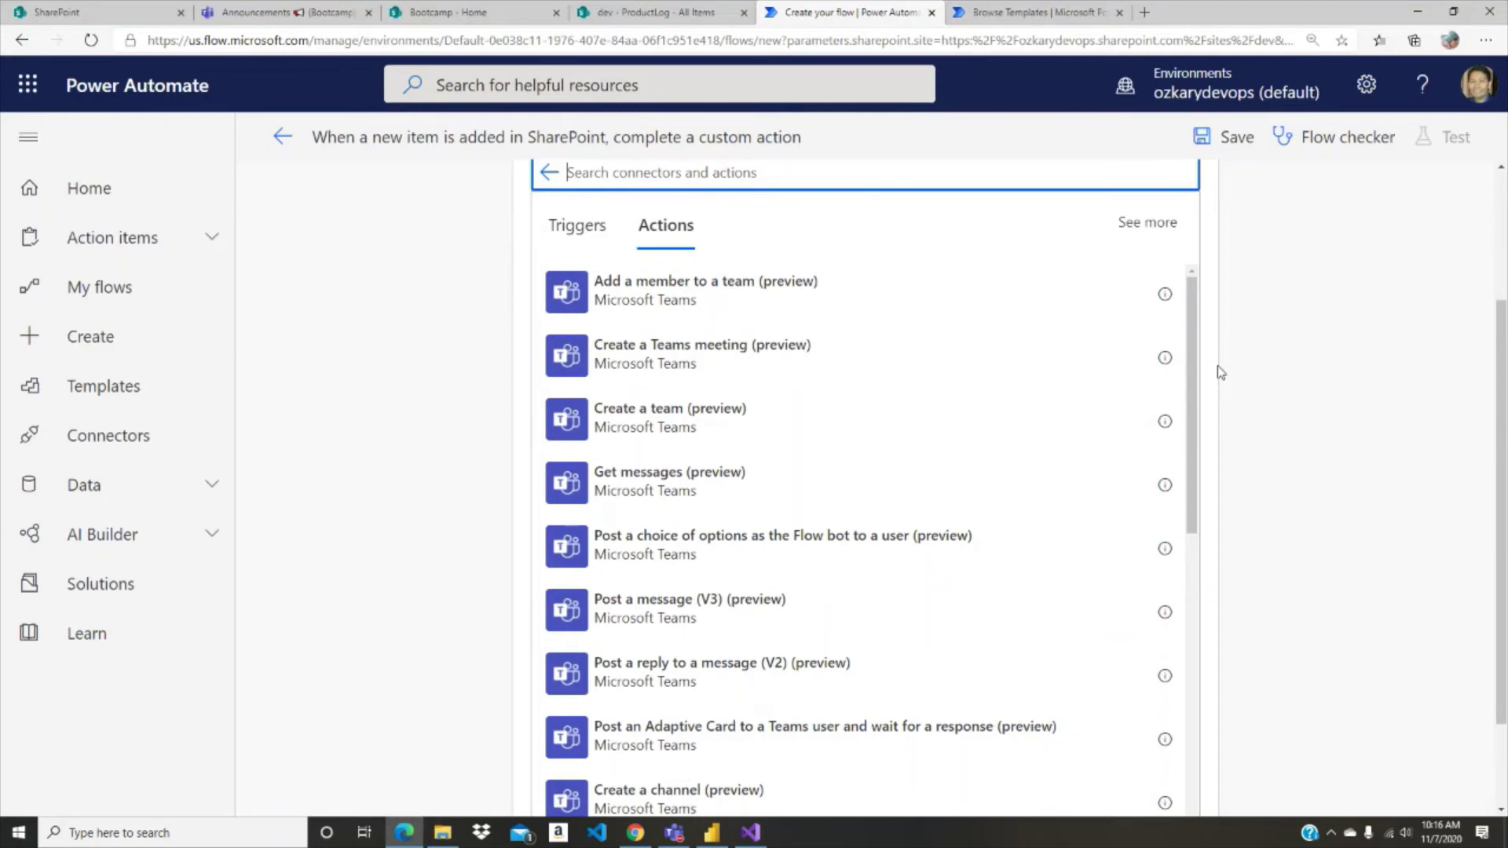
{"action": "scroll", "coordinate": [1226, 371], "scroll_direction": "down", "scroll_amount": 1}
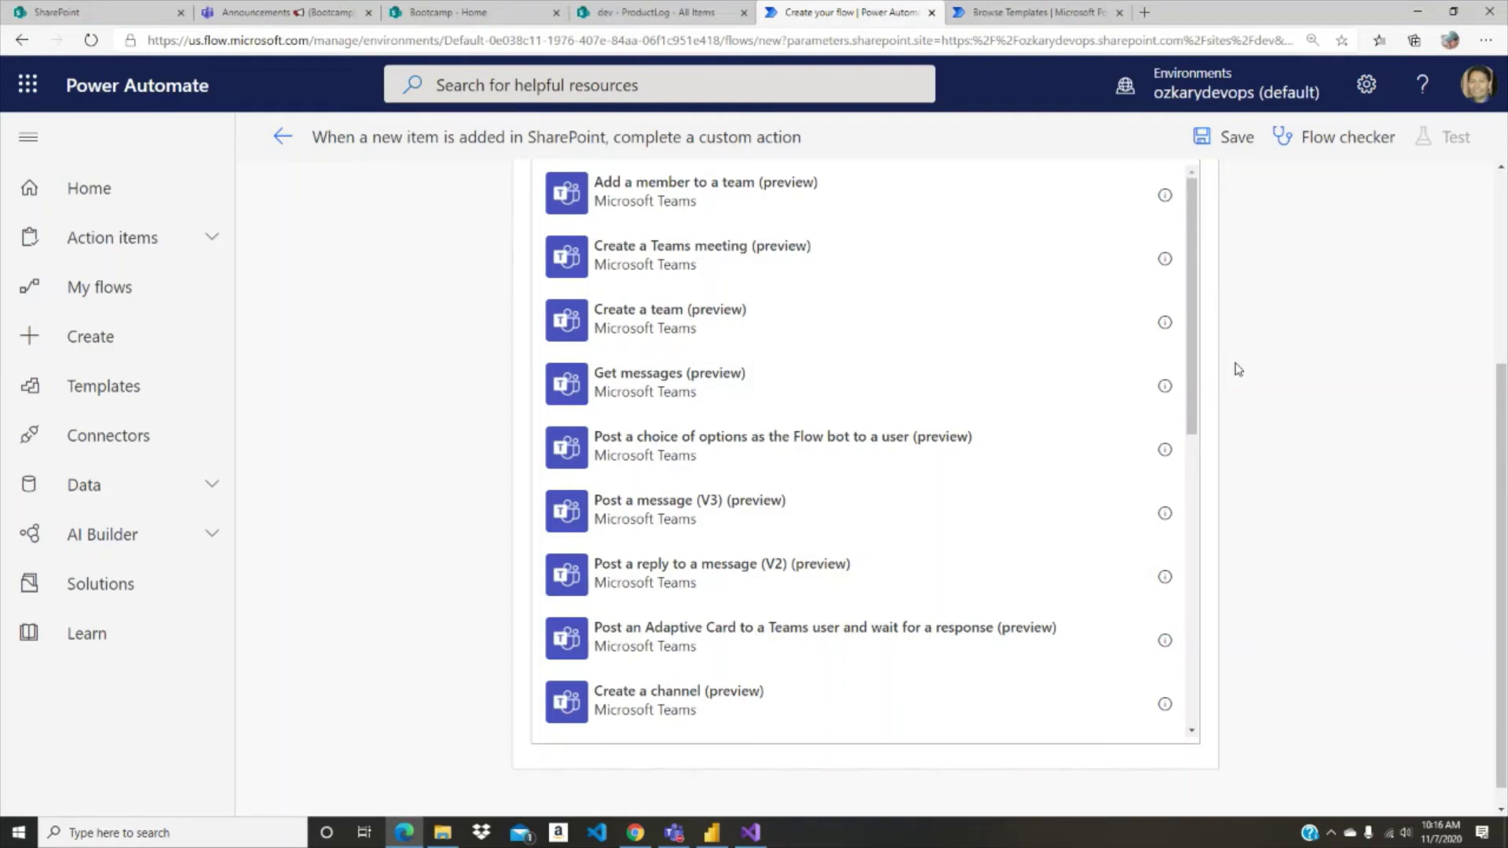
{"action": "left_click", "coordinate": [774, 526]}
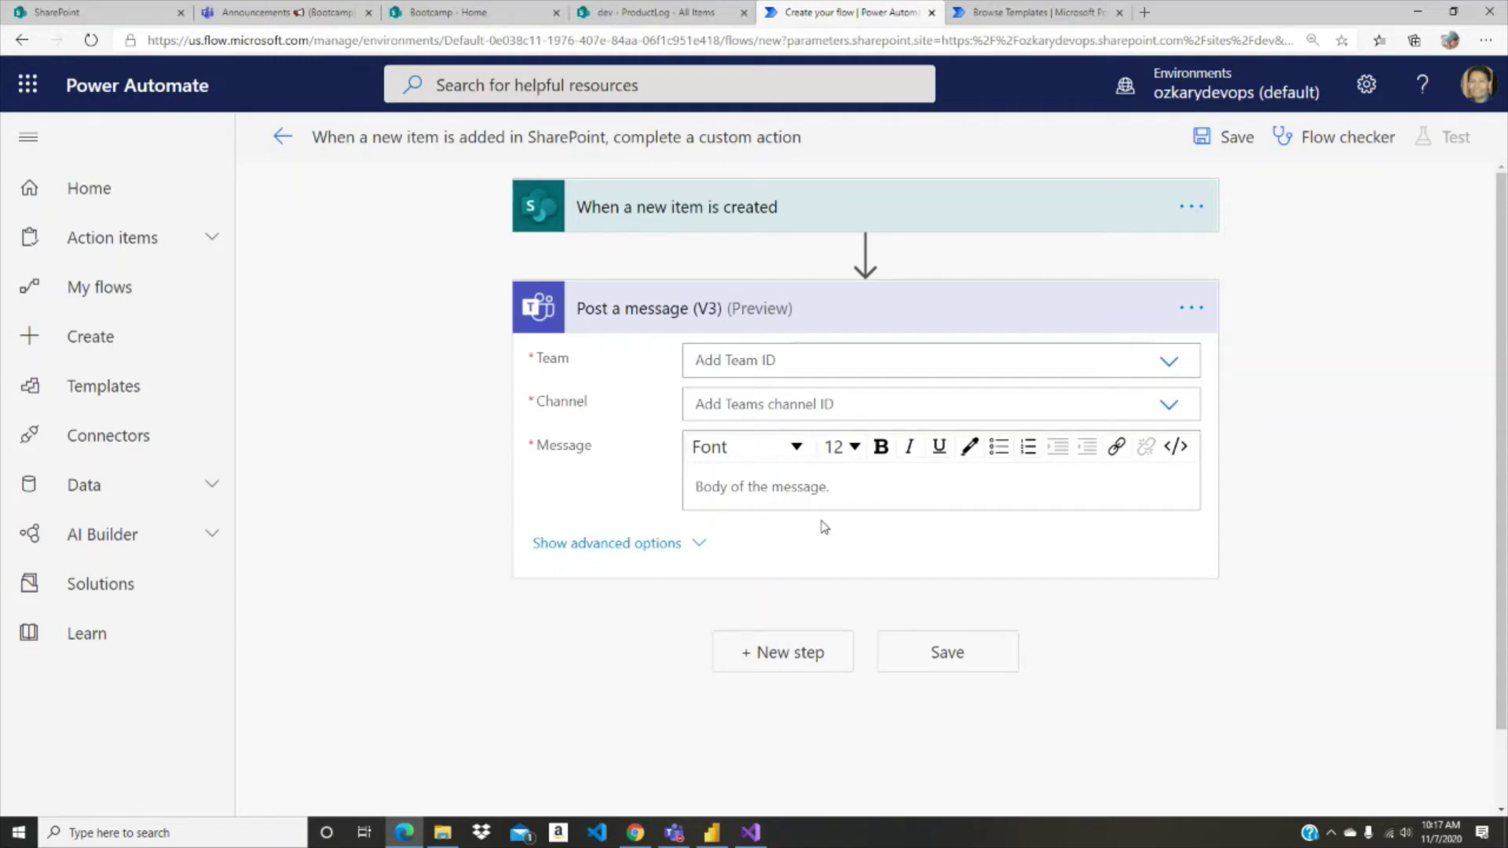
Step: Set the Teams message to post to the Bootcamp team's Announcements channel
{"action": "left_click", "coordinate": [1171, 364]}
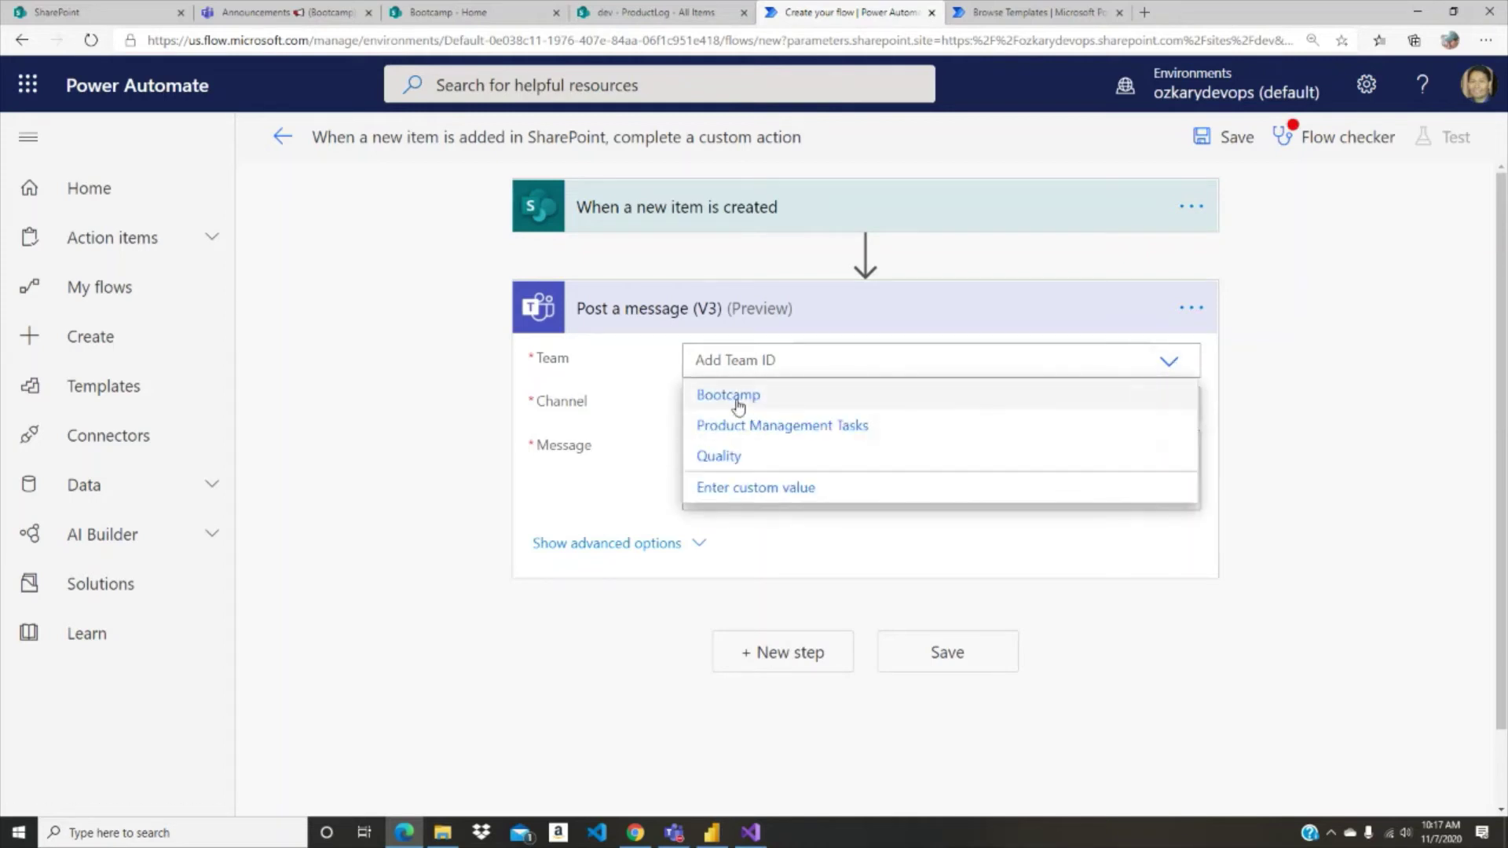
{"action": "left_click", "coordinate": [737, 399]}
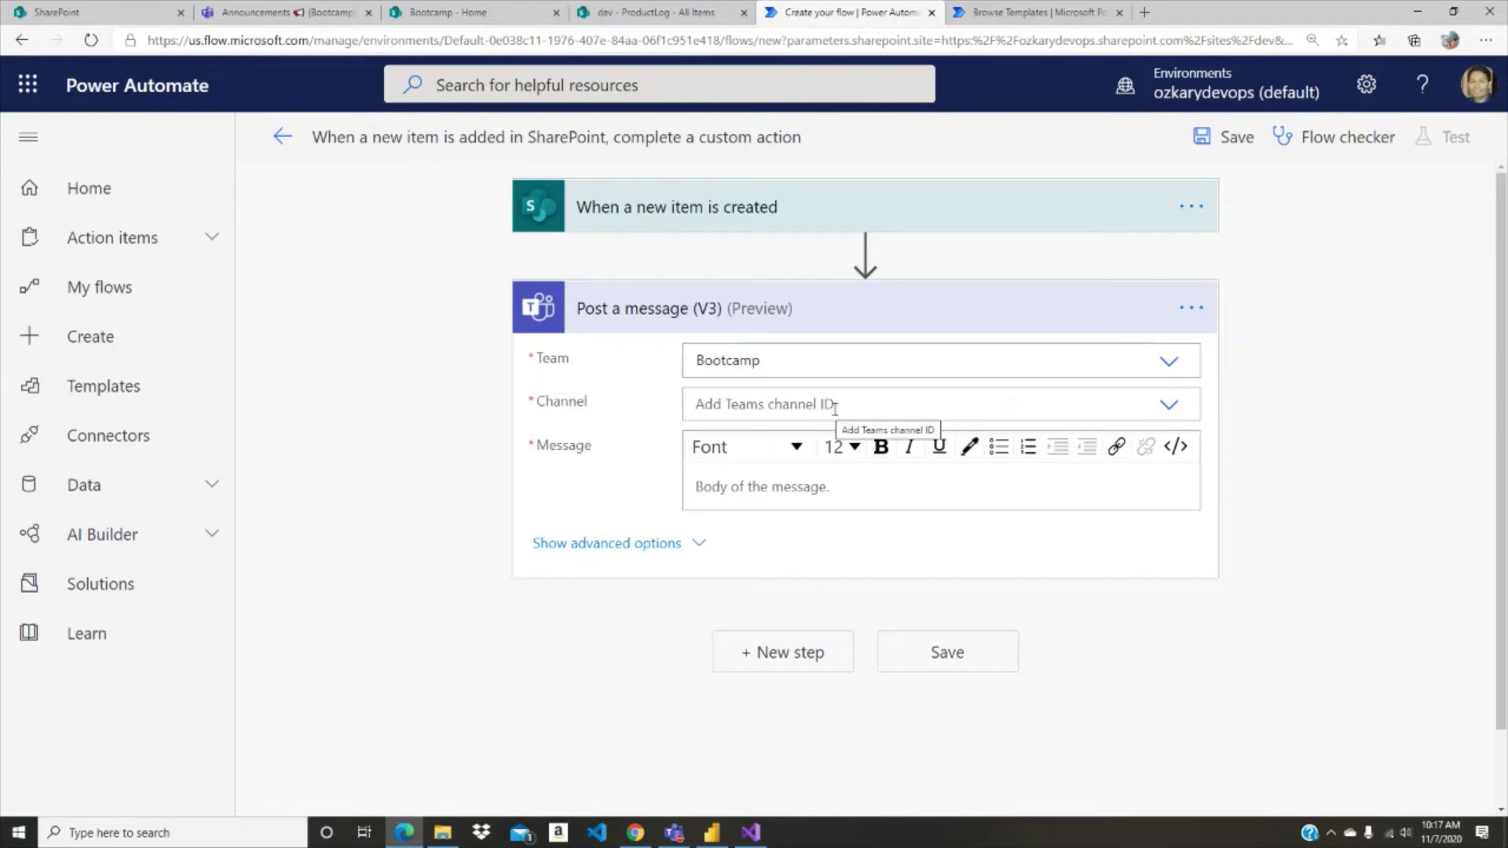
{"action": "left_click", "coordinate": [1170, 407]}
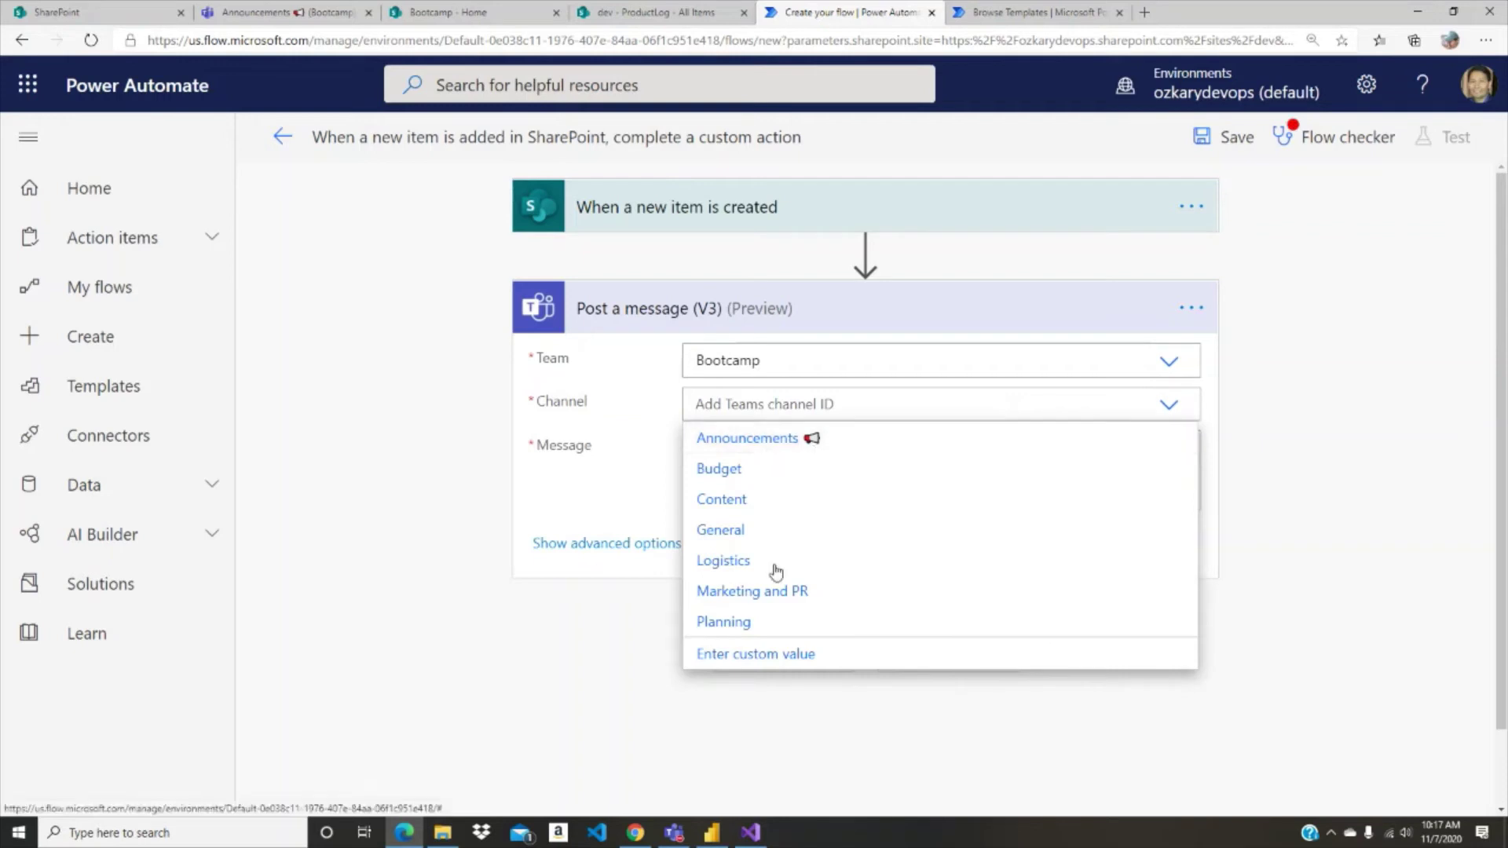
{"action": "left_click", "coordinate": [790, 446]}
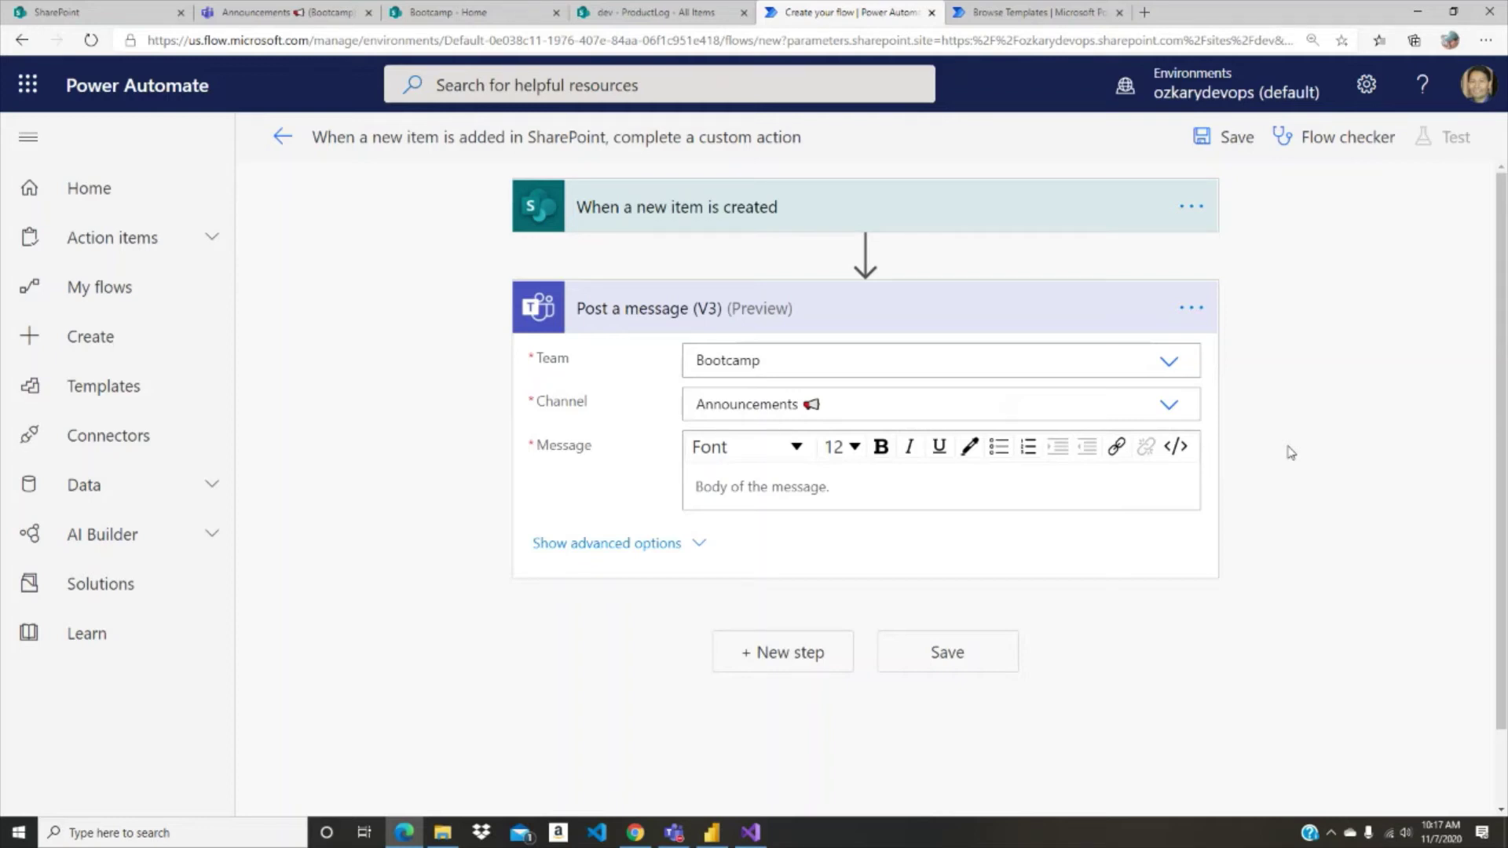
{"action": "left_click", "coordinate": [1170, 409]}
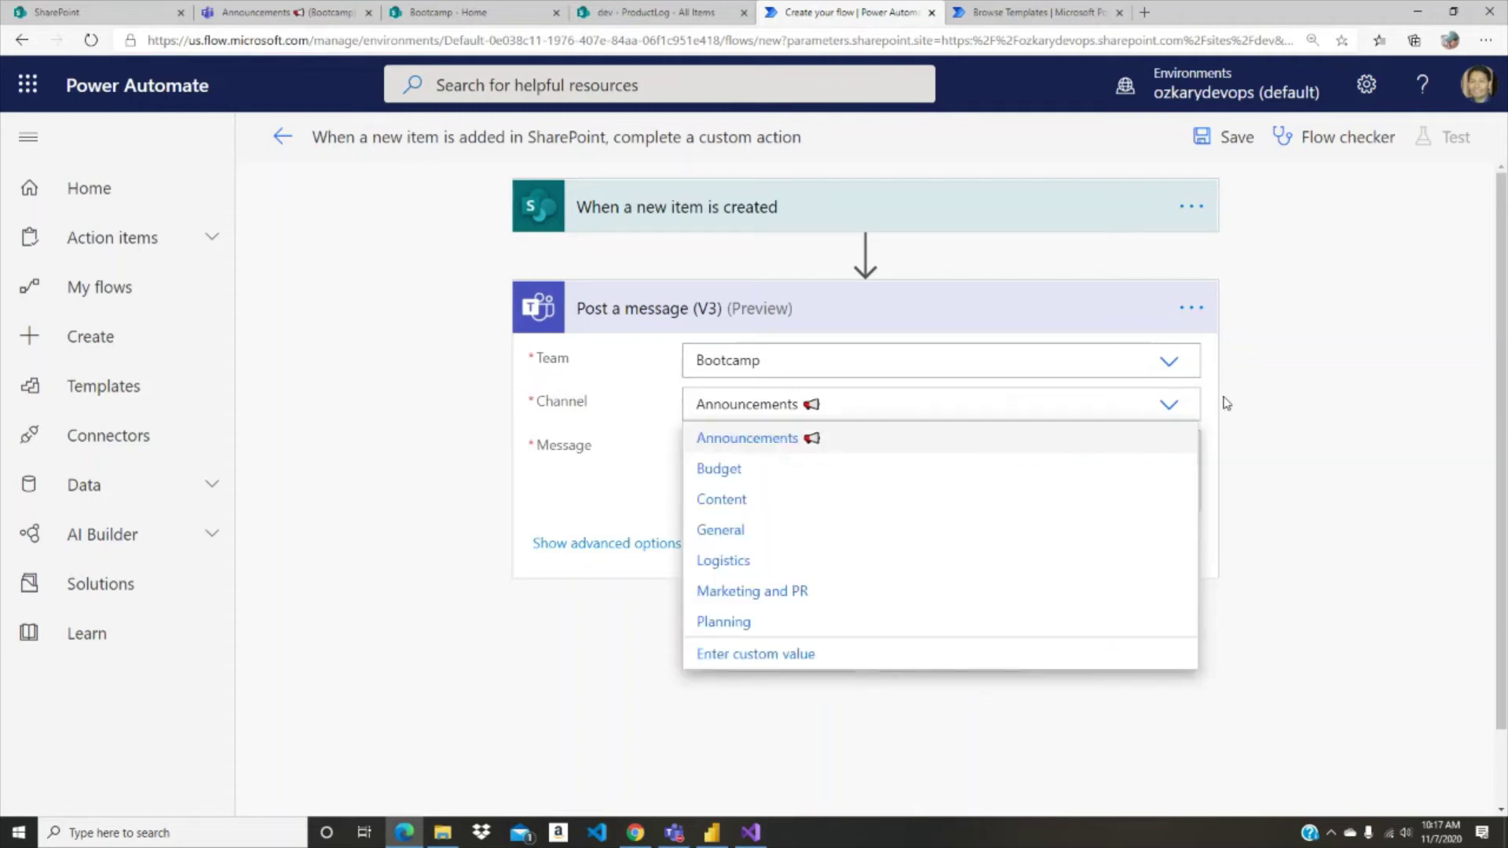
{"action": "left_click", "coordinate": [1293, 389]}
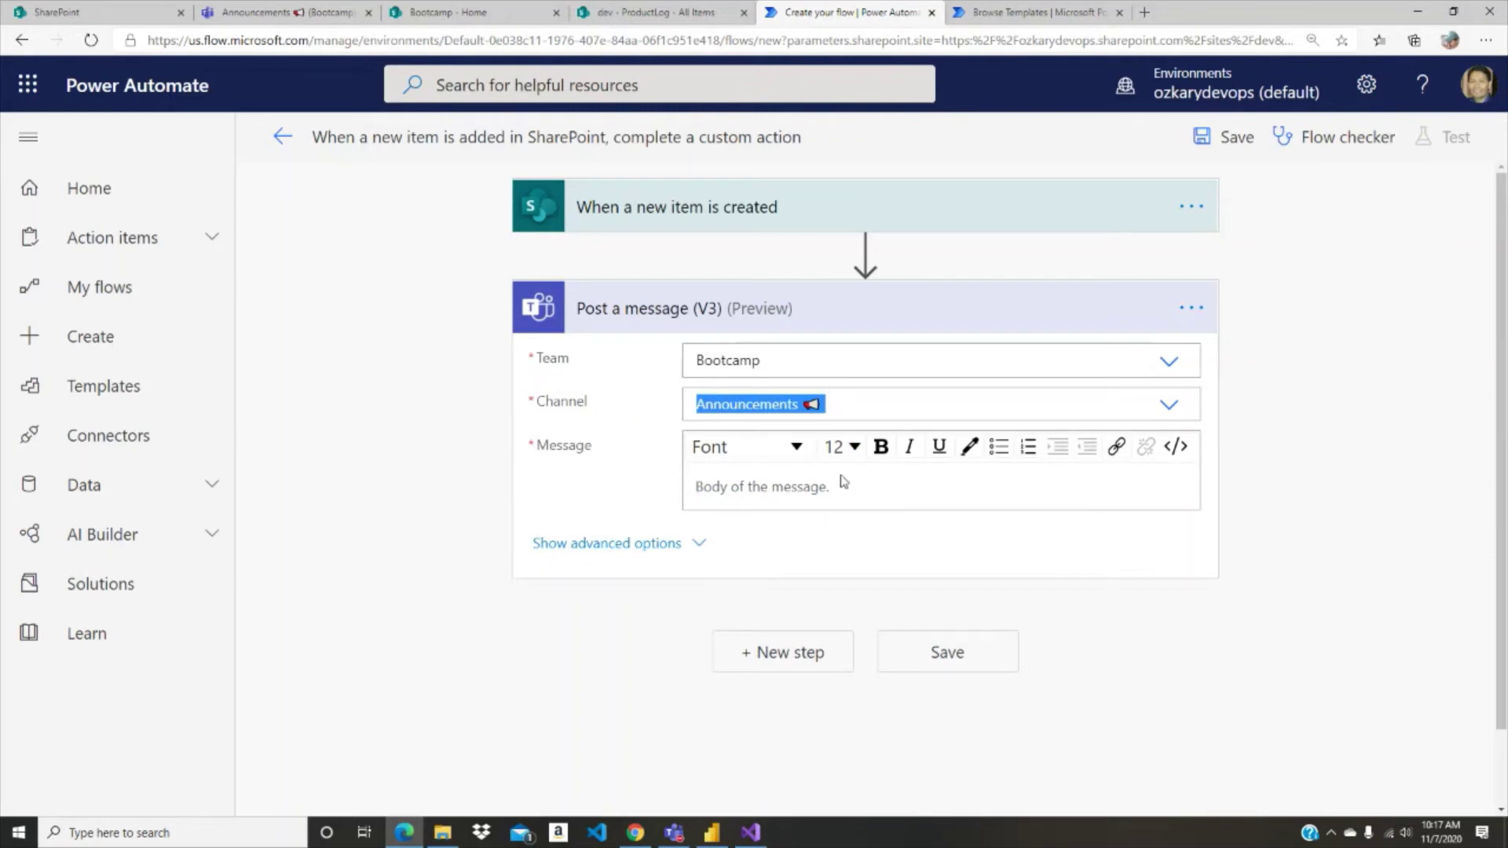
Step: Show the advanced options of the Teams message action and set the subject to "New Task Created"
{"action": "left_click", "coordinate": [820, 491]}
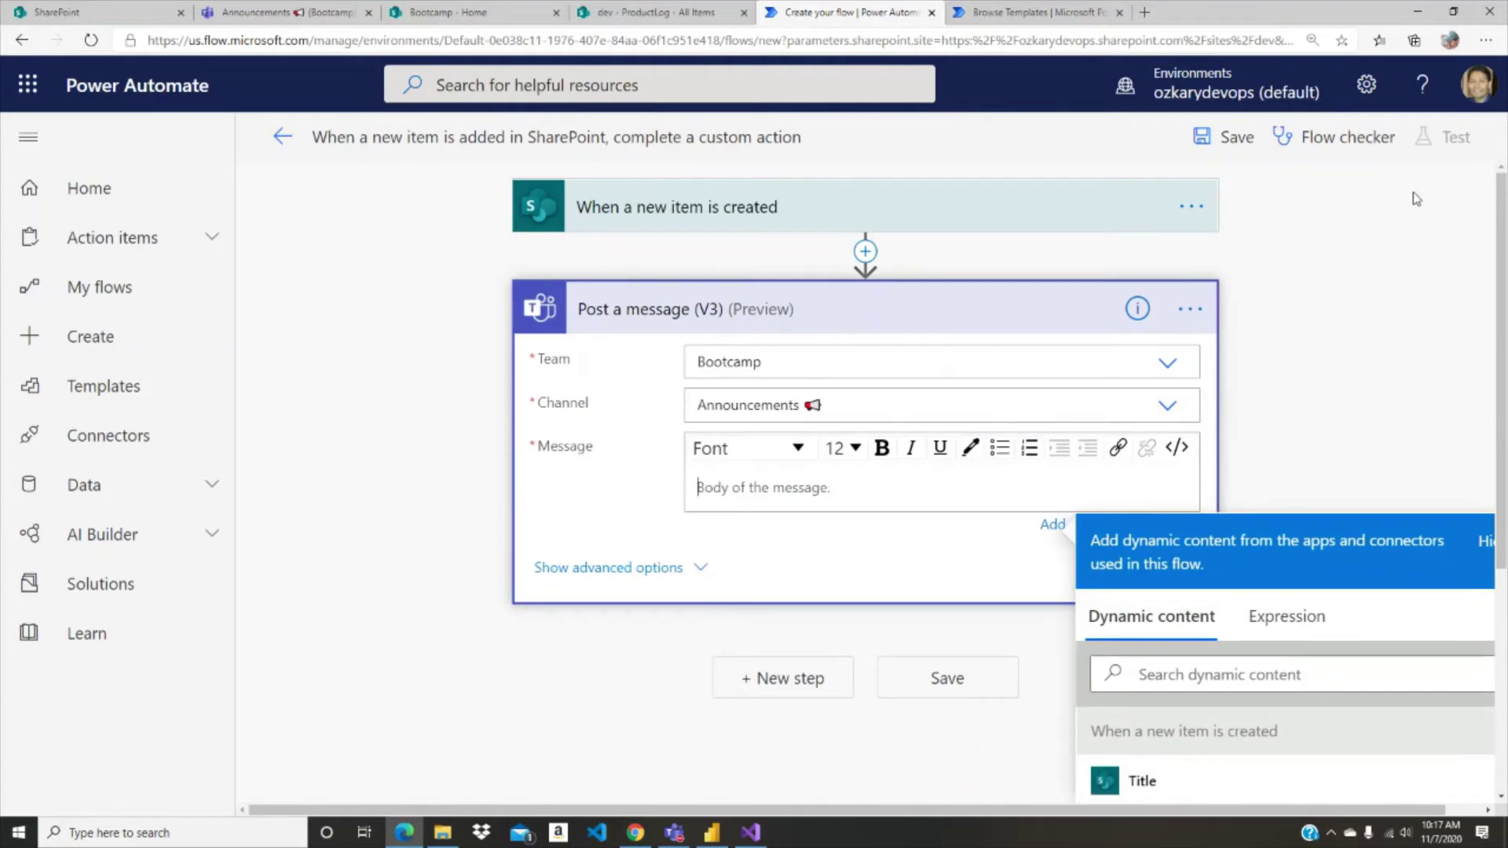
{"action": "left_click", "coordinate": [1393, 148]}
{"action": "left_click", "coordinate": [1394, 149]}
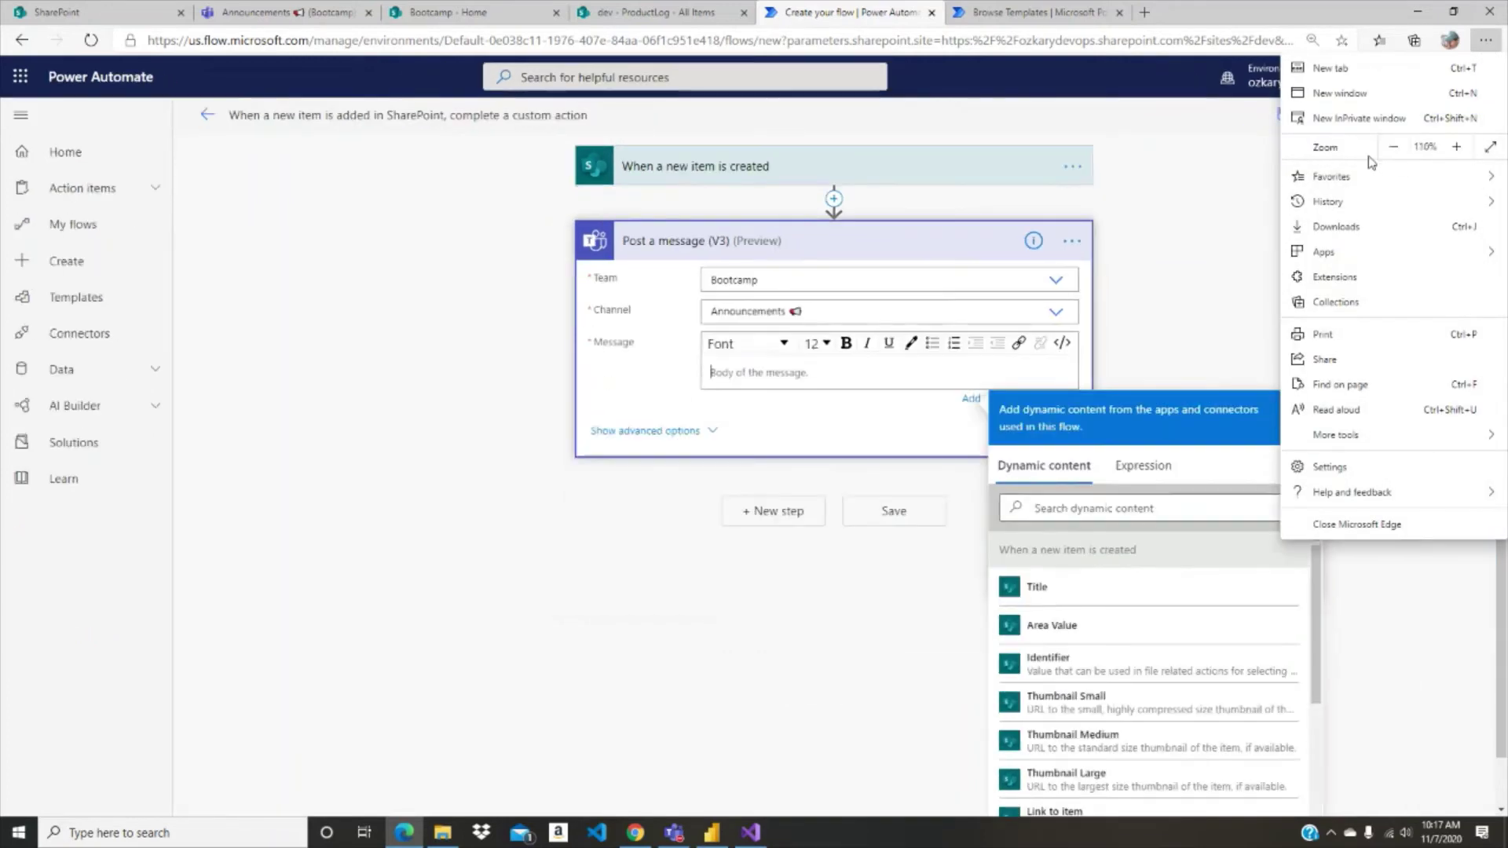
{"action": "left_click", "coordinate": [756, 374]}
{"action": "left_click", "coordinate": [674, 428]}
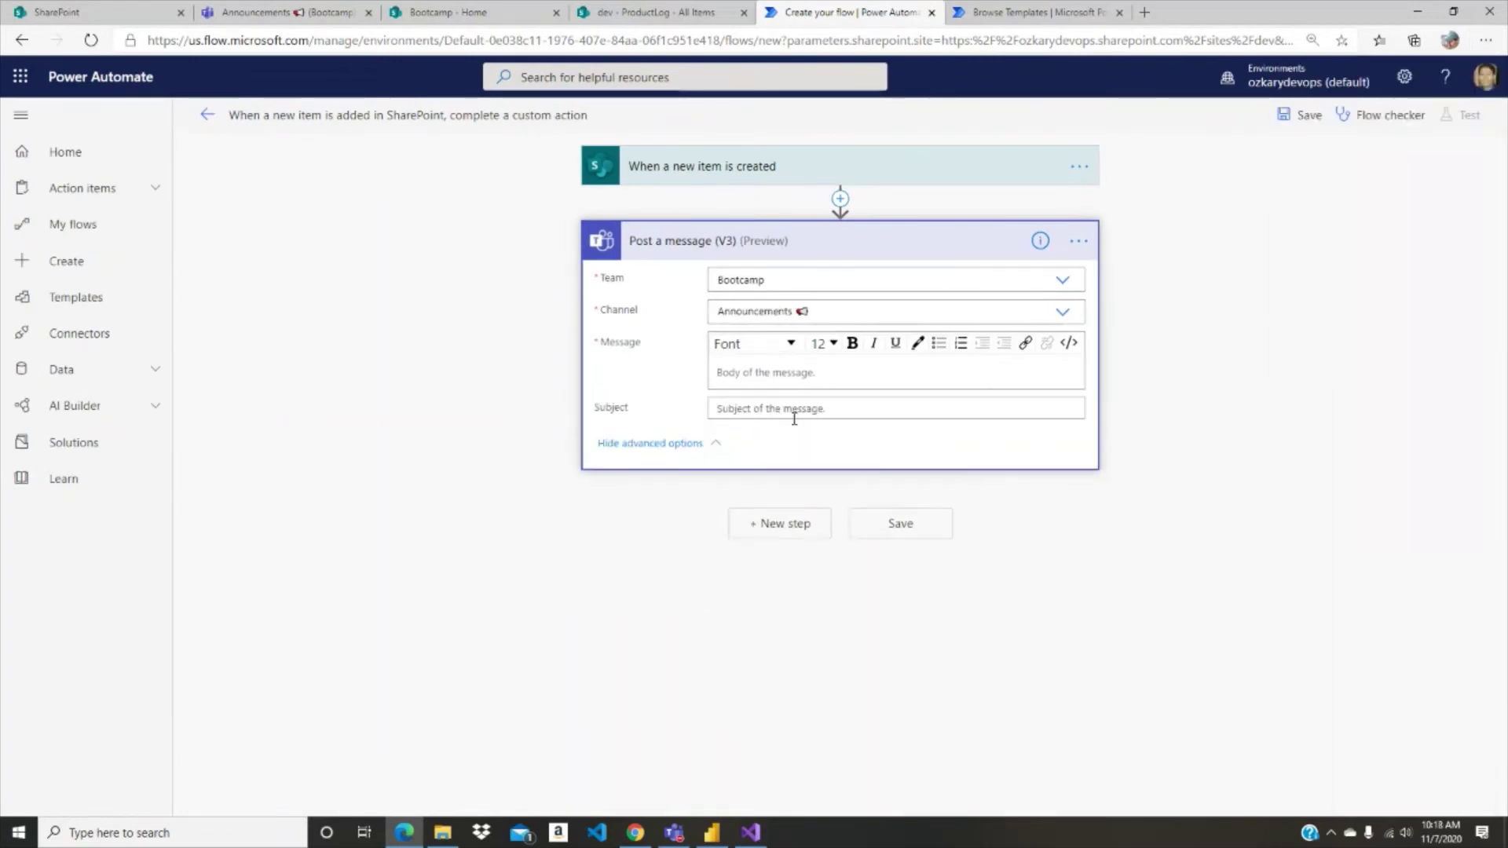
{"action": "left_click", "coordinate": [795, 410]}
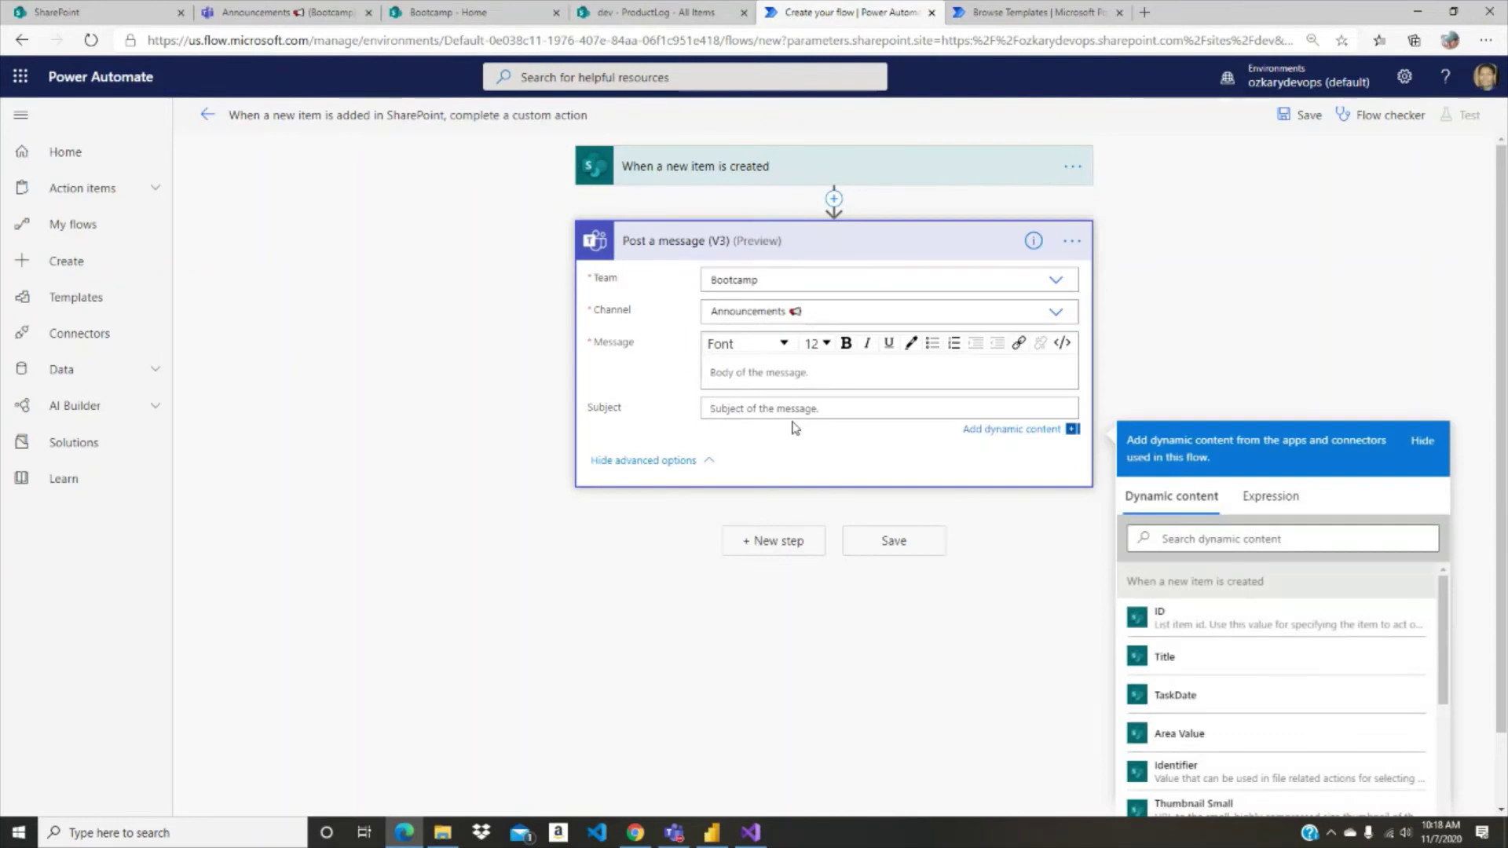
{"action": "type", "text": "N"}
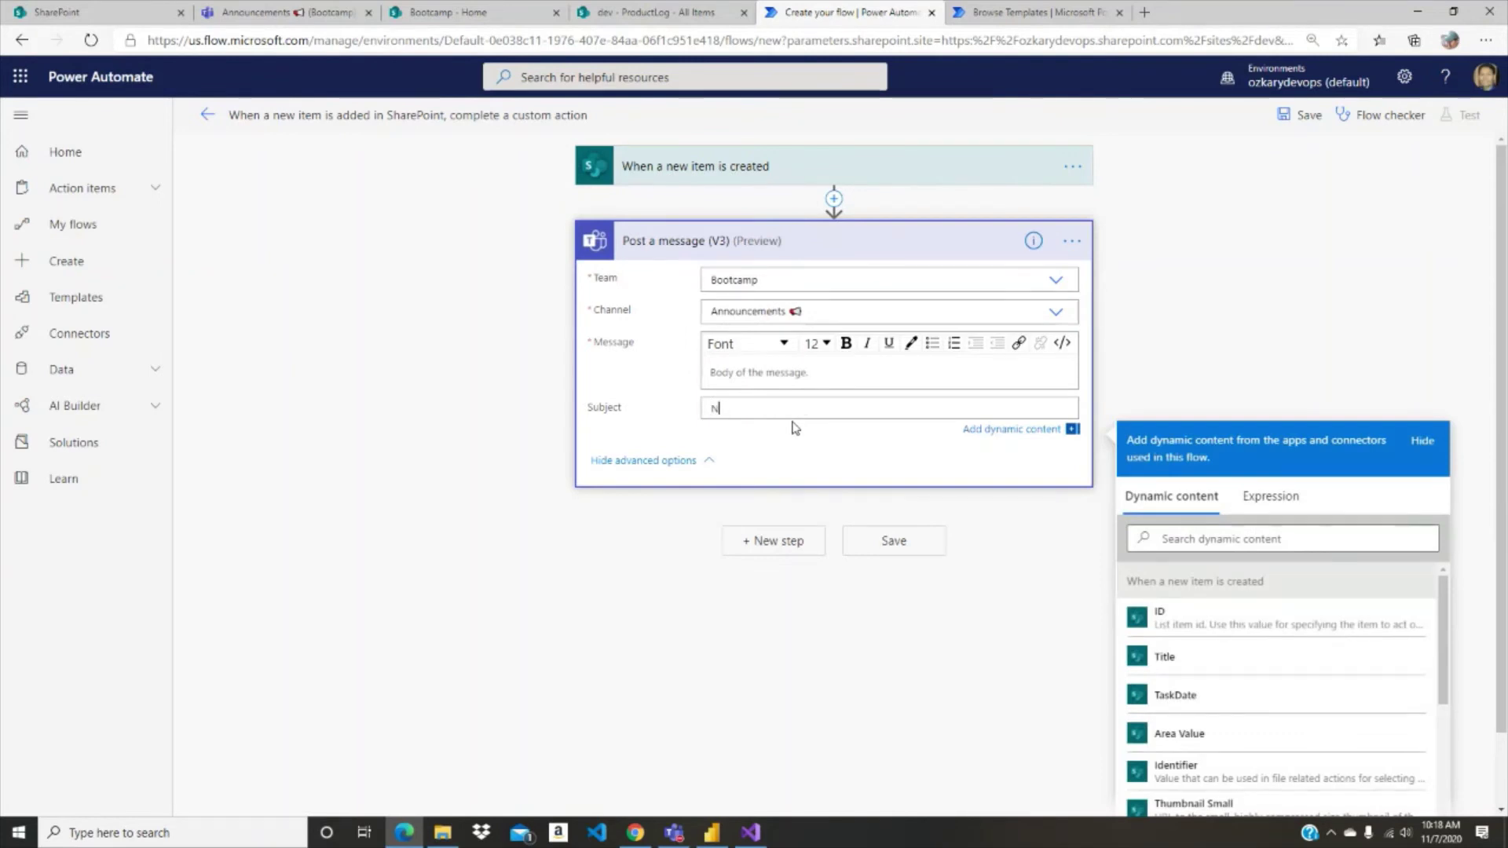
{"action": "type", "text": "ew Task "}
{"action": "type", "text": "Ct"}
{"action": "type", "text": "reat"}
{"action": "type", "text": "ed"}
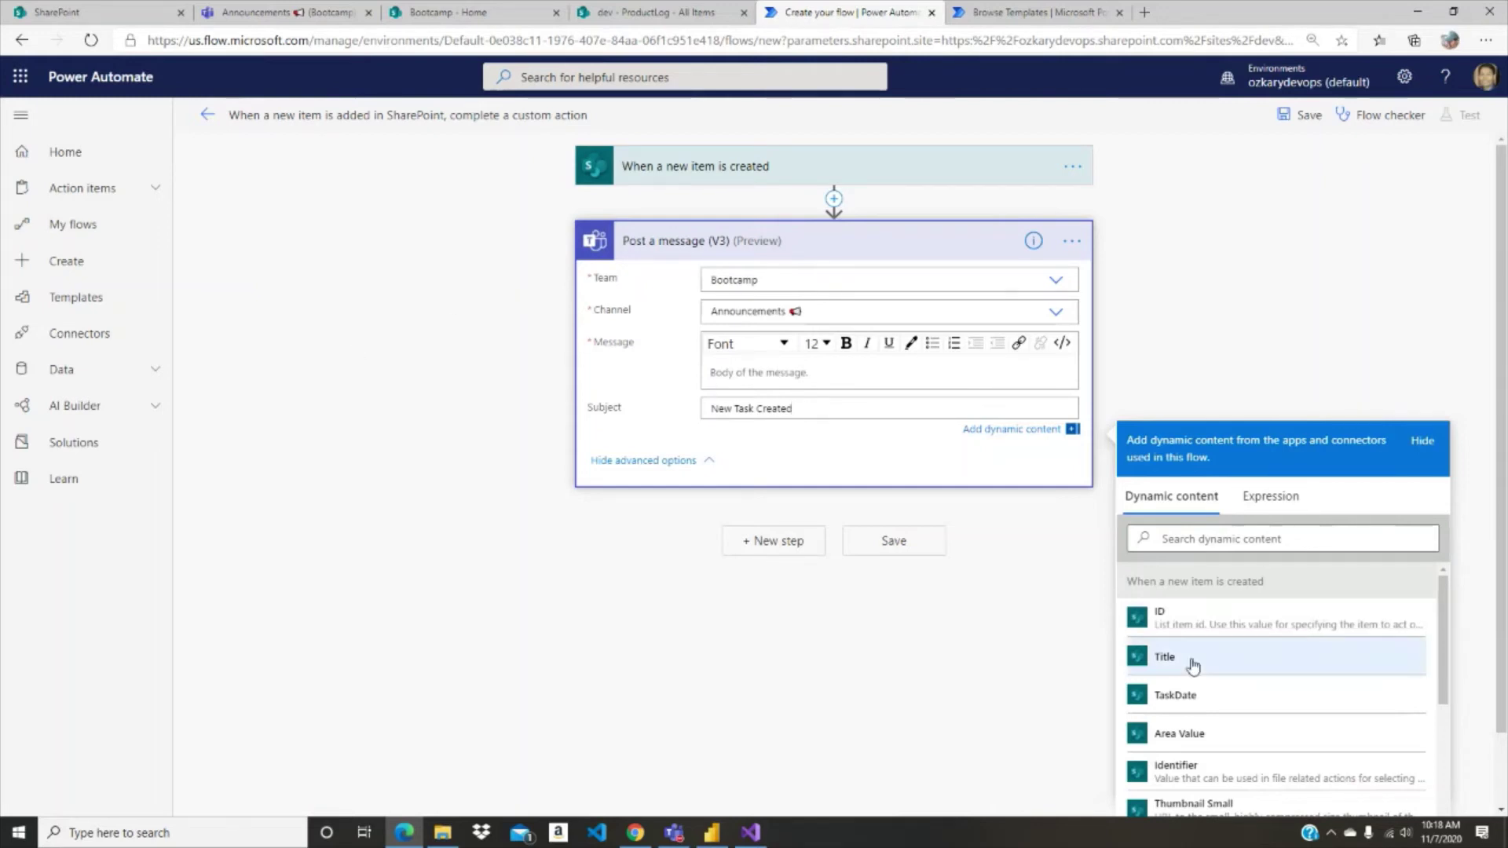
Step: Write "New task created" in the message body, format it bold at size 14, and start a new line below it
{"action": "scroll", "coordinate": [1330, 556], "scroll_direction": "down", "scroll_amount": 1}
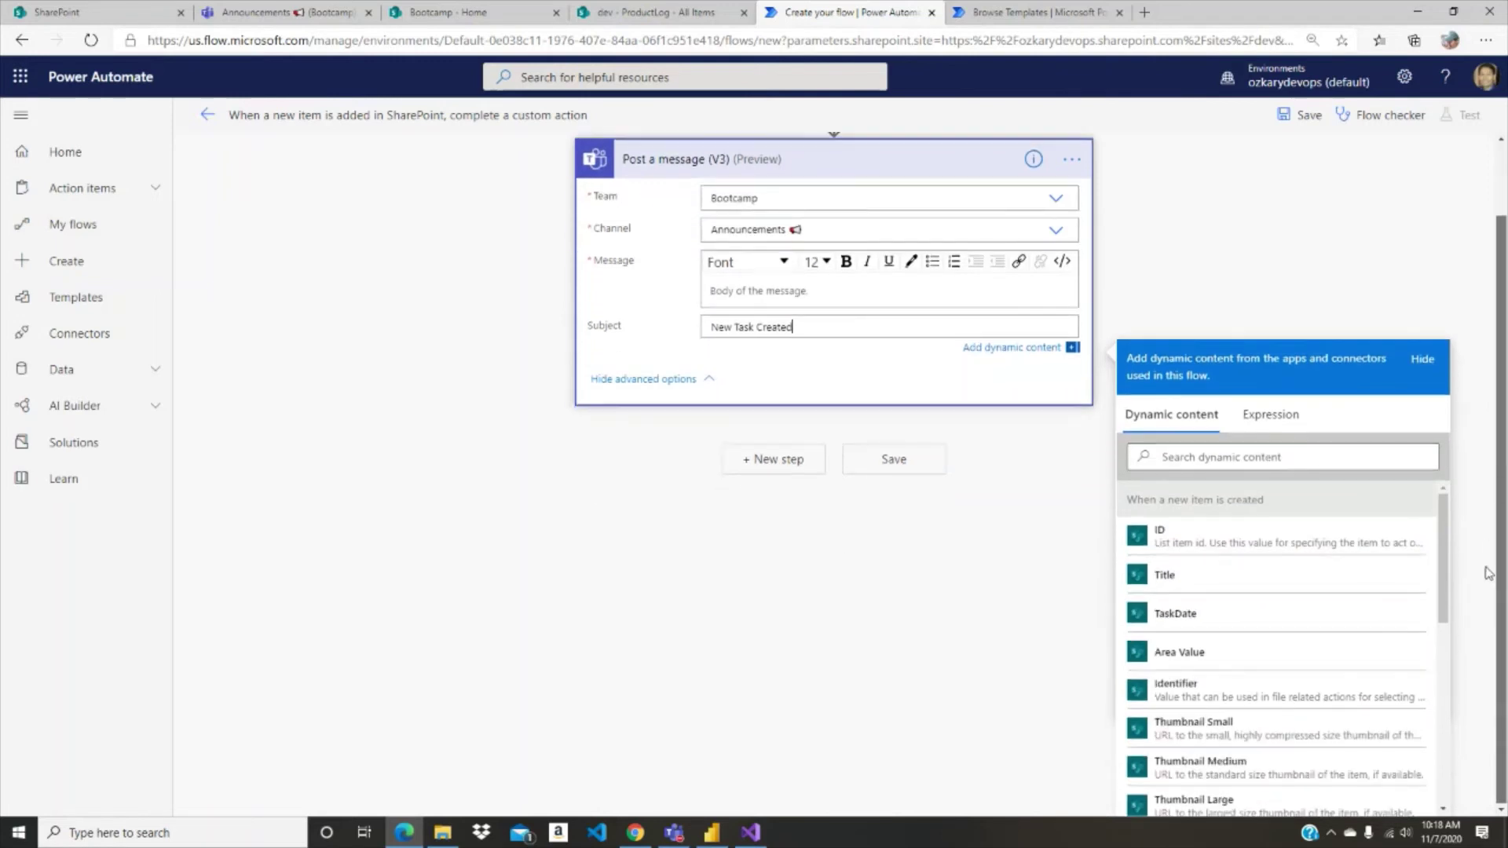
{"action": "left_click", "coordinate": [827, 292]}
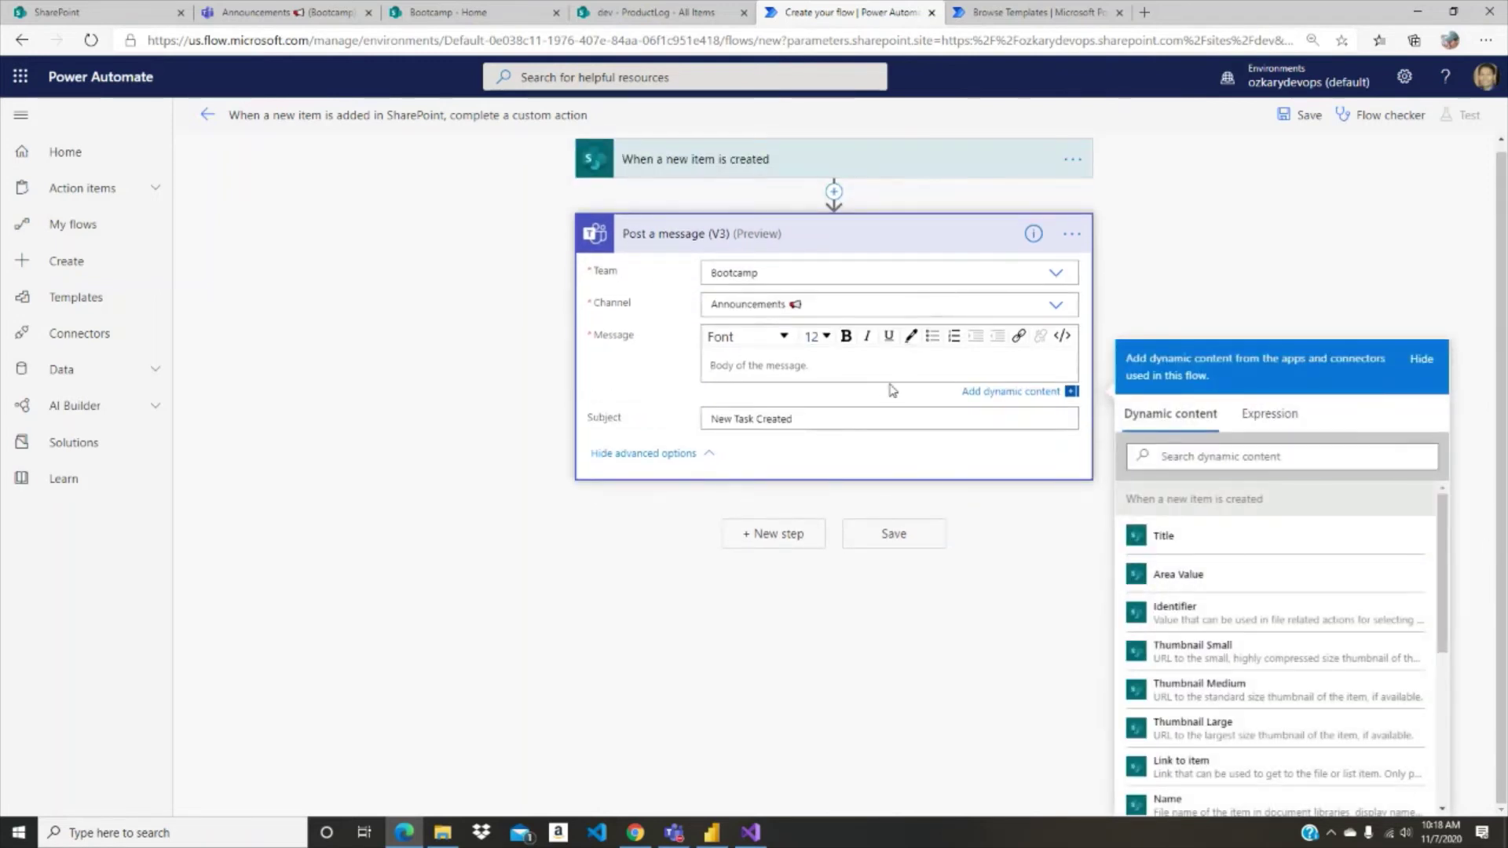
{"action": "type", "text": "New task created"}
{"action": "key", "text": "ctrl+a"}
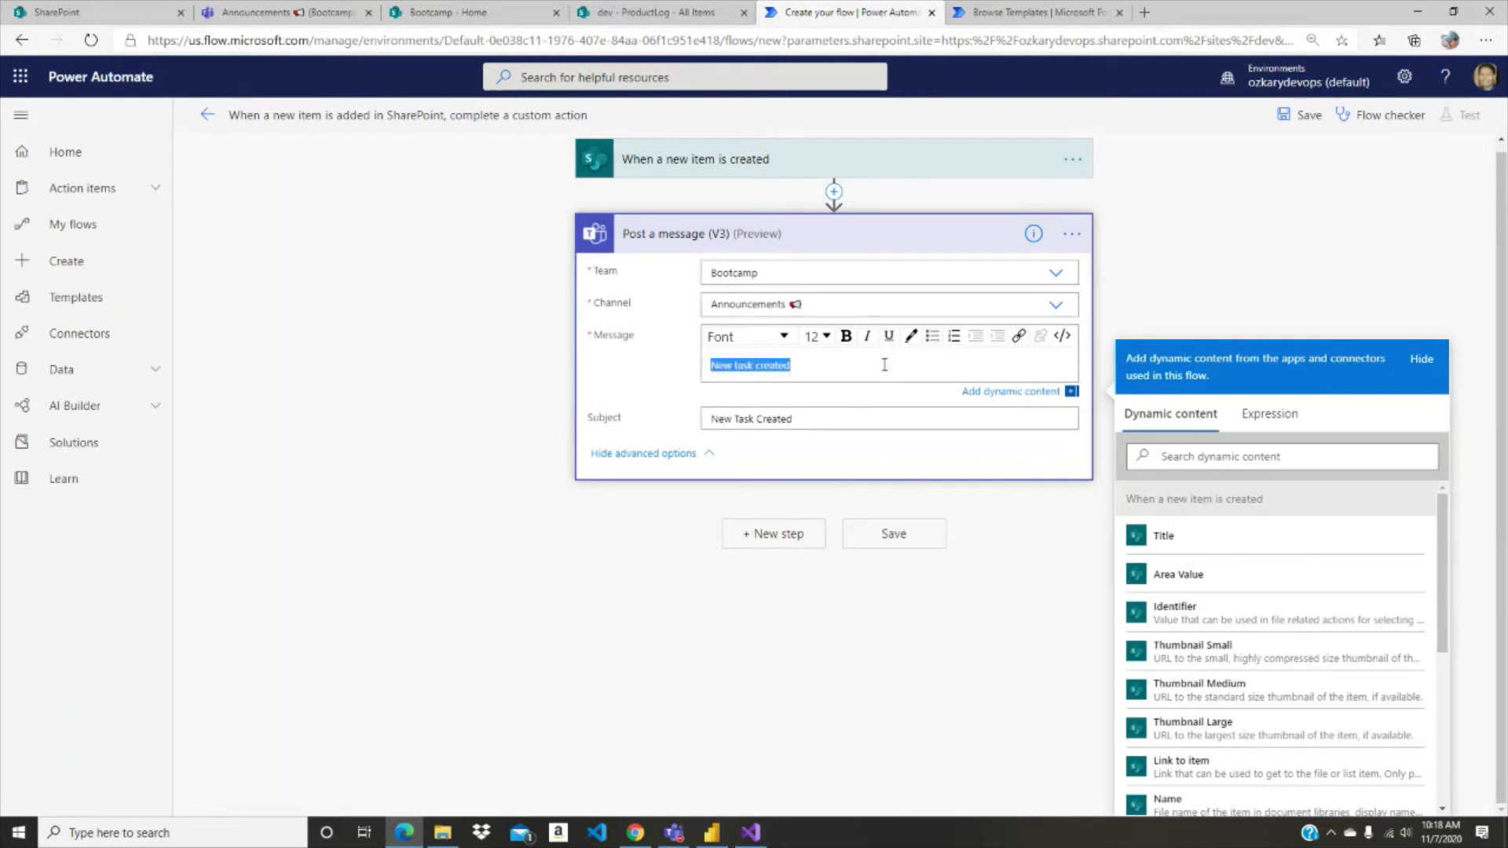
{"action": "left_click", "coordinate": [846, 336]}
{"action": "left_click", "coordinate": [823, 337]}
{"action": "left_click", "coordinate": [817, 463]}
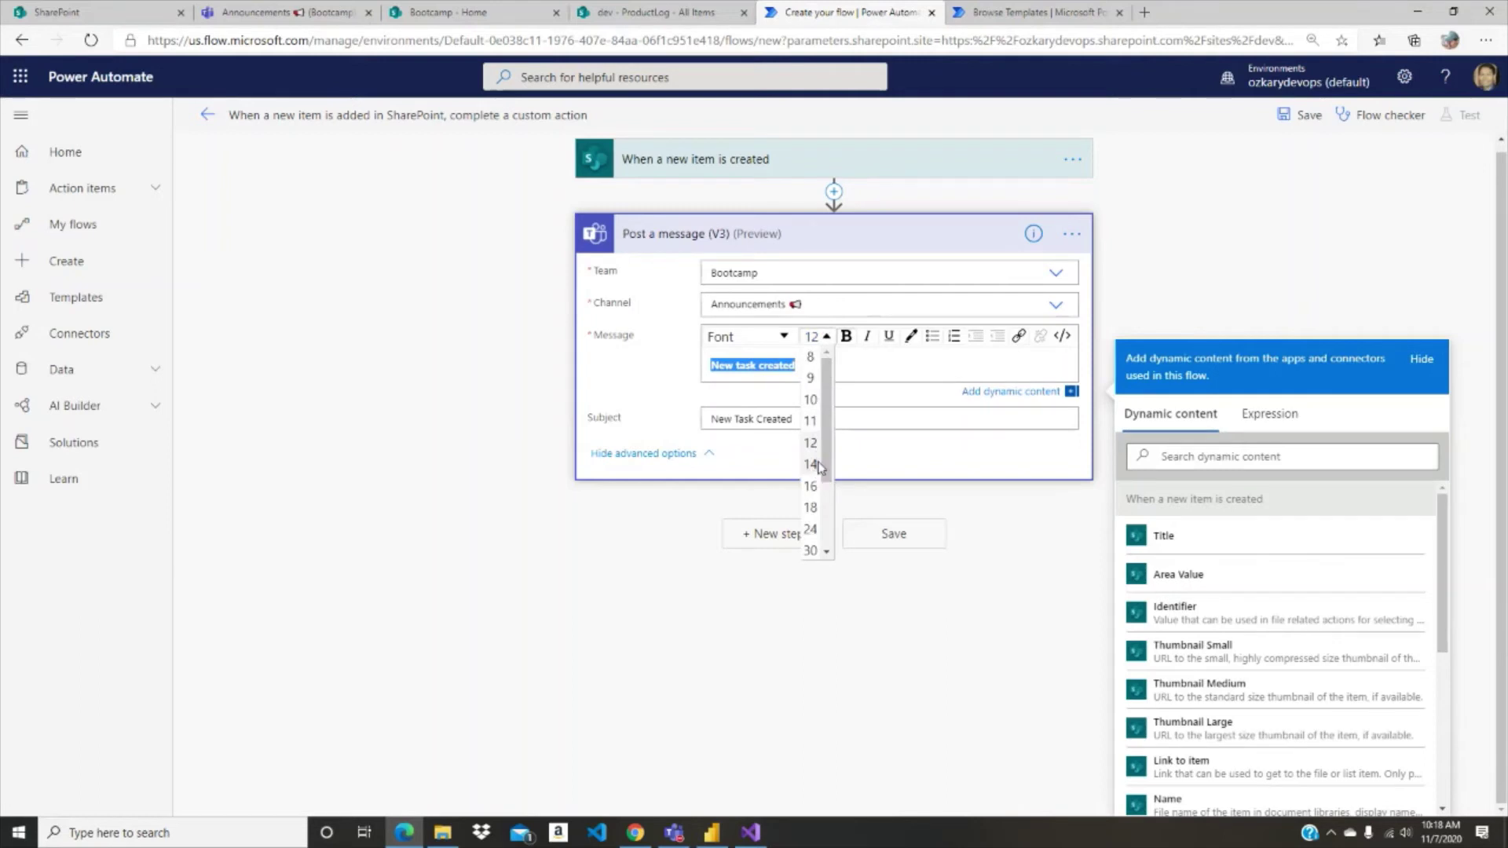
{"action": "left_click", "coordinate": [846, 363]}
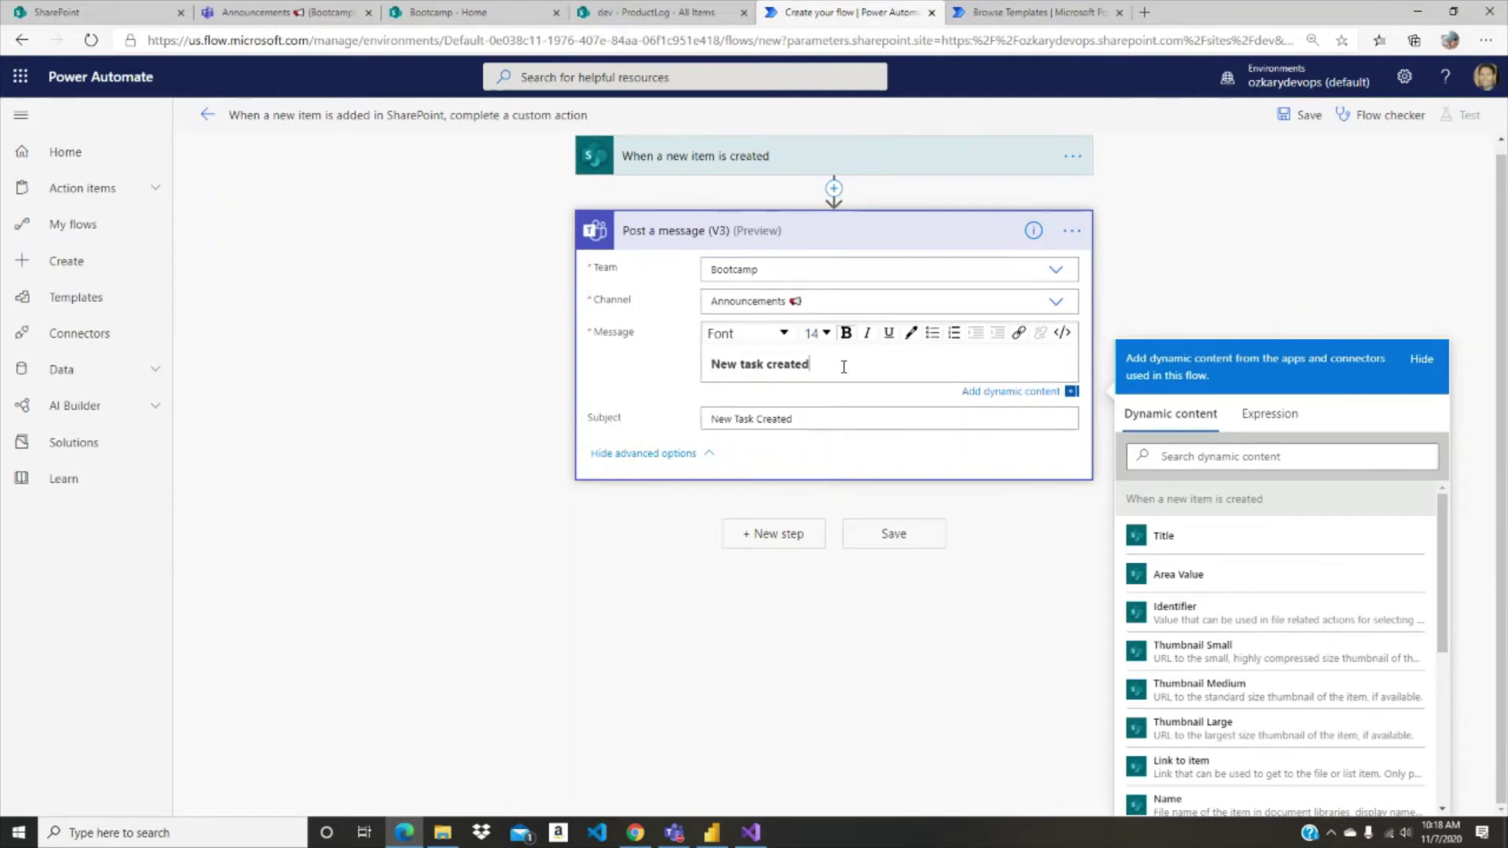
{"action": "key", "text": "Return"}
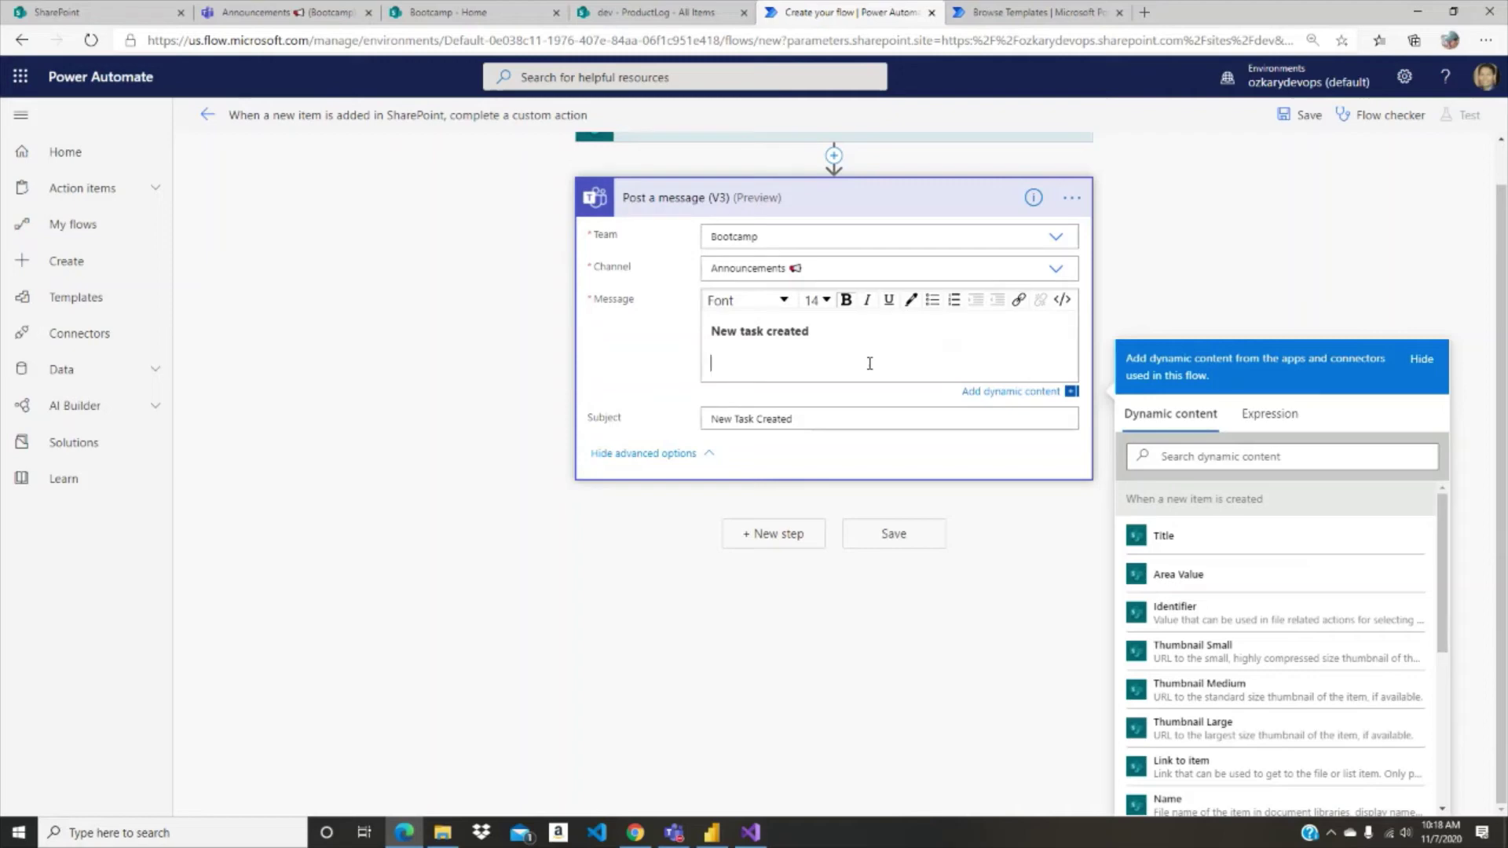
{"action": "scroll", "coordinate": [1073, 258], "scroll_direction": "up", "scroll_amount": 1}
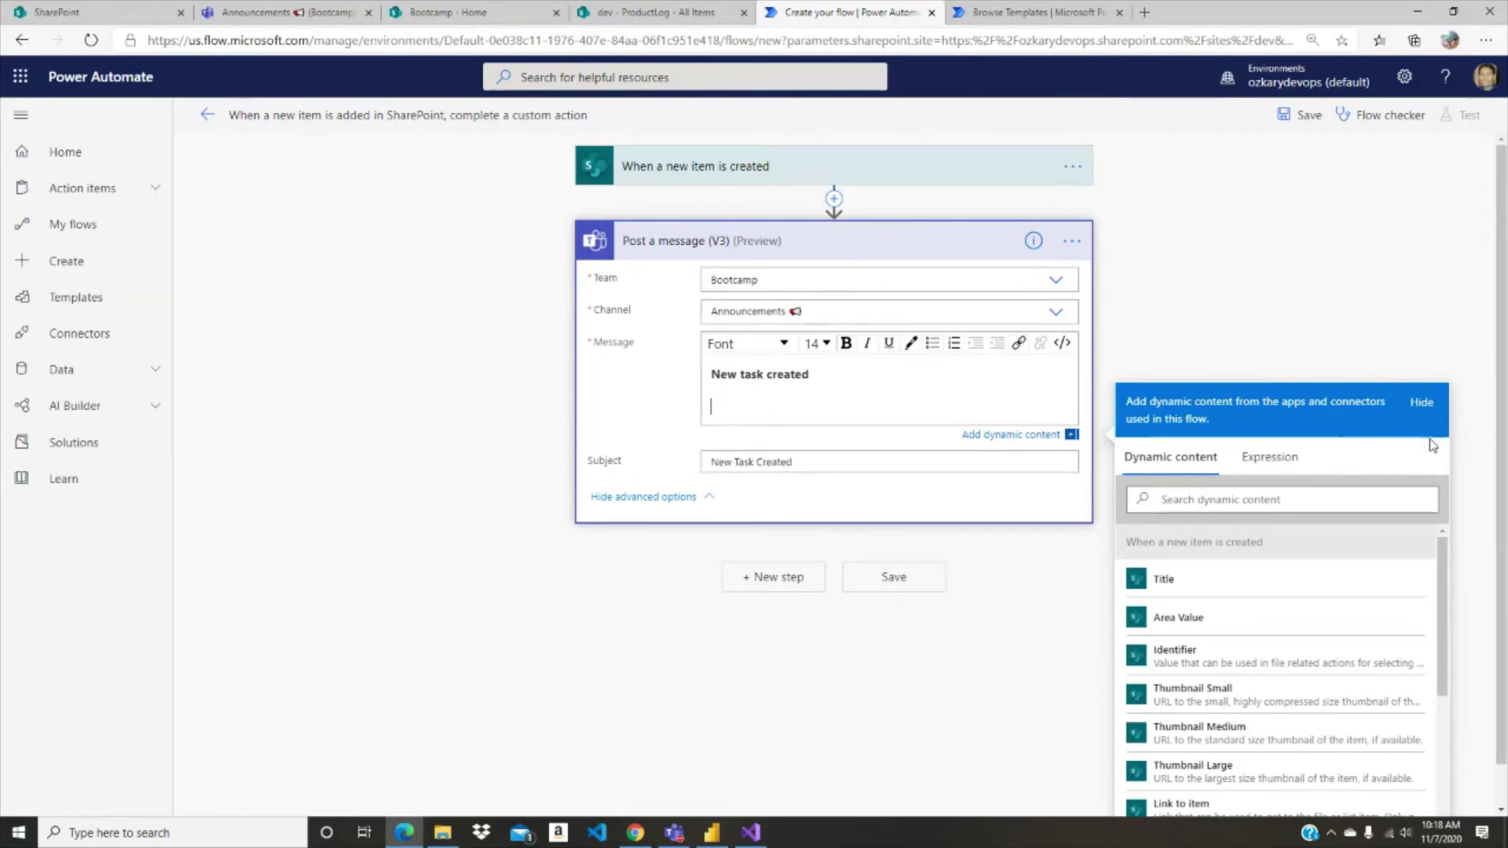
Step: Insert the Title and TaskDate dynamic fields on separate lines below the heading in the Teams message body
{"action": "scroll", "coordinate": [1485, 477], "scroll_direction": "down", "scroll_amount": 1}
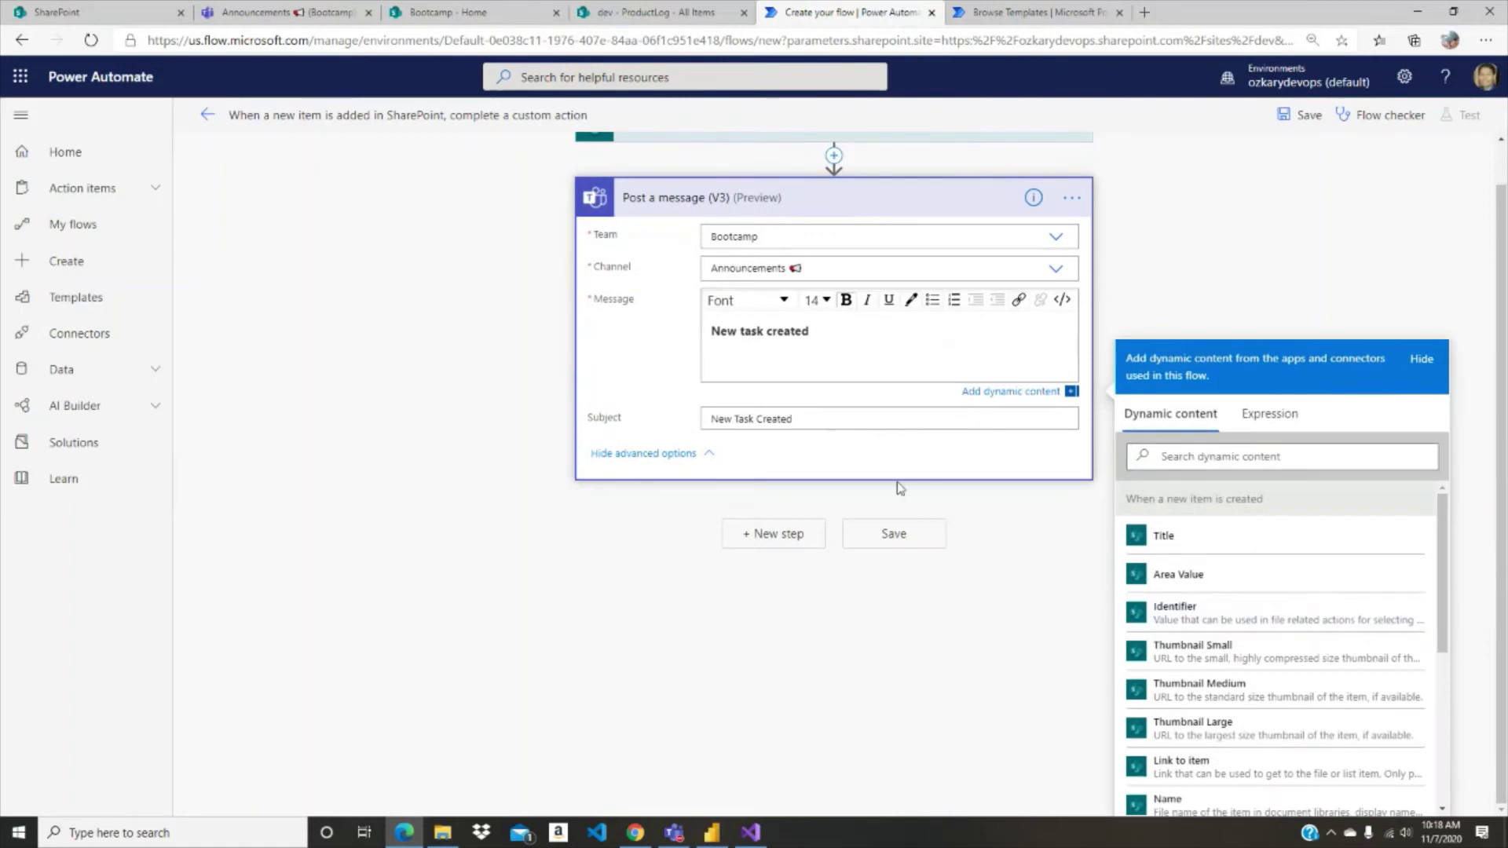
{"action": "left_click", "coordinate": [1162, 539]}
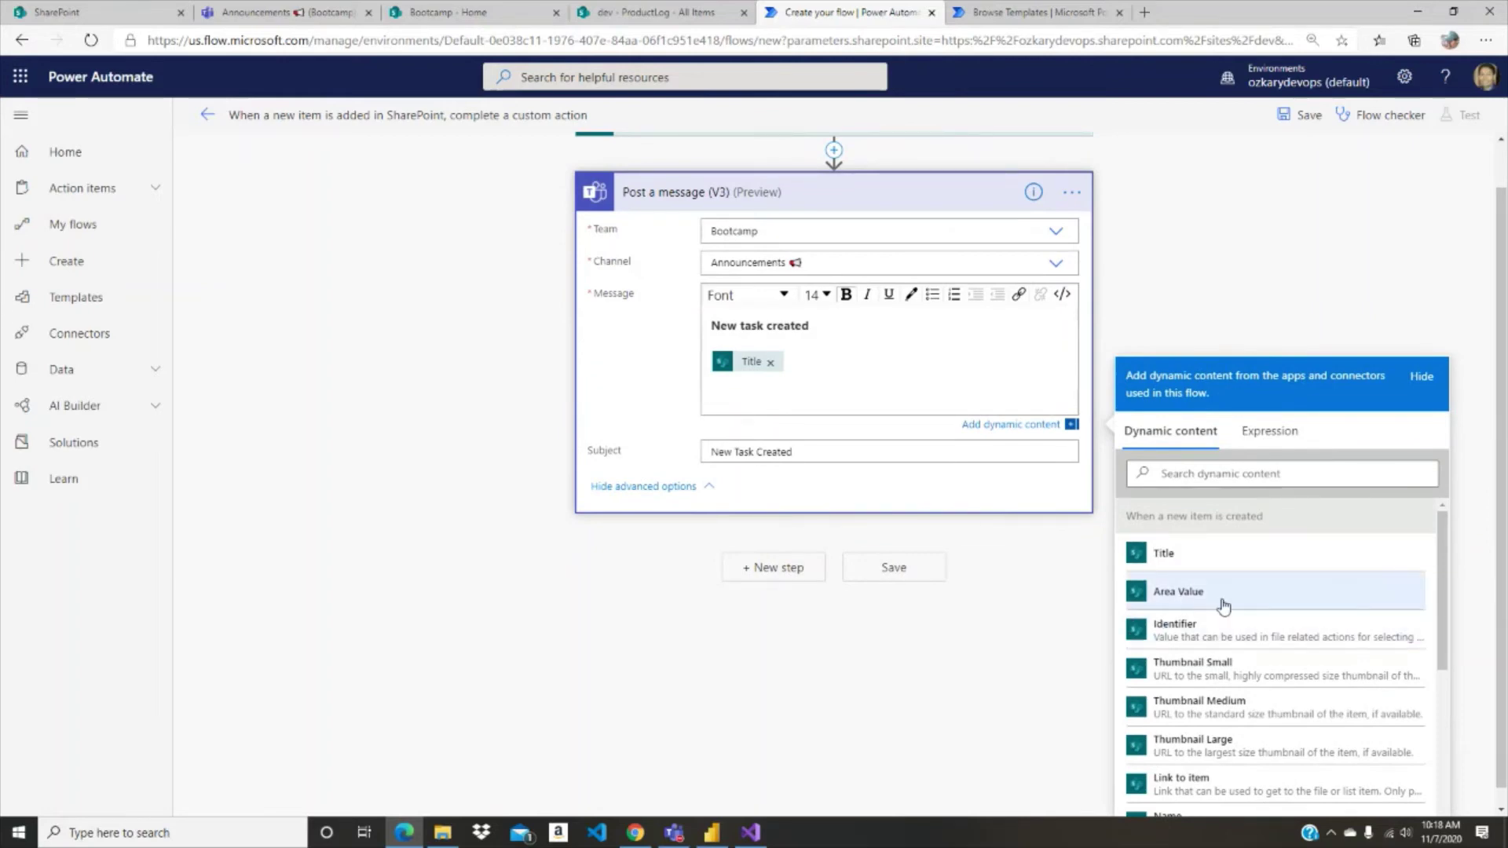
{"action": "left_click", "coordinate": [1193, 473]}
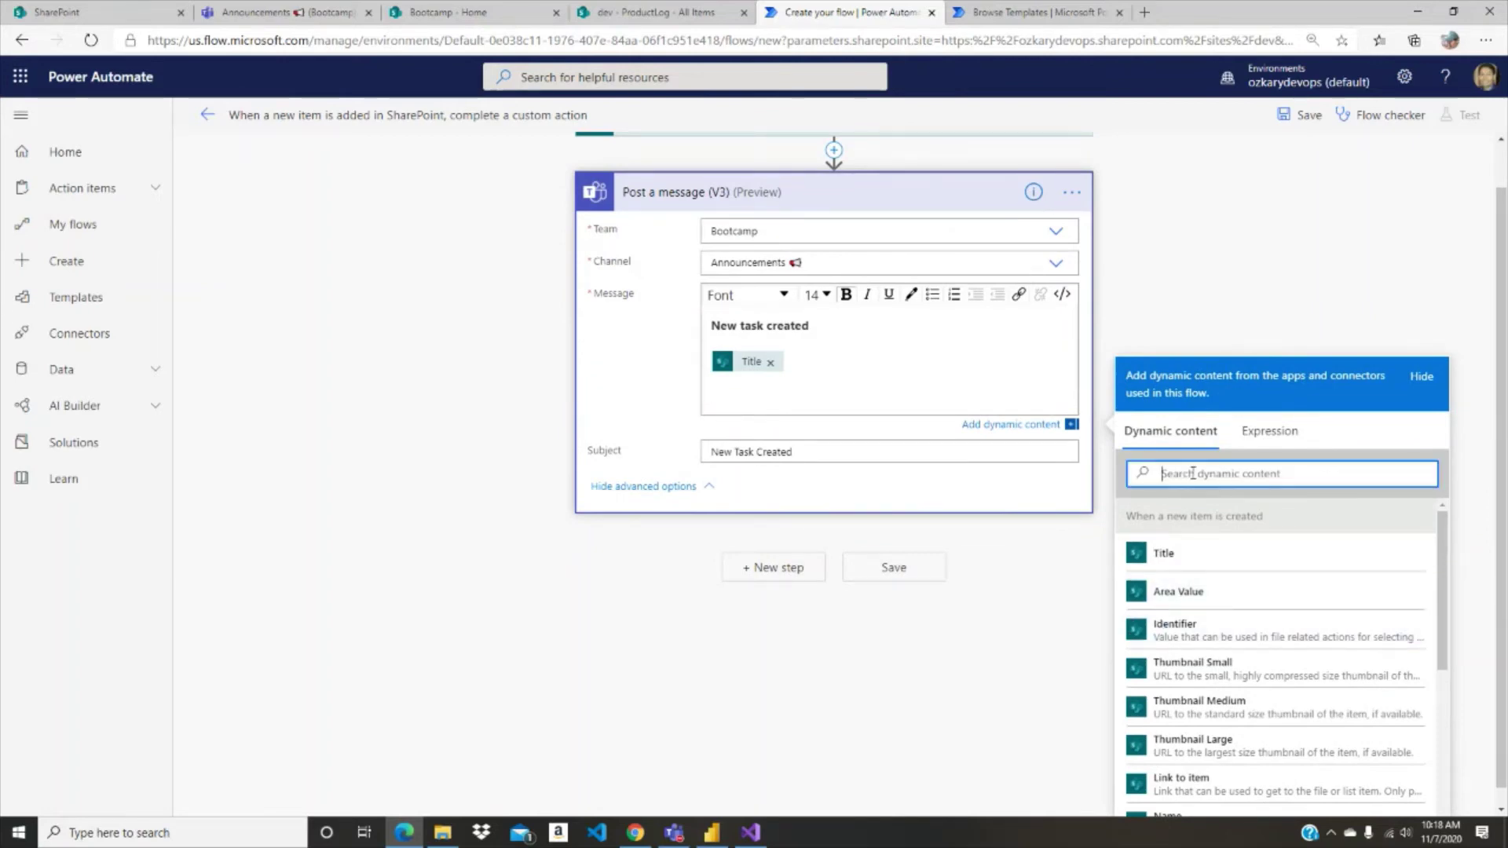
{"action": "type", "text": "task"}
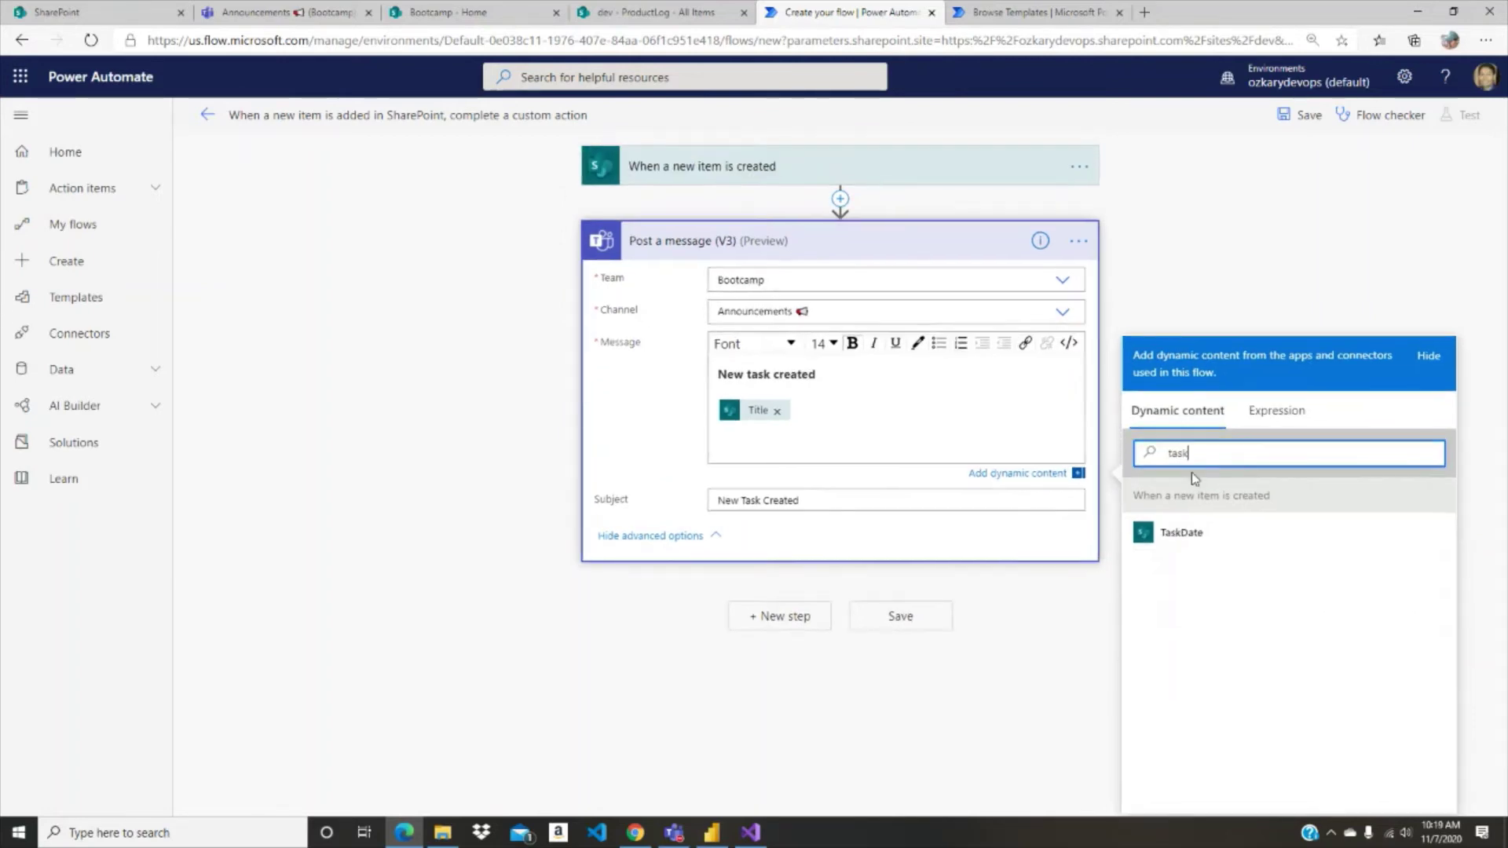
{"action": "left_click", "coordinate": [1193, 537]}
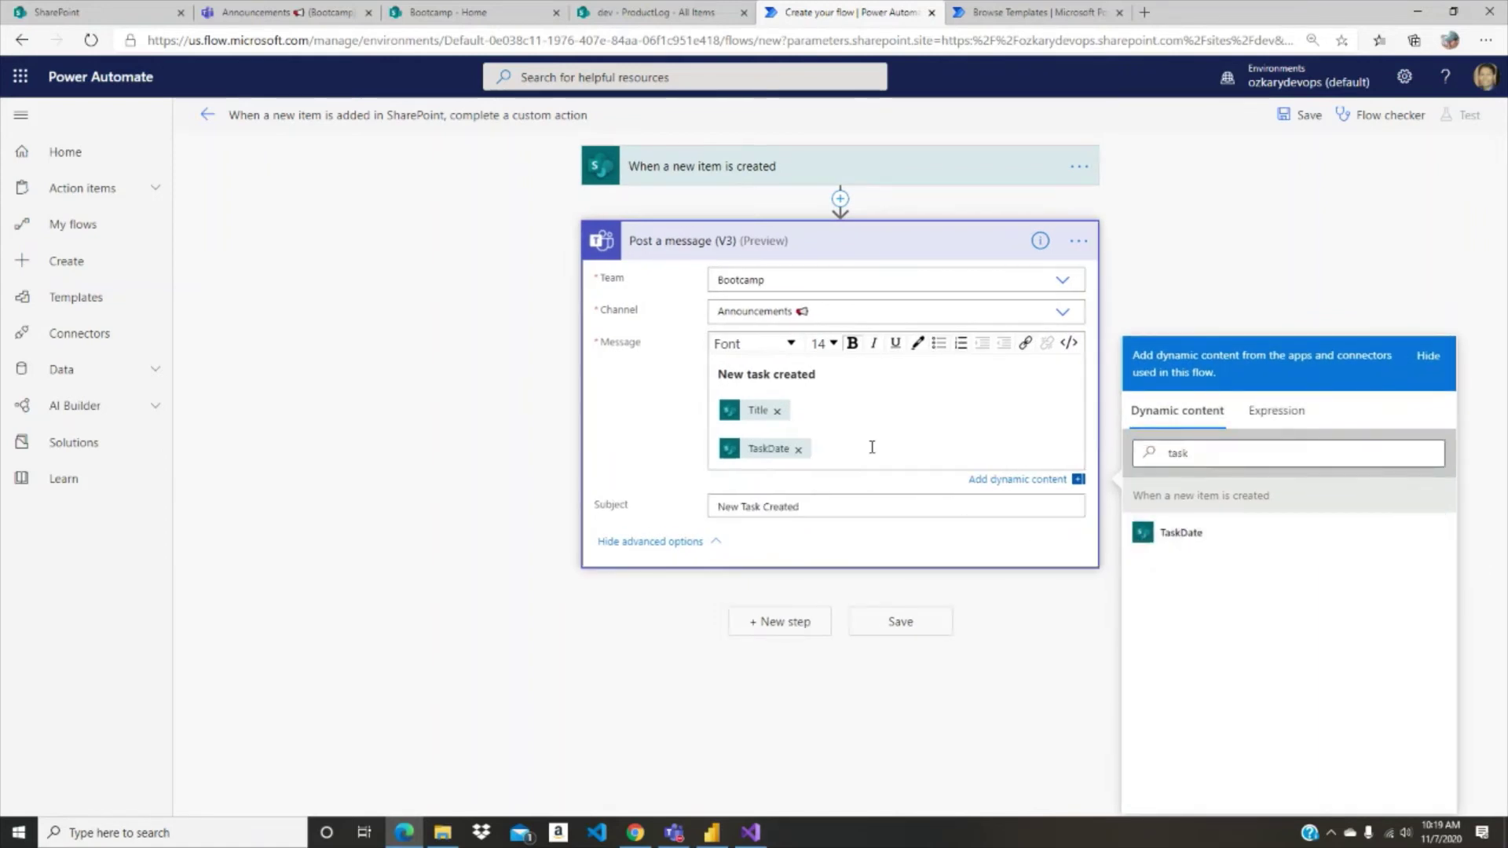
Step: Add the Area Value dynamic field below TaskDate in the message body and save the flow
{"action": "left_click", "coordinate": [1198, 487]}
{"action": "double_click", "coordinate": [1198, 487]}
{"action": "type", "text": "are"}
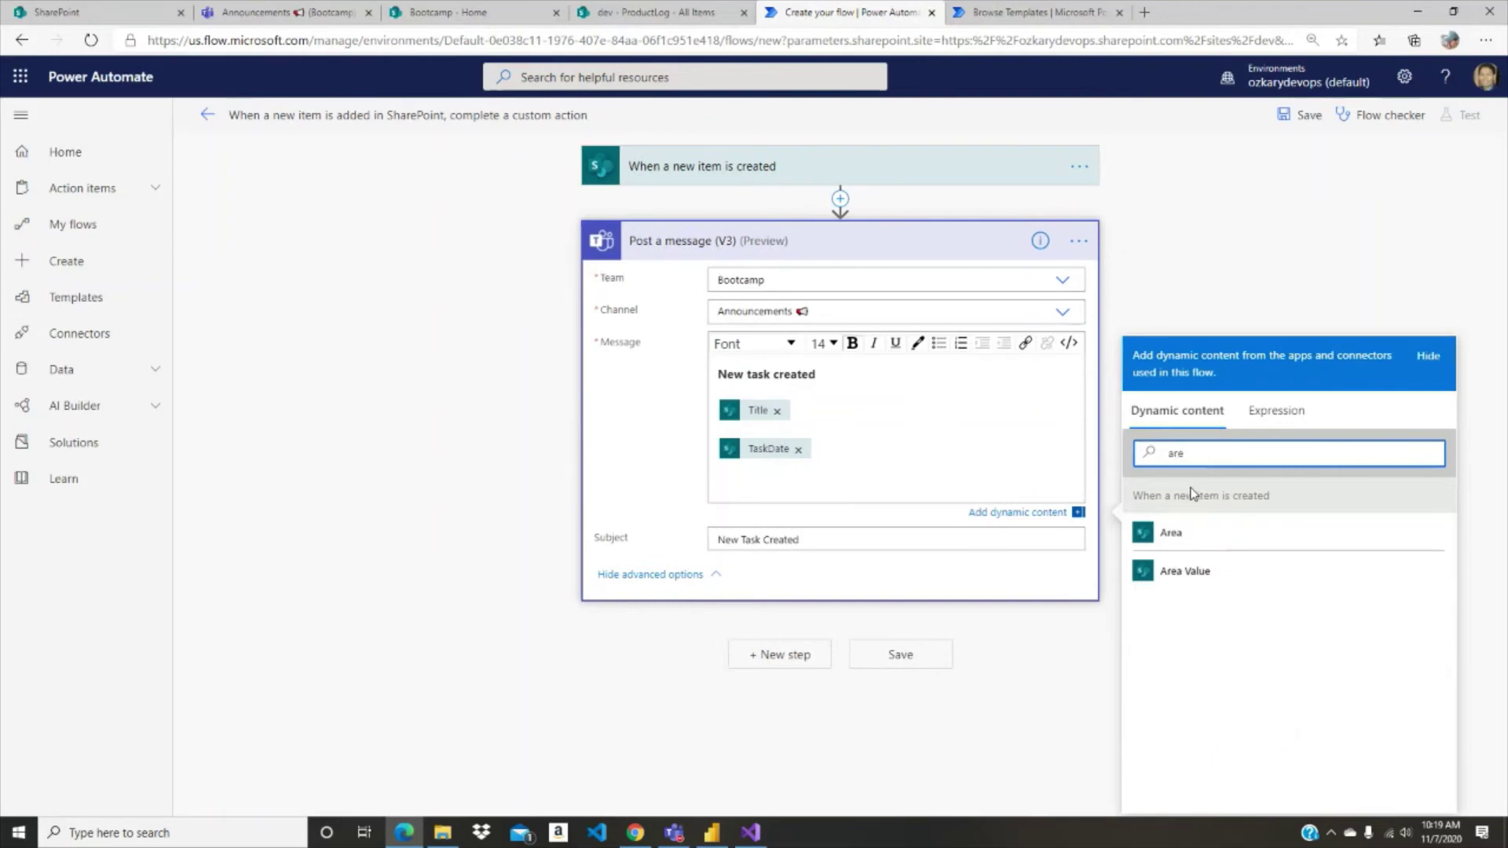
{"action": "left_click", "coordinate": [1186, 572]}
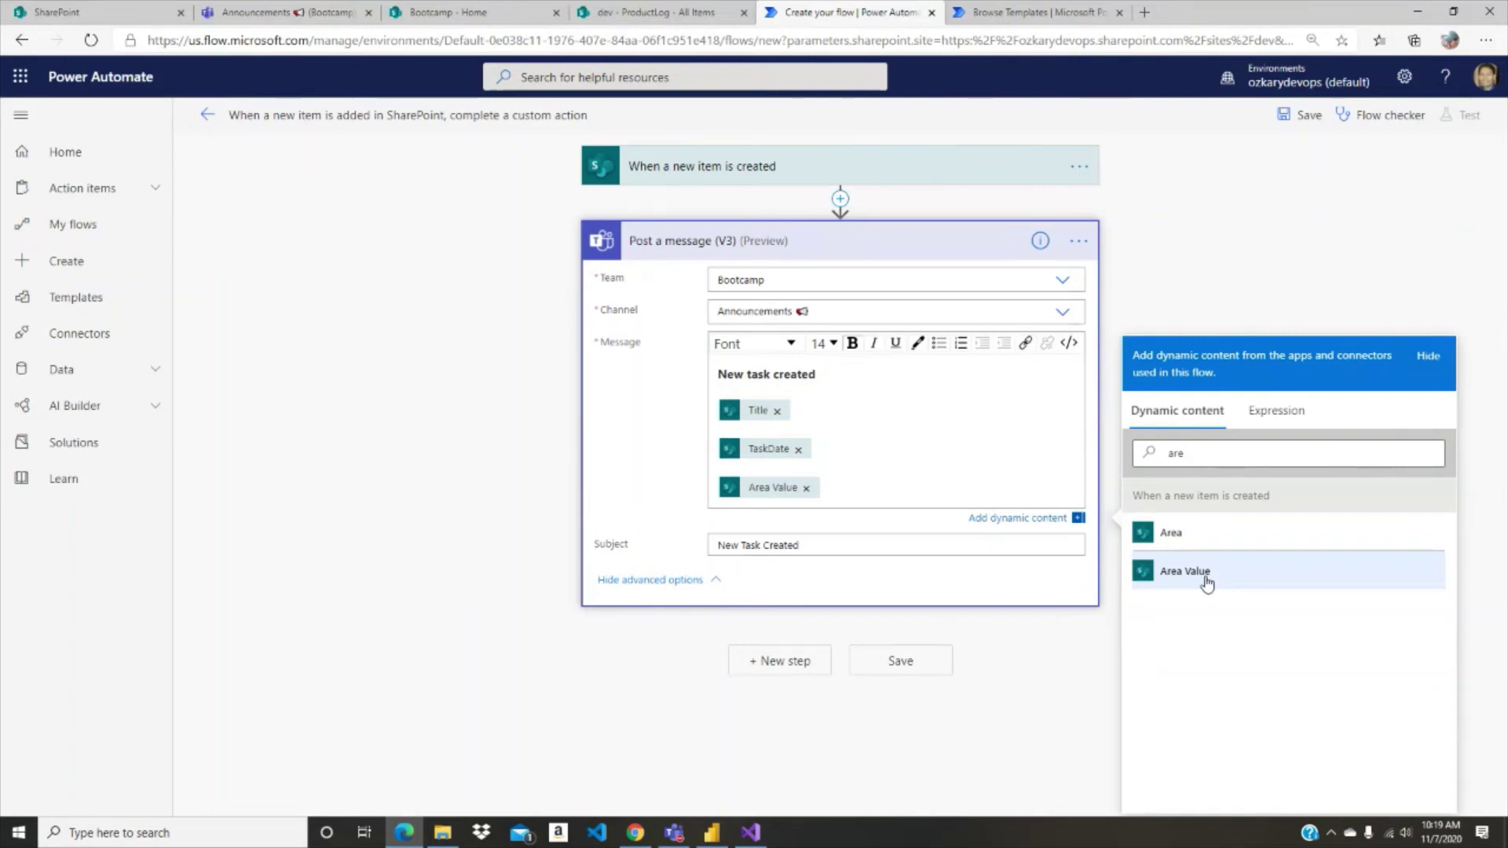
{"action": "left_click", "coordinate": [901, 661]}
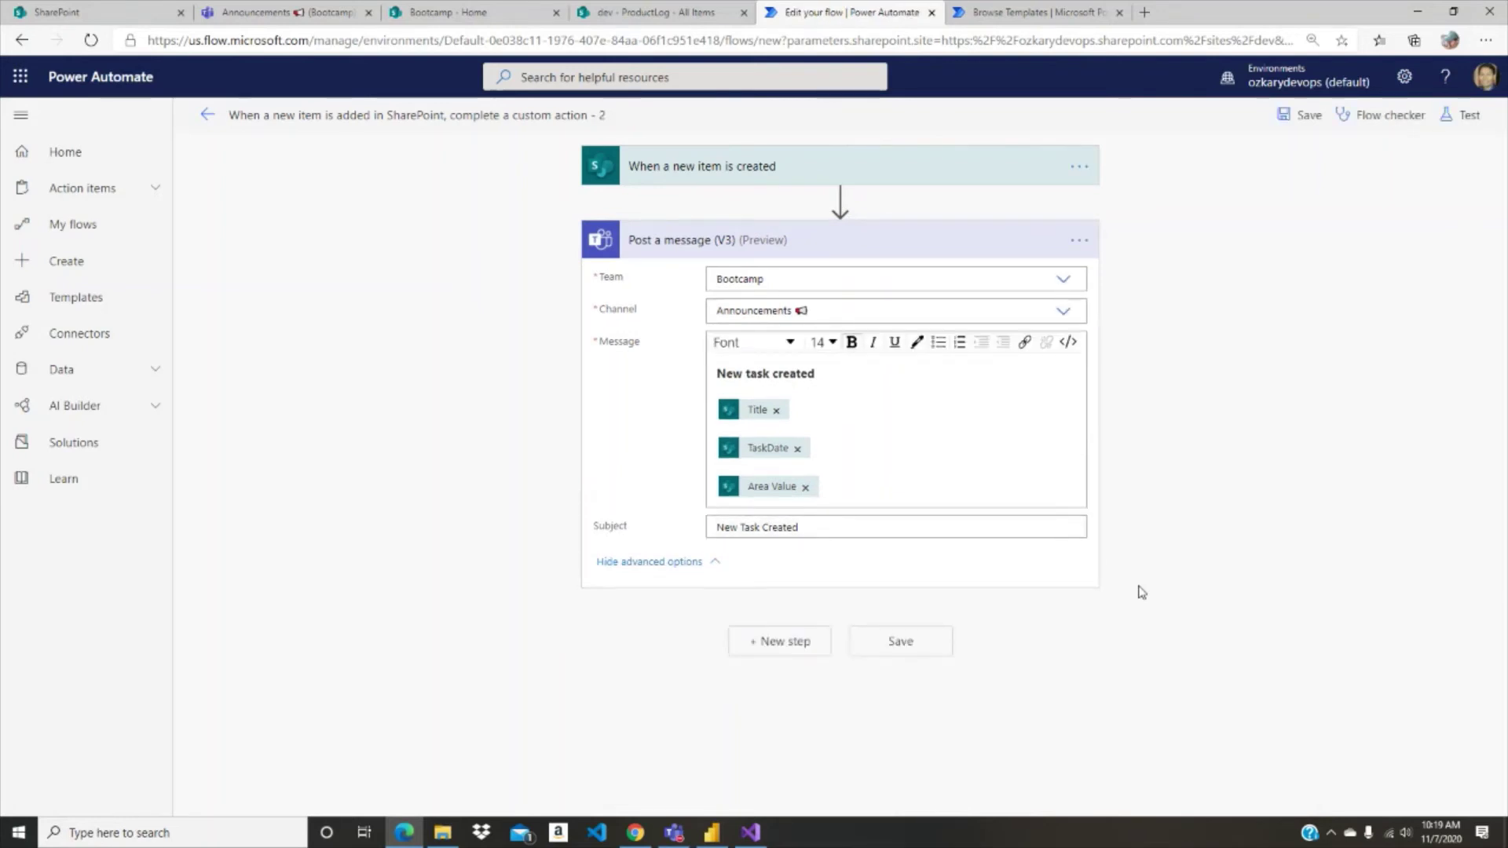
Step: Rename the flow "ProductLogTeamMessage", save it, and leave the editor for its details page
{"action": "left_click", "coordinate": [582, 115]}
{"action": "key", "text": "BackSpace"}
{"action": "type", "text": "Product"}
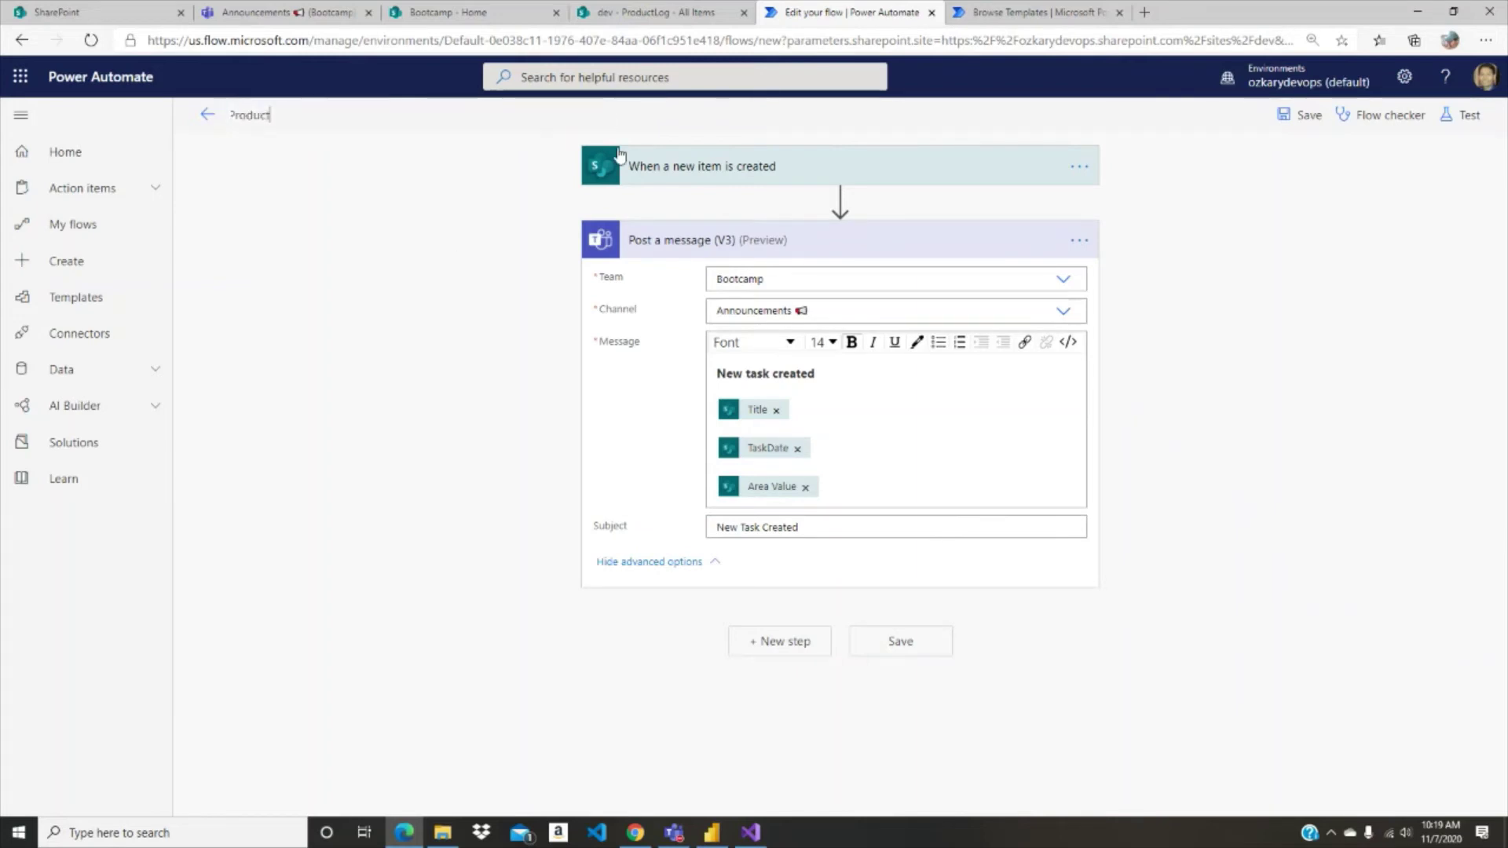
{"action": "type", "text": "LogTeamMessage"}
{"action": "left_click", "coordinate": [885, 640]}
{"action": "left_click", "coordinate": [207, 116]}
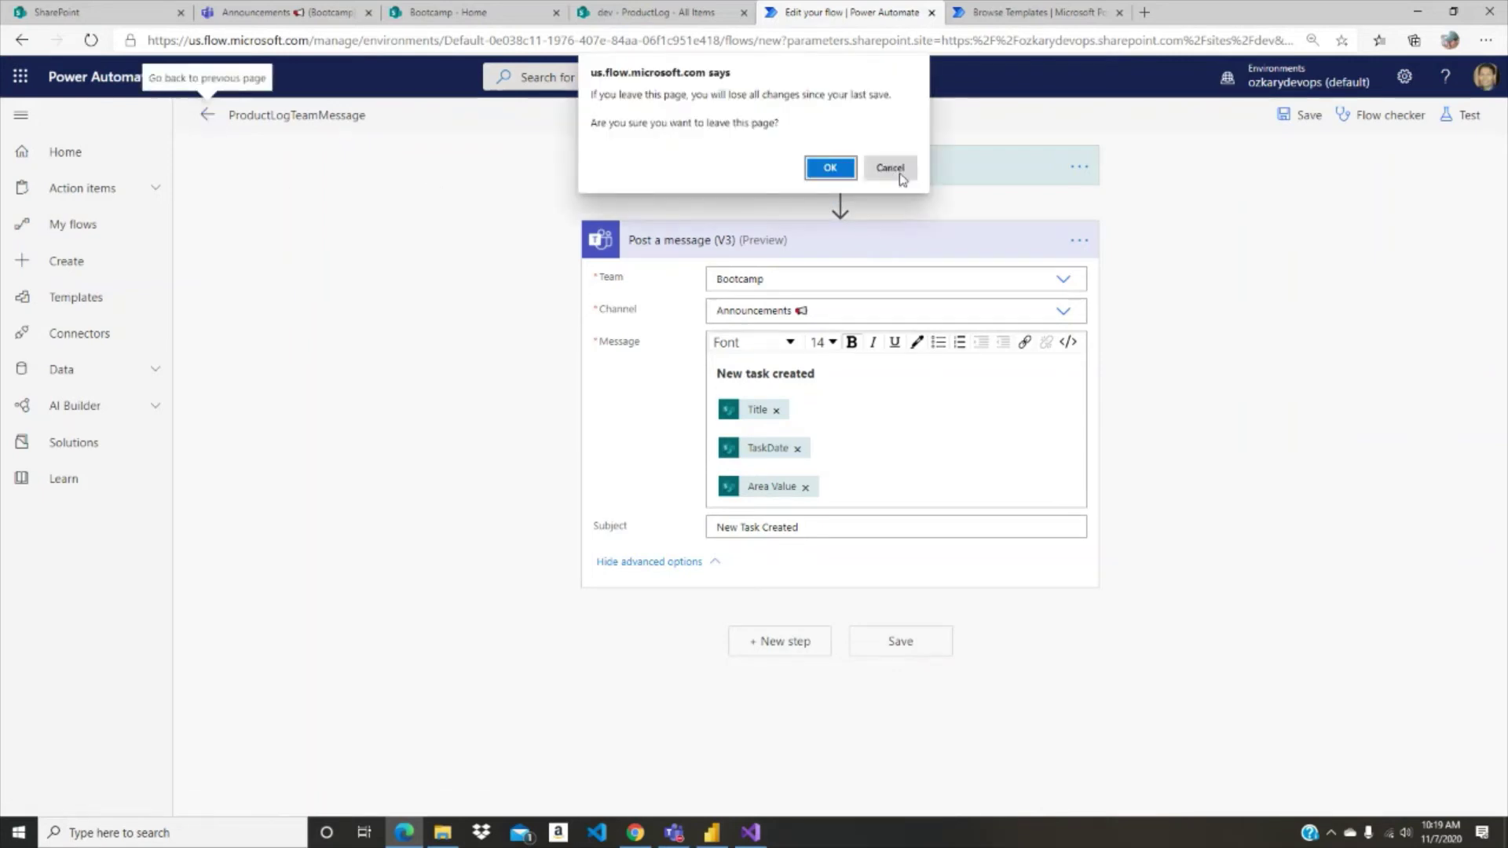
{"action": "left_click", "coordinate": [829, 172]}
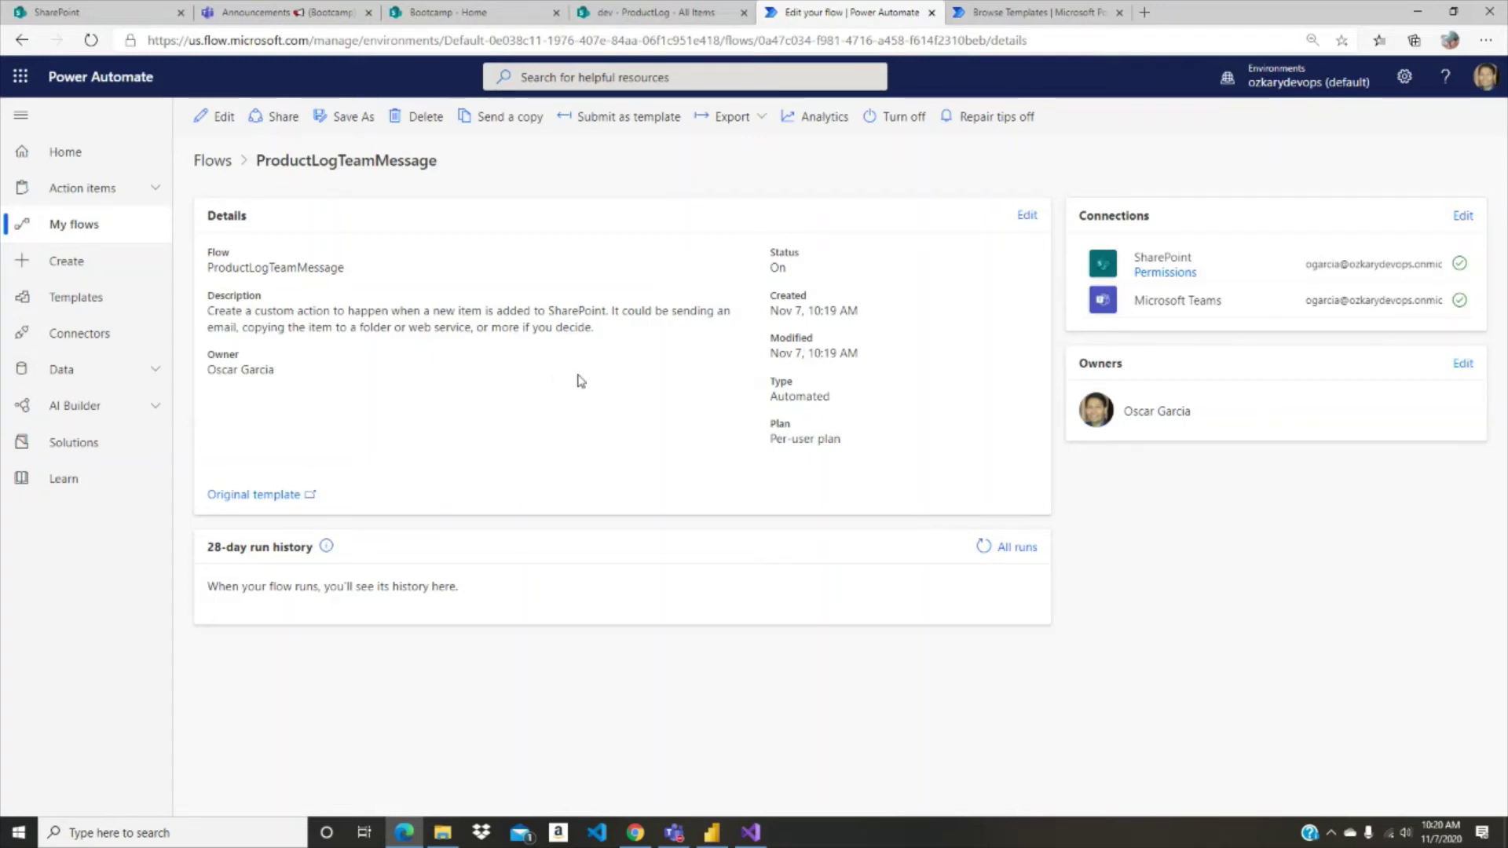
Step: View the Announcements channel in Teams, then create an item titled "Email Designs" in the SharePoint ProductLog list
{"action": "left_click", "coordinate": [297, 23]}
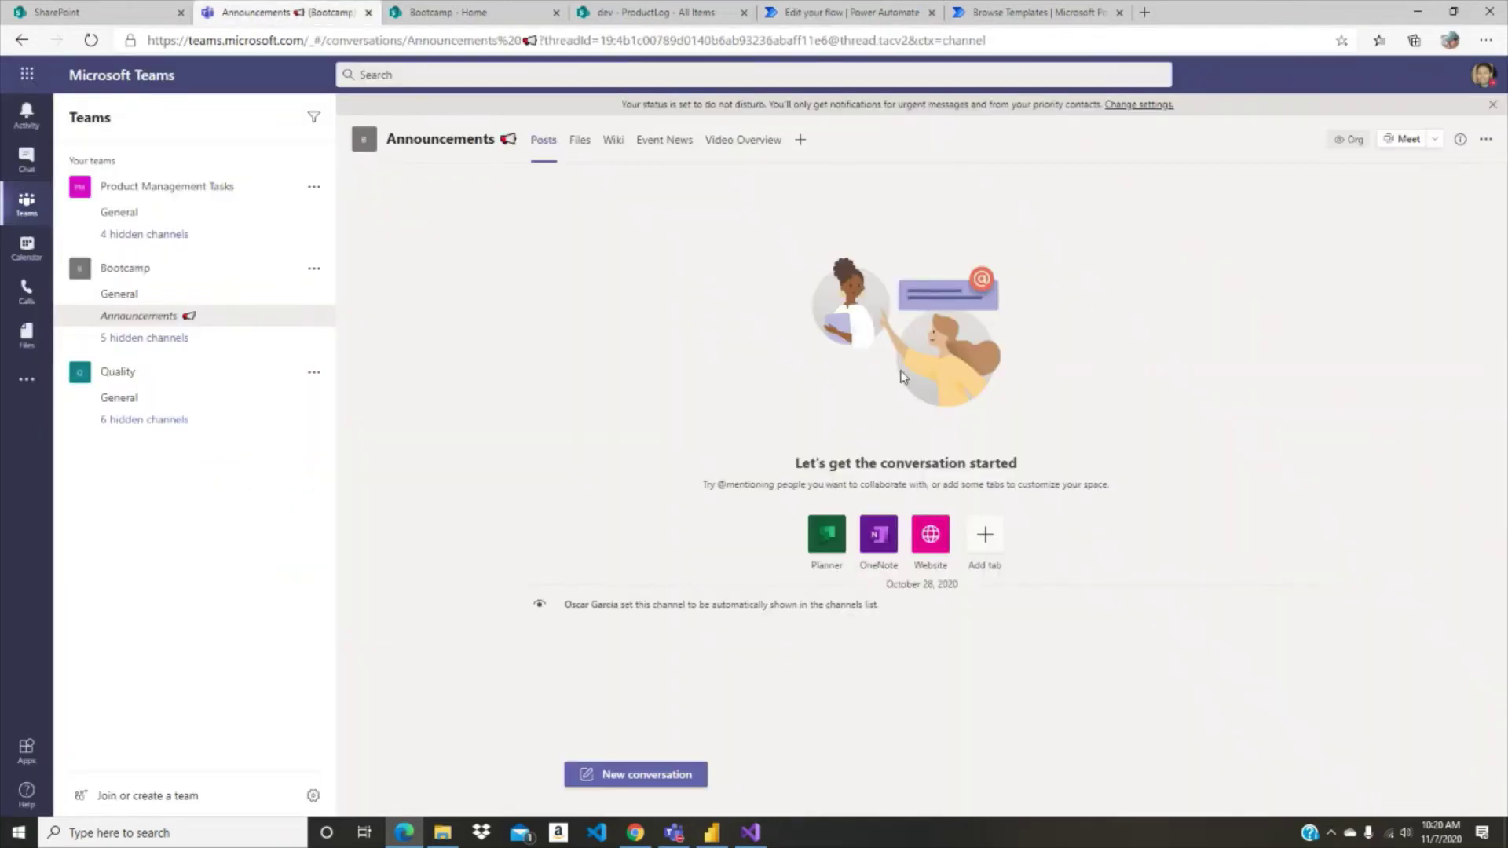
{"action": "left_click", "coordinate": [649, 17]}
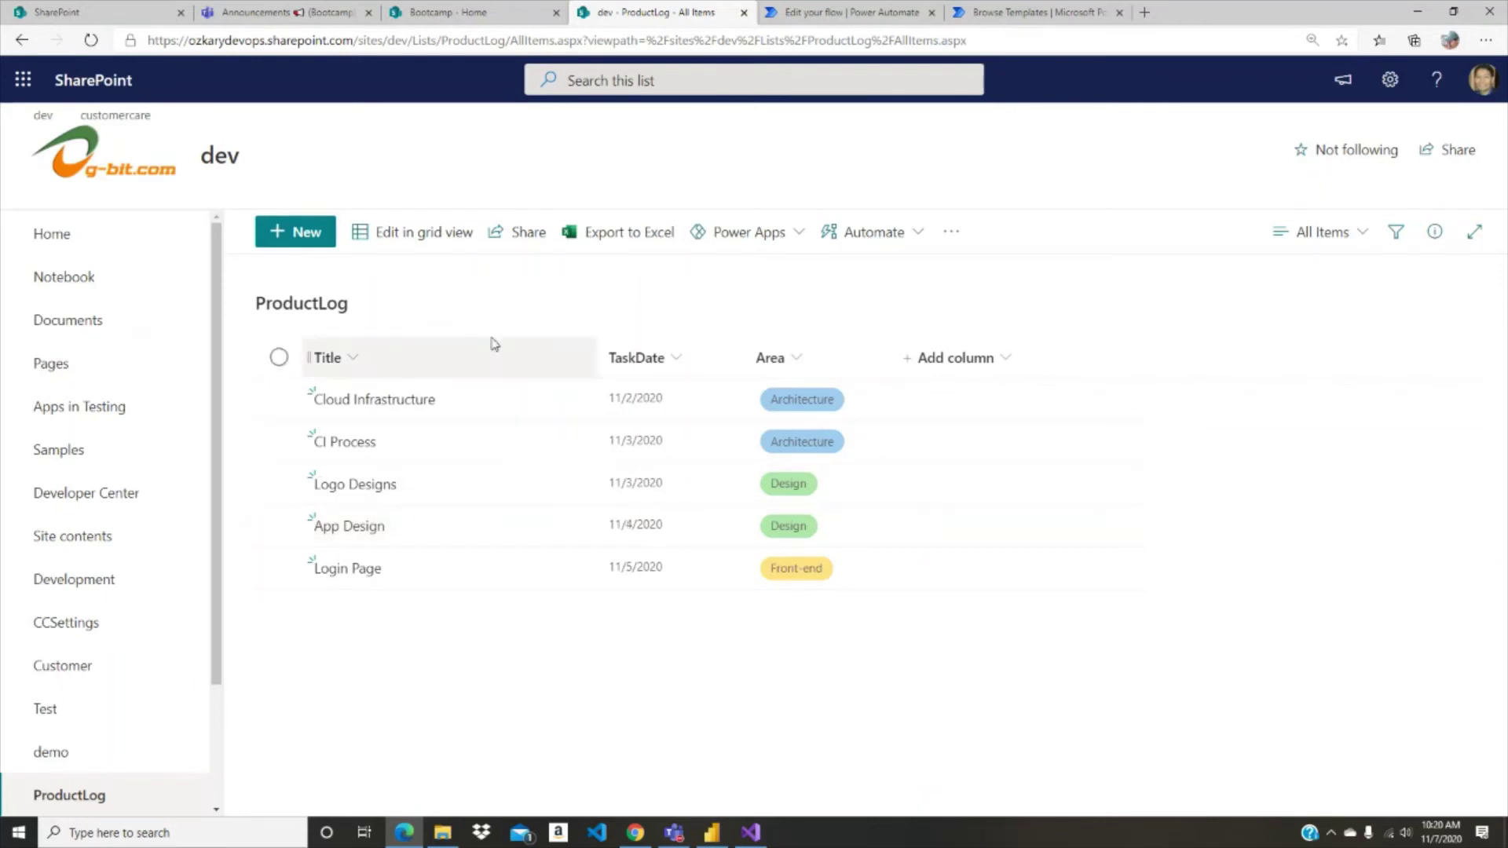
{"action": "left_click", "coordinate": [295, 234]}
{"action": "left_click", "coordinate": [1276, 189]}
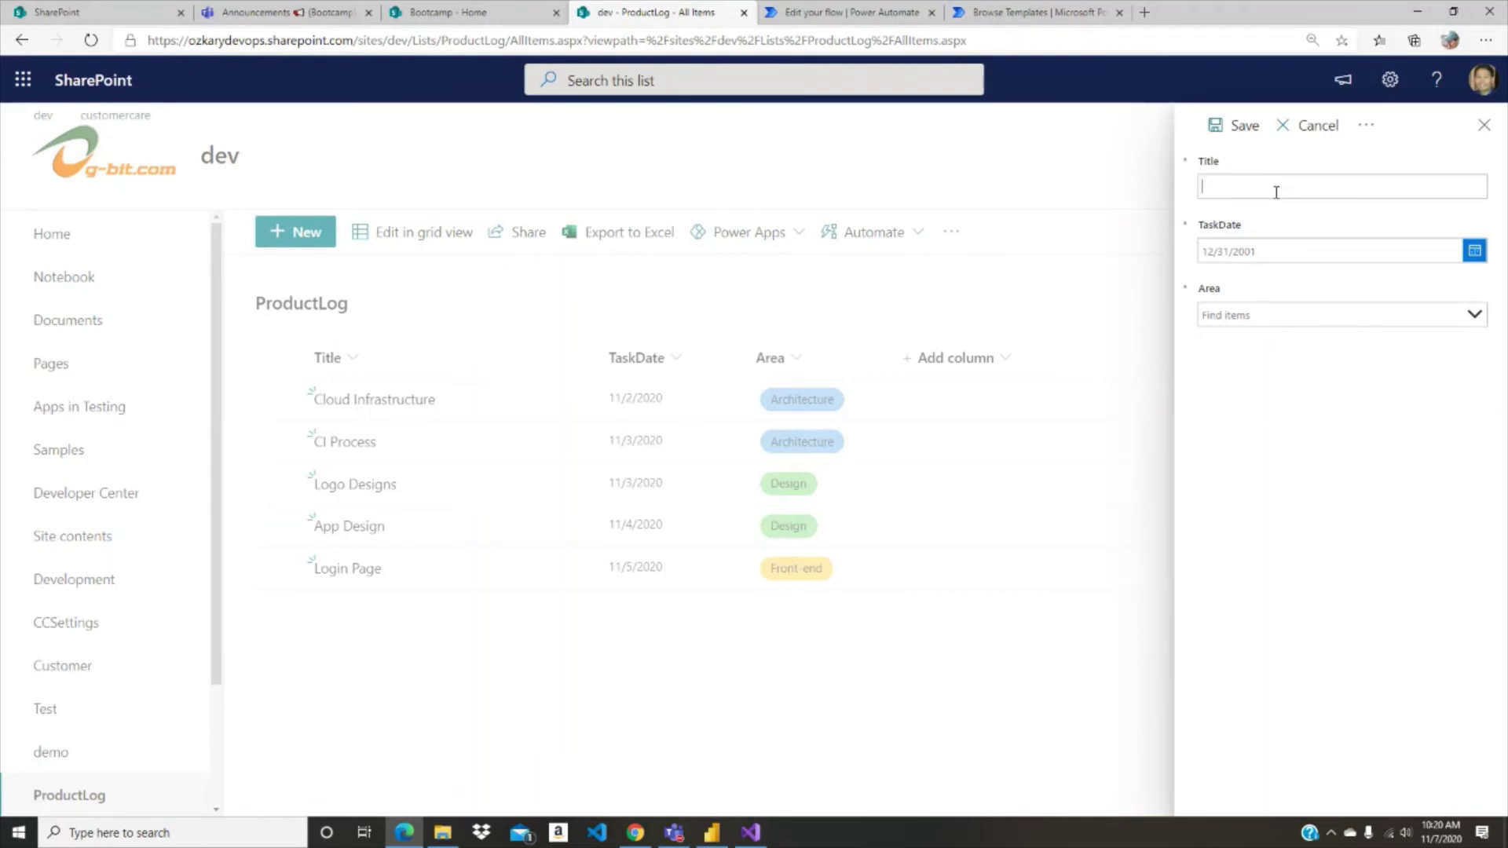
{"action": "type", "text": "Email Designs"}
{"action": "left_click", "coordinate": [1475, 251]}
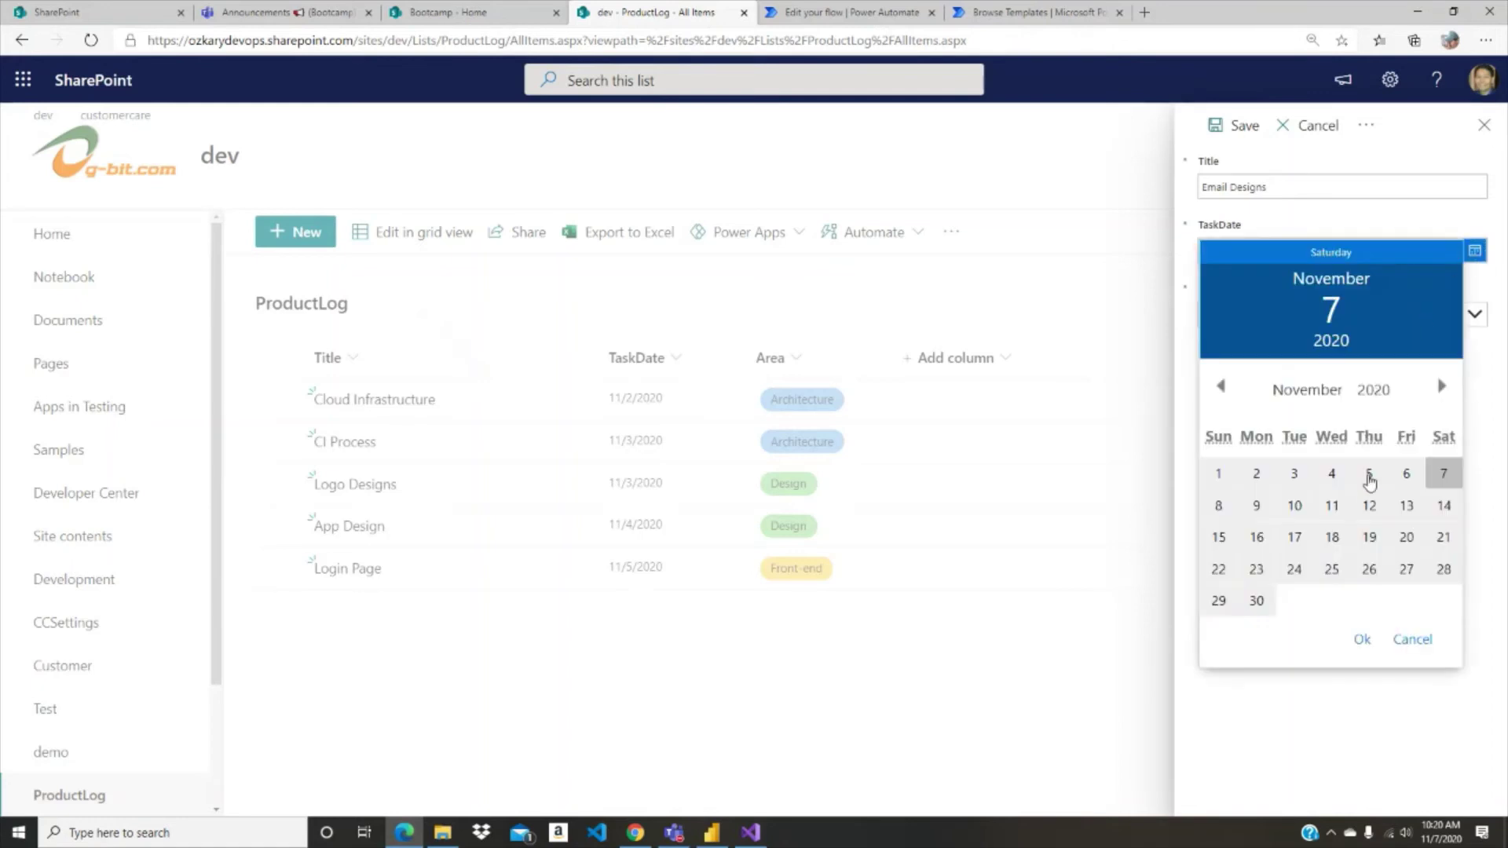
{"action": "left_click", "coordinate": [1369, 475]}
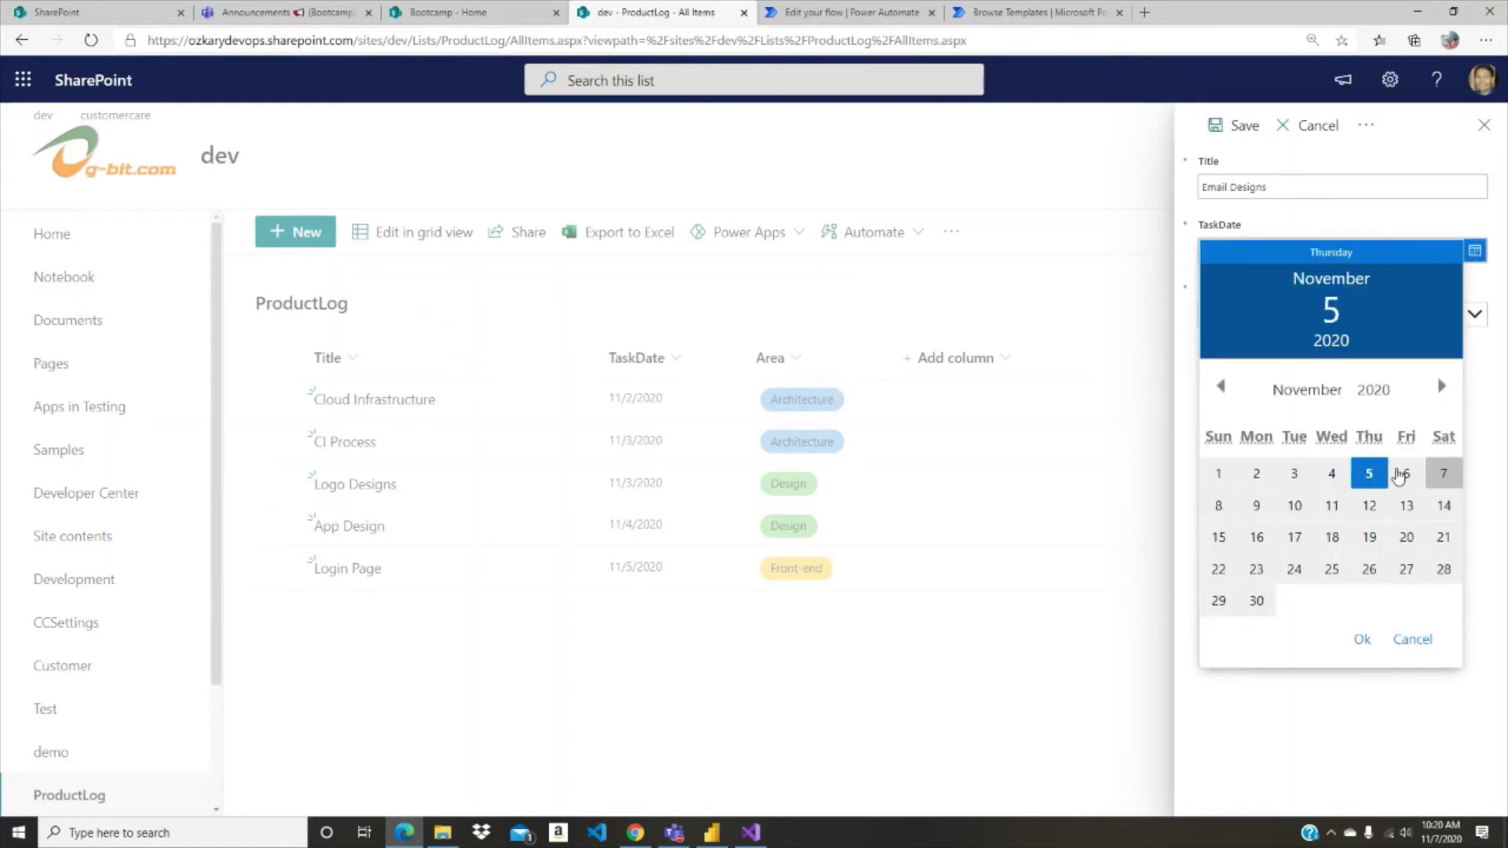
{"action": "left_click", "coordinate": [1407, 472]}
{"action": "left_click", "coordinate": [1377, 246]}
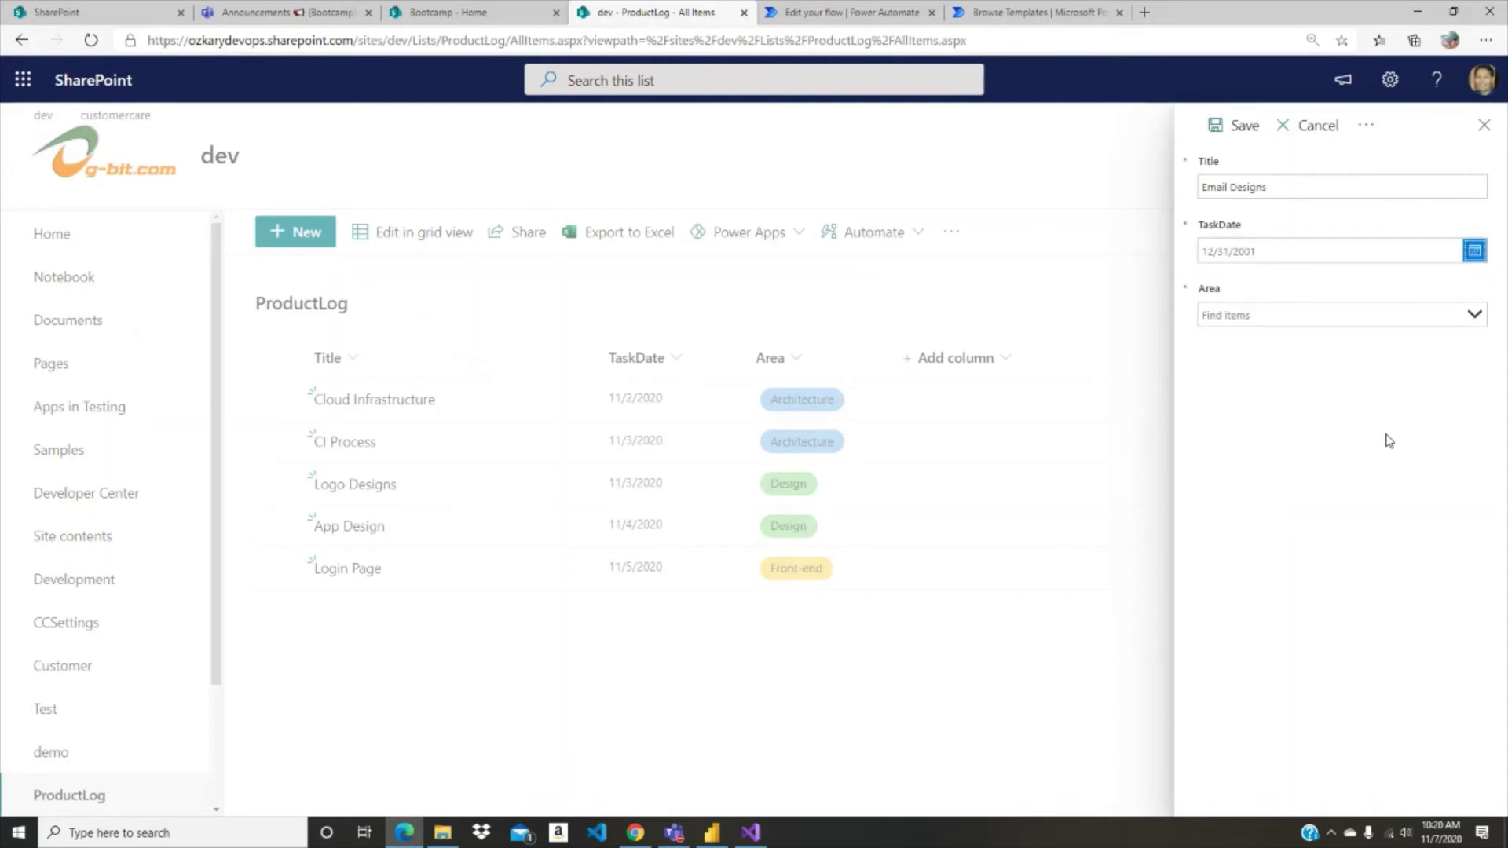
Step: Set the new item's Area to Design and try to save the item
{"action": "left_click", "coordinate": [1475, 315]}
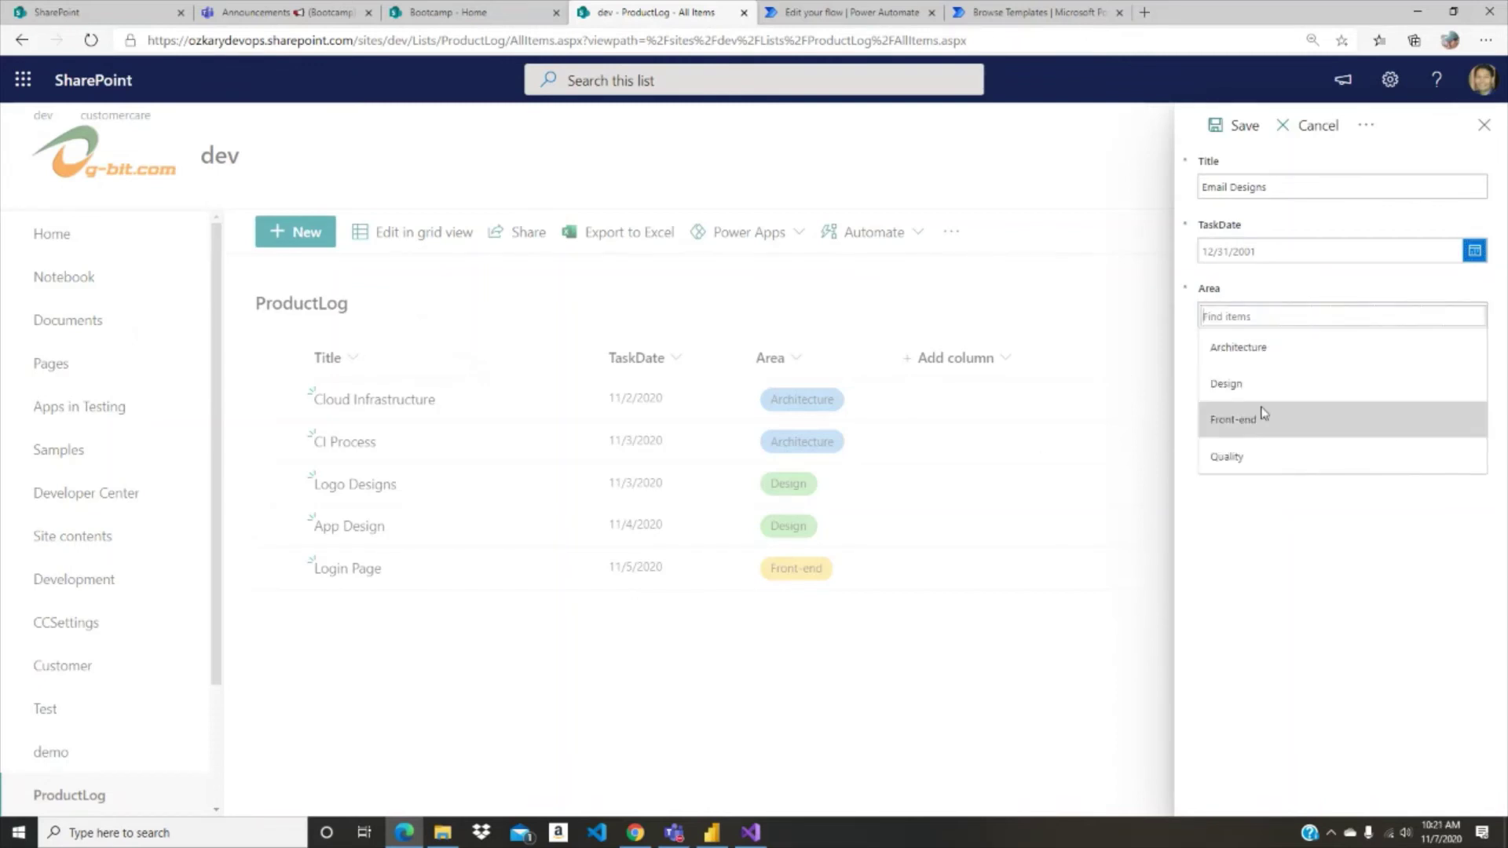
{"action": "left_click", "coordinate": [1249, 388]}
{"action": "left_click", "coordinate": [1338, 431]}
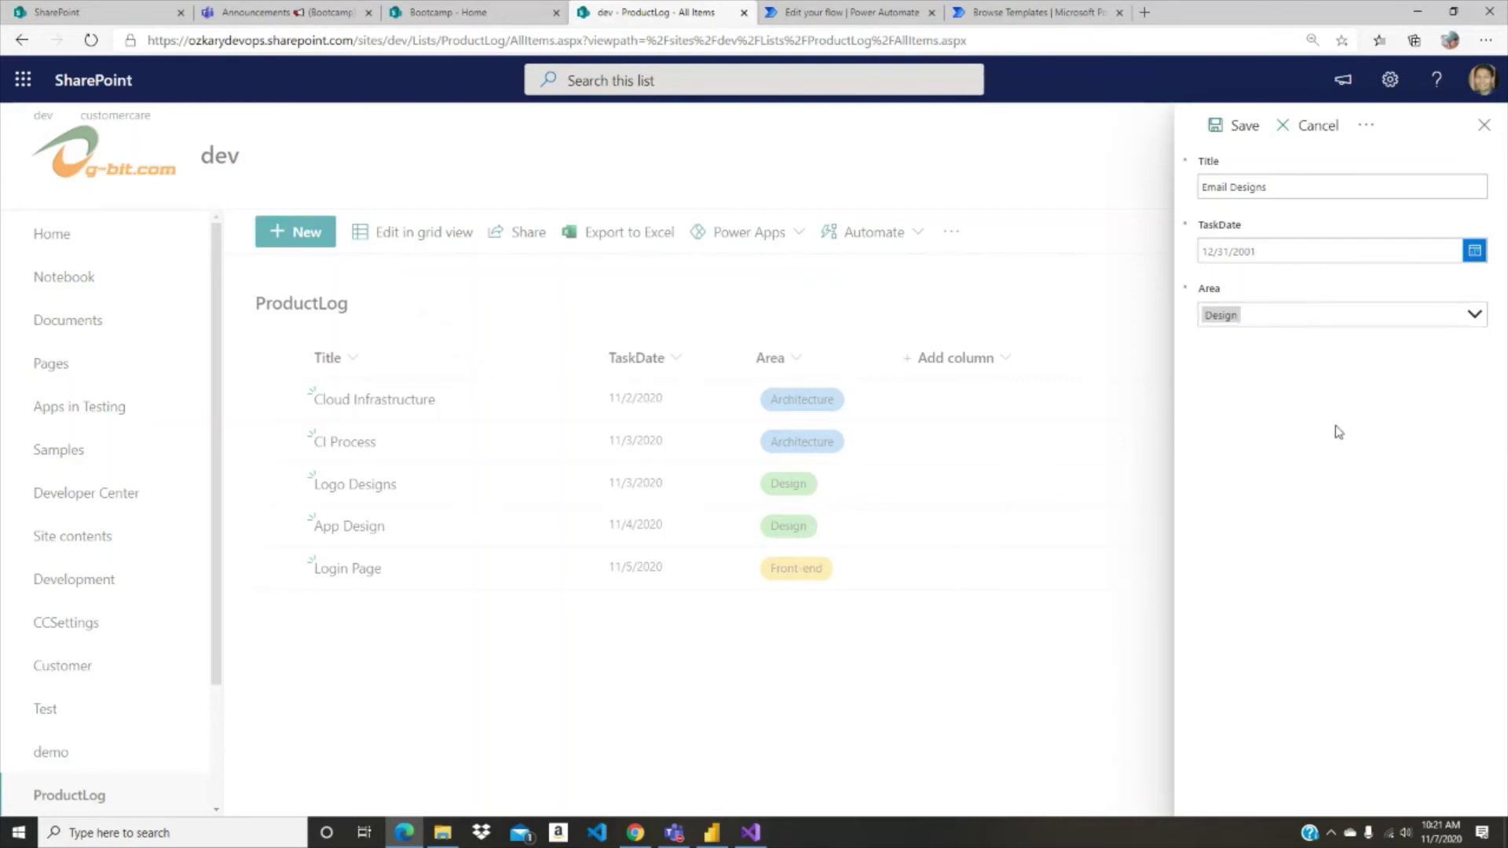
{"action": "left_click", "coordinate": [1237, 127]}
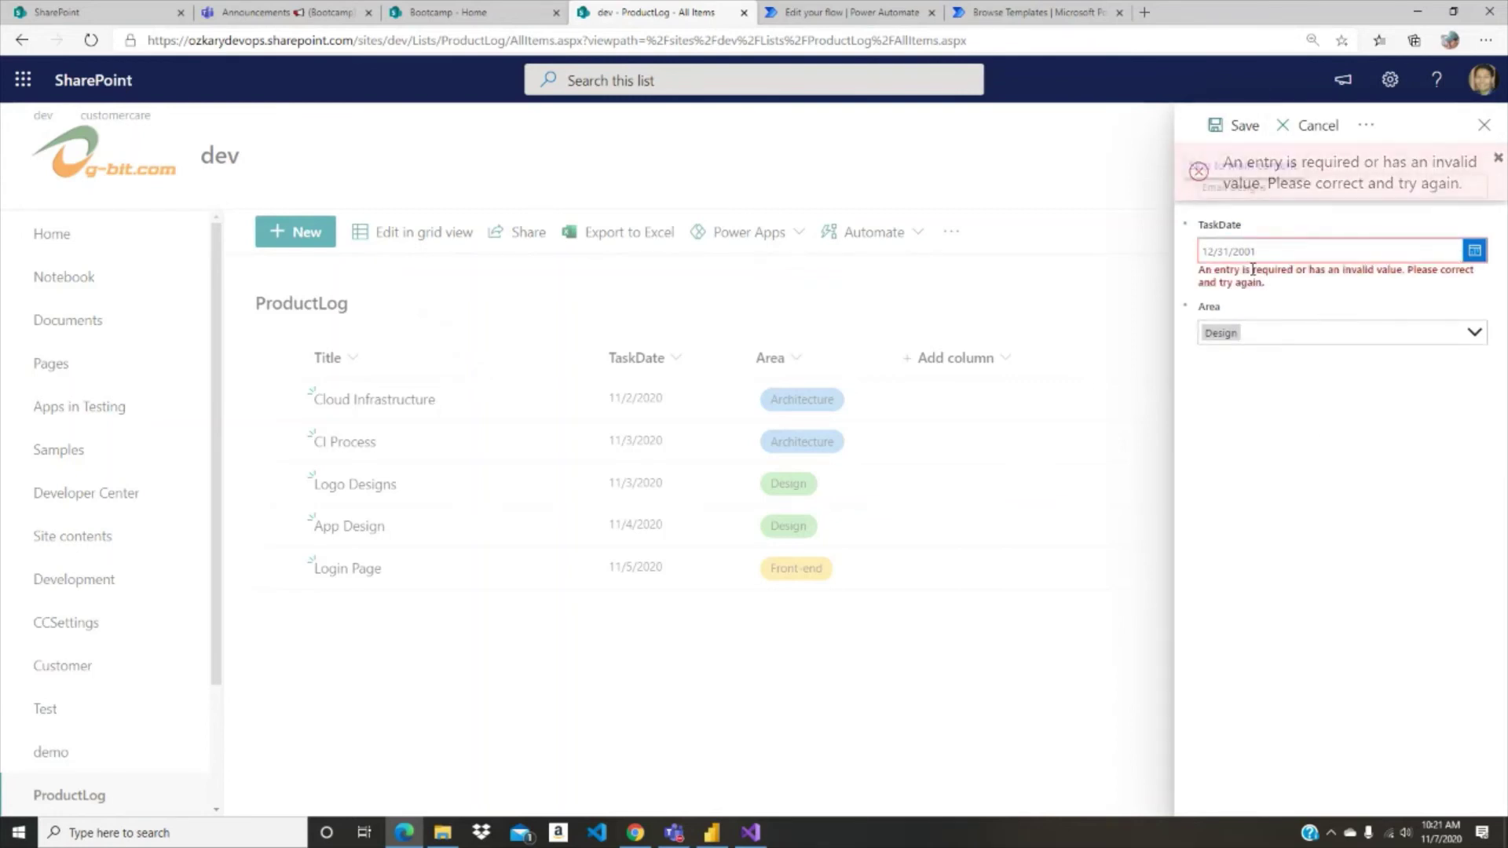
Step: Set the Email Designs item's TaskDate to 11/5/2020 and save the item to the ProductLog list
{"action": "left_click", "coordinate": [1475, 251]}
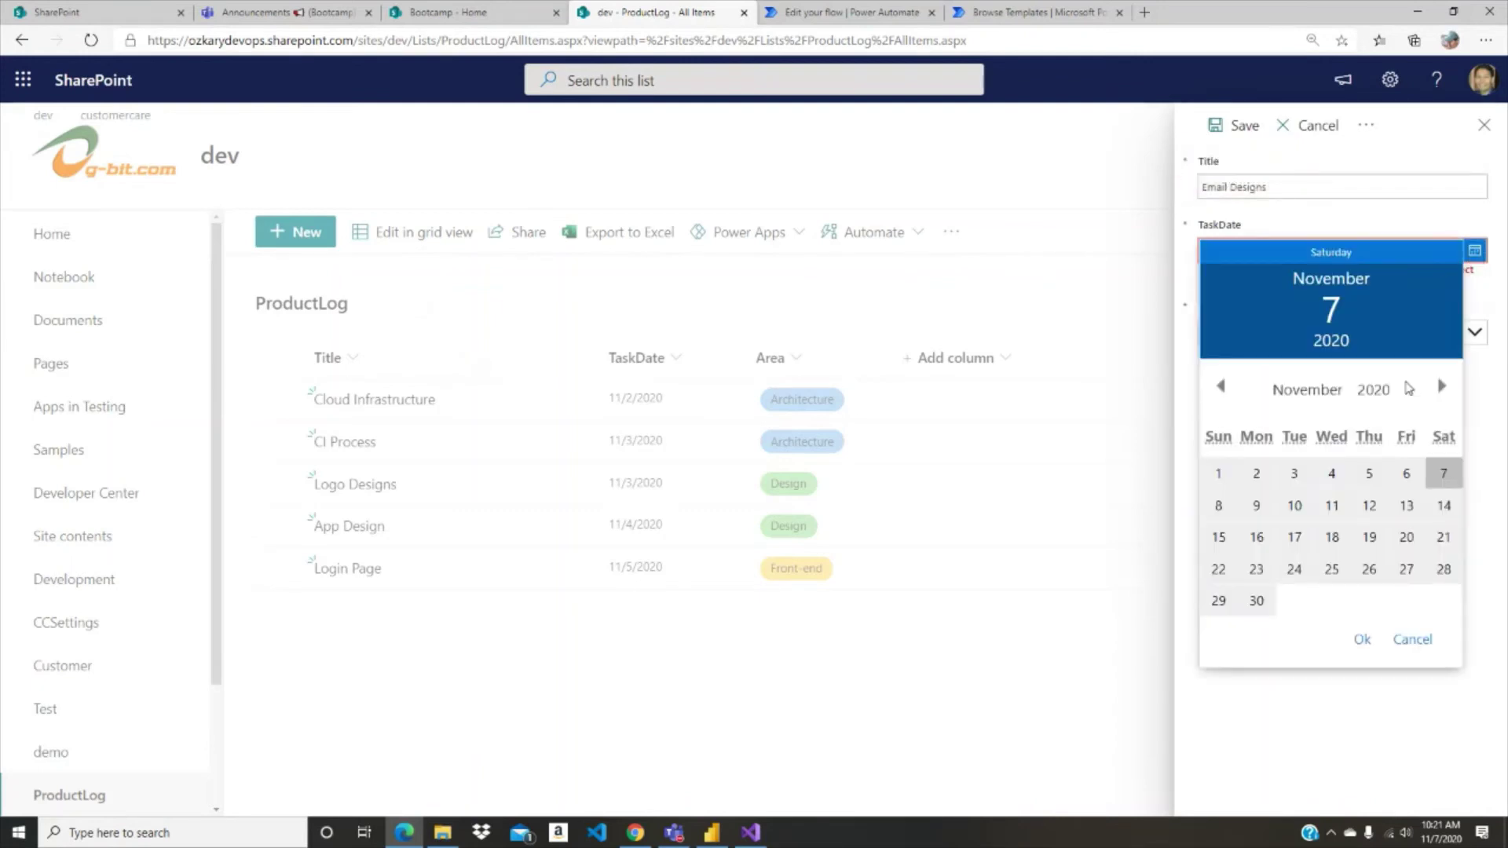
{"action": "left_click", "coordinate": [1364, 472]}
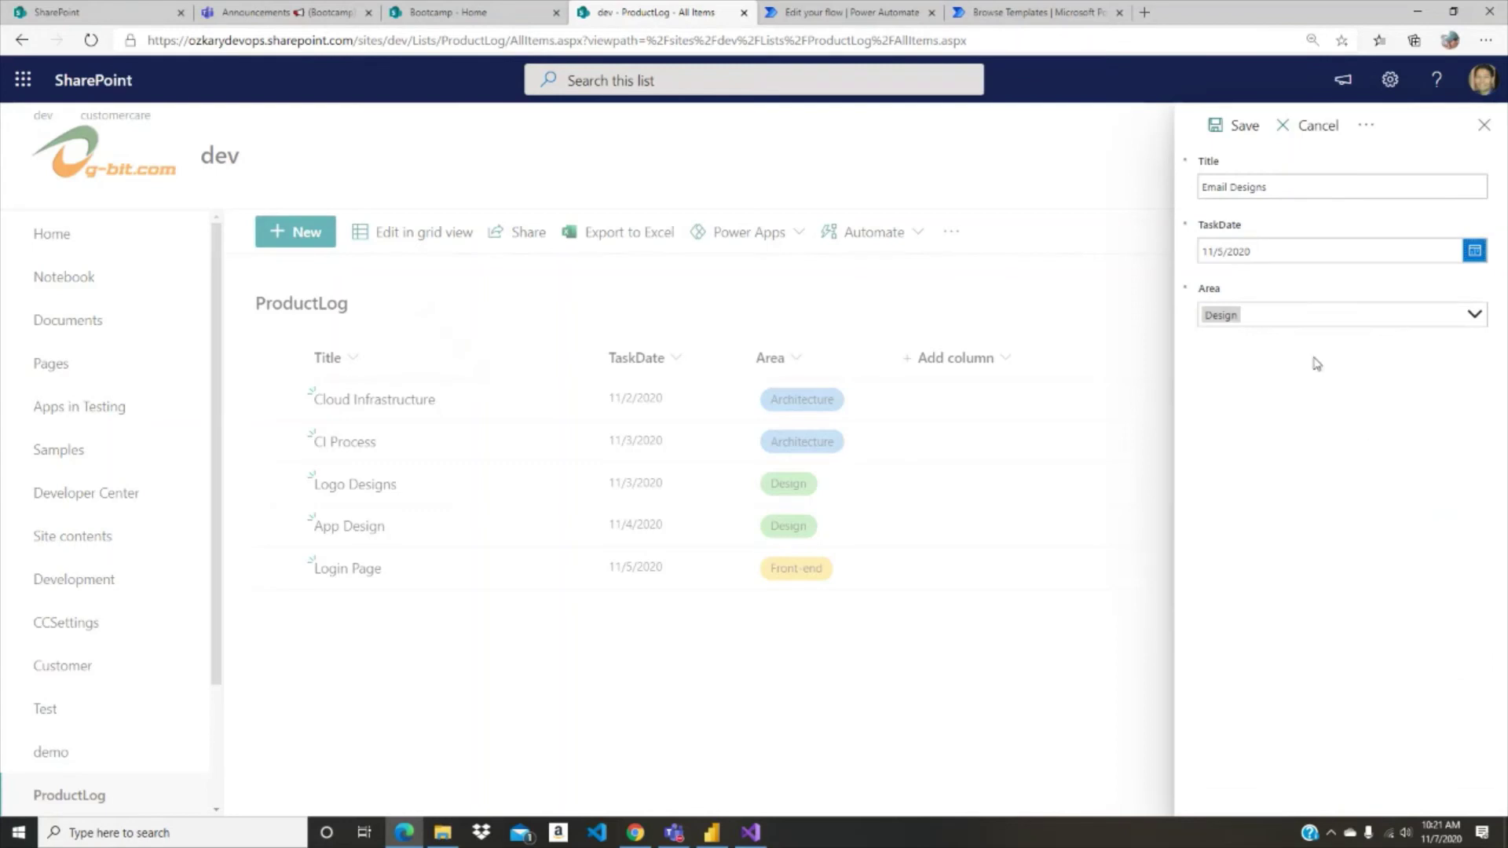
{"action": "left_click", "coordinate": [1244, 128]}
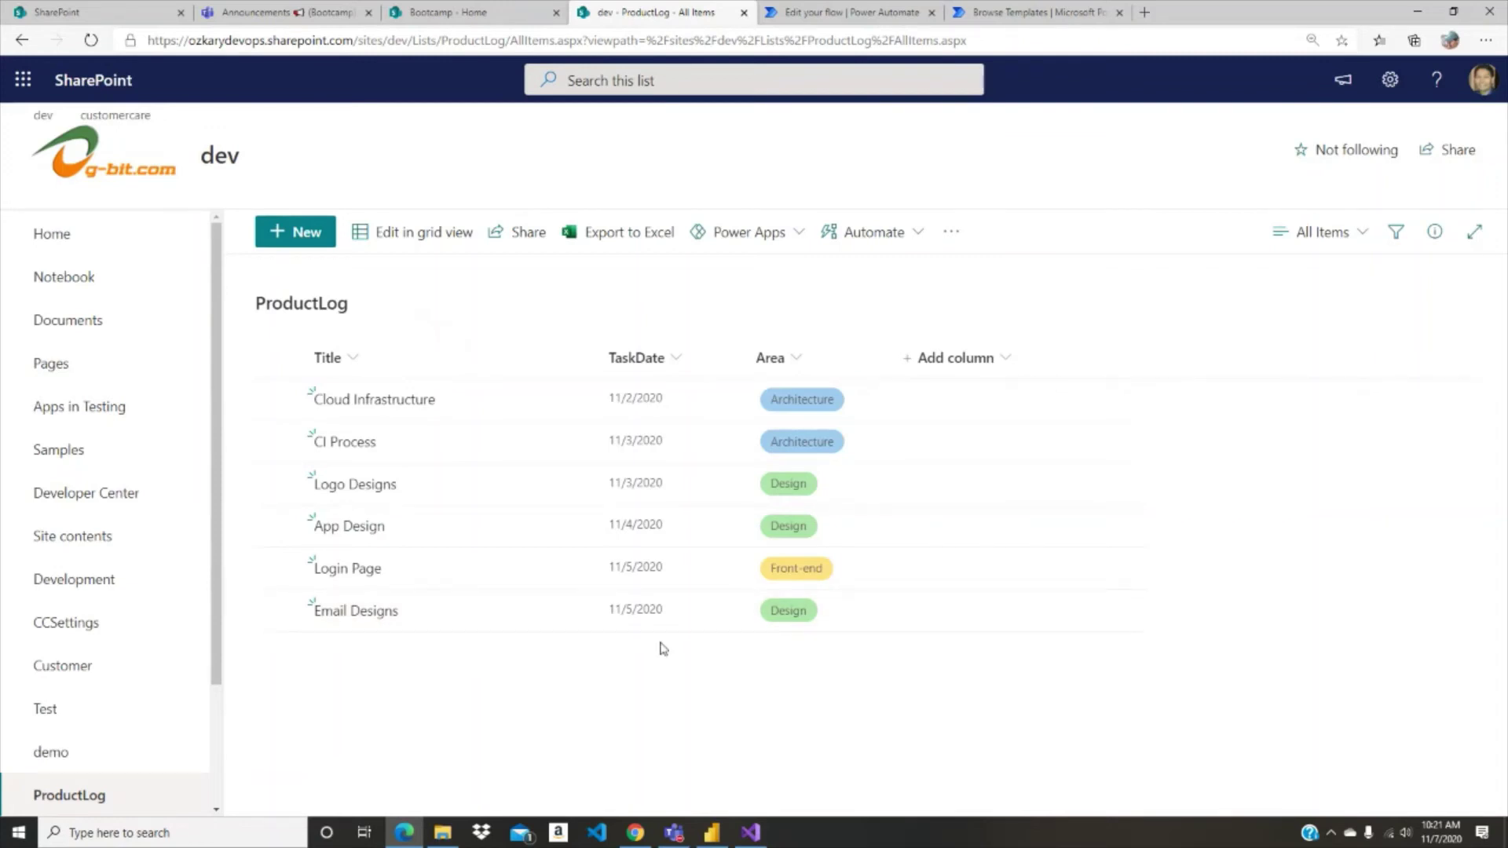
Step: Switch to Power Automate, refresh the ProductLogTeamMessage run history, and examine the details of the latest run
{"action": "left_click", "coordinate": [835, 17]}
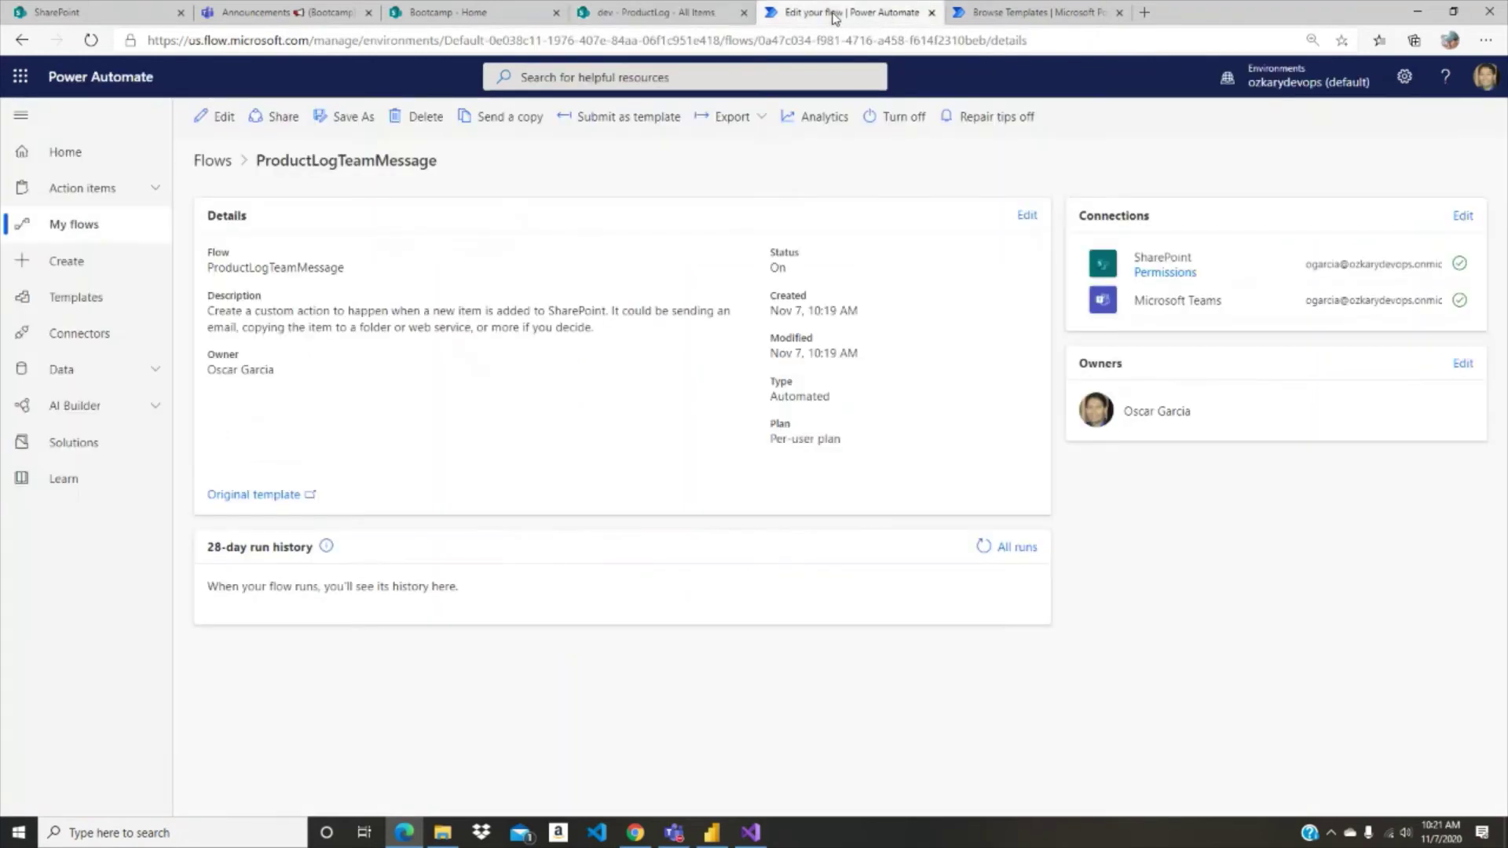
{"action": "left_click", "coordinate": [91, 44]}
{"action": "left_click", "coordinate": [97, 46]}
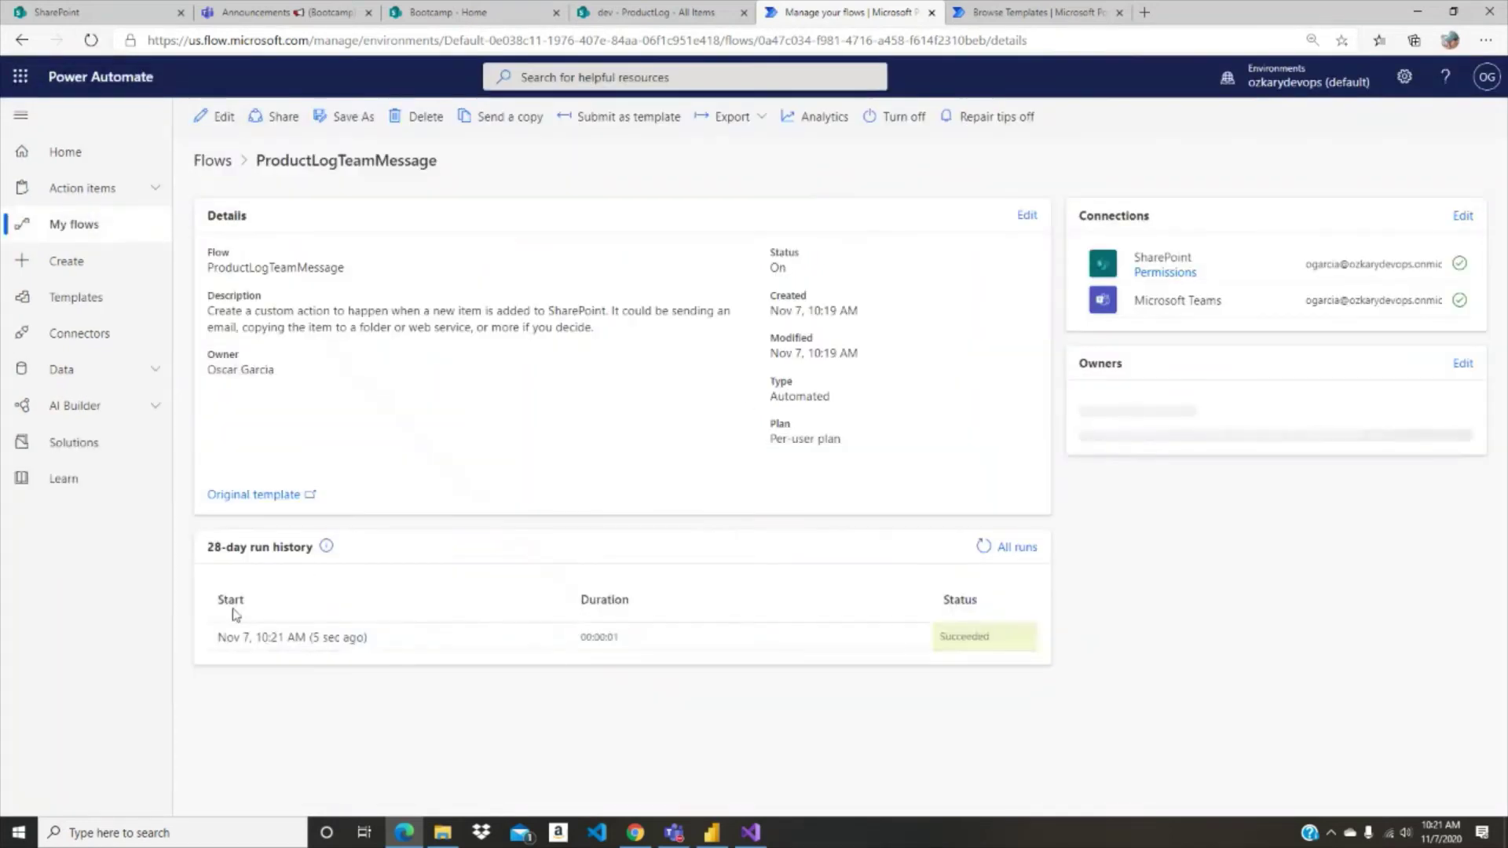
{"action": "left_click", "coordinate": [608, 649]}
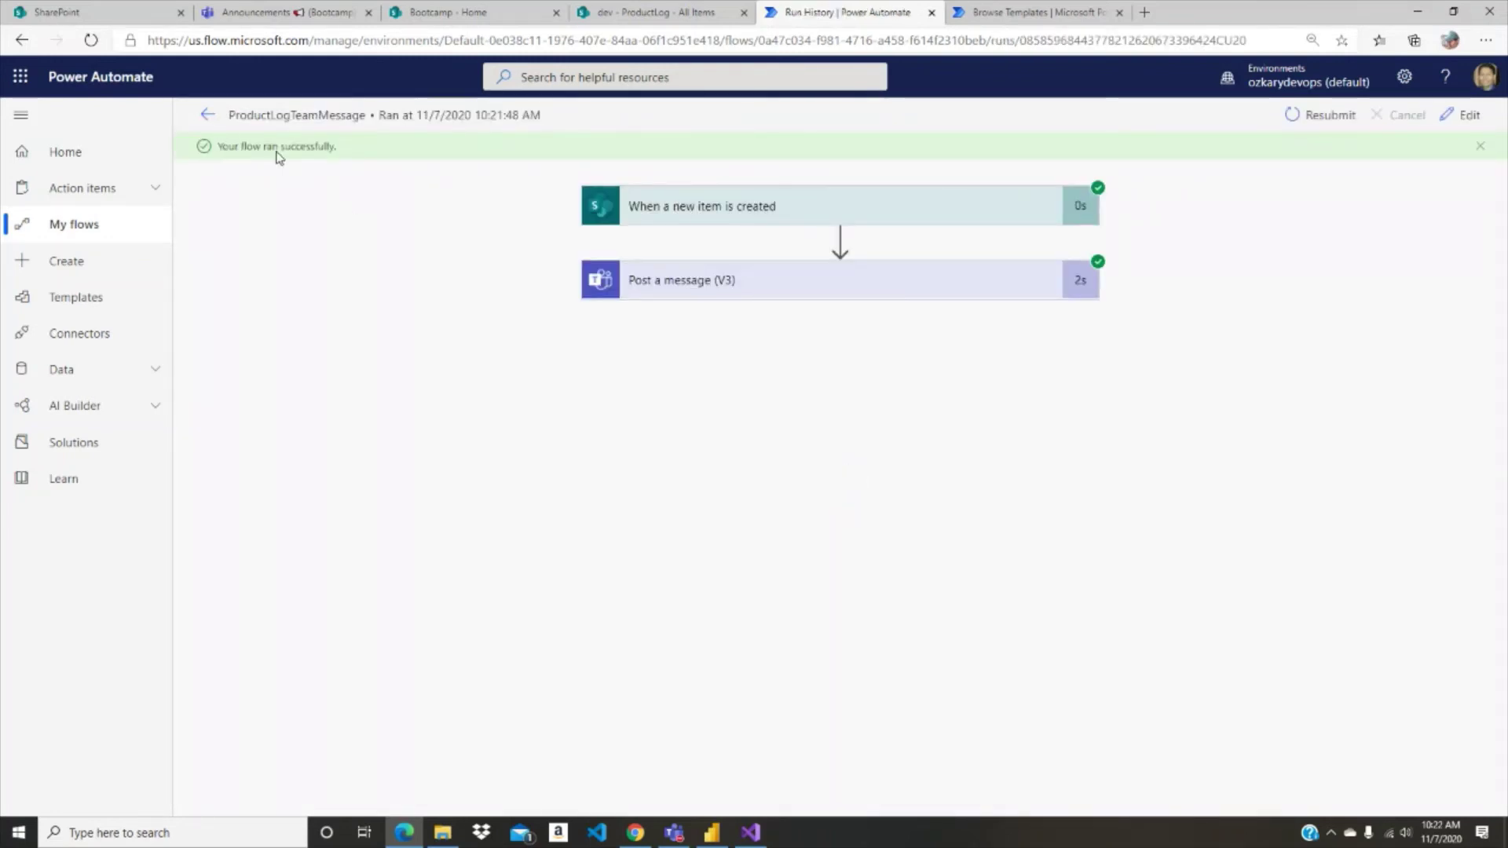
{"action": "left_click", "coordinate": [209, 116]}
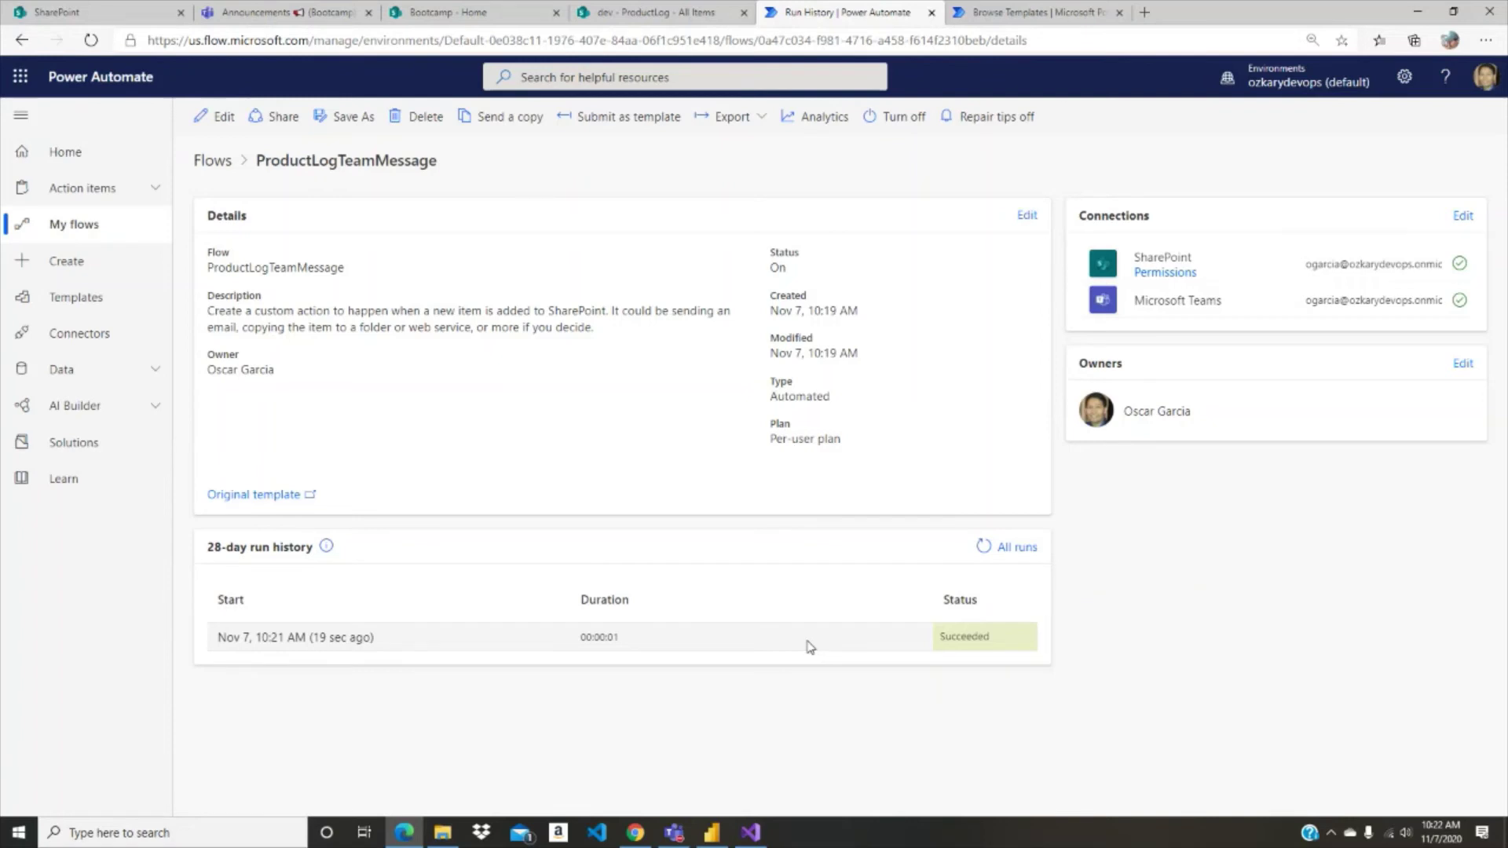
{"action": "left_click", "coordinate": [814, 645]}
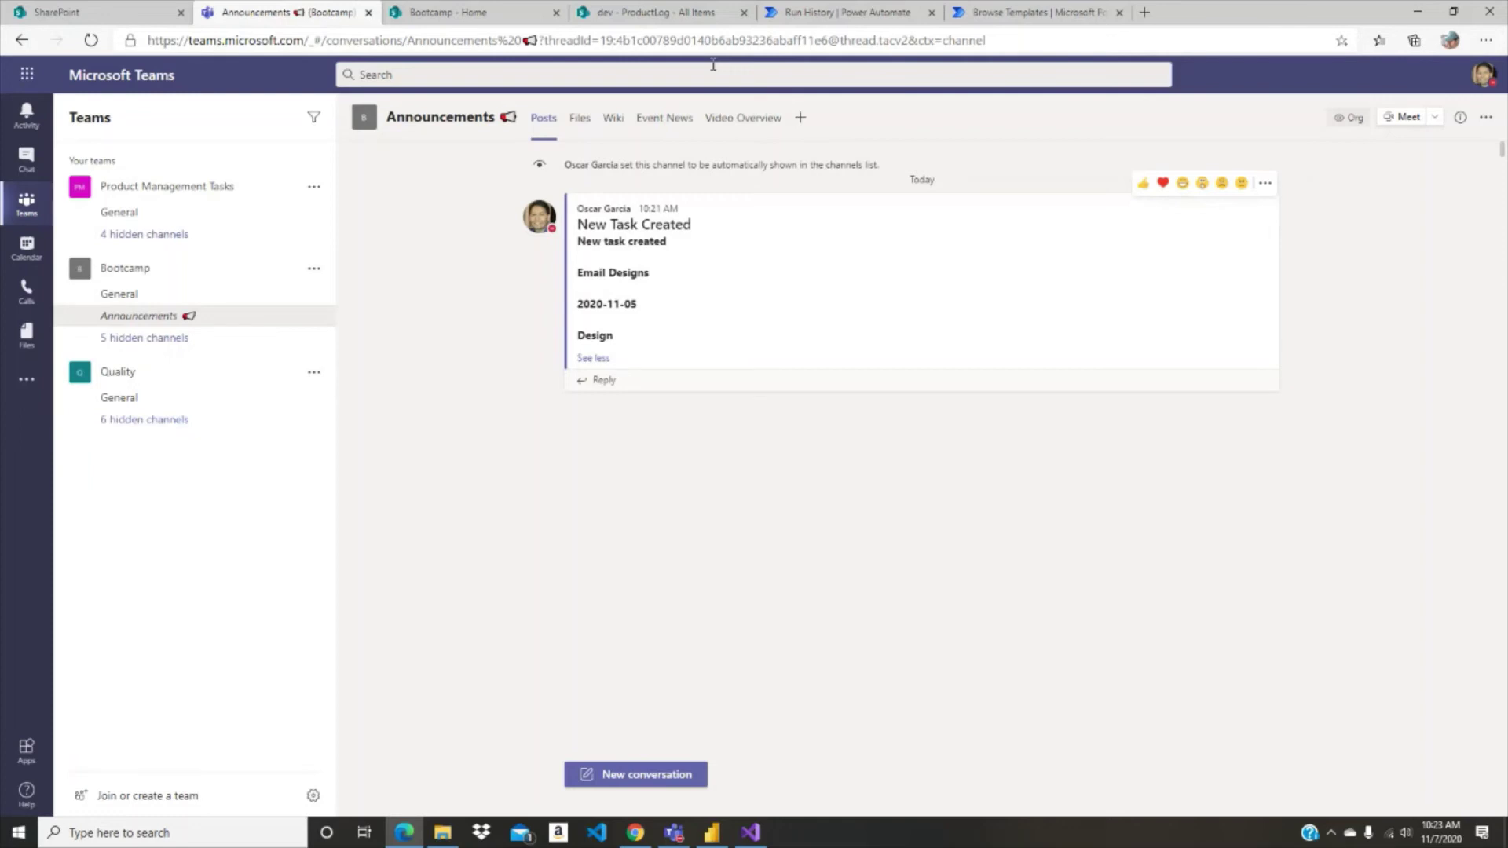
Step: Edit the ProductLogTeamMessage flow in Power Automate, add the "Link to item" dynamic field below Area Value in the message, and save the flow
{"action": "left_click", "coordinate": [847, 12]}
{"action": "left_click", "coordinate": [214, 116]}
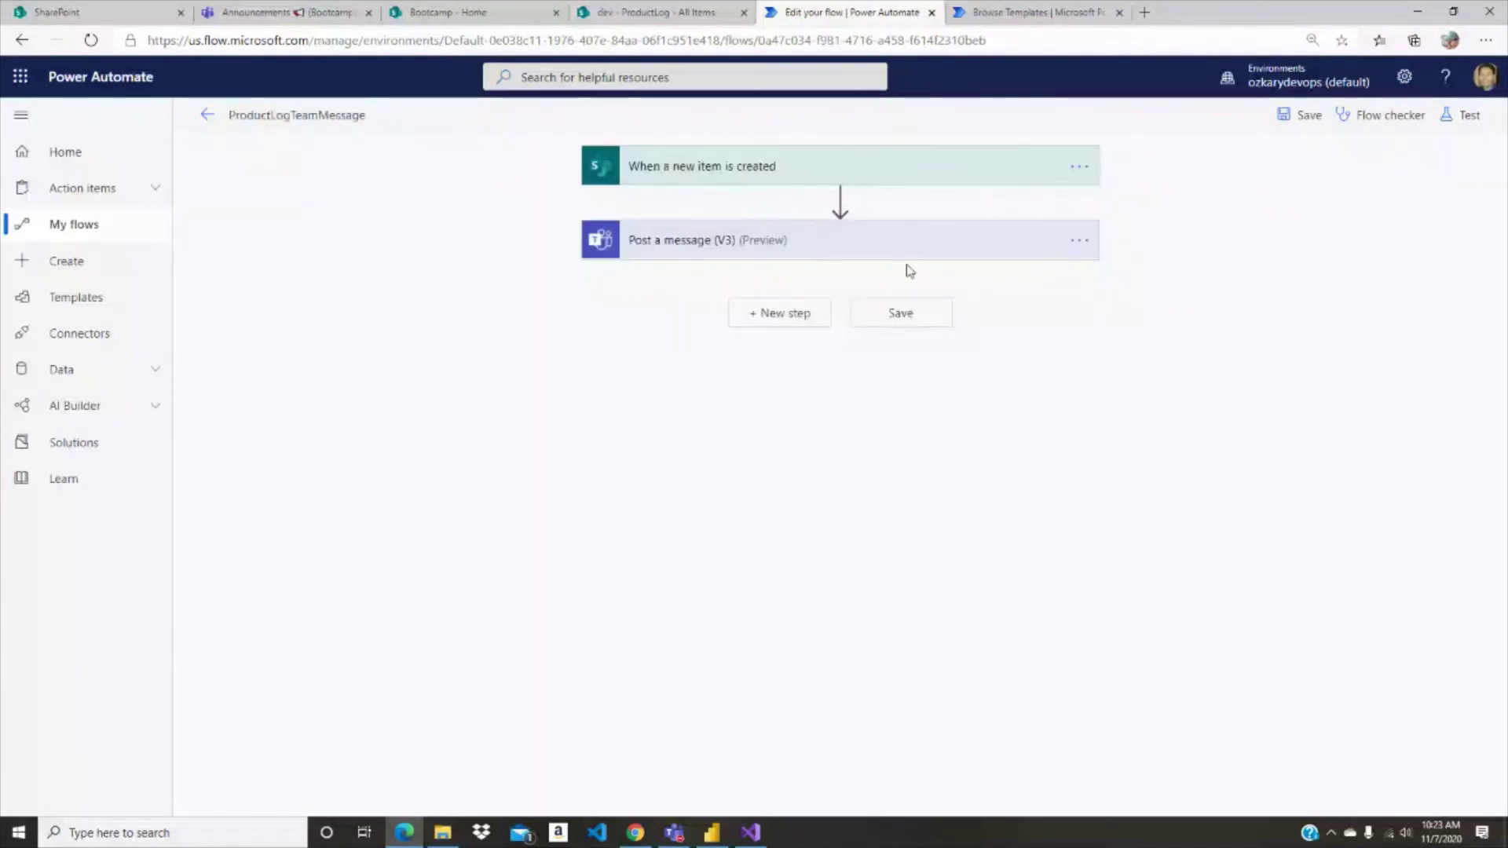
{"action": "left_click", "coordinate": [910, 250]}
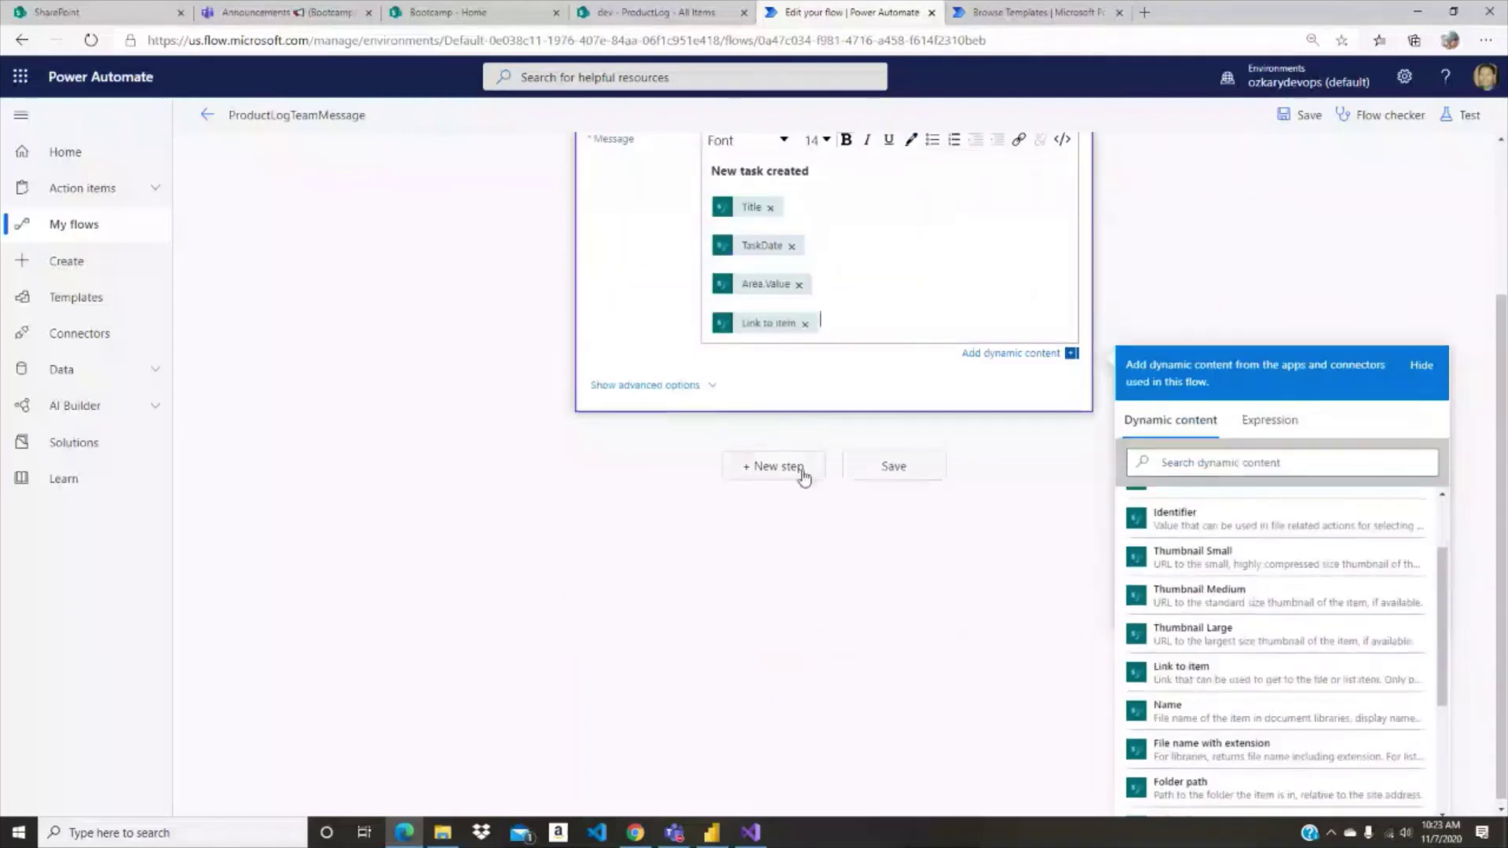
{"action": "left_click", "coordinate": [893, 471]}
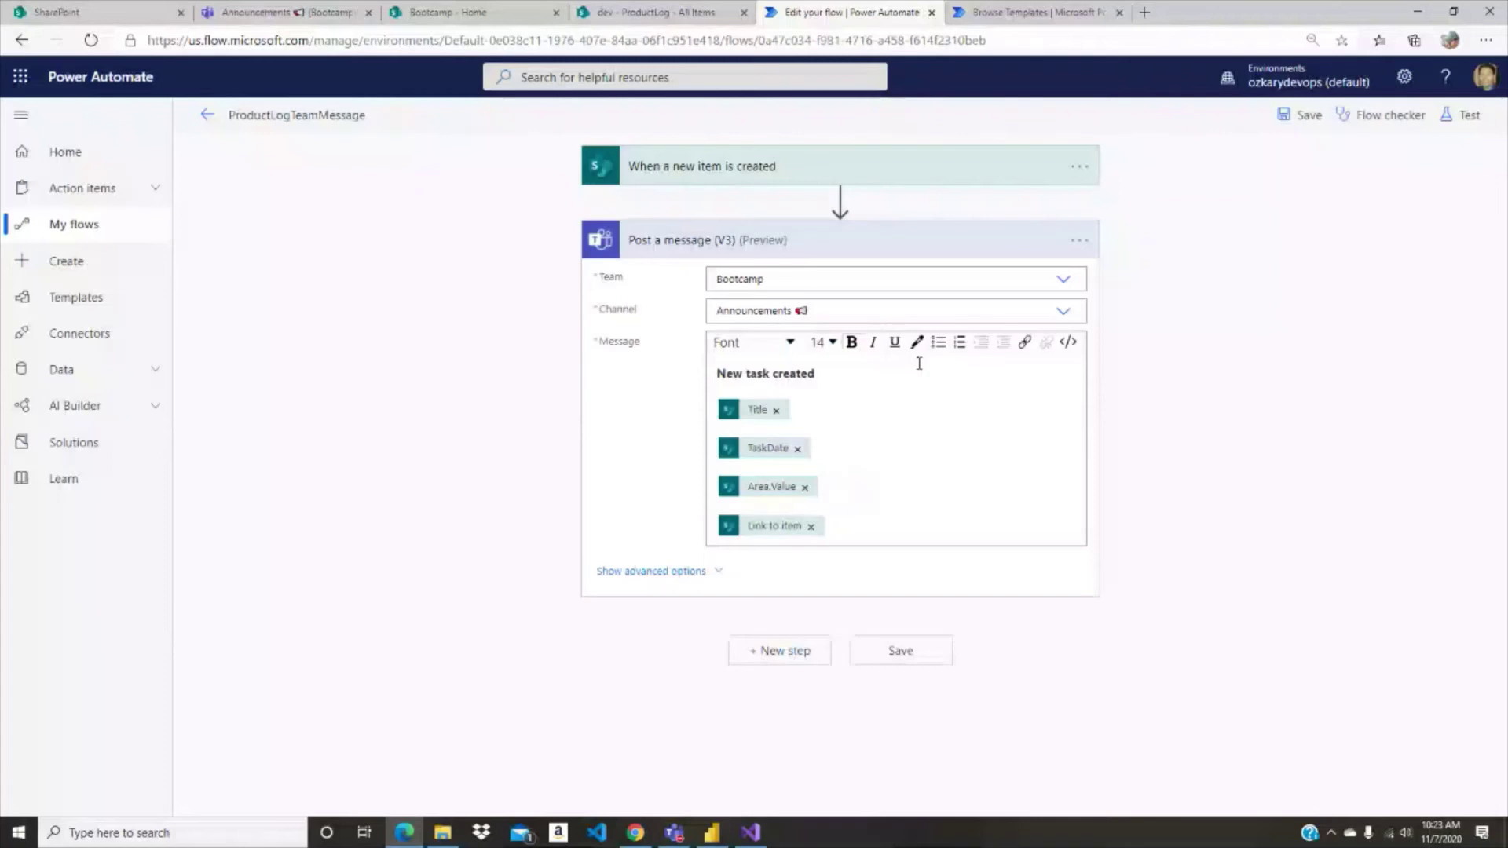
{"action": "left_click", "coordinate": [895, 659]}
Step: View the ProductLog list, then refresh the Announcements channel in Teams and select the newest post's text including its item link
{"action": "key", "text": "ctrl+shift+Tab"}
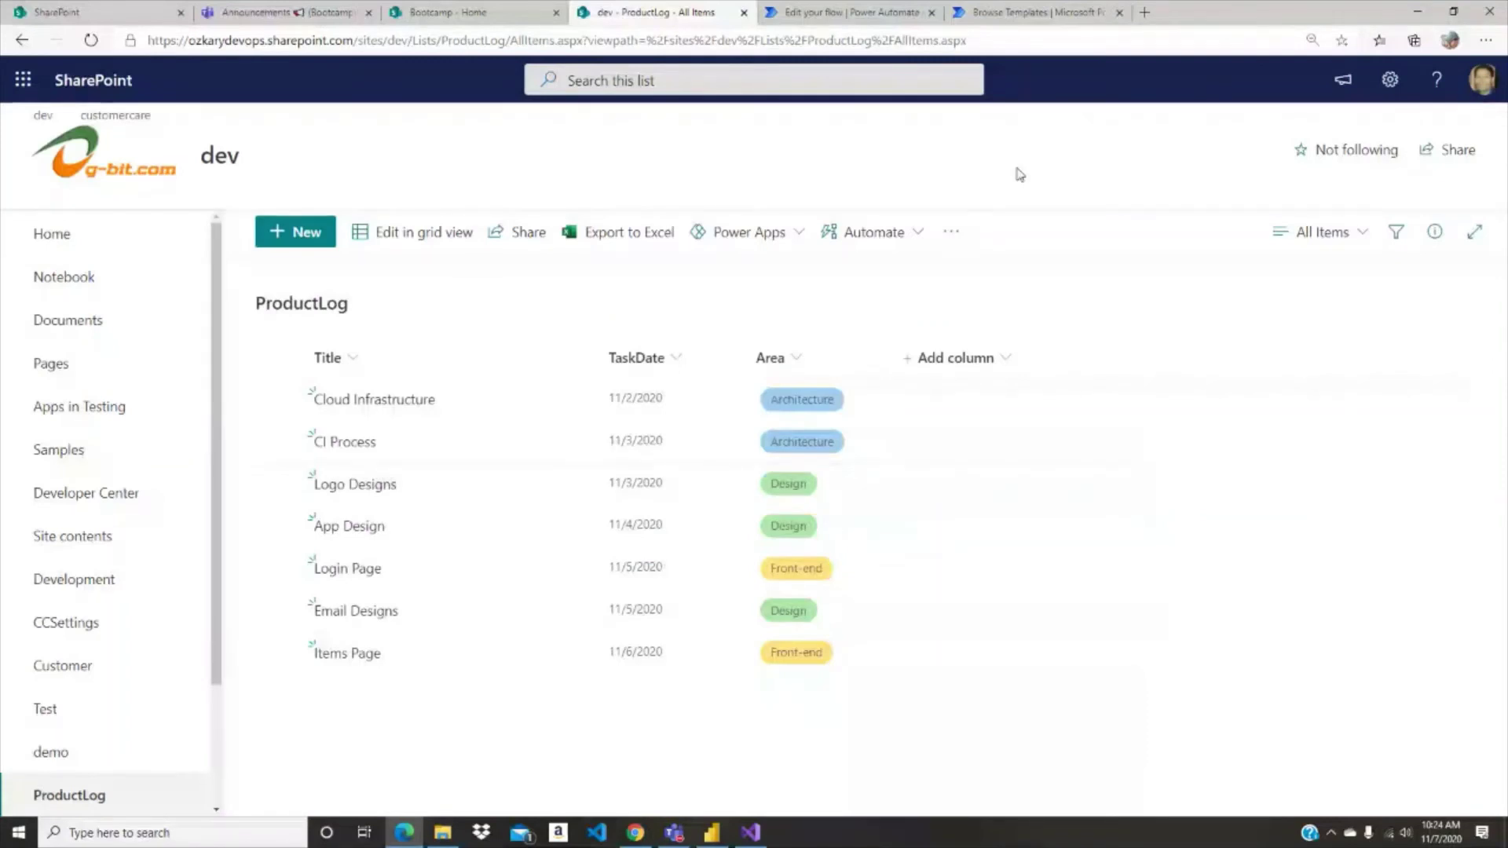
{"action": "left_click", "coordinate": [836, 11]}
{"action": "key", "text": "ctrl+2"}
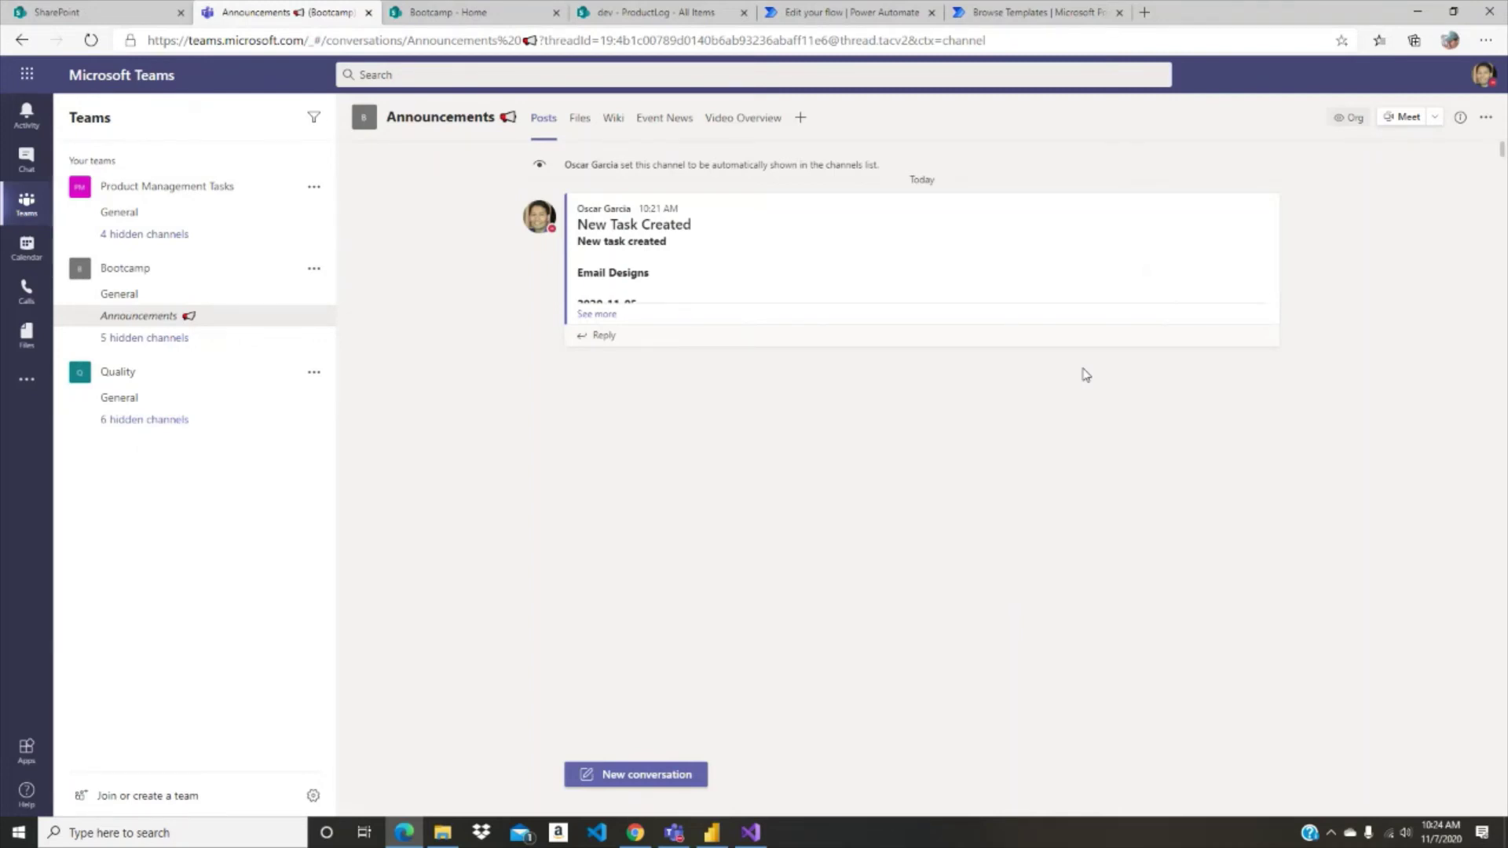
{"action": "left_click", "coordinate": [93, 41]}
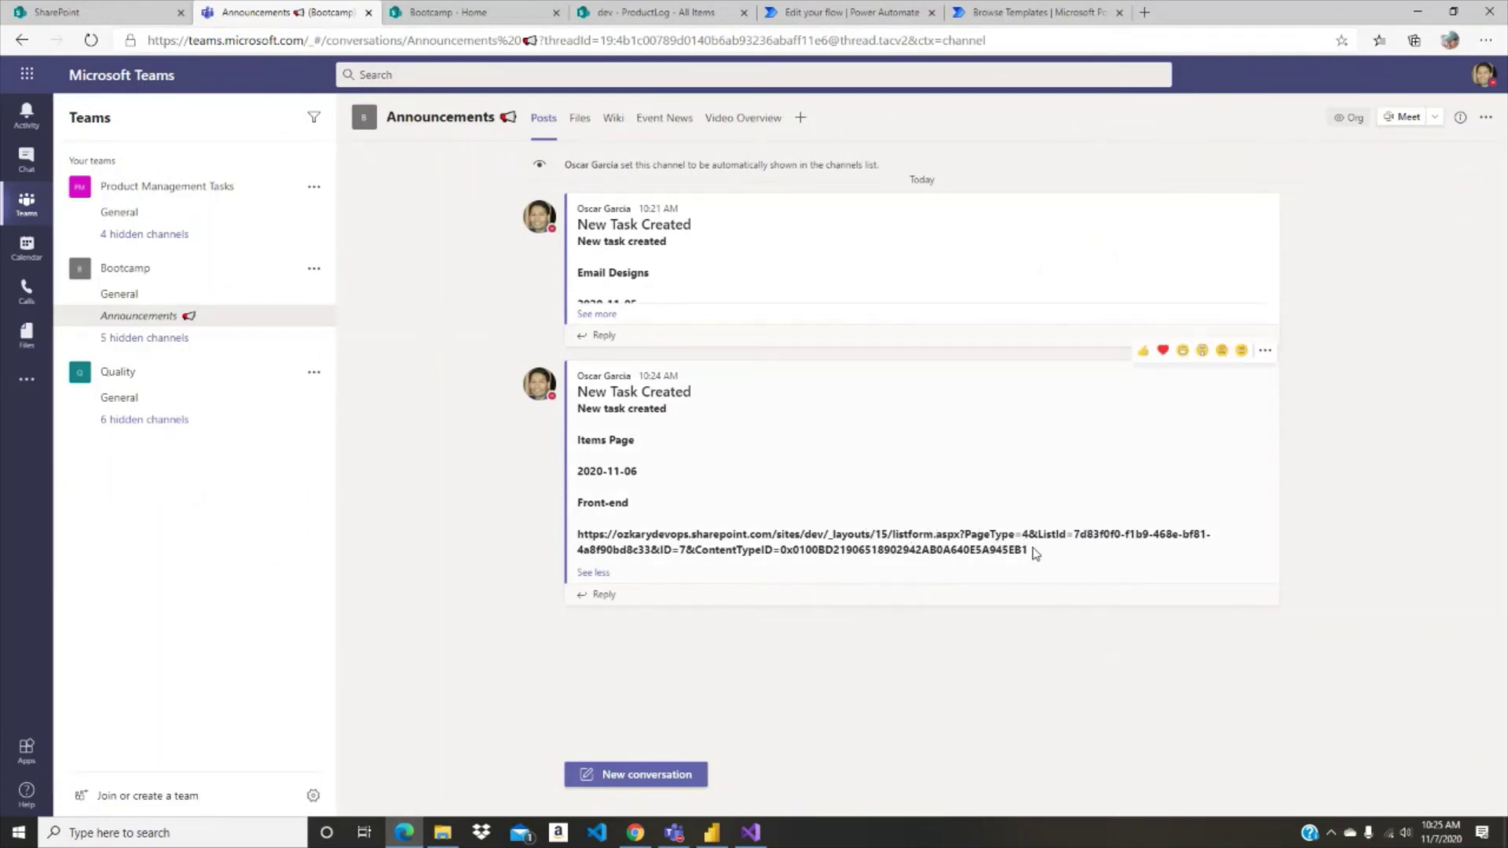
{"action": "left_click_drag", "start_coordinate": [1034, 555], "coordinate": [899, 596]}
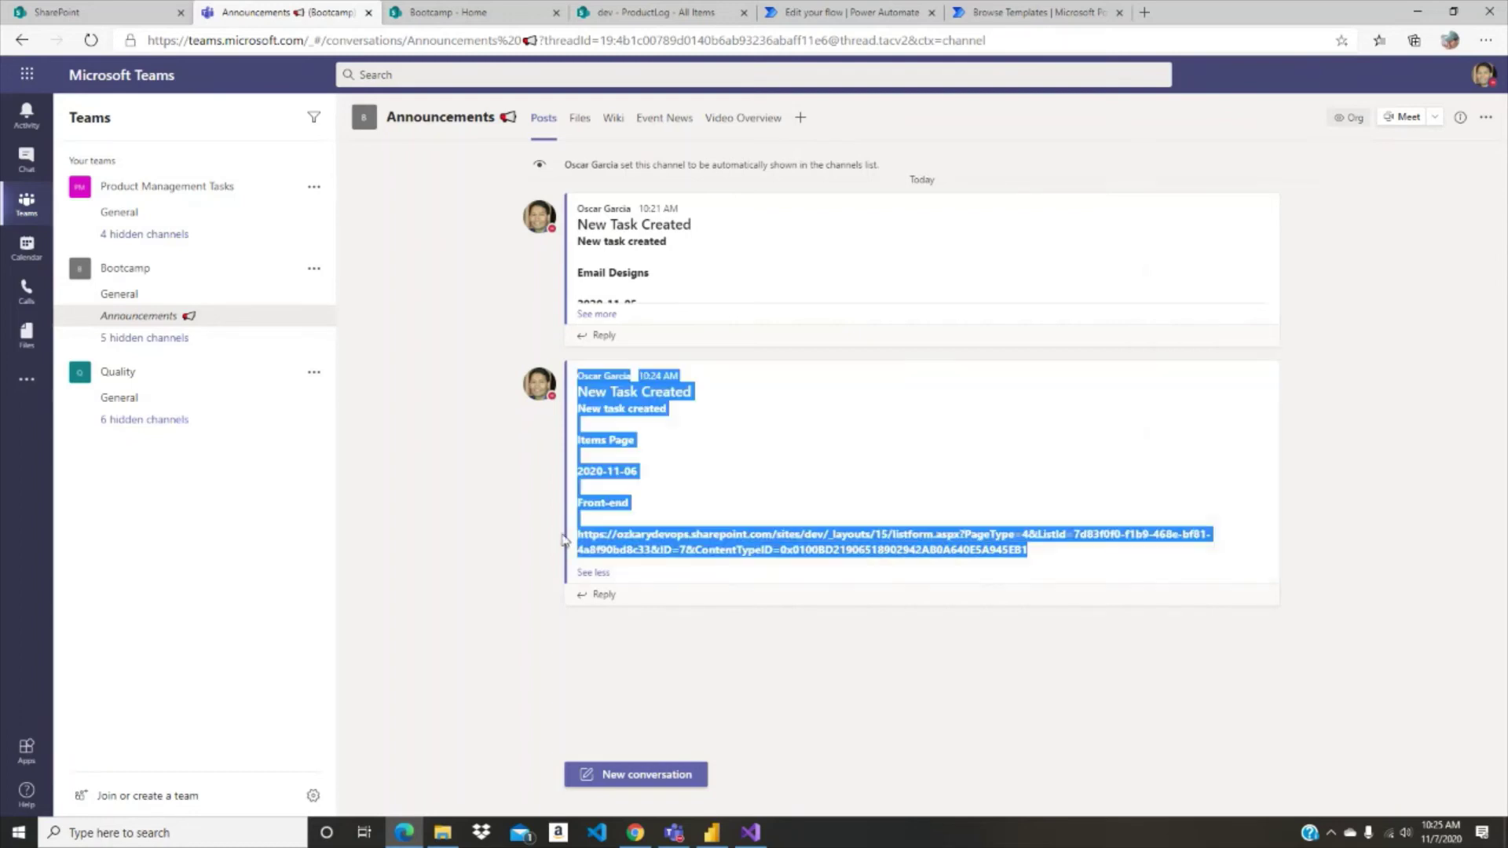
Step: Deselect the post's text, switch to the GitHub runbook in Chrome, and review its SharePoint list, PowerApps forms and Power Automate instructions
{"action": "left_click", "coordinate": [898, 596]}
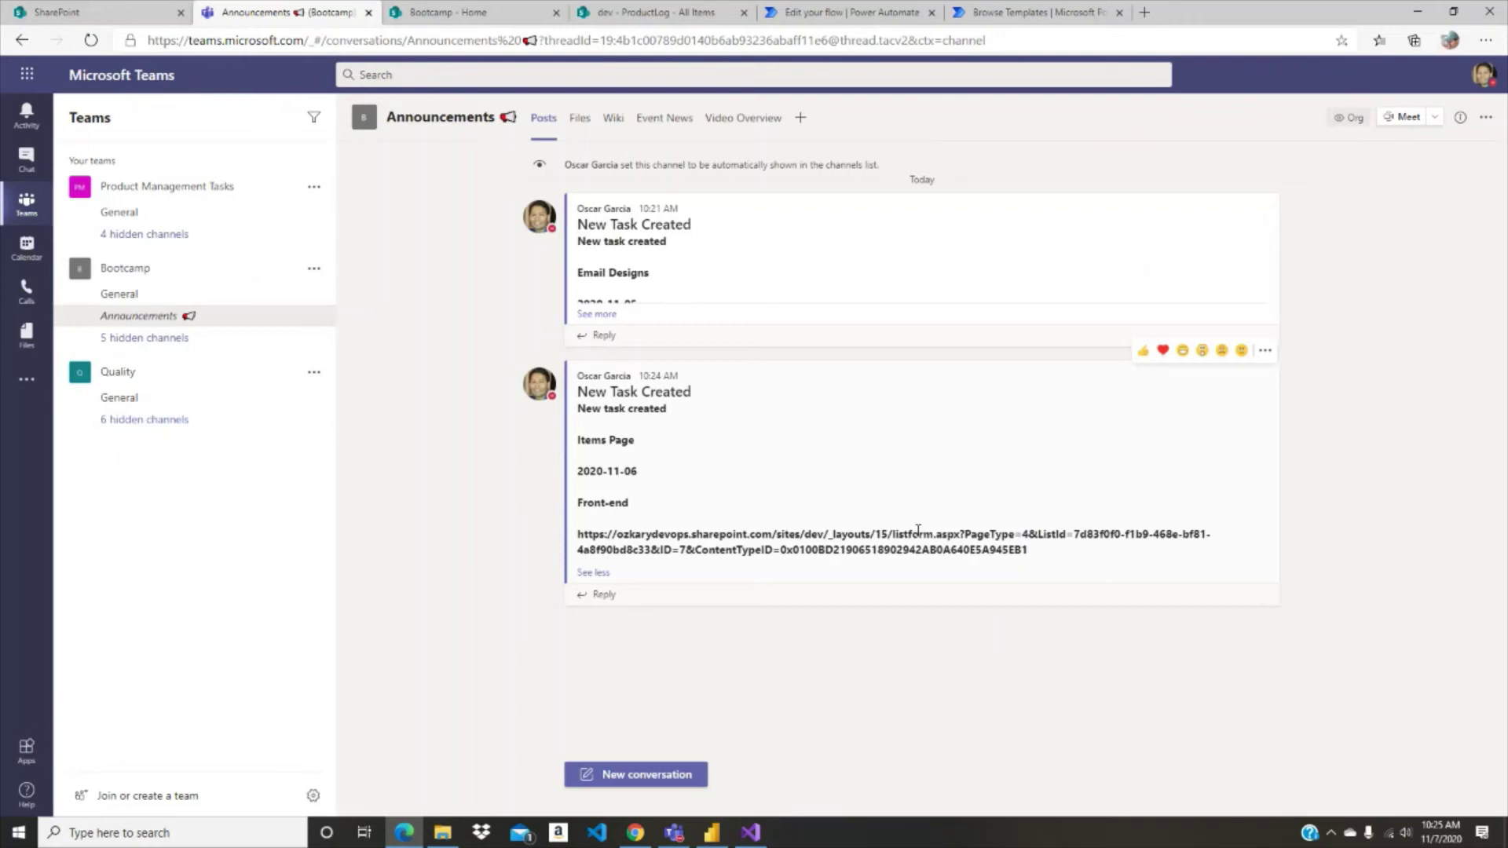
{"action": "left_click", "coordinate": [634, 833]}
{"action": "key", "text": "ctrl+1"}
{"action": "scroll", "coordinate": [817, 436], "scroll_direction": "up", "scroll_amount": 2}
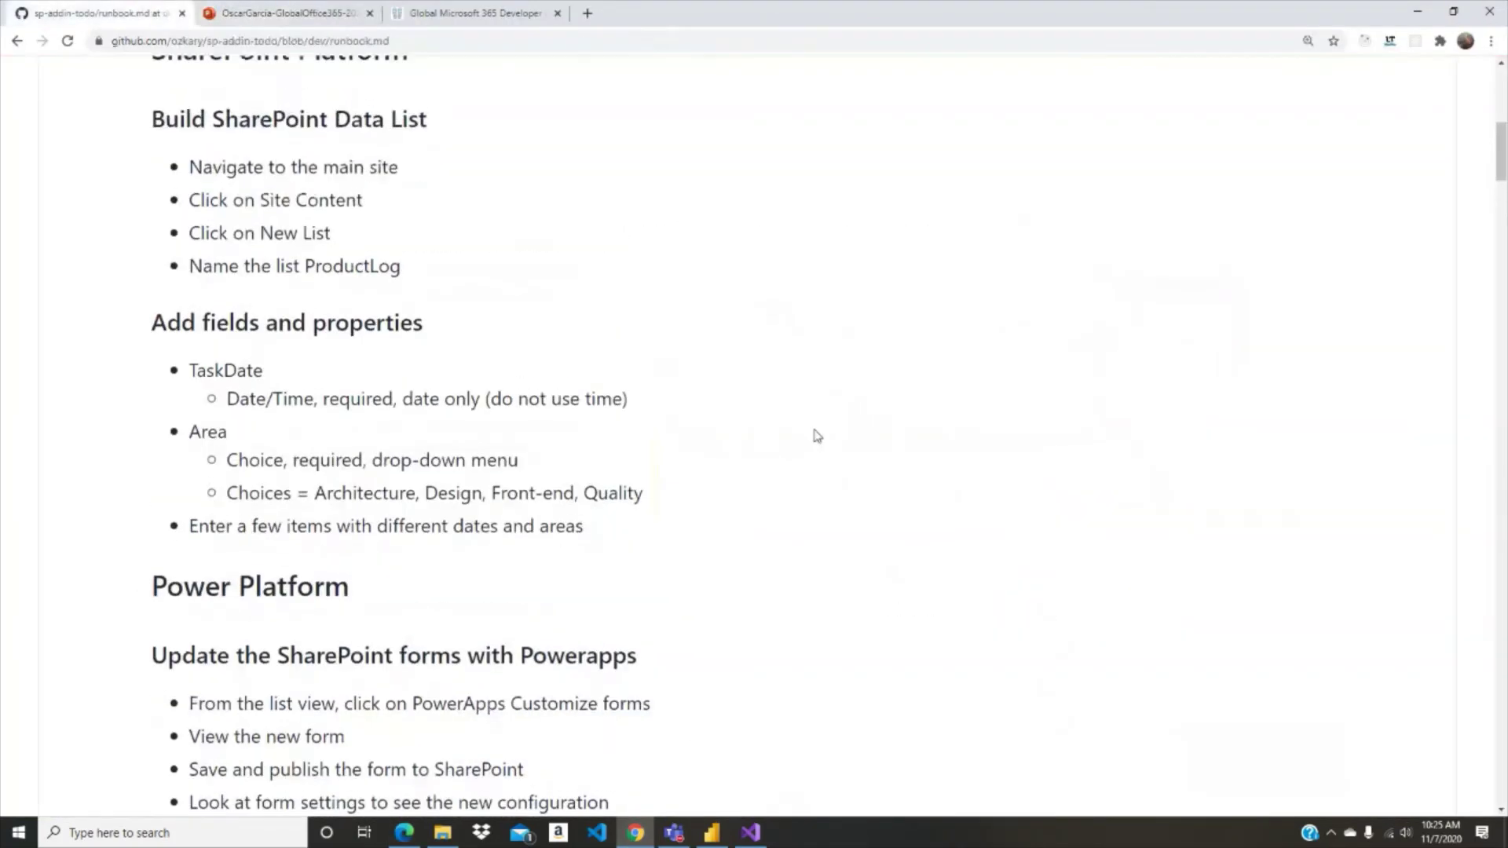
{"action": "scroll", "coordinate": [817, 436], "scroll_direction": "down", "scroll_amount": 5}
{"action": "scroll", "coordinate": [912, 408], "scroll_direction": "down", "scroll_amount": 2}
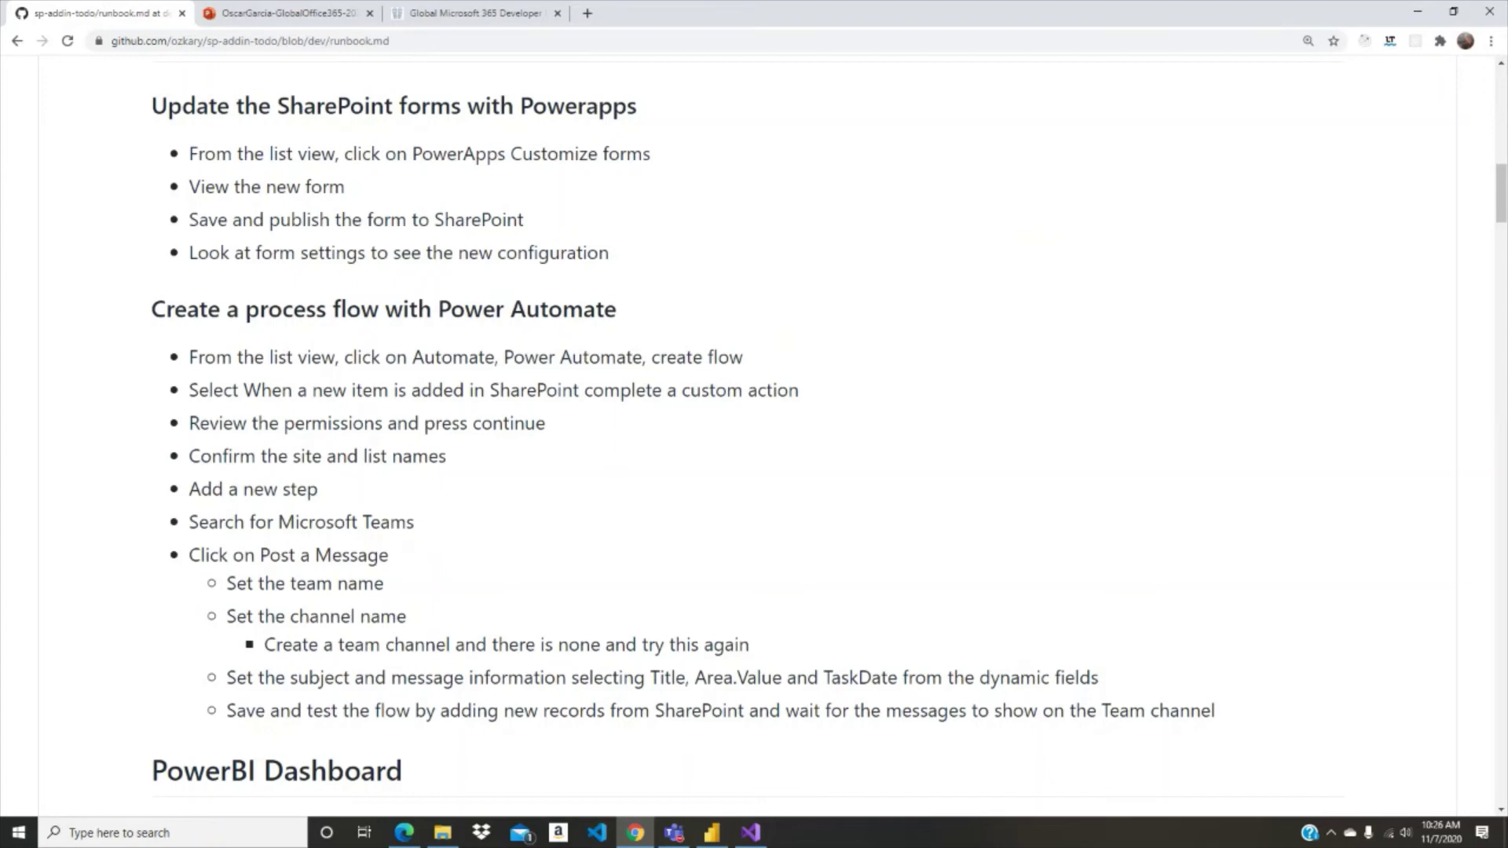
{"action": "key", "text": "alt+Tab"}
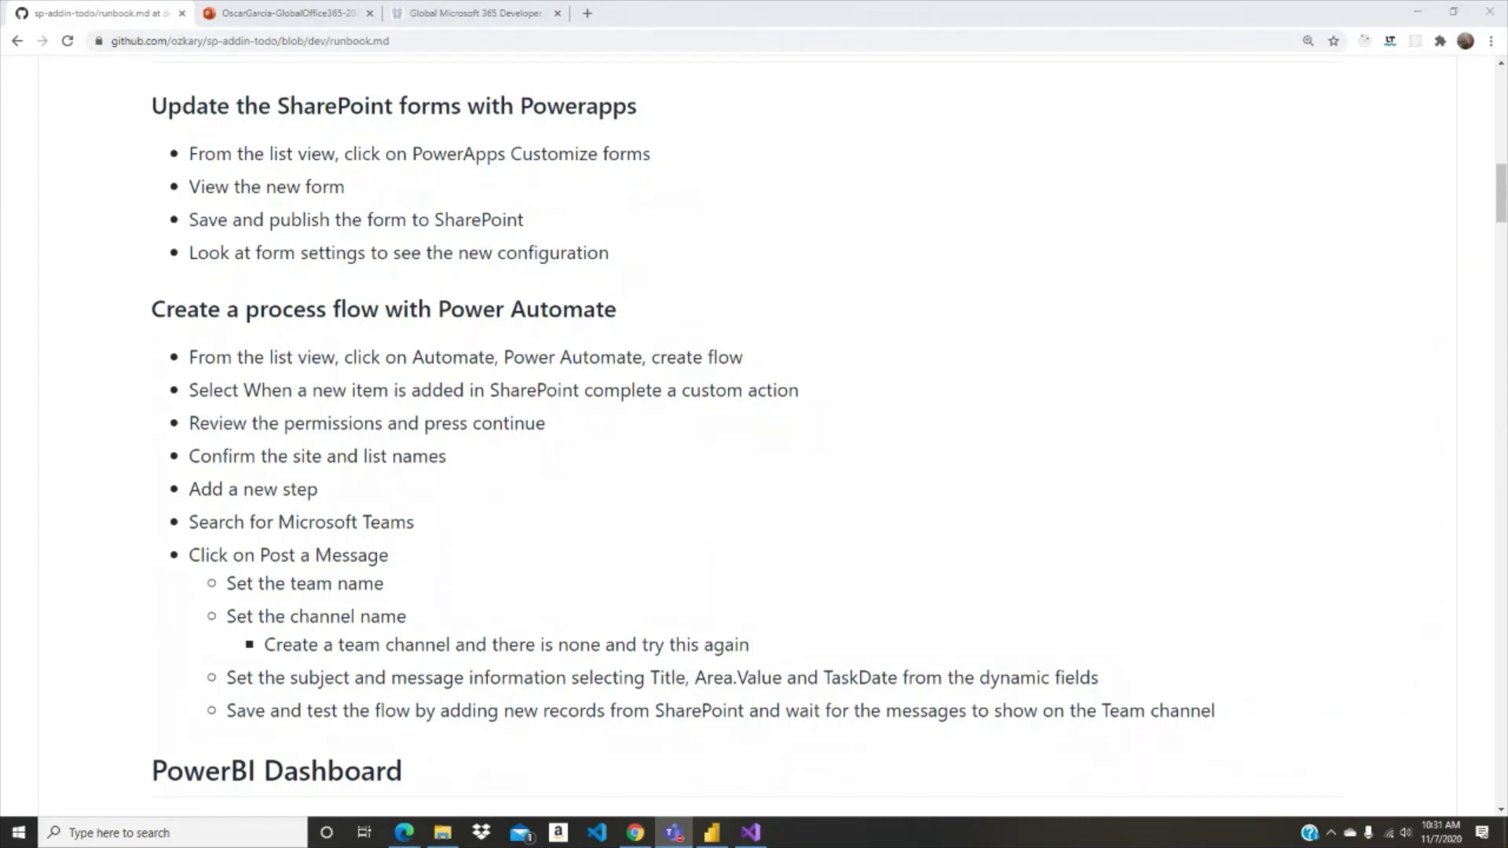
{"action": "left_click", "coordinate": [1006, 463]}
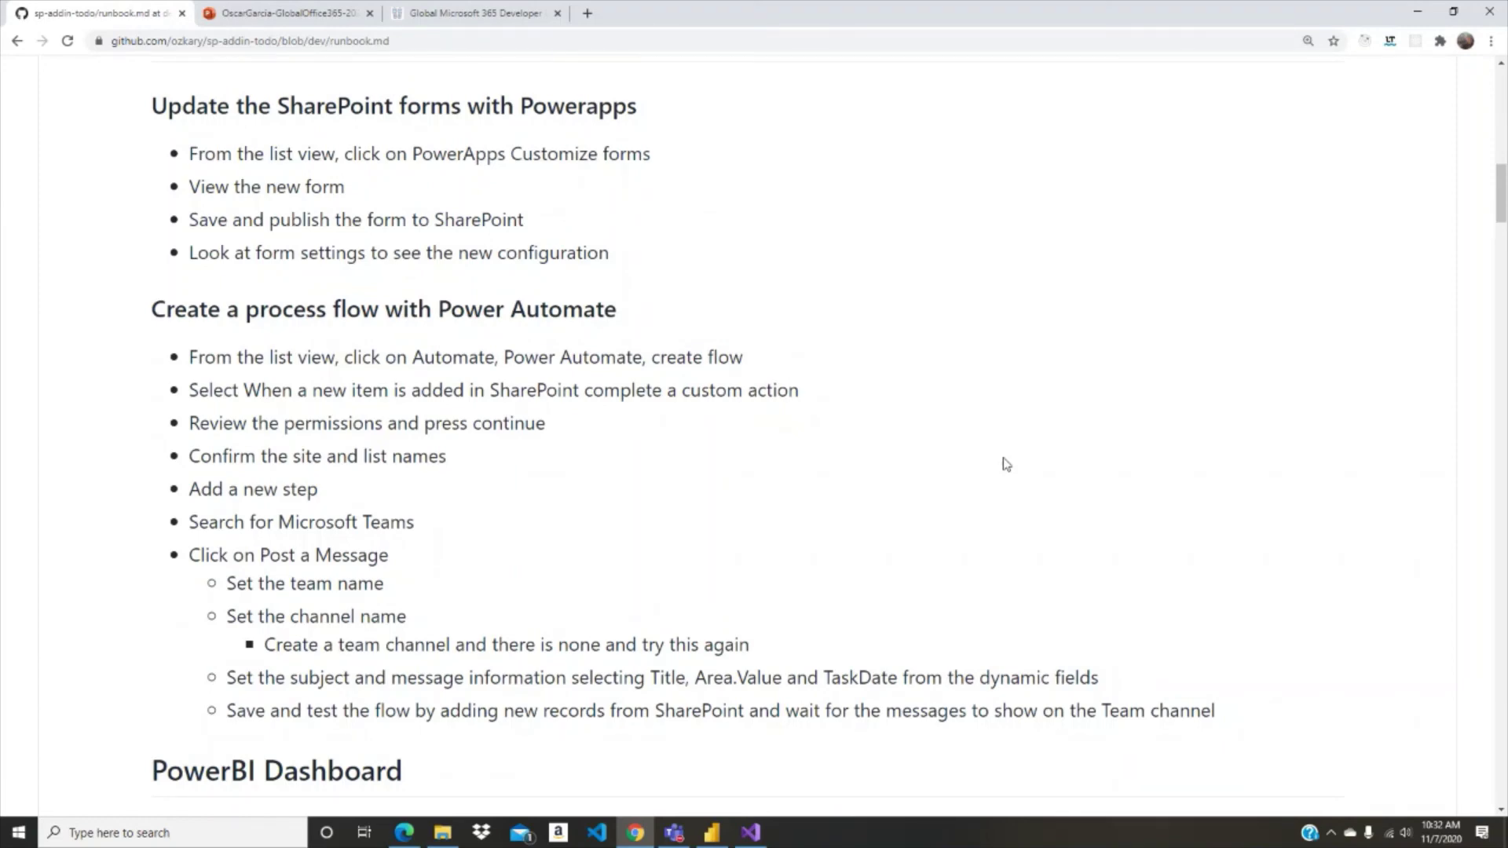
Step: Search the web for "power bi download desktop" in a new browser tab
{"action": "left_click", "coordinate": [588, 13]}
{"action": "left_click", "coordinate": [591, 14]}
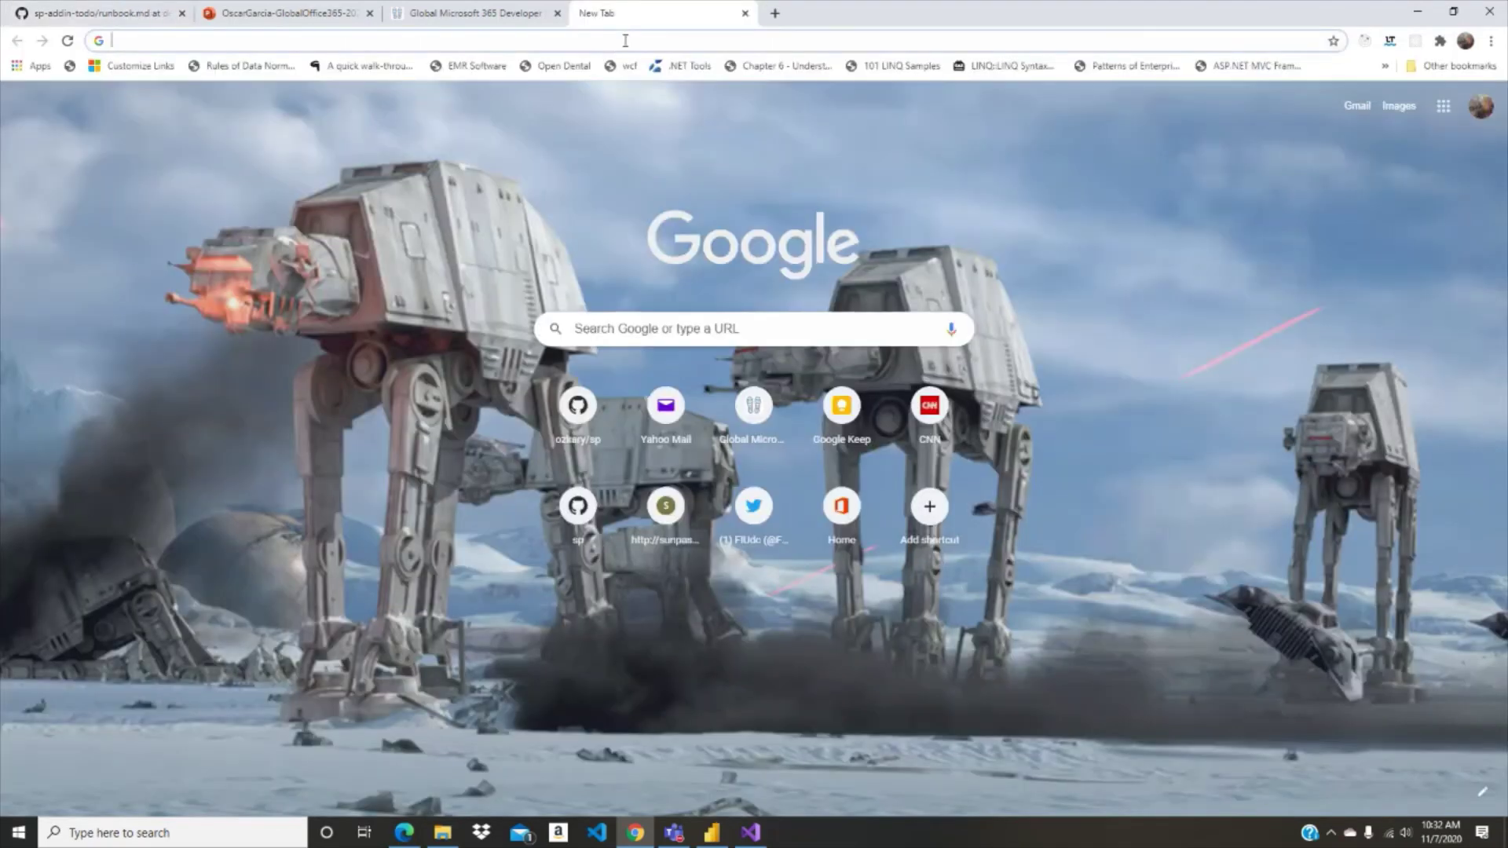
{"action": "type", "text": "powerbi downl"}
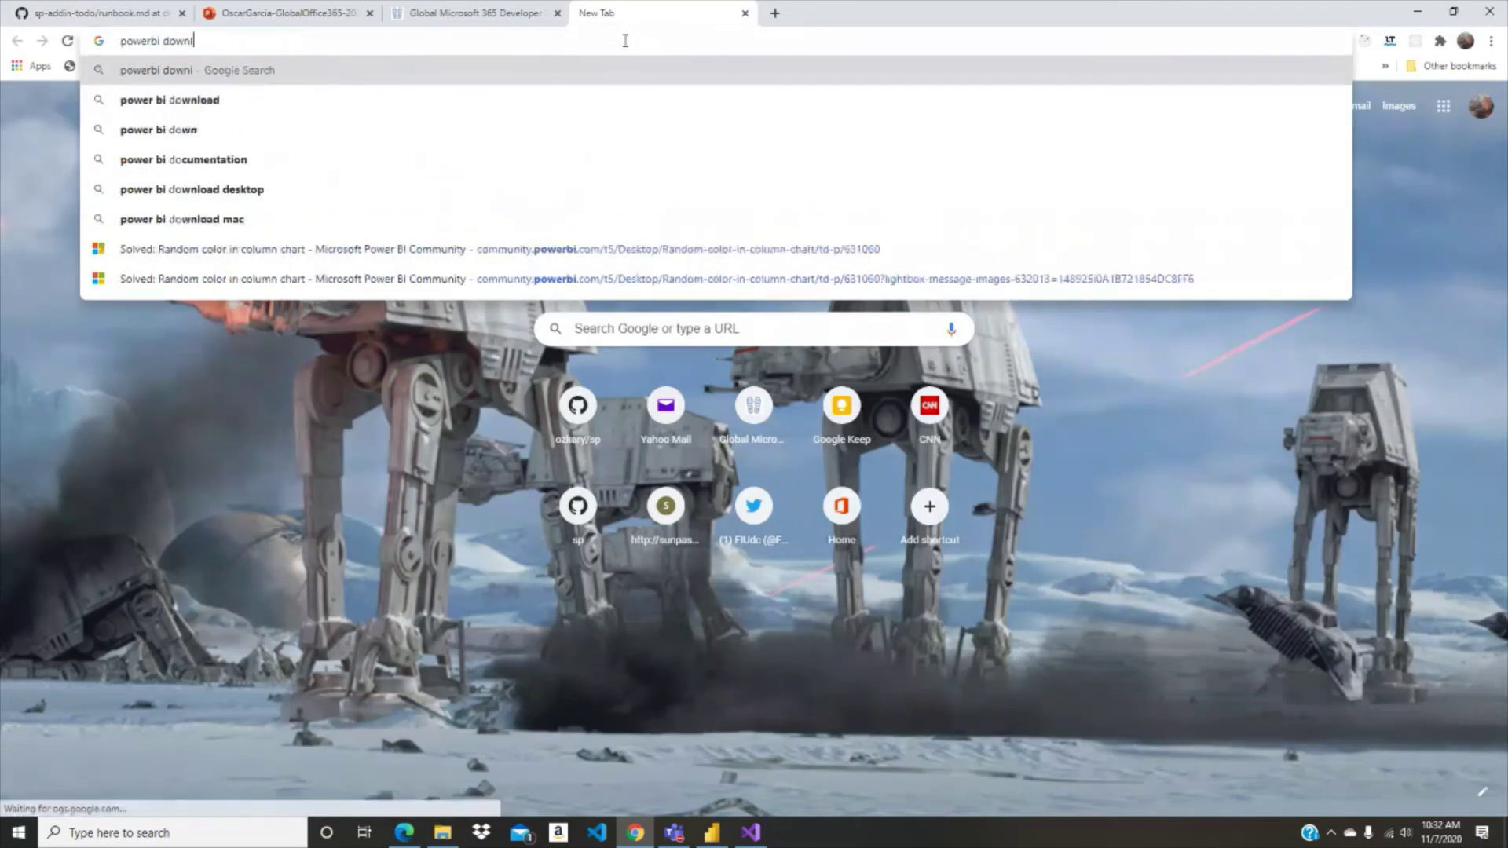
{"action": "type", "text": "oad"}
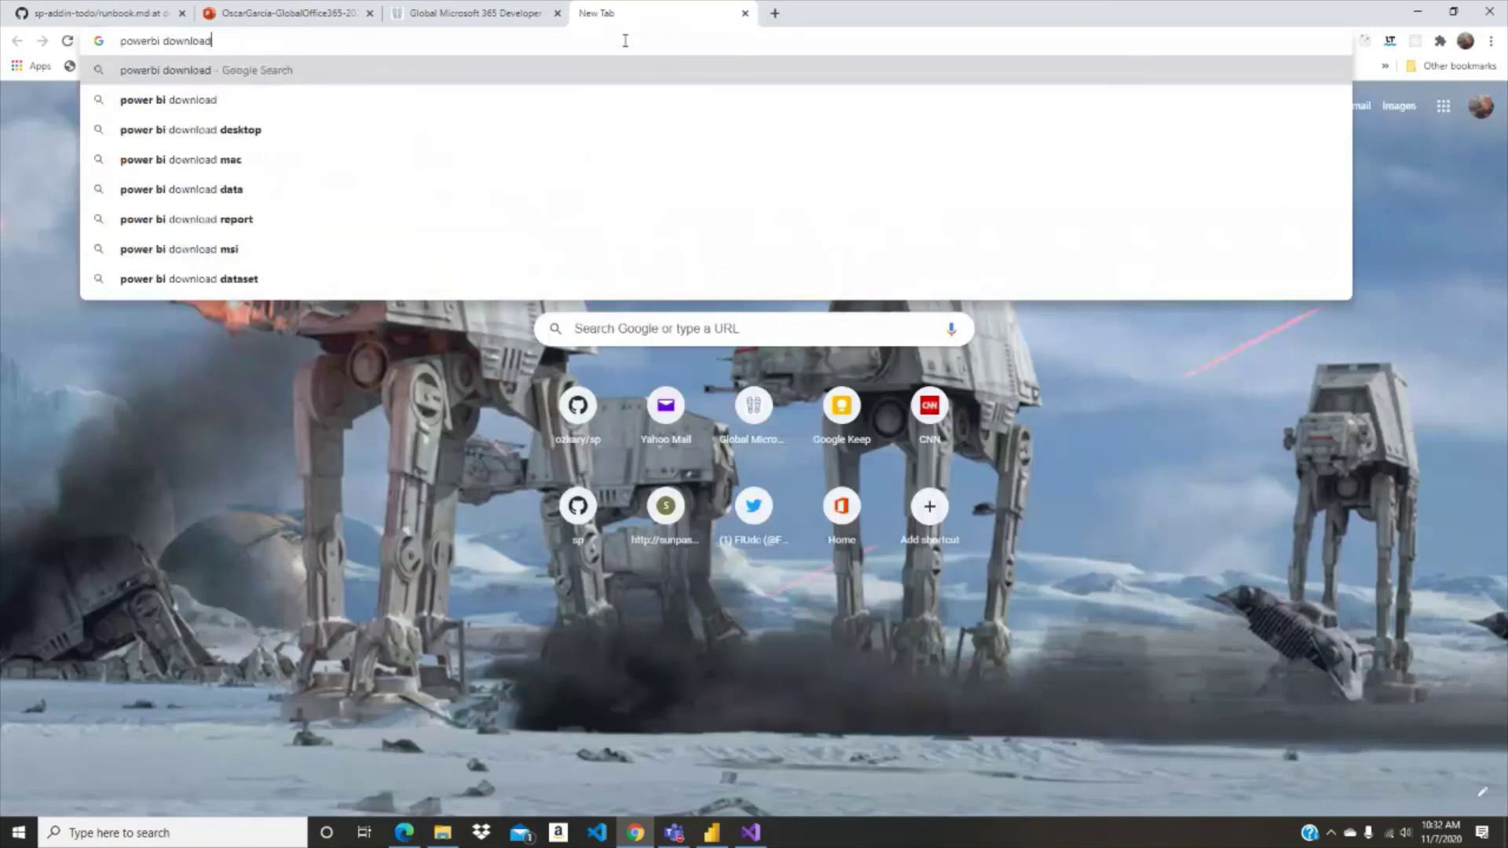
{"action": "key", "text": "Down"}
{"action": "key", "text": "Down"}
{"action": "key", "text": "Return"}
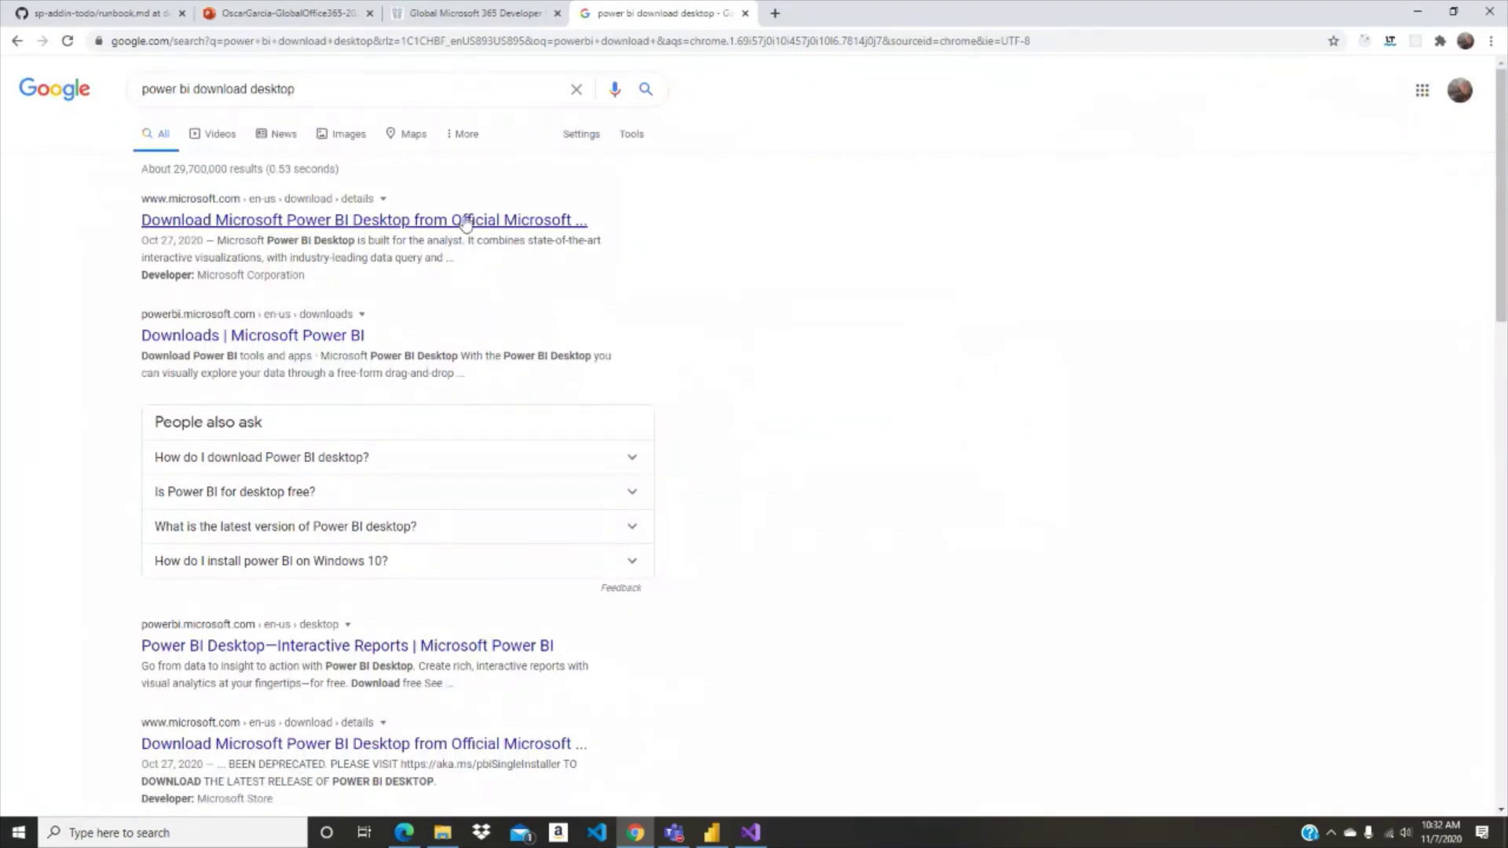
Step: Open Microsoft's Power BI Desktop download page, select its web address, look through the page, and close its browser tab
{"action": "left_click", "coordinate": [417, 222]}
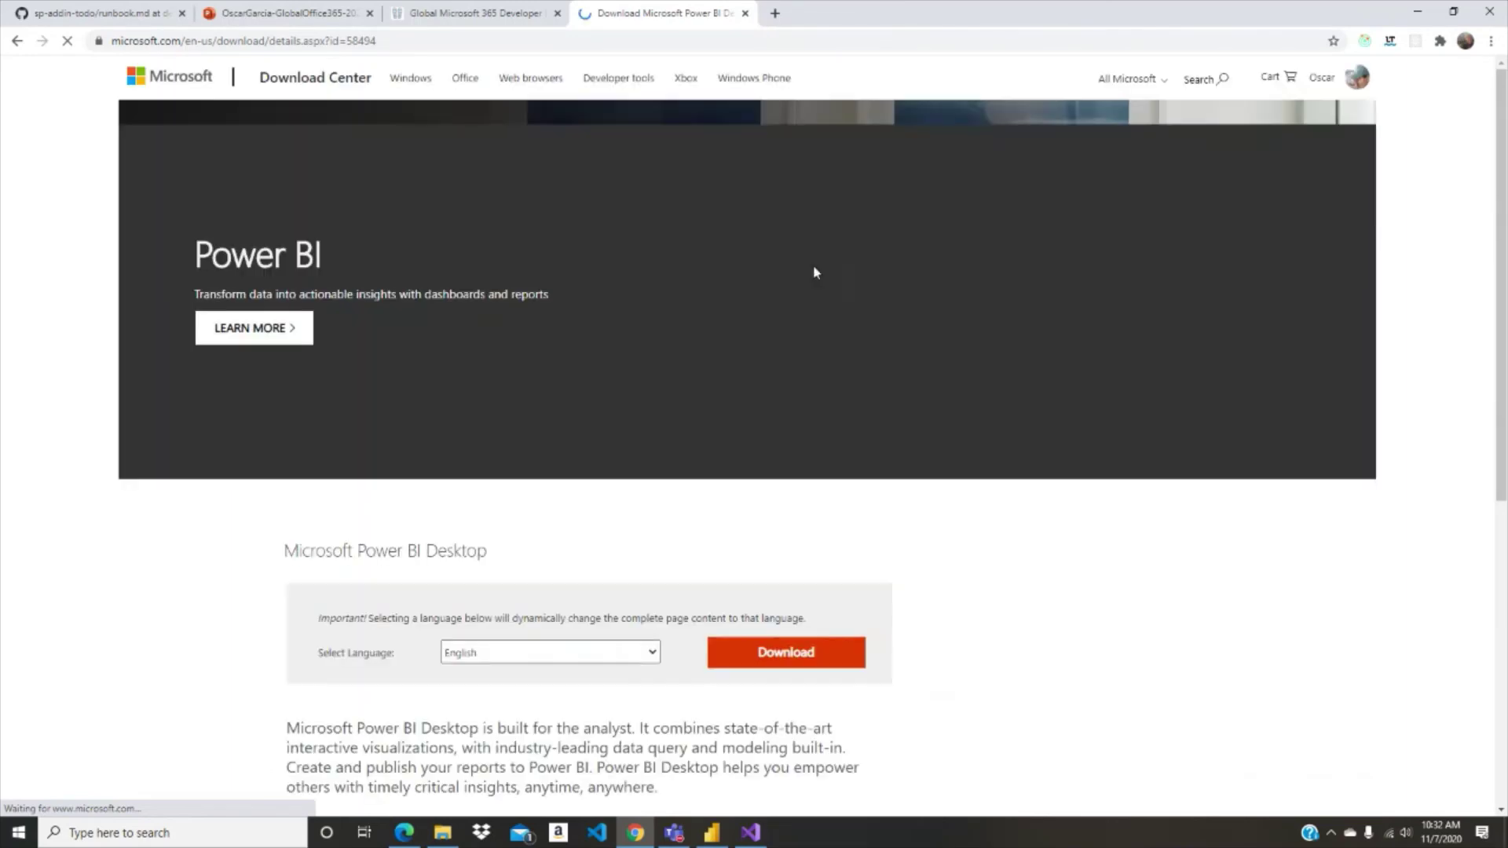
{"action": "key", "text": "ctrl+l"}
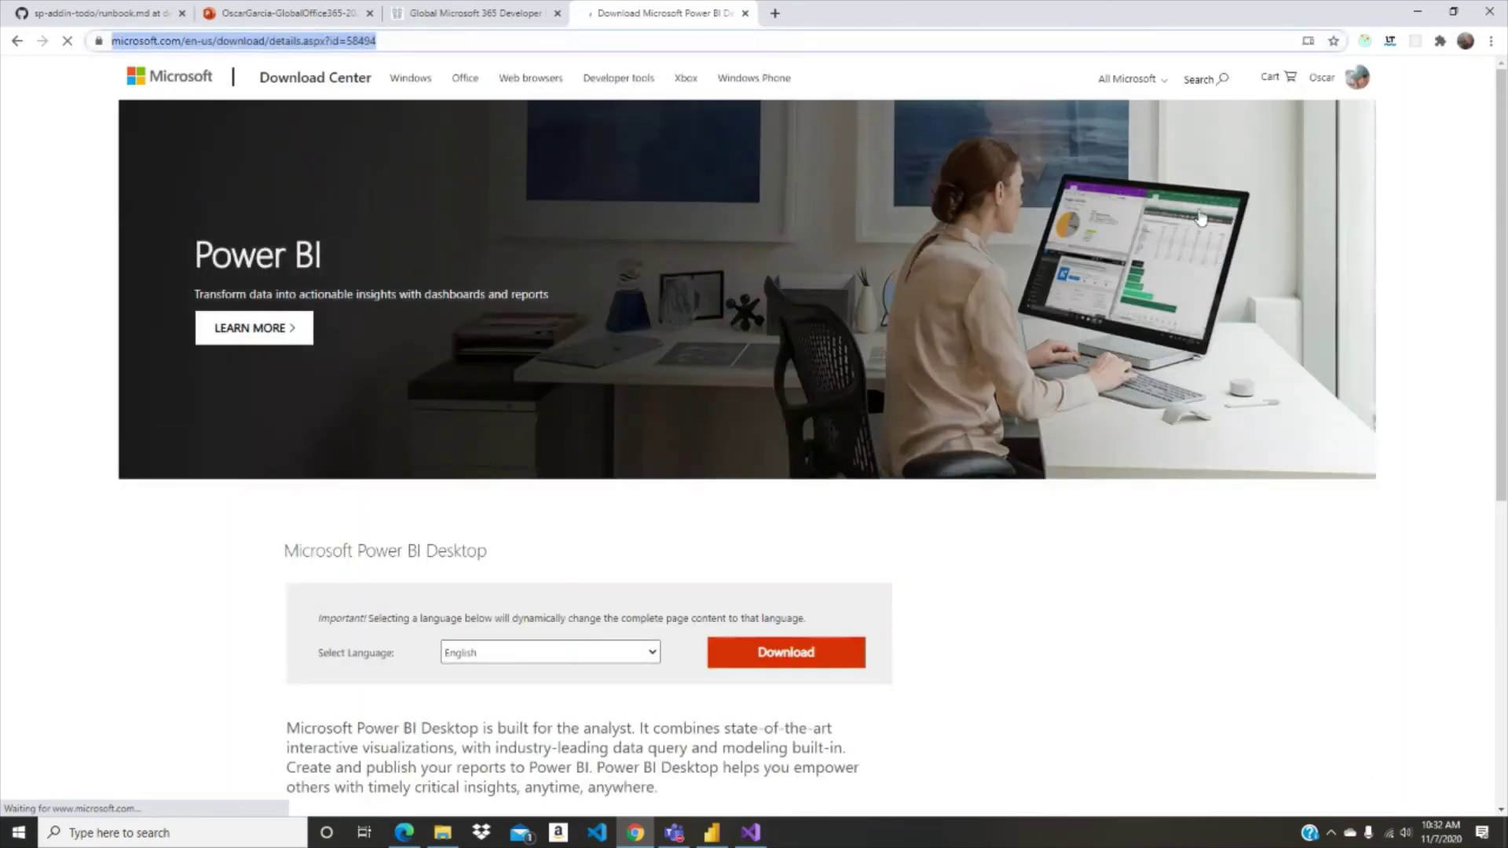
{"action": "scroll", "coordinate": [1273, 221], "scroll_direction": "down", "scroll_amount": 3}
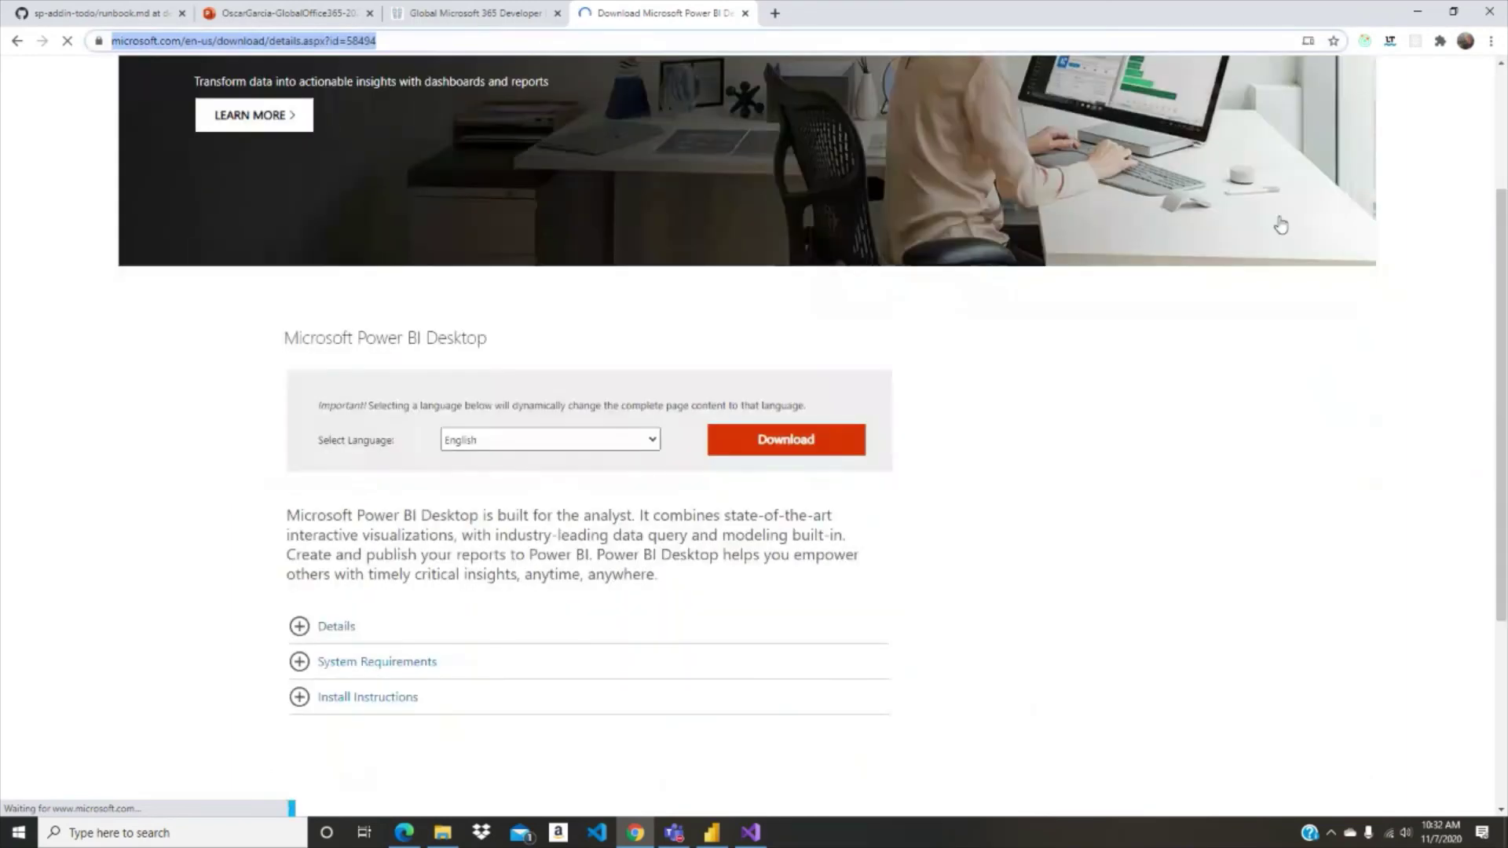
{"action": "scroll", "coordinate": [1281, 225], "scroll_direction": "down", "scroll_amount": 1}
{"action": "scroll", "coordinate": [1279, 223], "scroll_direction": "up", "scroll_amount": 4}
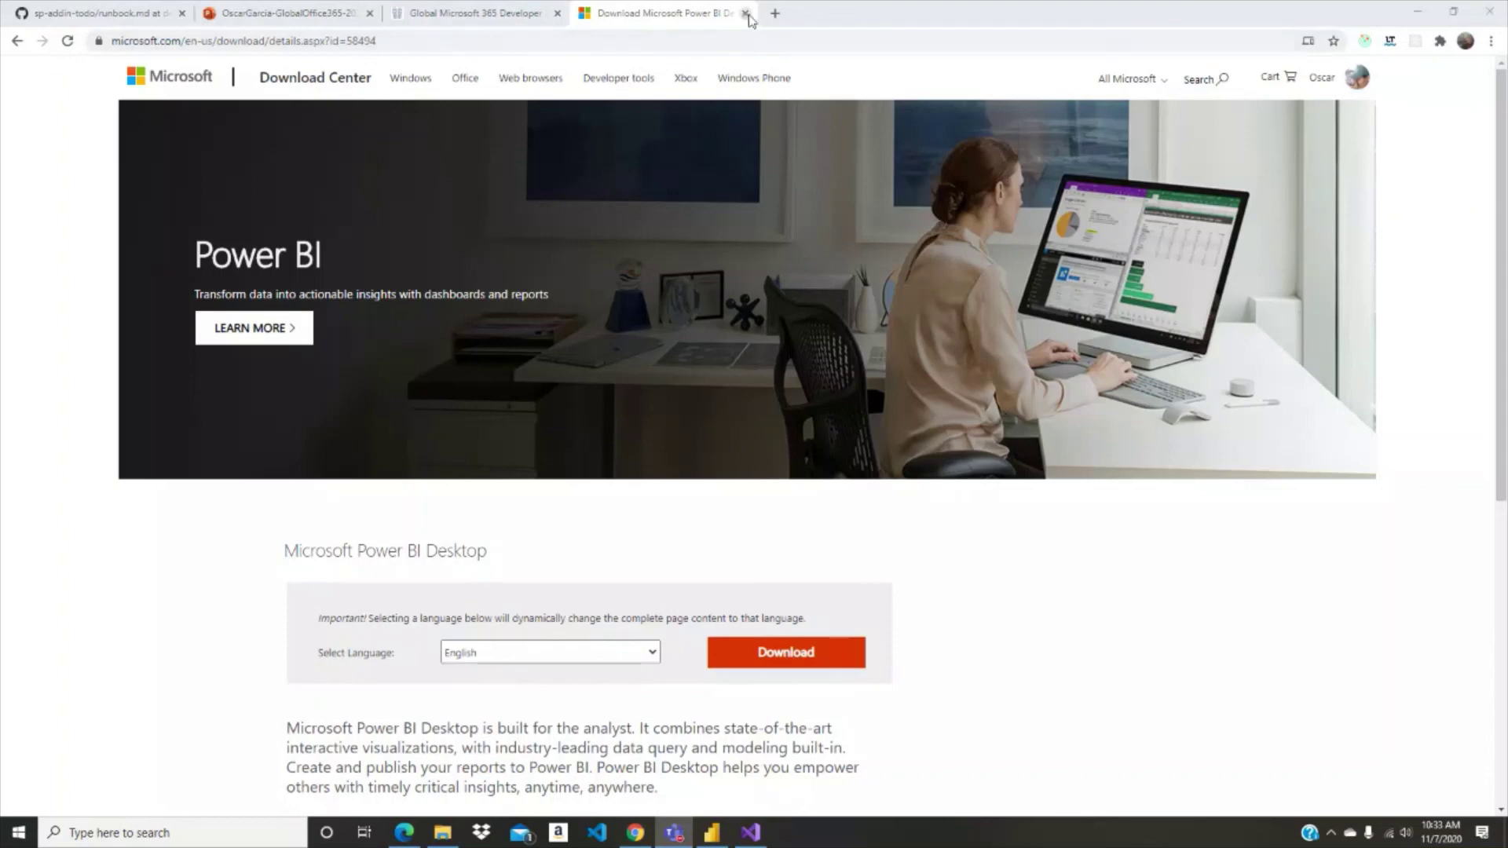
{"action": "key", "text": "ctrl+w"}
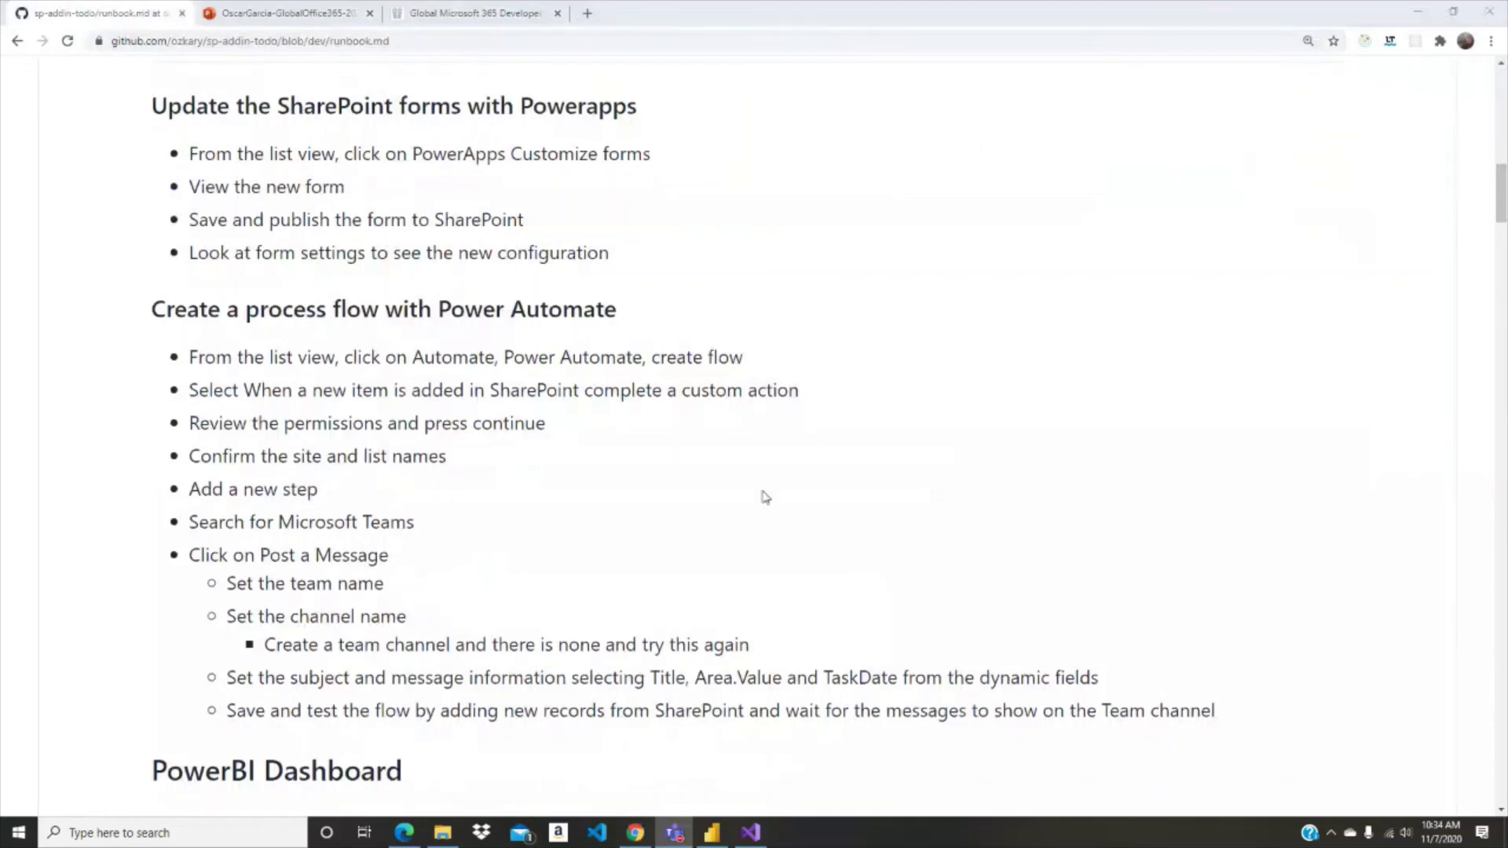
Step: Switch to the ProductLog list in Edge, open its list settings, and examine the columns and views defined there
{"action": "left_click", "coordinate": [419, 831]}
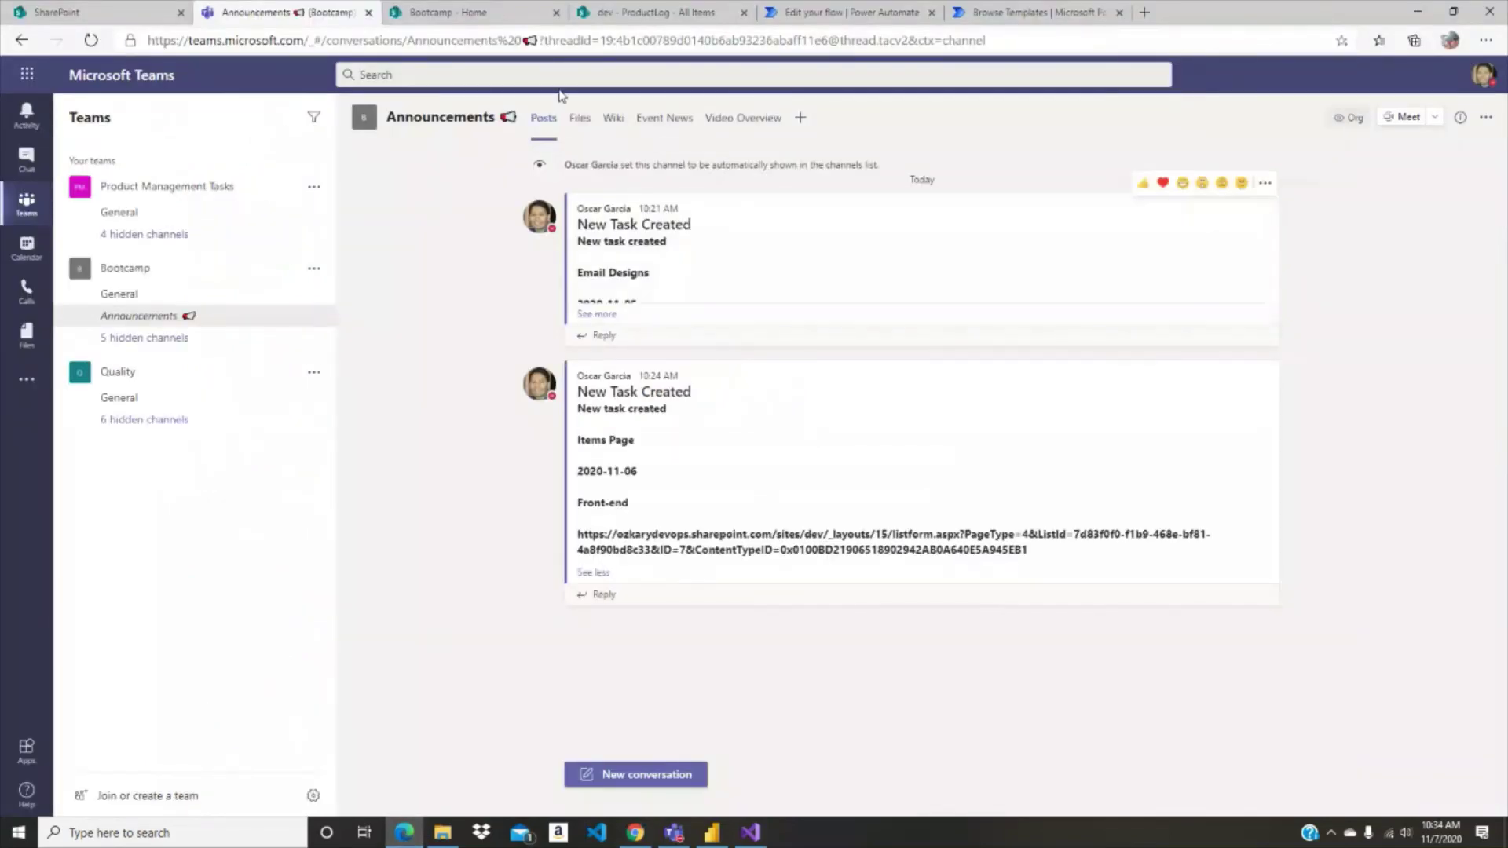
{"action": "left_click", "coordinate": [605, 16]}
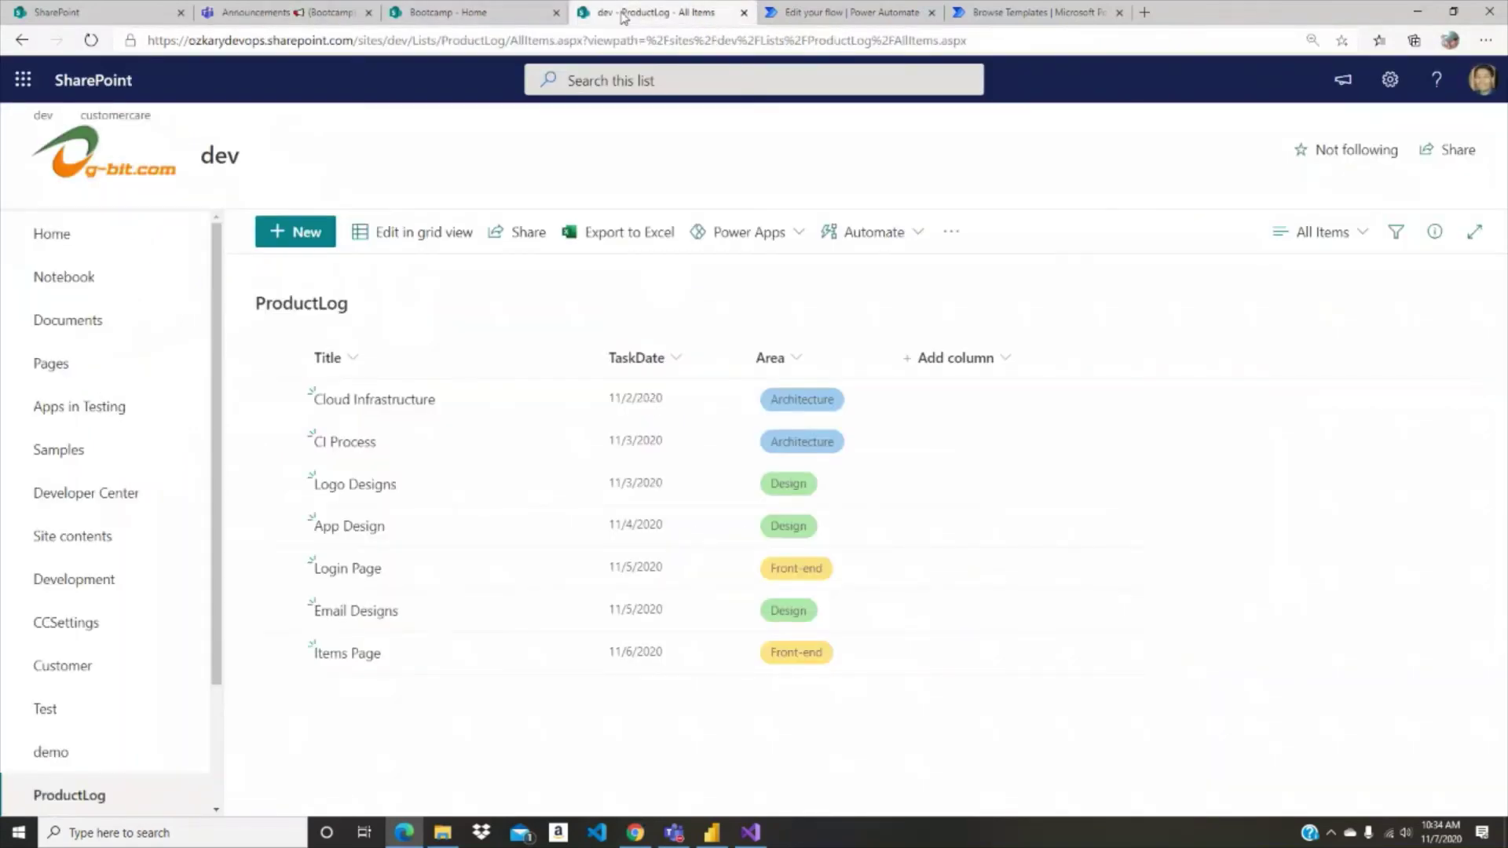
{"action": "left_click", "coordinate": [1391, 82]}
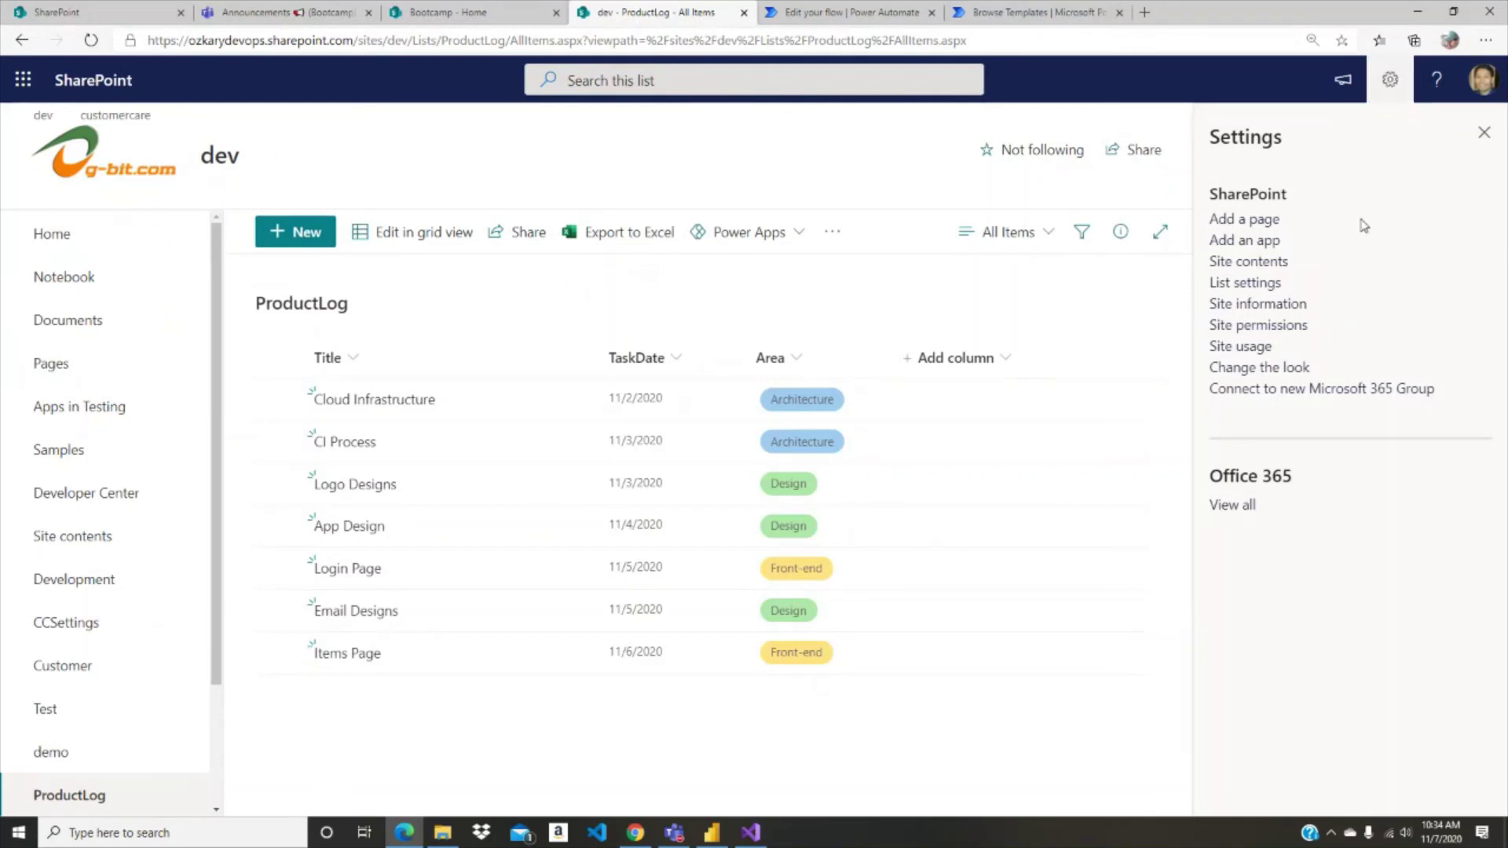
{"action": "left_click", "coordinate": [1229, 285]}
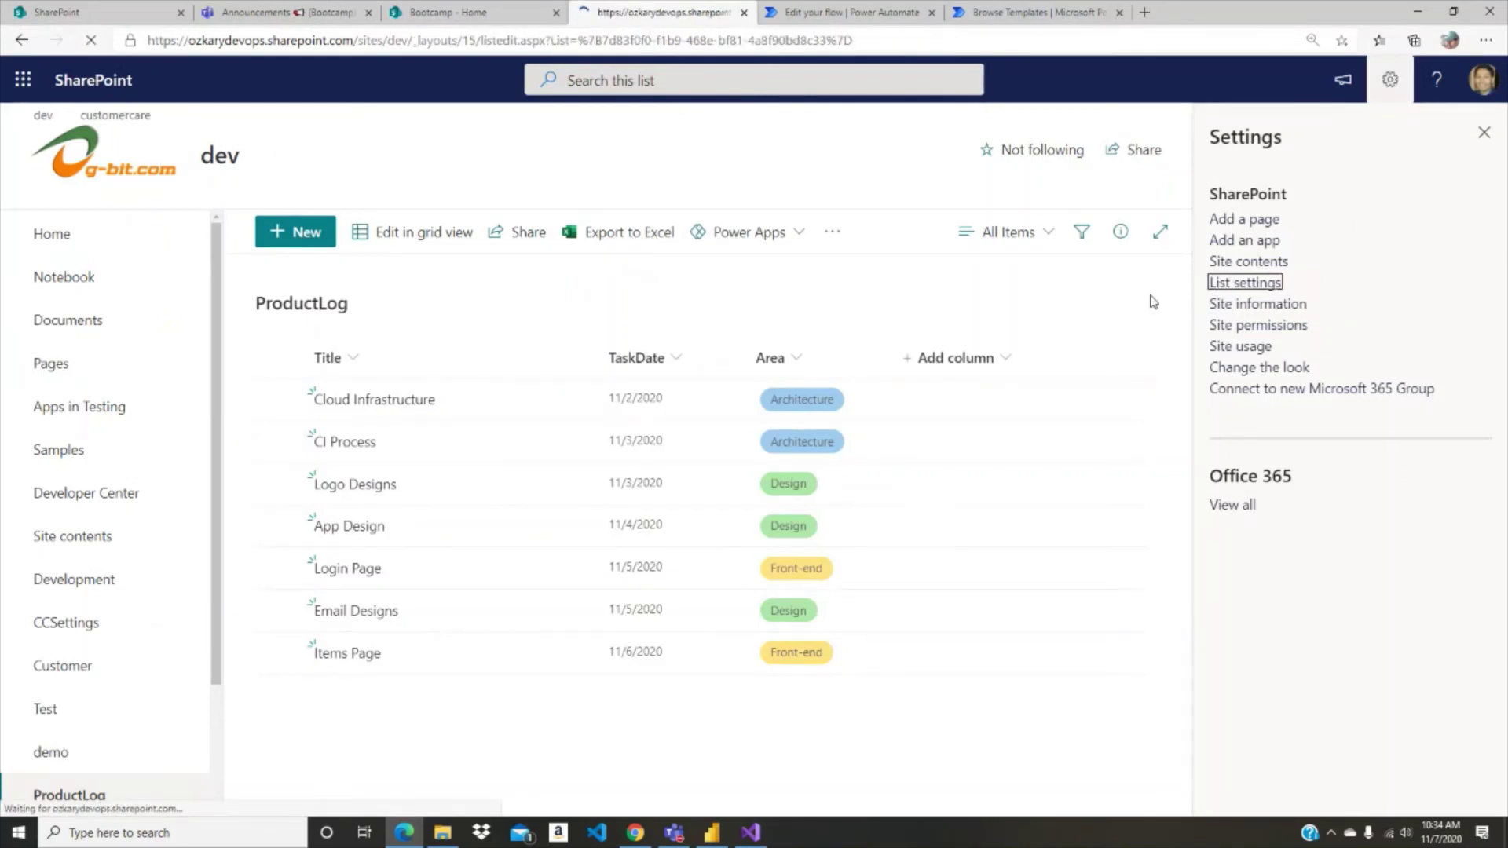
{"action": "scroll", "coordinate": [1159, 296], "scroll_direction": "down", "scroll_amount": 5}
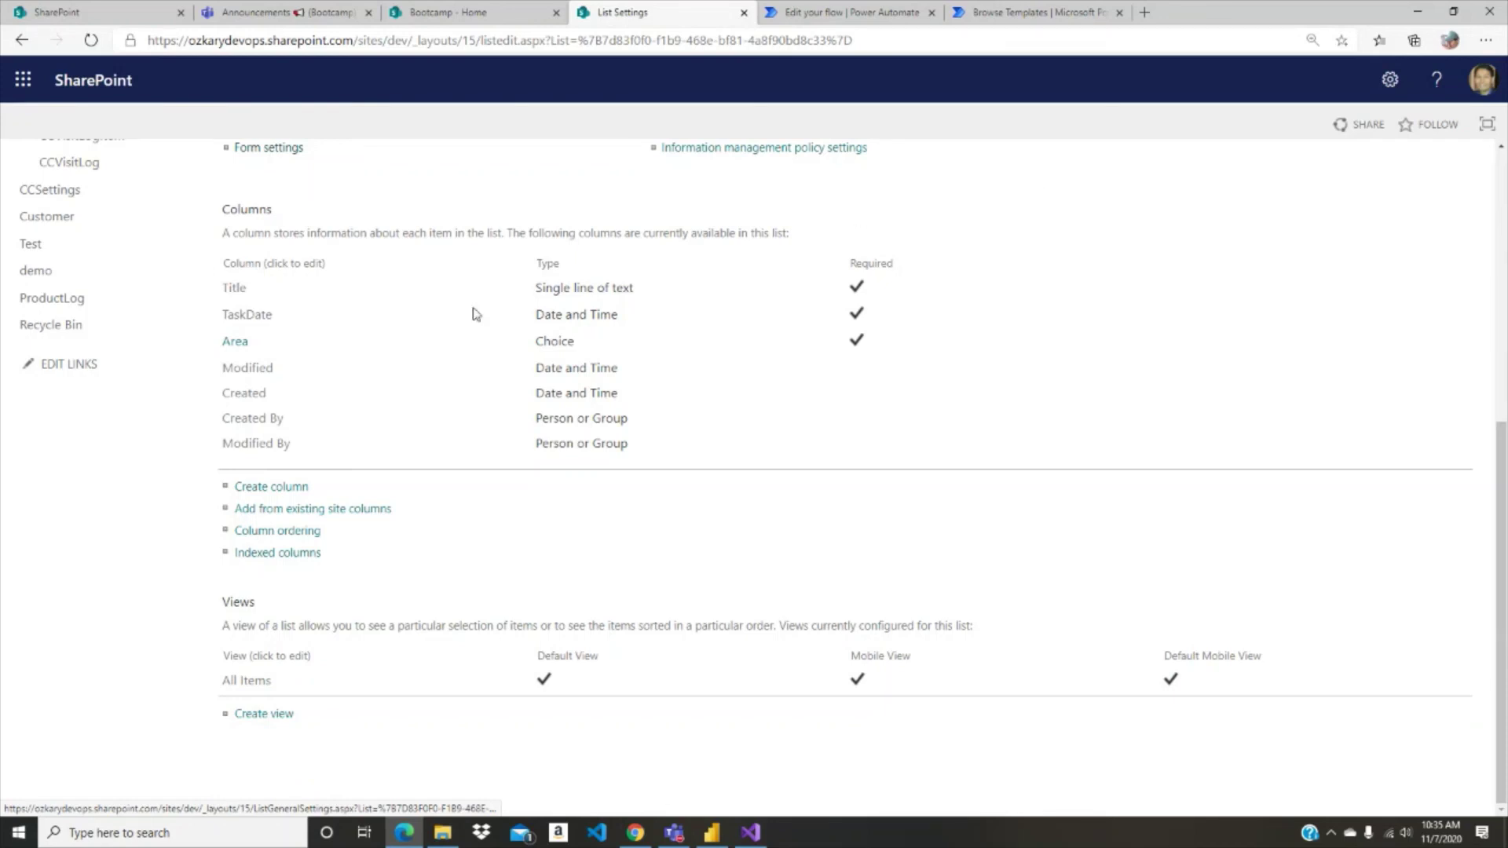
{"action": "scroll", "coordinate": [865, 342], "scroll_direction": "up", "scroll_amount": 2}
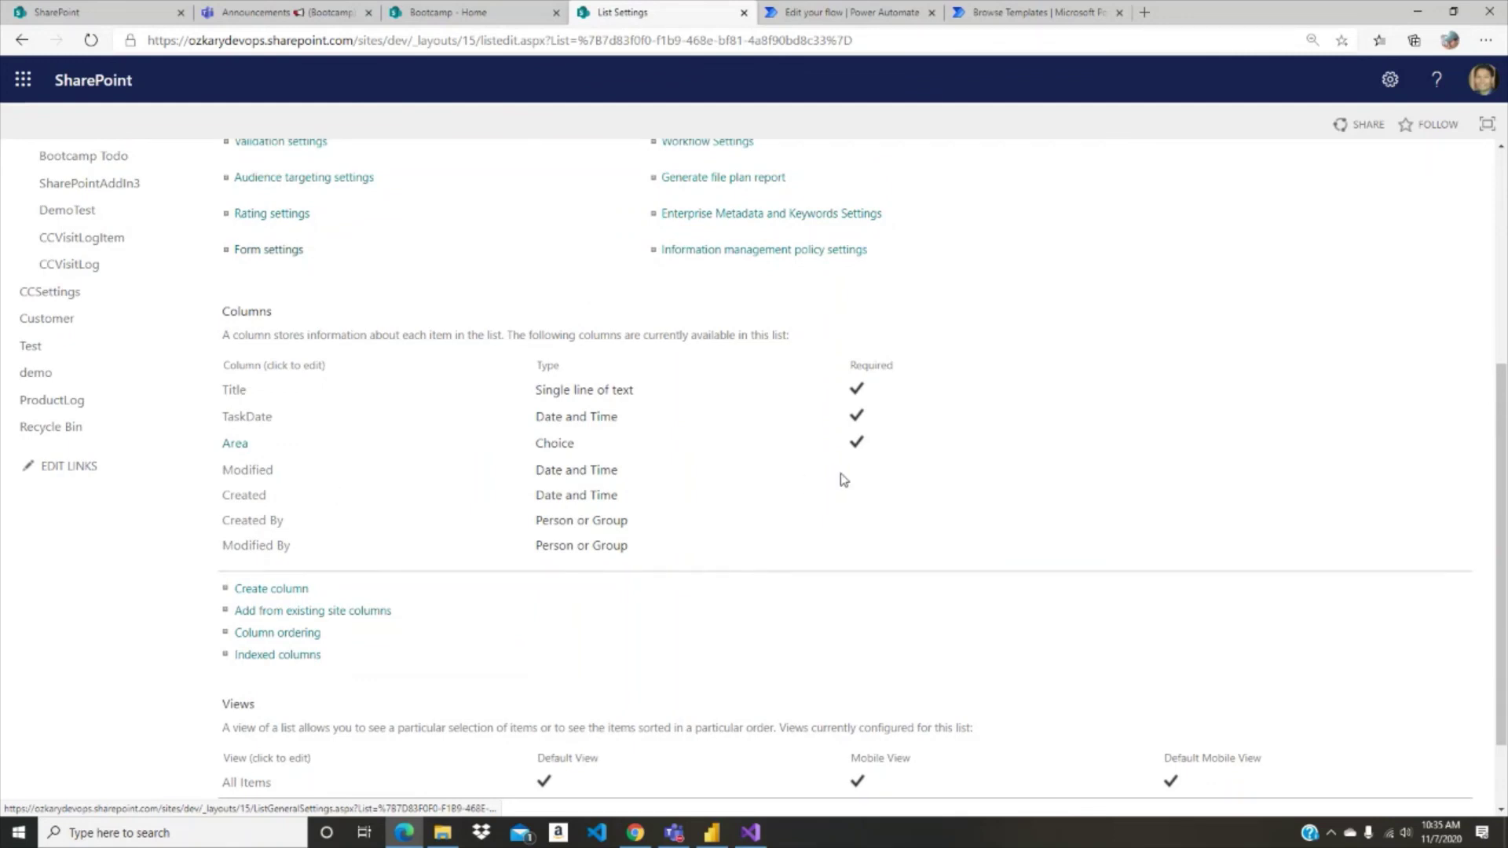
{"action": "scroll", "coordinate": [843, 480], "scroll_direction": "up", "scroll_amount": 3}
{"action": "scroll", "coordinate": [1123, 499], "scroll_direction": "down", "scroll_amount": 3}
{"action": "scroll", "coordinate": [1124, 440], "scroll_direction": "down", "scroll_amount": 2}
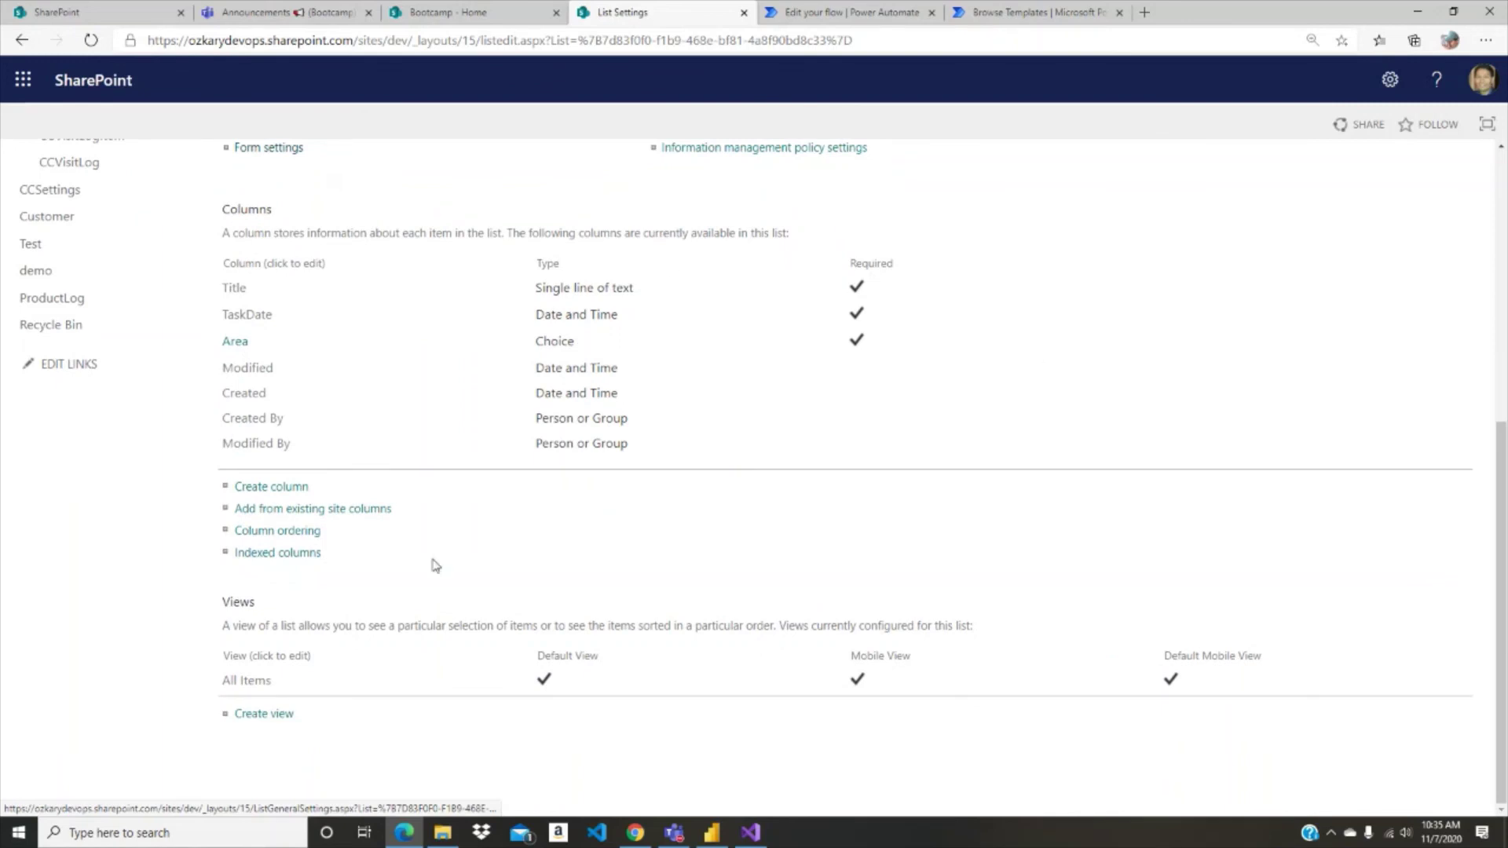
Step: Open the All Items view for editing, examine its available display columns and settings, and cancel without saving
{"action": "left_click", "coordinate": [247, 683]}
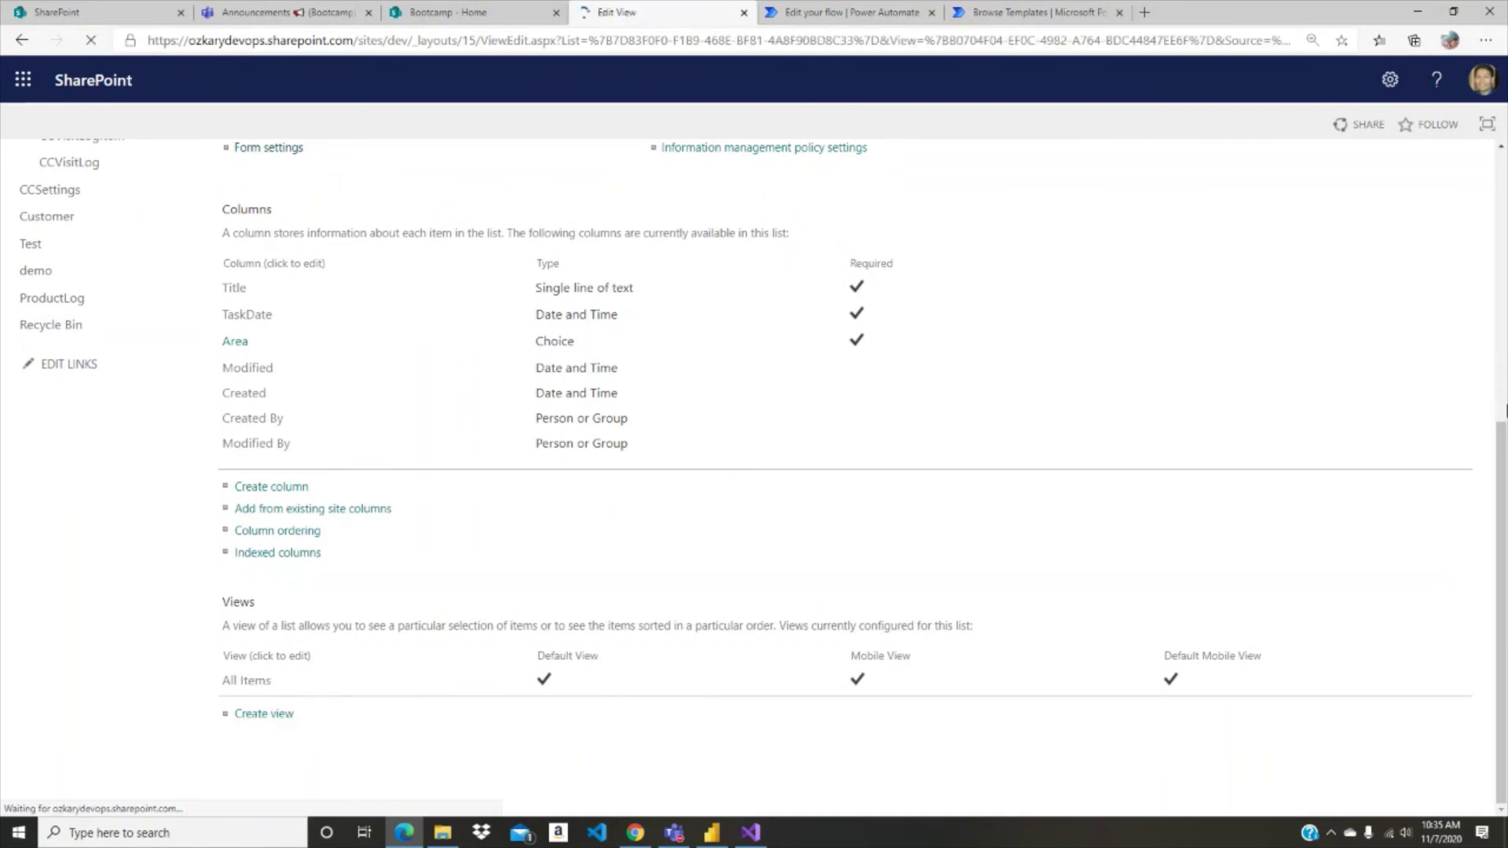
{"action": "scroll", "coordinate": [1469, 380], "scroll_direction": "down", "scroll_amount": 4}
{"action": "scroll", "coordinate": [1470, 379], "scroll_direction": "down", "scroll_amount": 1}
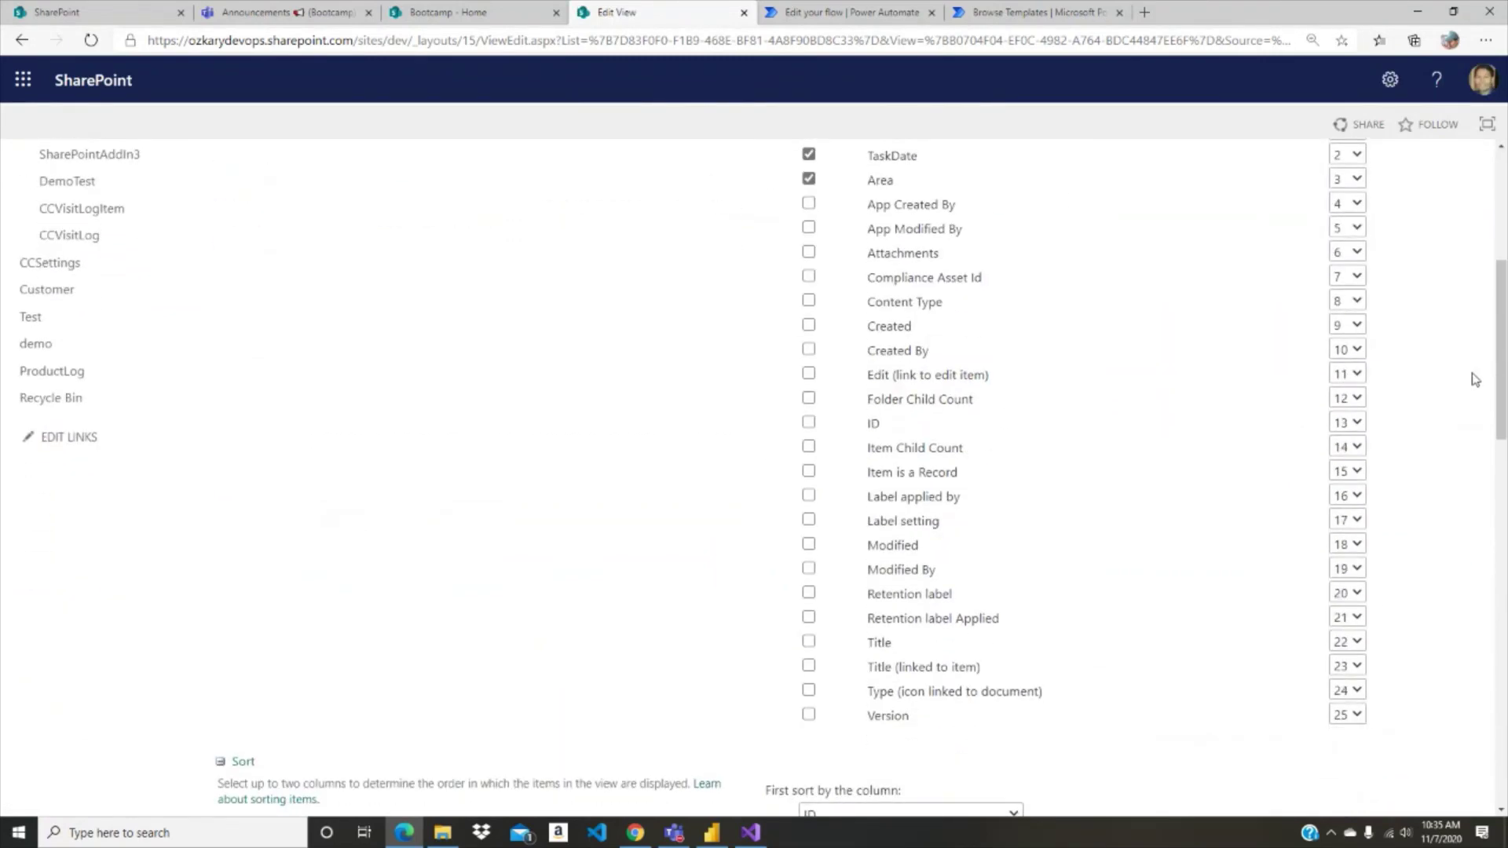
{"action": "scroll", "coordinate": [1473, 379], "scroll_direction": "up", "scroll_amount": 1}
{"action": "scroll", "coordinate": [1473, 378], "scroll_direction": "down", "scroll_amount": 1}
{"action": "scroll", "coordinate": [1249, 448], "scroll_direction": "up", "scroll_amount": 1}
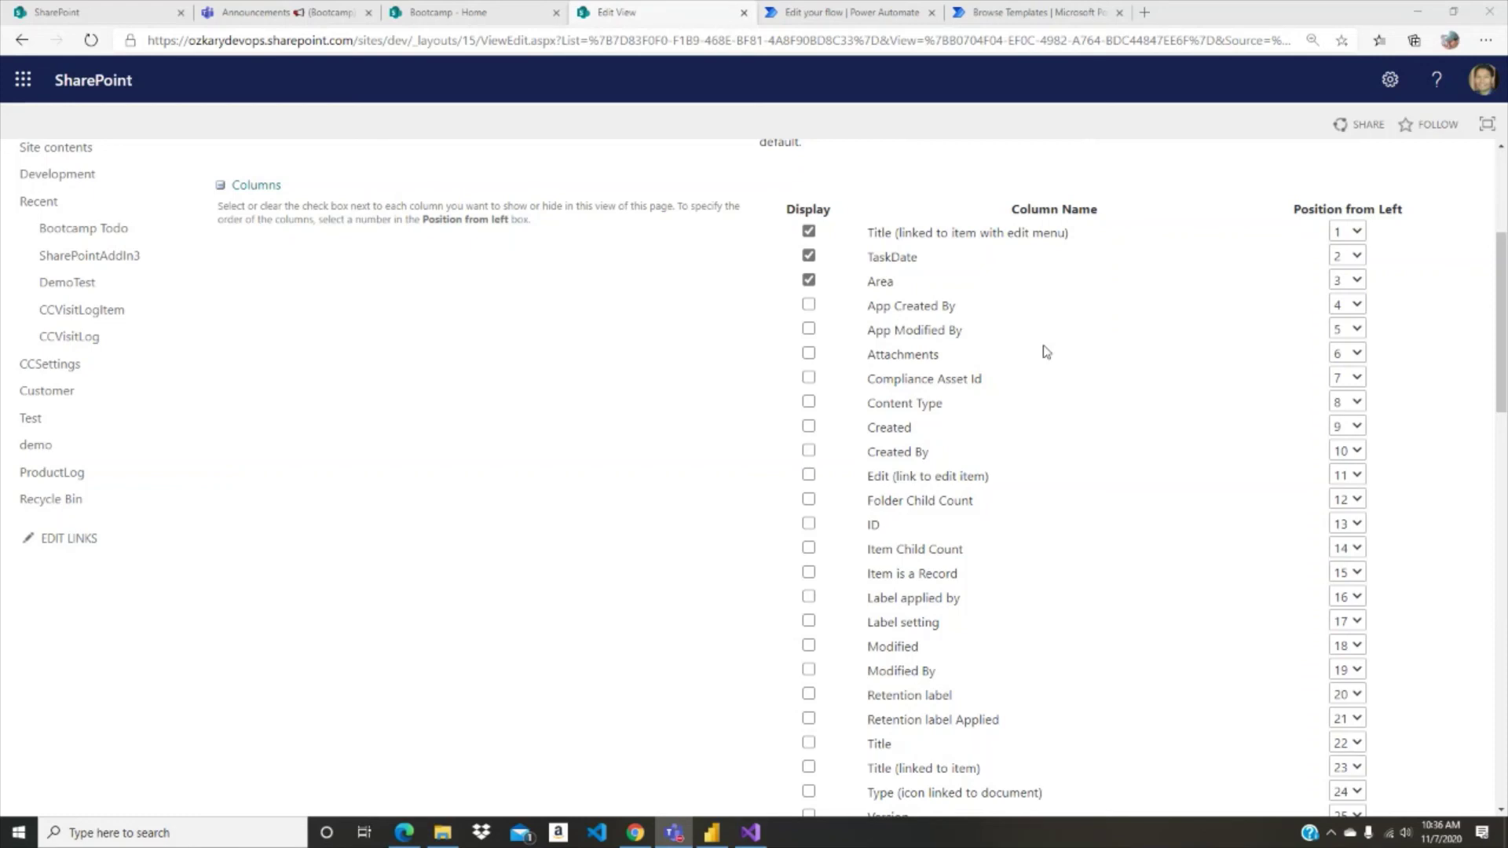
{"action": "scroll", "coordinate": [1121, 391], "scroll_direction": "down", "scroll_amount": 2}
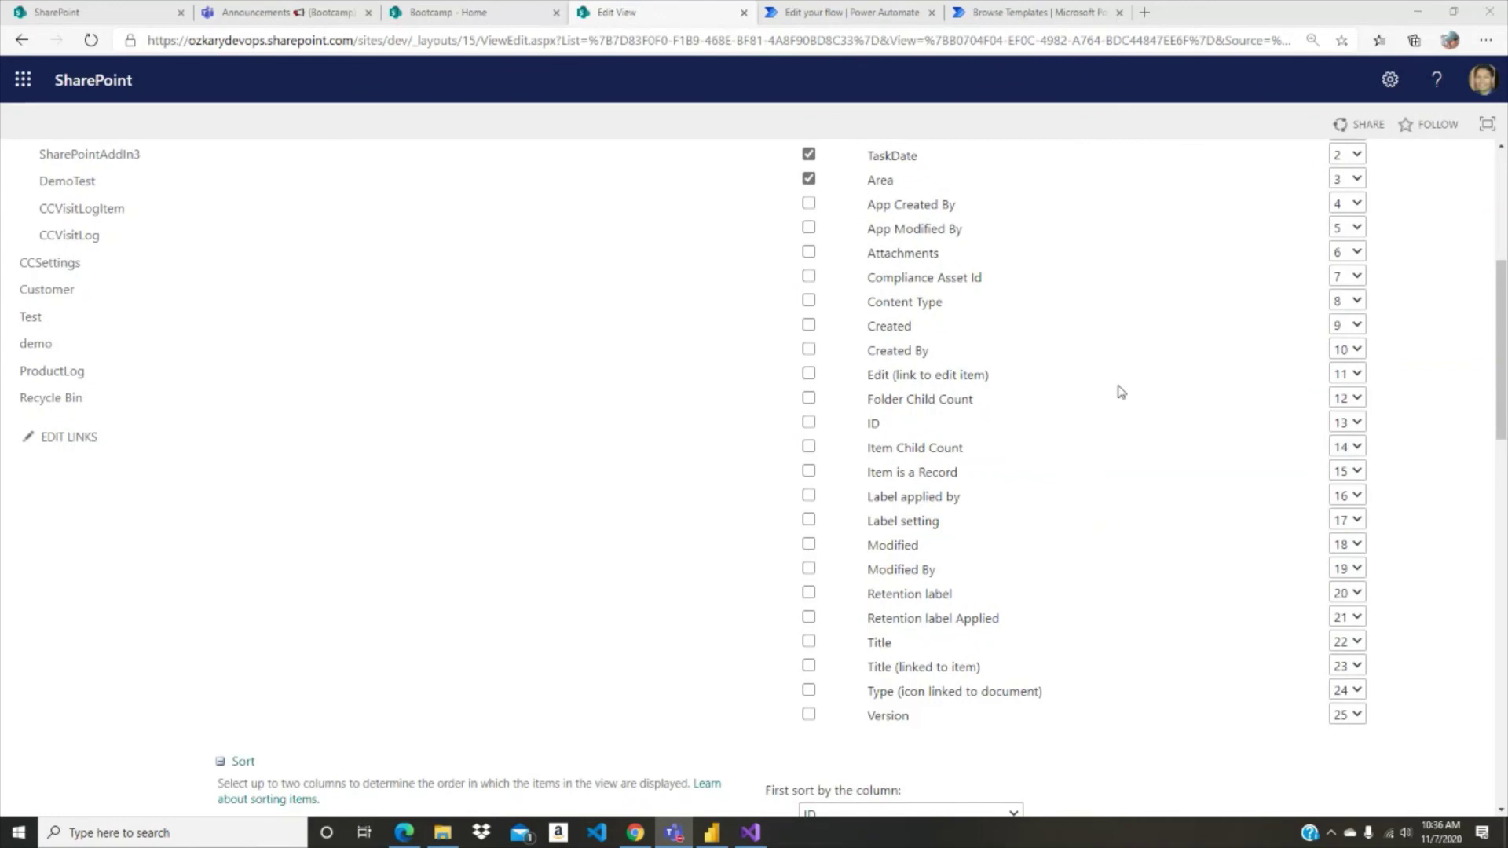
{"action": "scroll", "coordinate": [1121, 391], "scroll_direction": "up", "scroll_amount": 2}
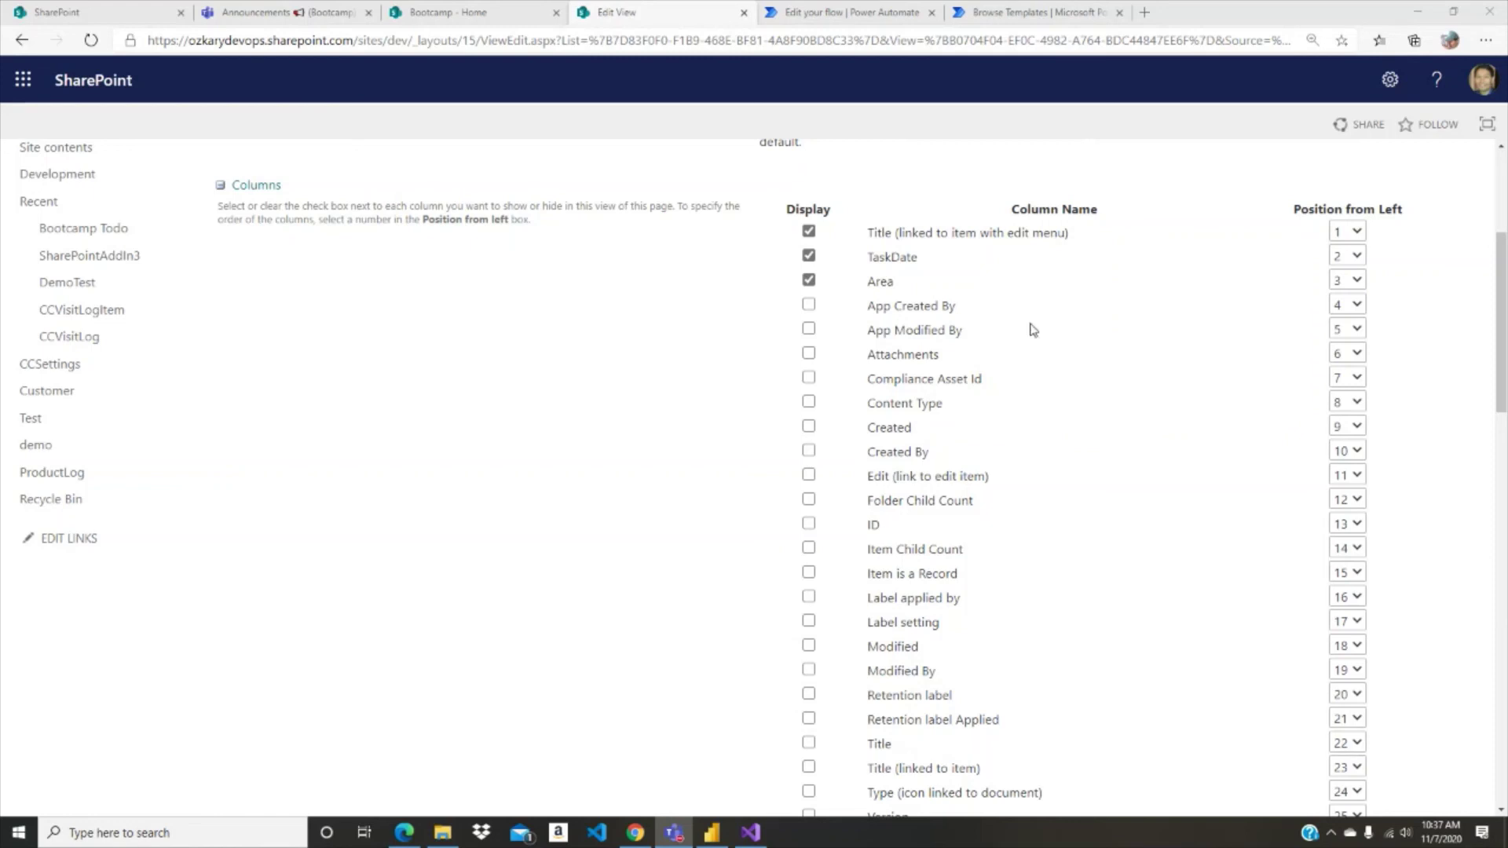
{"action": "scroll", "coordinate": [1034, 331], "scroll_direction": "up", "scroll_amount": 4}
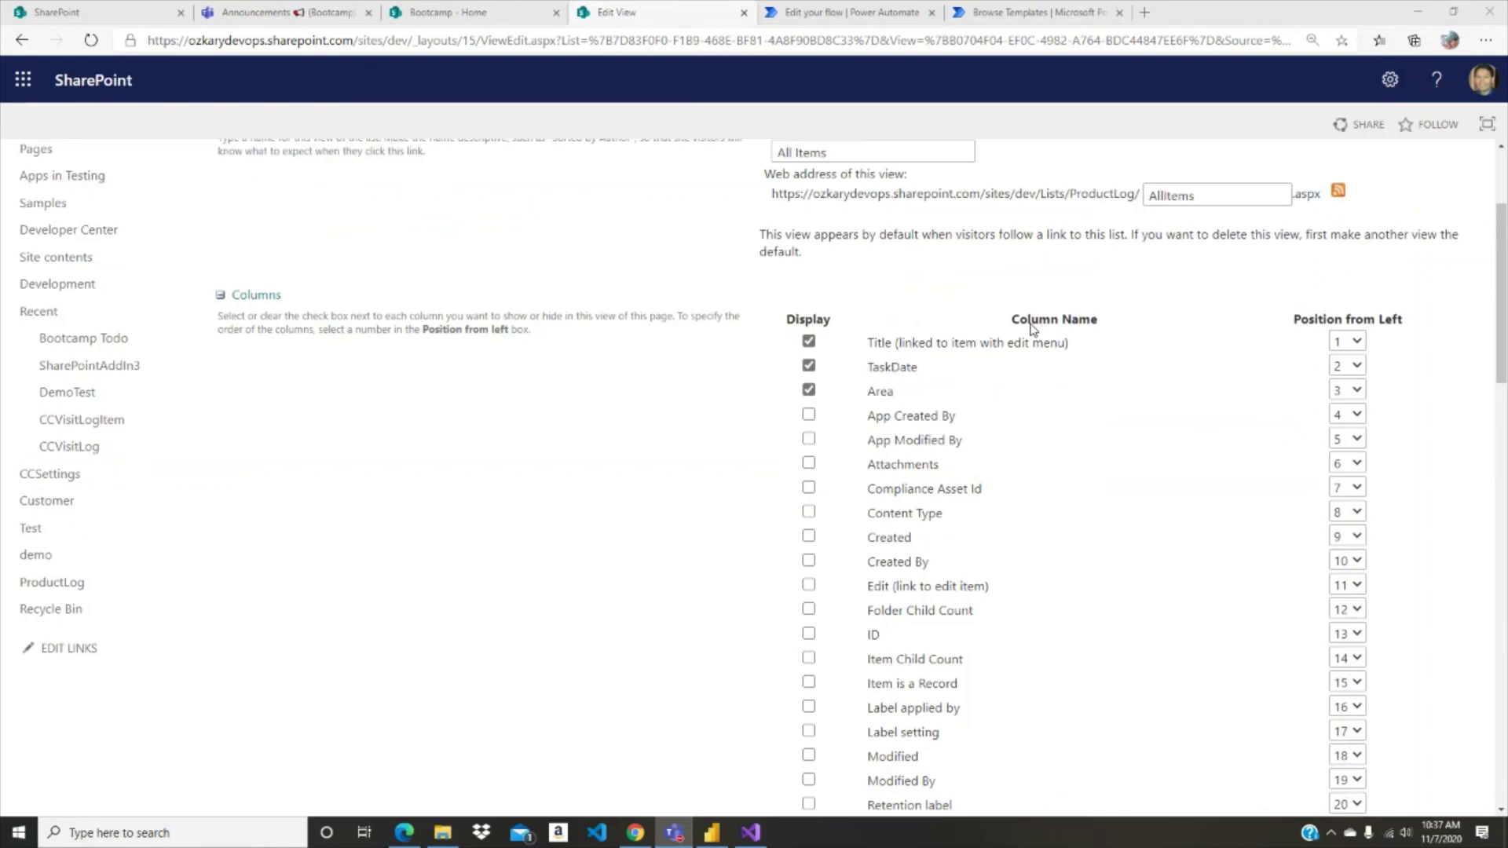
{"action": "scroll", "coordinate": [1038, 342], "scroll_direction": "down", "scroll_amount": 13}
{"action": "scroll", "coordinate": [1048, 360], "scroll_direction": "up", "scroll_amount": 13}
{"action": "left_click", "coordinate": [1427, 274]}
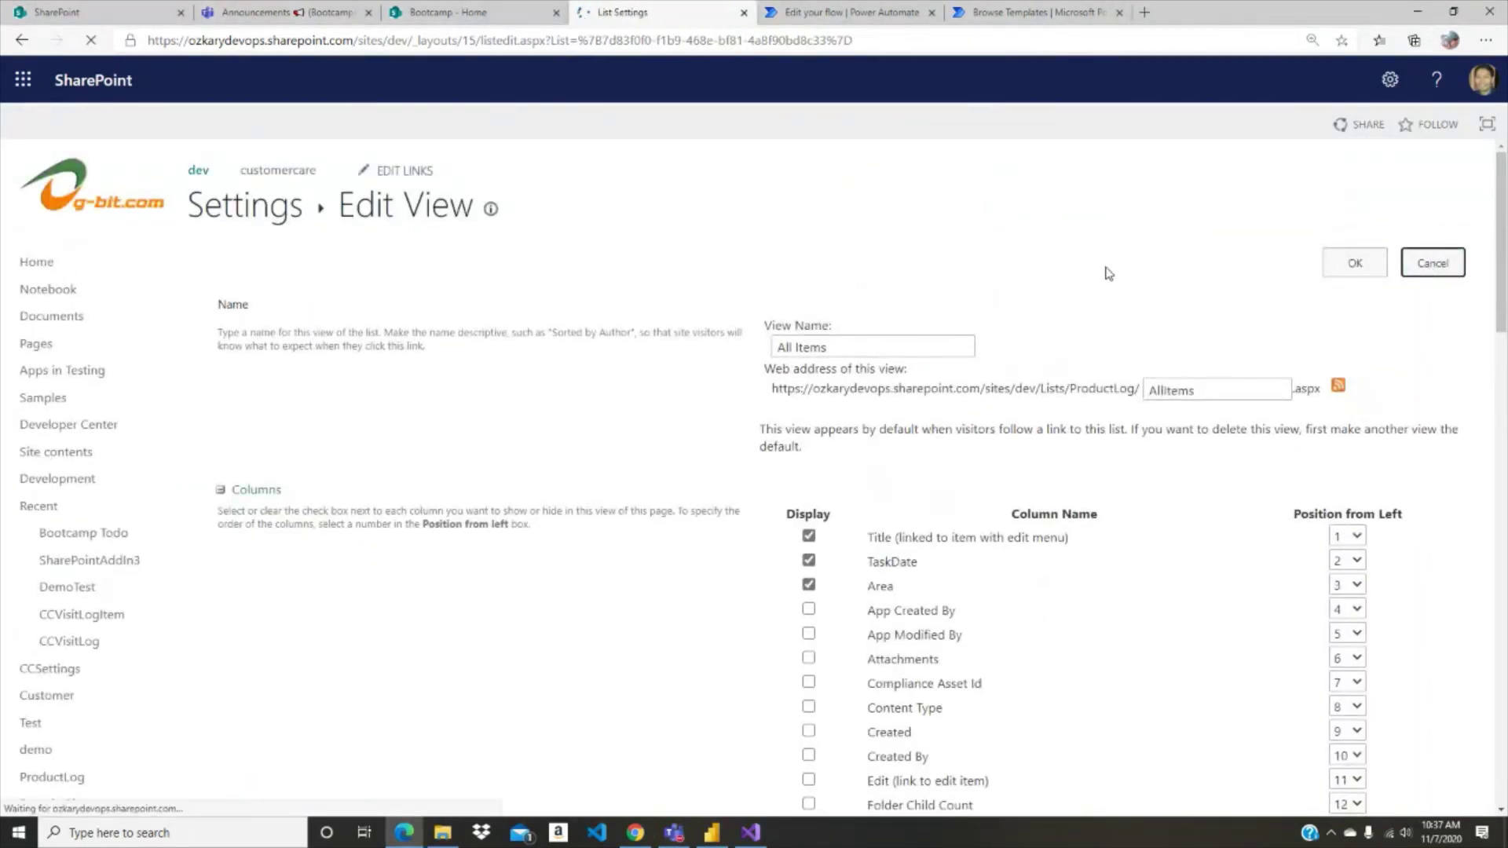
Step: Start a new ProductLog column of the Calculated type, examine its formula and data type options, and return to the list without creating it
{"action": "scroll", "coordinate": [1098, 271], "scroll_direction": "down", "scroll_amount": 3}
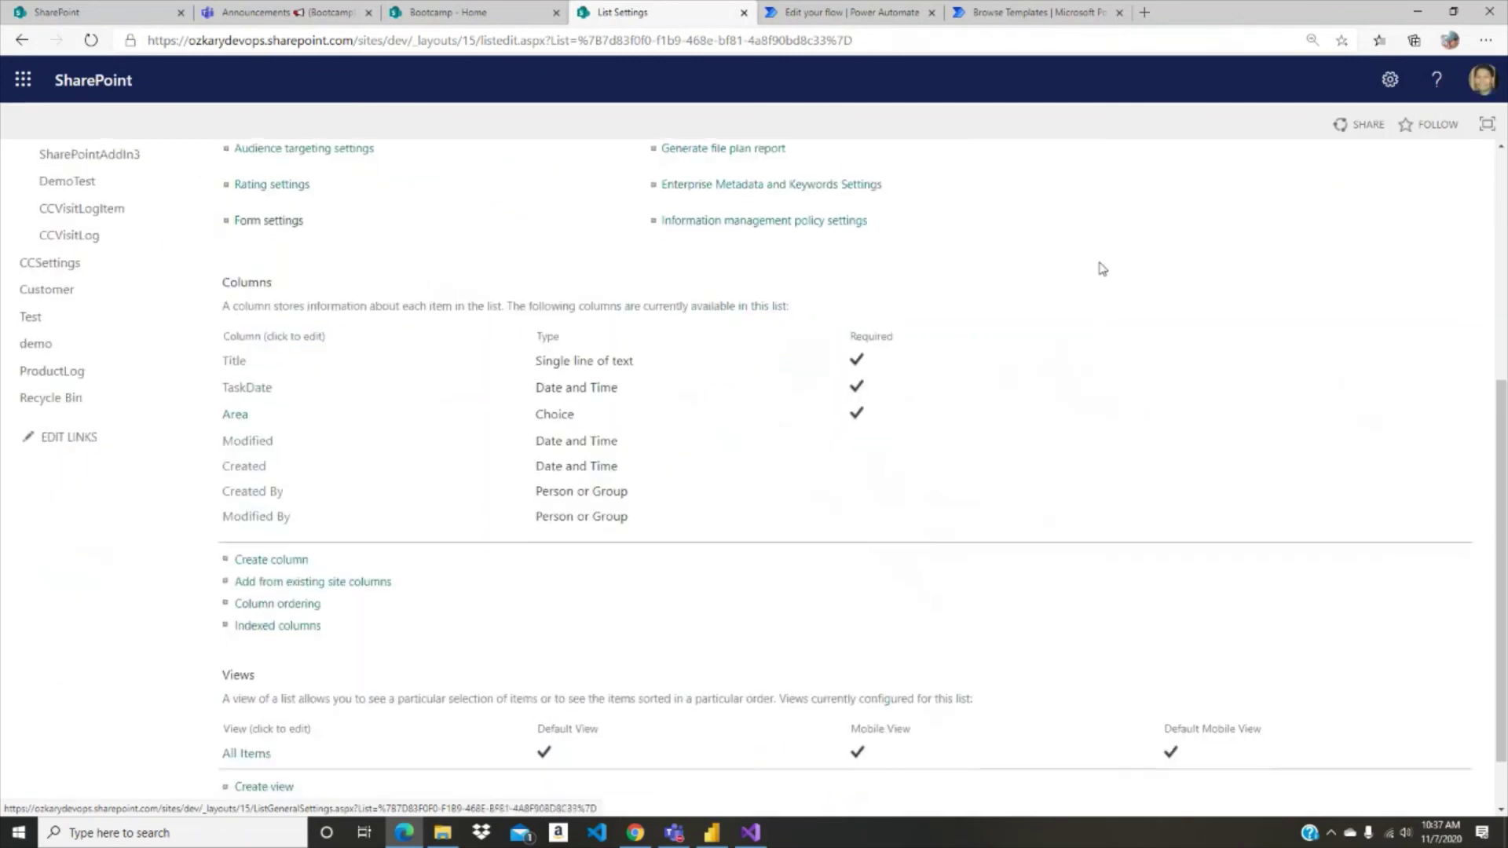
{"action": "left_click", "coordinate": [271, 560]}
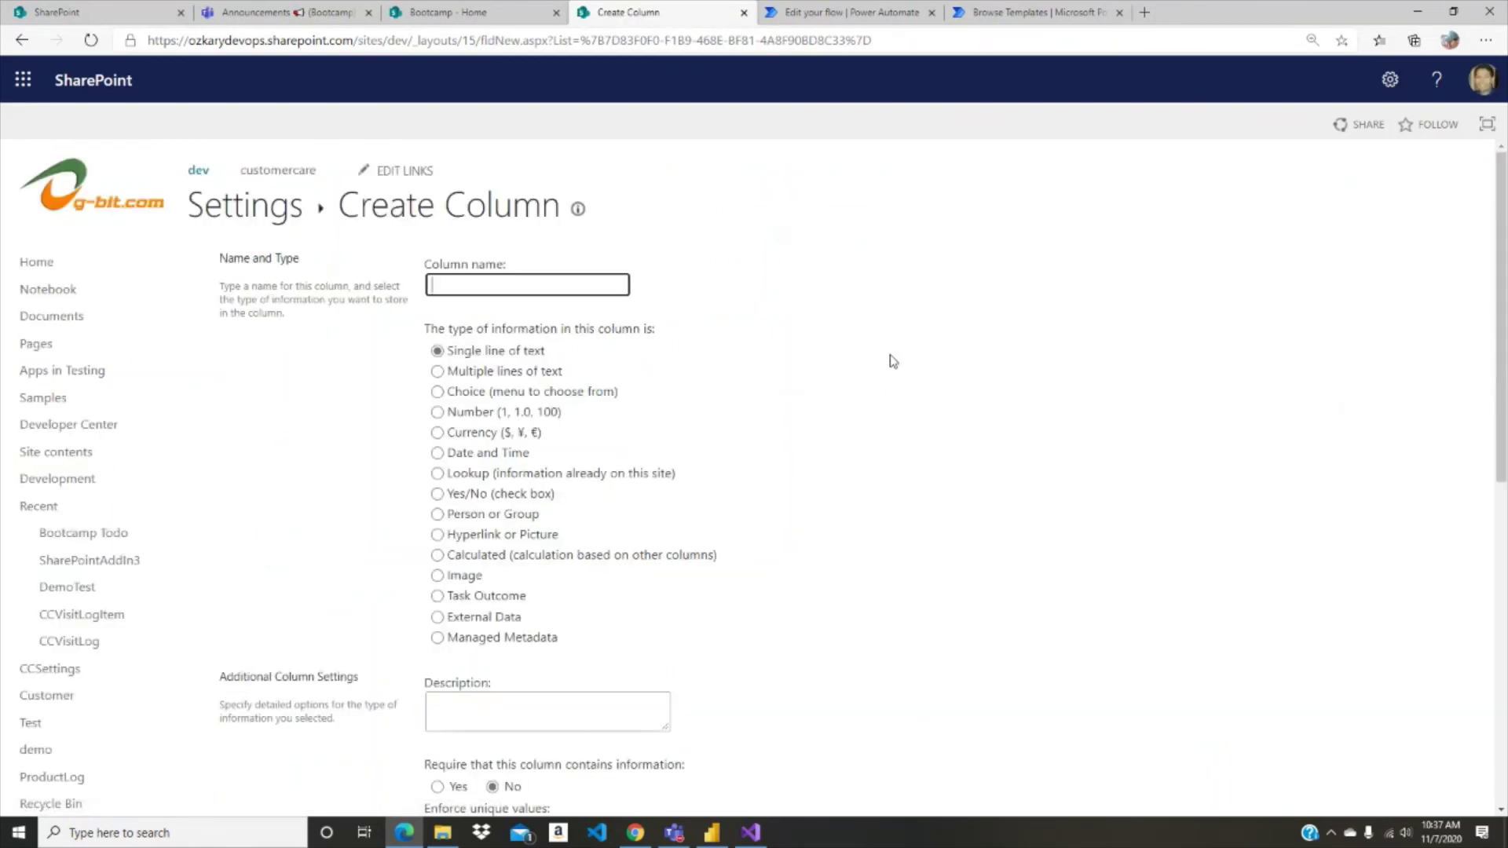
{"action": "left_click", "coordinate": [539, 531]}
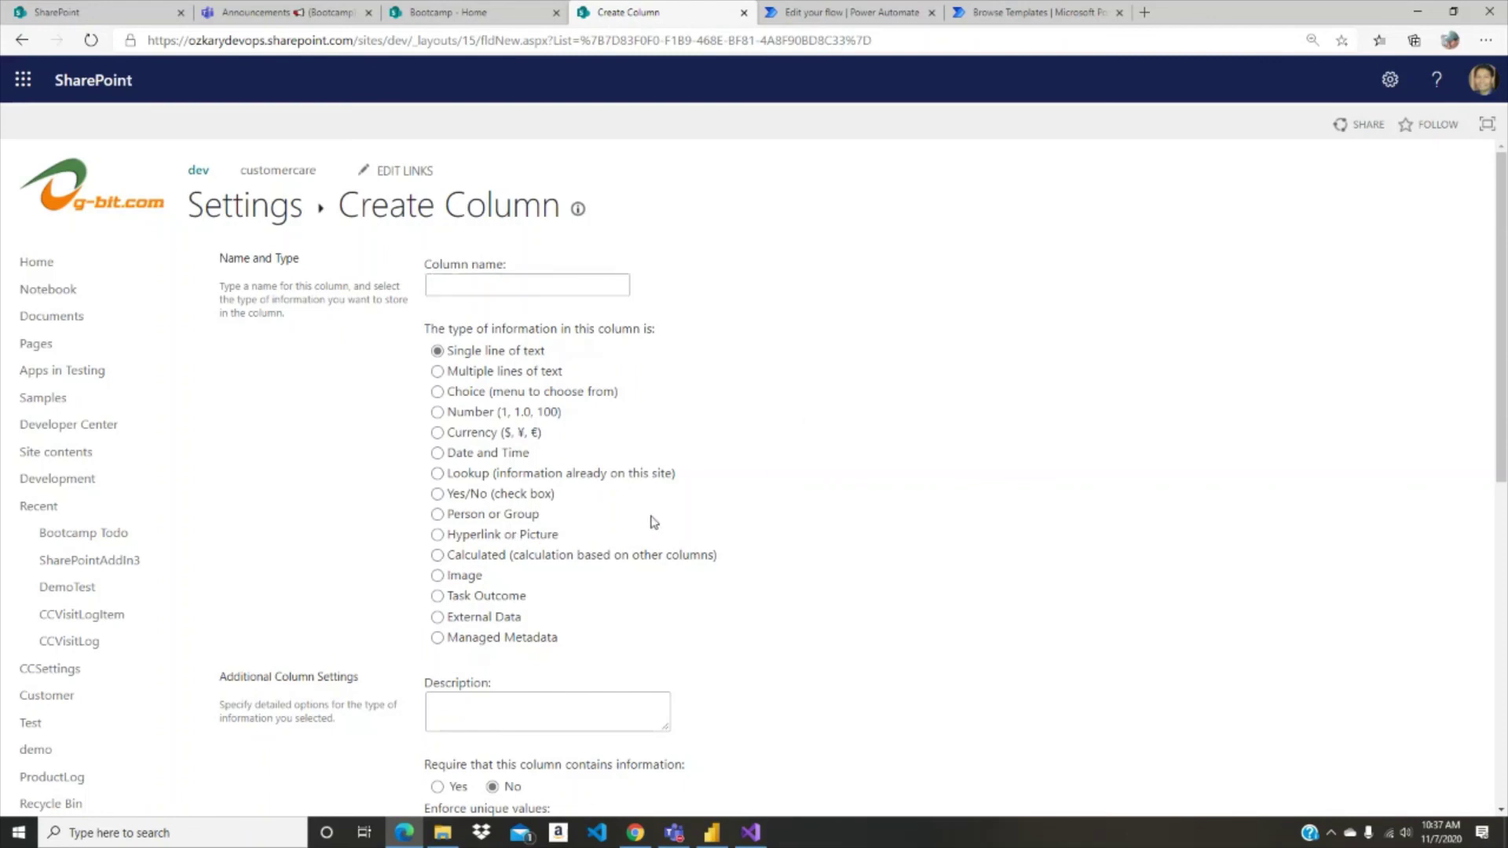
{"action": "left_click", "coordinate": [437, 557]}
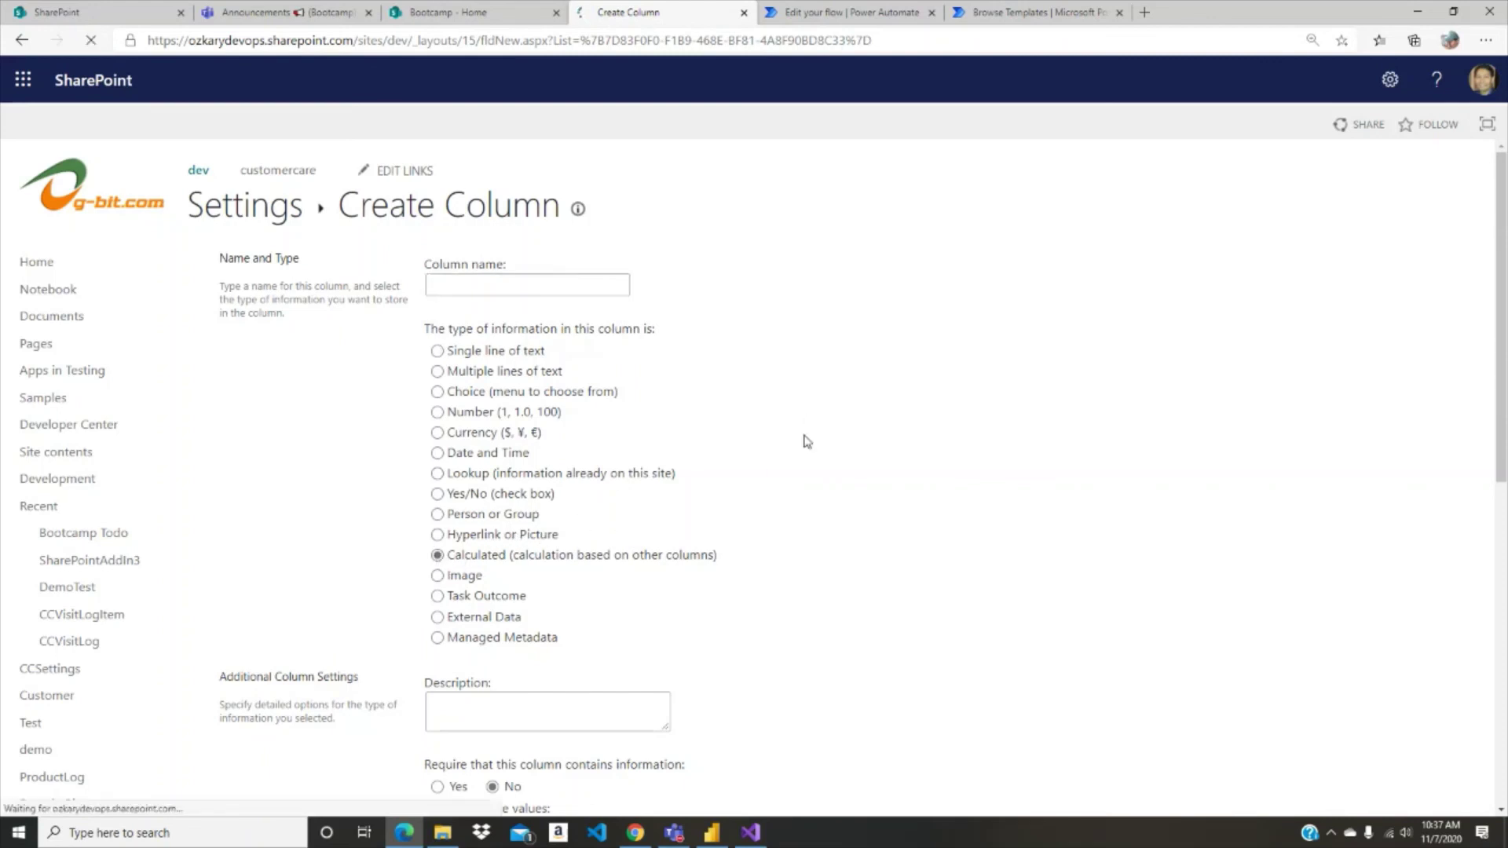
{"action": "scroll", "coordinate": [1027, 364], "scroll_direction": "down", "scroll_amount": 6}
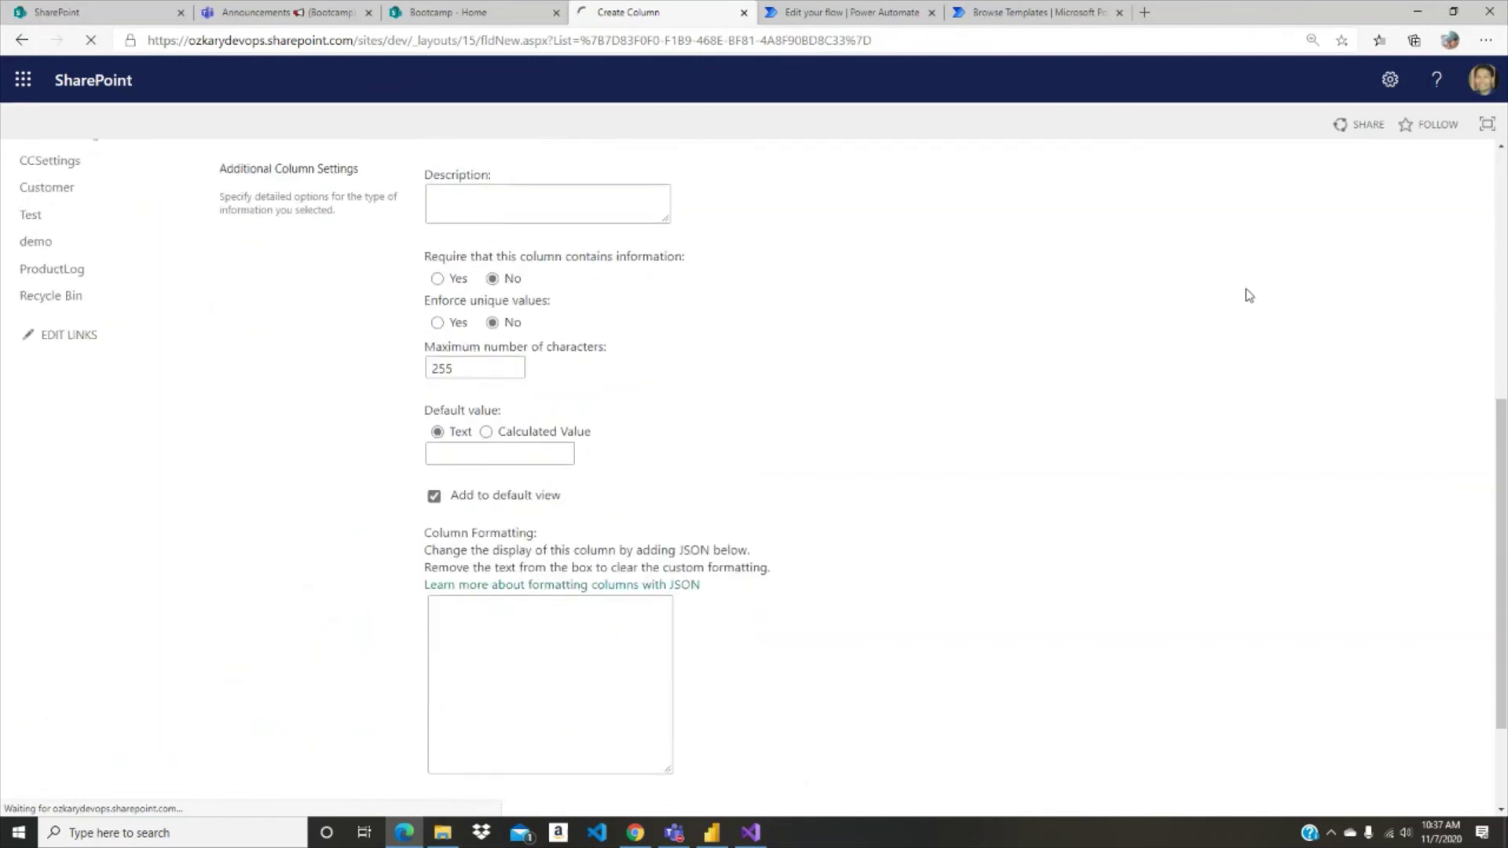
{"action": "scroll", "coordinate": [1253, 292], "scroll_direction": "down", "scroll_amount": 4}
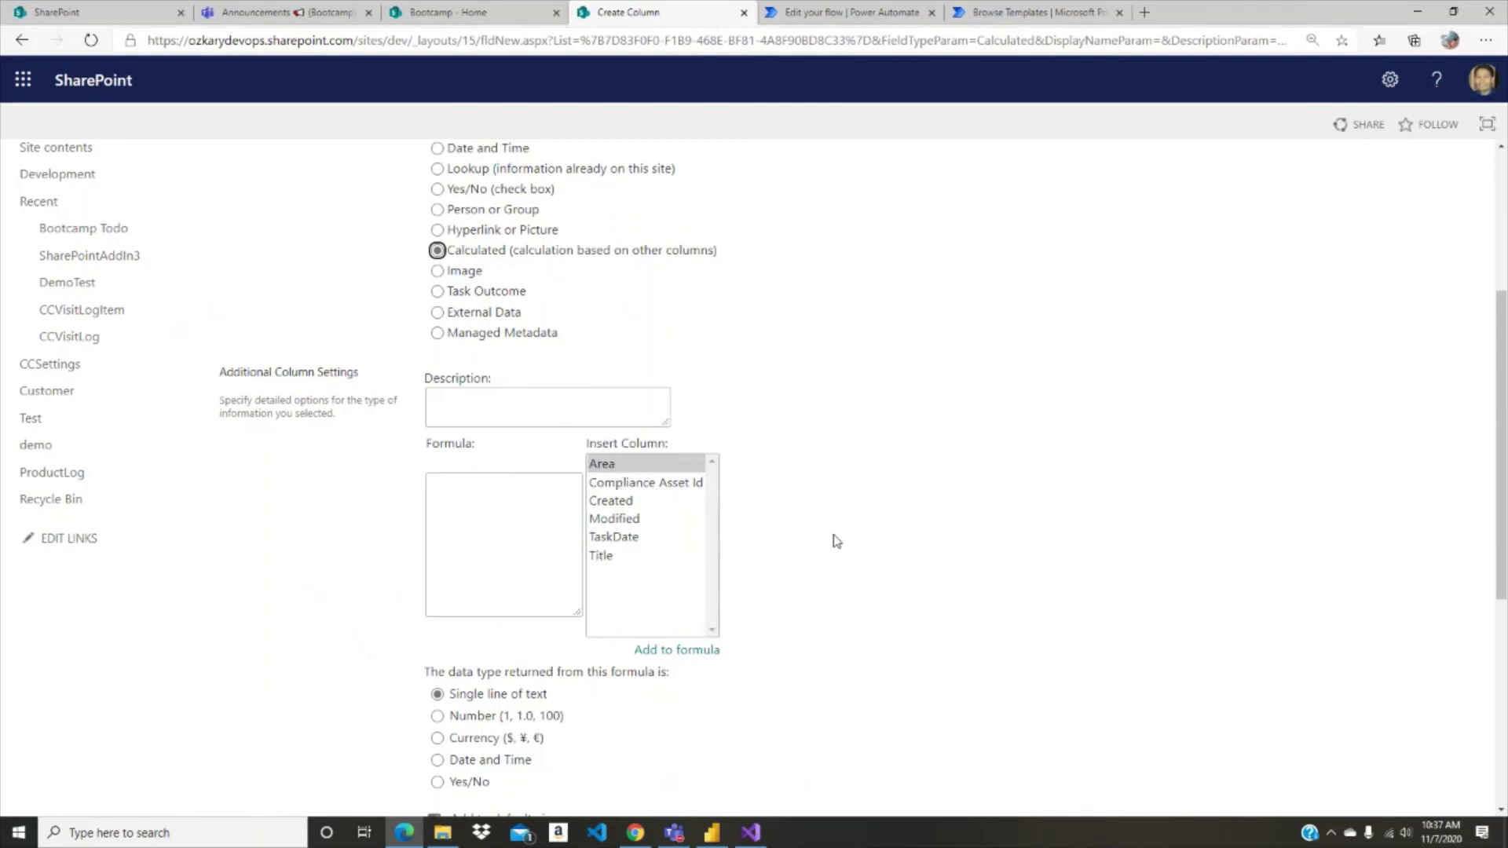
{"action": "scroll", "coordinate": [838, 541], "scroll_direction": "up", "scroll_amount": 4}
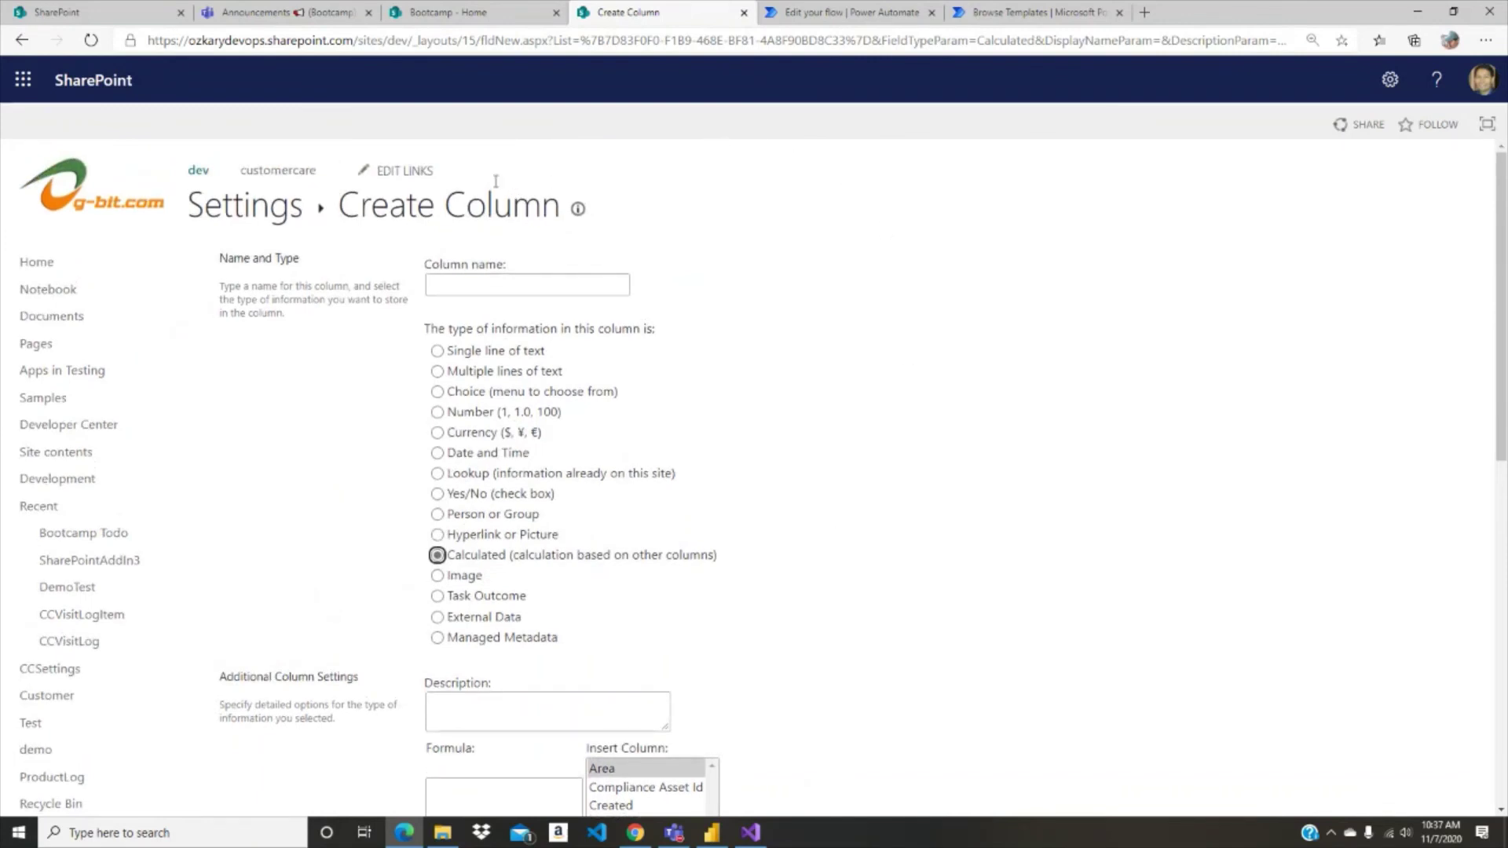
{"action": "scroll", "coordinate": [90, 538], "scroll_direction": "down", "scroll_amount": 4}
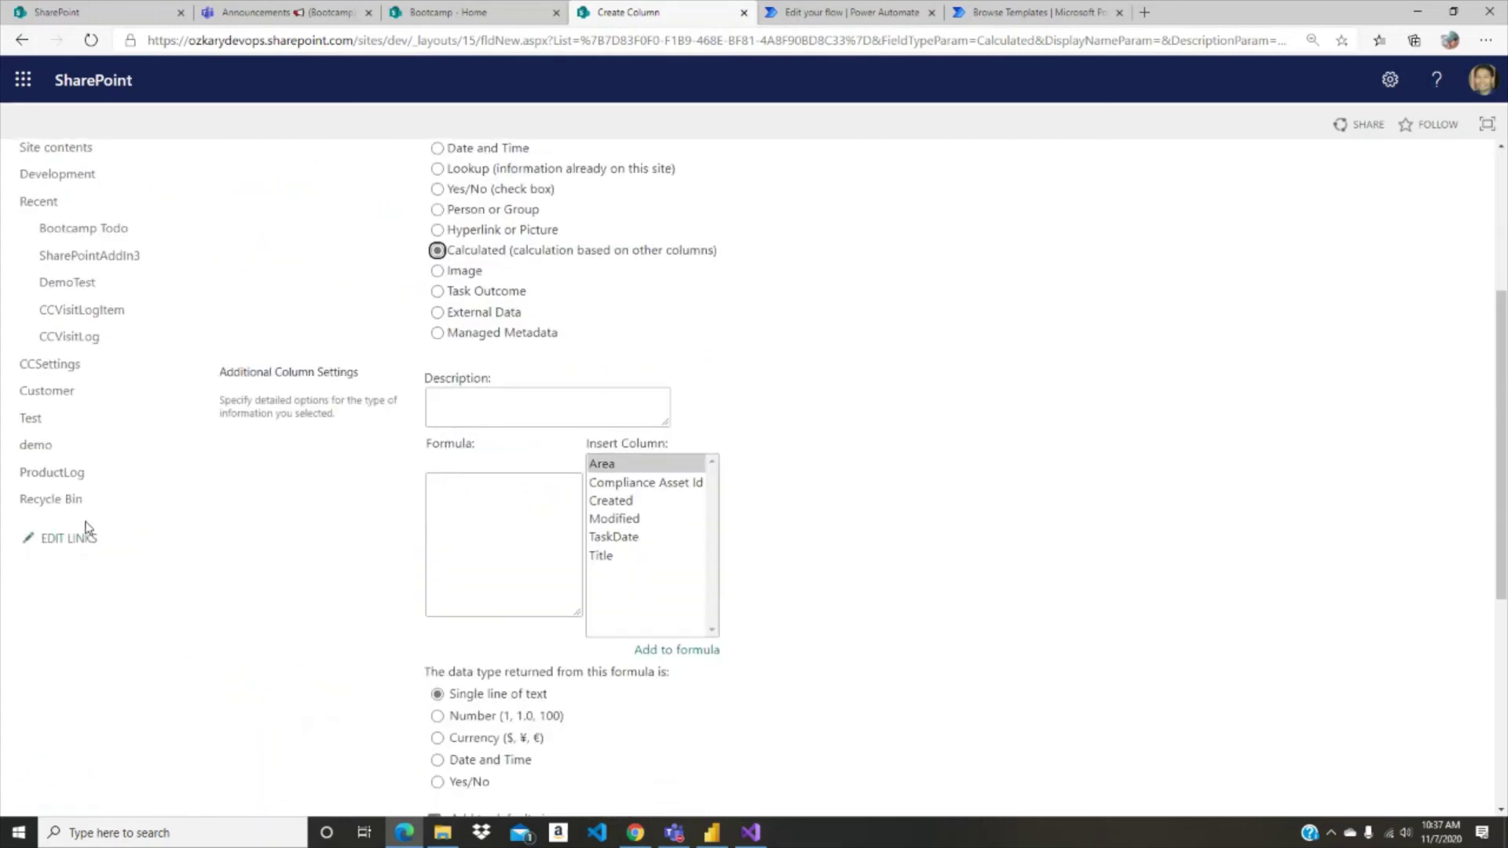
{"action": "left_click", "coordinate": [53, 478]}
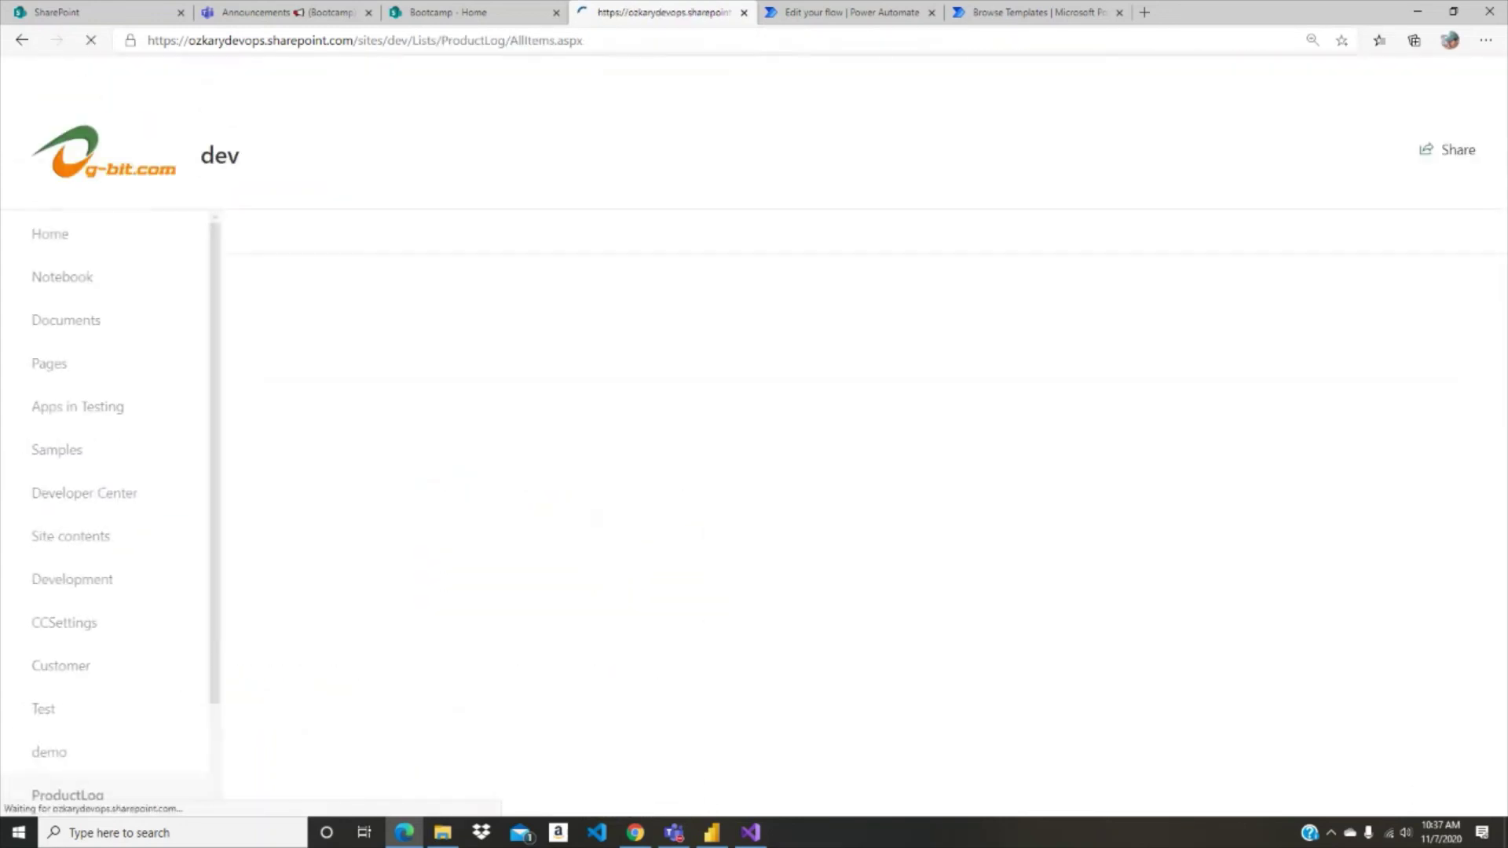